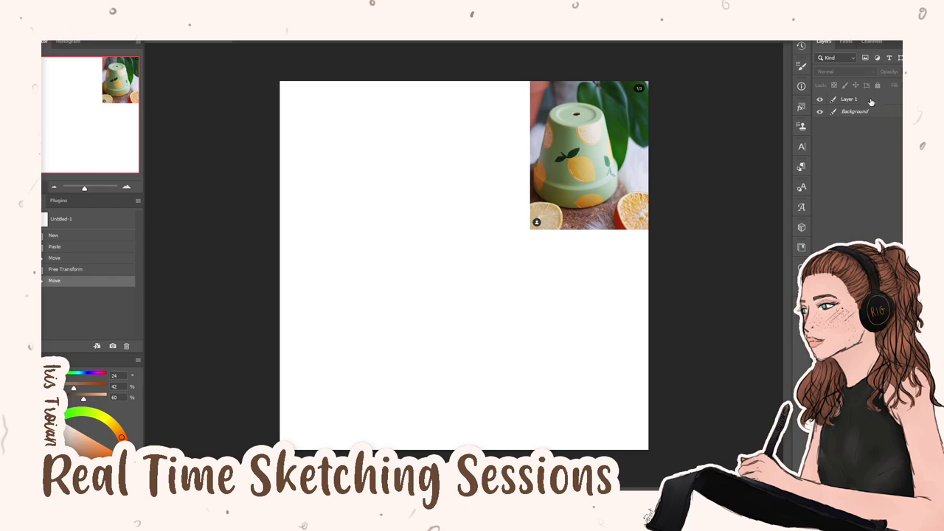
Add a new empty layer above Layer 1 and sample a green from the reference photo
{"action": "left_click", "coordinate": [887, 258]}
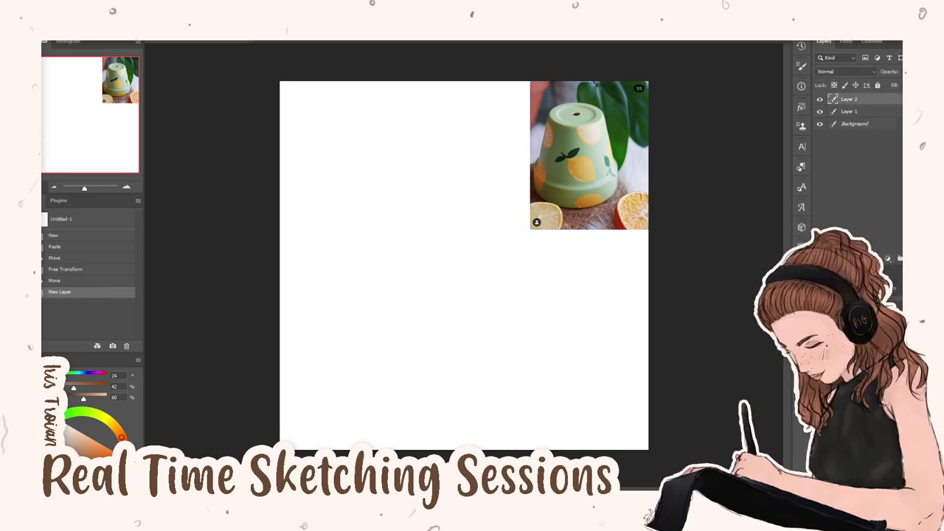
{"action": "left_click", "coordinate": [549, 190]}
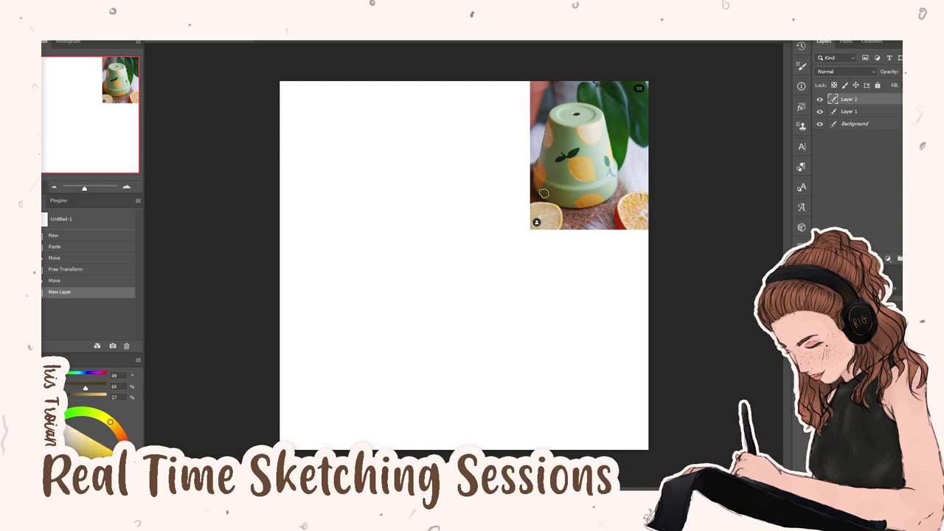
Make a first oval attempt, undo it, and re-sample a softer green from the photo
{"action": "left_click_drag", "start_coordinate": [328, 153], "coordinate": [328, 158]}
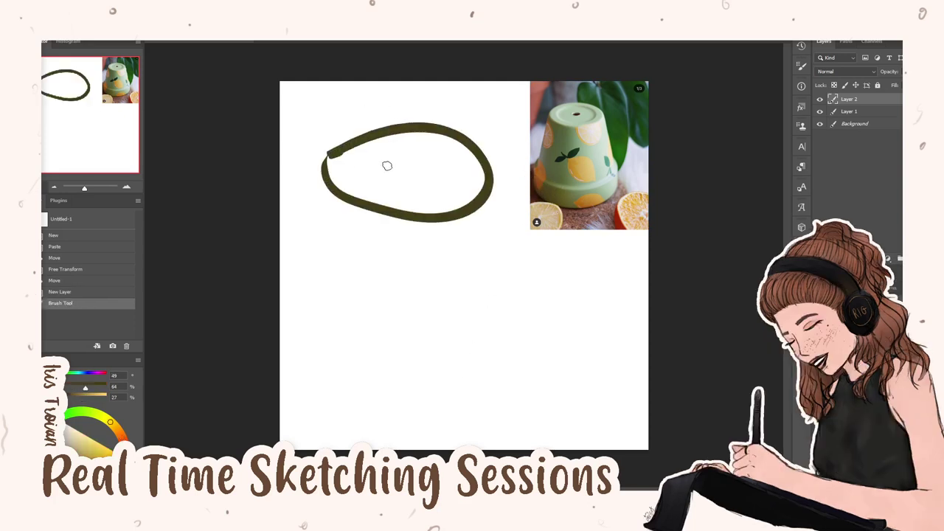
{"action": "key", "text": "ctrl+z"}
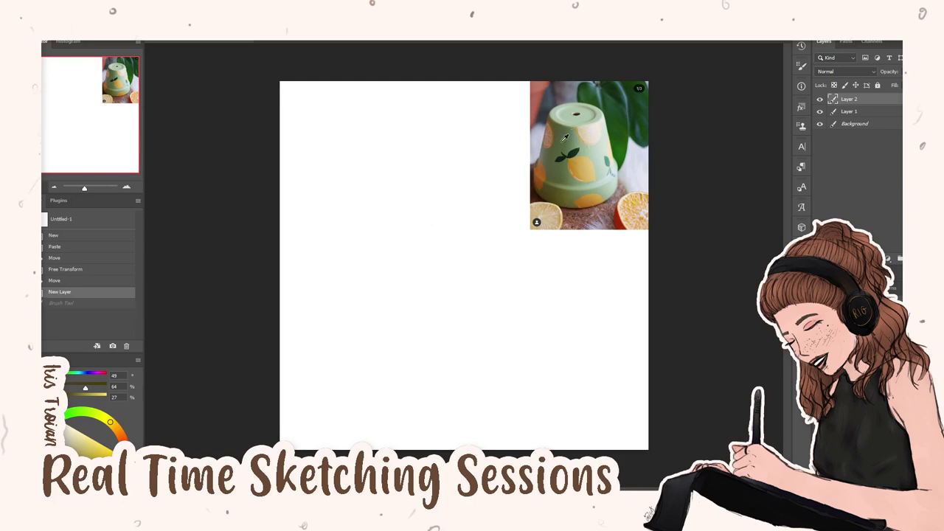
{"action": "left_click", "coordinate": [562, 138]}
{"action": "left_click", "coordinate": [556, 149], "text": "alt"}
Sketch and undo several oval outlines near the top of the canvas
{"action": "mouse_move", "coordinate": [400, 149]}
{"action": "left_mouse_down"}
{"action": "mouse_move", "coordinate": [406, 120]}
{"action": "mouse_move", "coordinate": [467, 194]}
{"action": "left_mouse_up"}
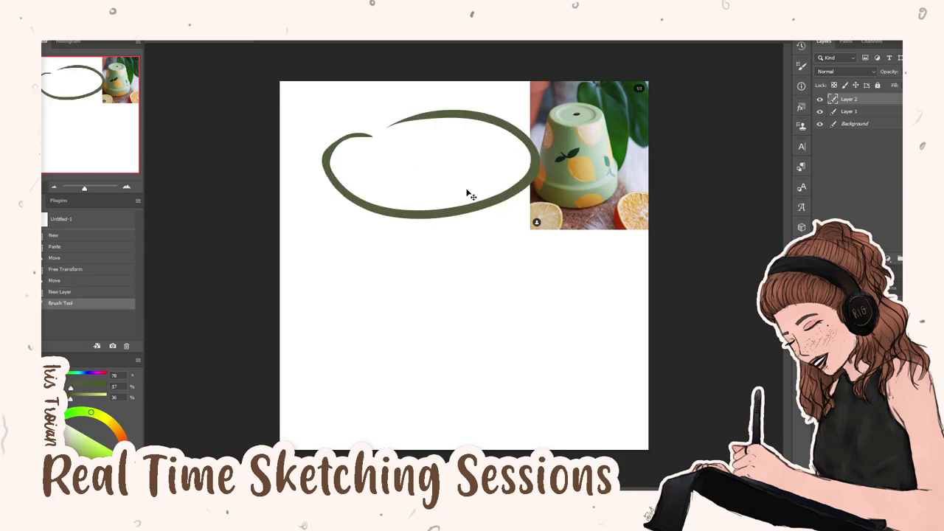
{"action": "key", "text": "ctrl+z"}
{"action": "mouse_move", "coordinate": [449, 107]}
{"action": "left_mouse_down"}
{"action": "mouse_move", "coordinate": [424, 108]}
{"action": "mouse_move", "coordinate": [515, 148]}
{"action": "left_mouse_up"}
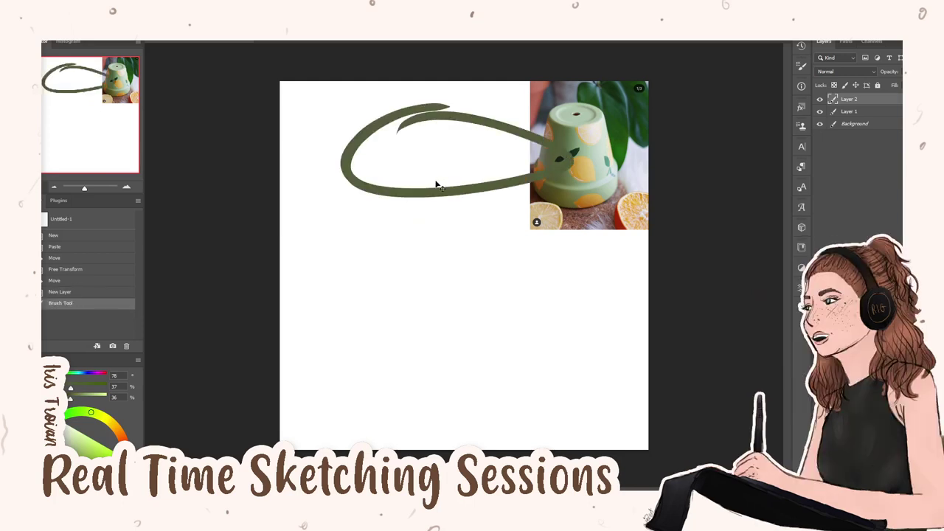
{"action": "key", "text": "ctrl+z"}
{"action": "mouse_move", "coordinate": [434, 114]}
{"action": "left_mouse_down"}
{"action": "mouse_move", "coordinate": [494, 151]}
{"action": "mouse_move", "coordinate": [443, 116]}
{"action": "mouse_move", "coordinate": [415, 120]}
{"action": "mouse_move", "coordinate": [468, 106]}
{"action": "mouse_move", "coordinate": [442, 112]}
{"action": "left_mouse_up"}
{"action": "key", "text": "ctrl+z"}
{"action": "key", "text": "ctrl+z"}
{"action": "mouse_move", "coordinate": [501, 128]}
{"action": "left_mouse_down"}
{"action": "mouse_move", "coordinate": [521, 137]}
{"action": "mouse_move", "coordinate": [517, 148]}
{"action": "left_mouse_up"}
{"action": "key", "text": "ctrl+z"}
{"action": "mouse_move", "coordinate": [454, 111]}
{"action": "left_mouse_down"}
{"action": "mouse_move", "coordinate": [457, 185]}
{"action": "mouse_move", "coordinate": [442, 110]}
{"action": "left_mouse_up"}
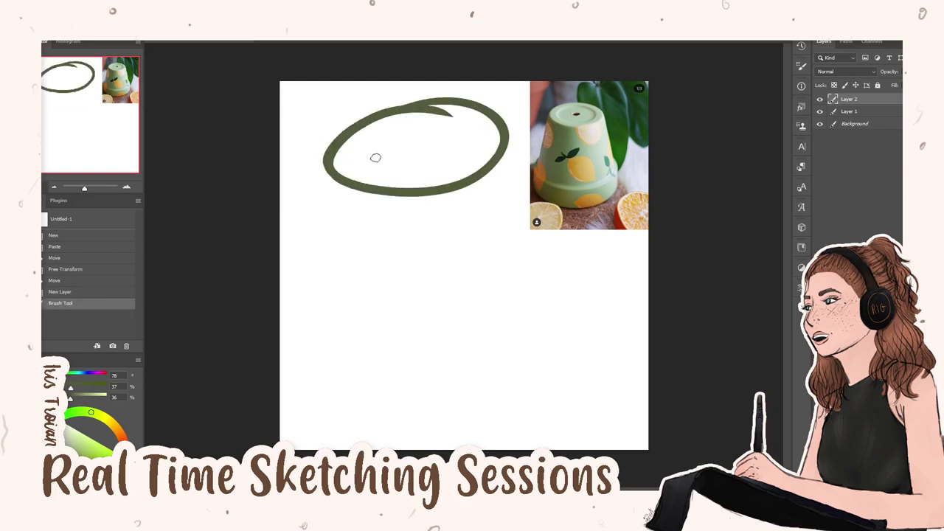
Keep redrawing the oval arc near the canvas top, finally undoing it to start over
{"action": "key", "text": "ctrl+z"}
{"action": "mouse_move", "coordinate": [503, 121]}
{"action": "left_mouse_down"}
{"action": "mouse_move", "coordinate": [519, 141]}
{"action": "mouse_move", "coordinate": [502, 144]}
{"action": "mouse_move", "coordinate": [506, 173]}
{"action": "mouse_move", "coordinate": [489, 177]}
{"action": "left_mouse_up"}
{"action": "key", "text": "ctrl+z"}
{"action": "key", "text": "ctrl+z"}
{"action": "mouse_move", "coordinate": [519, 140]}
{"action": "left_mouse_down"}
{"action": "mouse_move", "coordinate": [398, 137]}
{"action": "mouse_move", "coordinate": [453, 143]}
{"action": "left_mouse_up"}
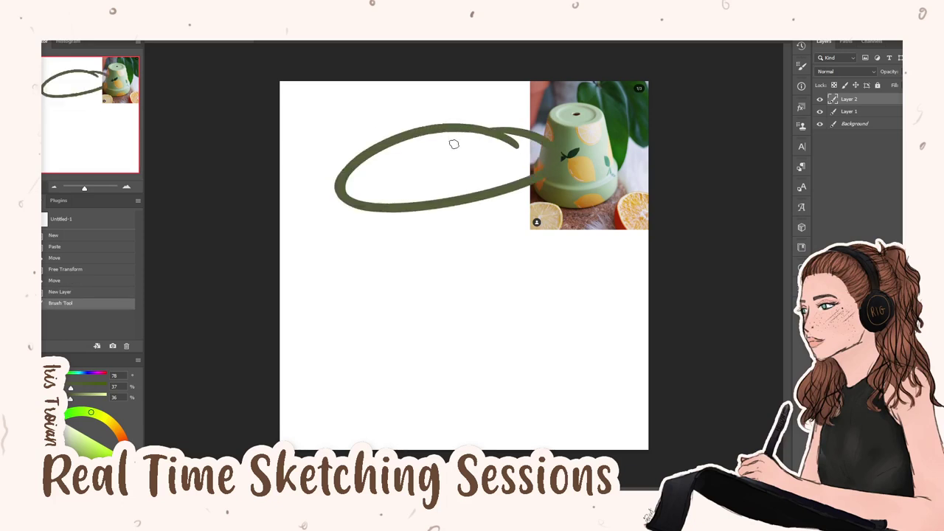
{"action": "key", "text": "ctrl+z"}
{"action": "mouse_move", "coordinate": [533, 148]}
{"action": "left_mouse_down"}
{"action": "mouse_move", "coordinate": [425, 222]}
{"action": "mouse_move", "coordinate": [471, 189]}
{"action": "left_mouse_up"}
{"action": "key", "text": "ctrl+z"}
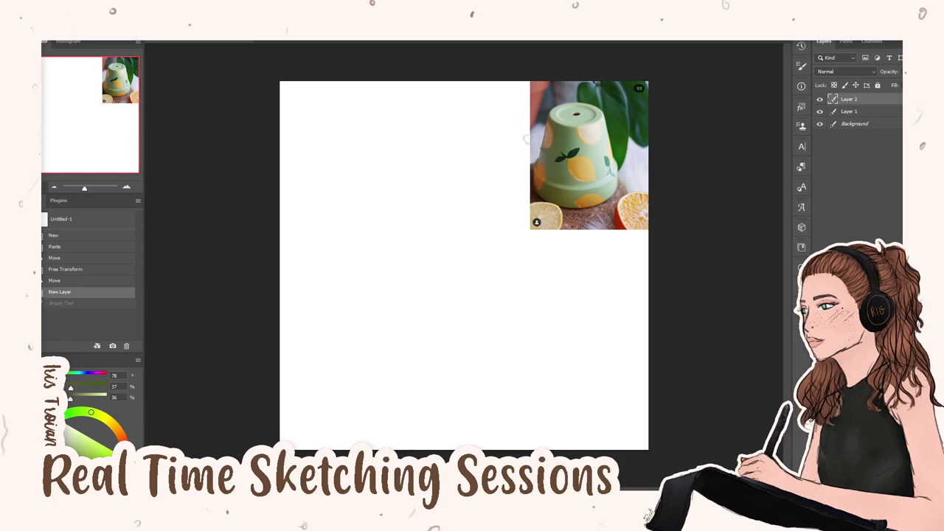
{"action": "left_click_drag", "start_coordinate": [496, 139], "coordinate": [533, 158]}
{"action": "key", "text": "ctrl+z"}
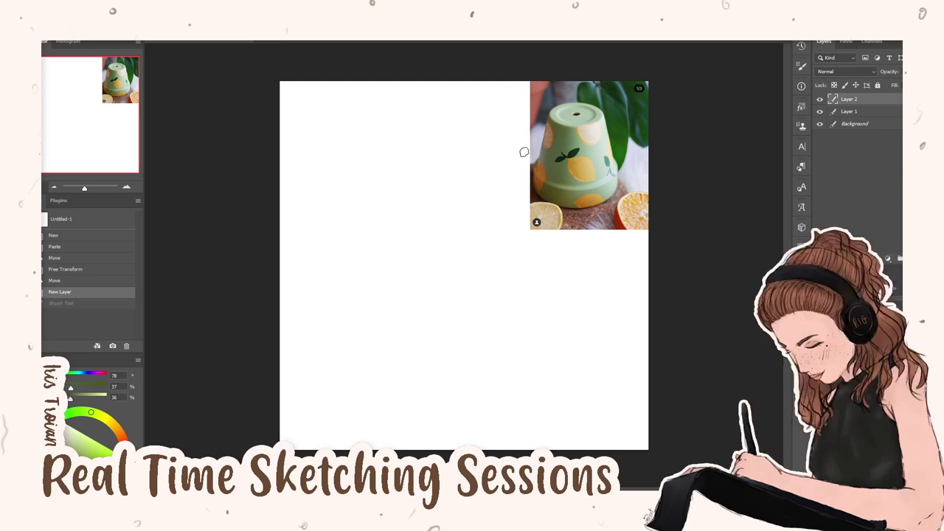
{"action": "left_click_drag", "start_coordinate": [458, 123], "coordinate": [469, 120]}
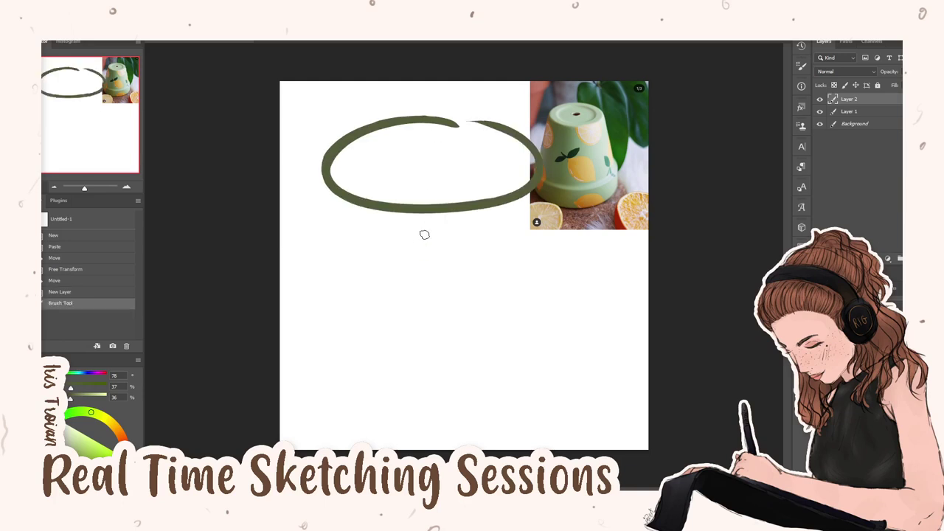
{"action": "key", "text": "ctrl+z"}
Draw the pot's two slanted side lines, redoing the right side several times
{"action": "left_click_drag", "start_coordinate": [385, 197], "coordinate": [350, 378]}
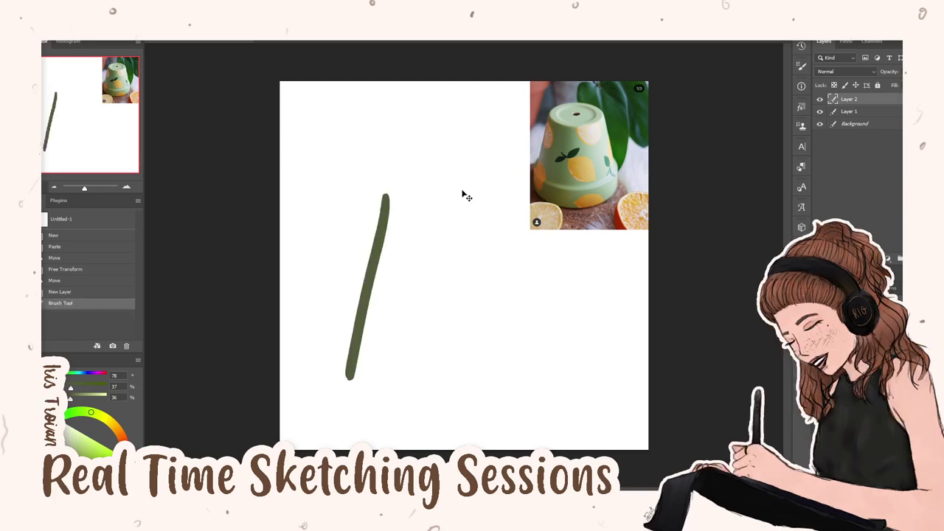
{"action": "key", "text": "ctrl+z"}
{"action": "left_click_drag", "start_coordinate": [371, 181], "coordinate": [342, 339]}
{"action": "left_click_drag", "start_coordinate": [491, 176], "coordinate": [526, 339]}
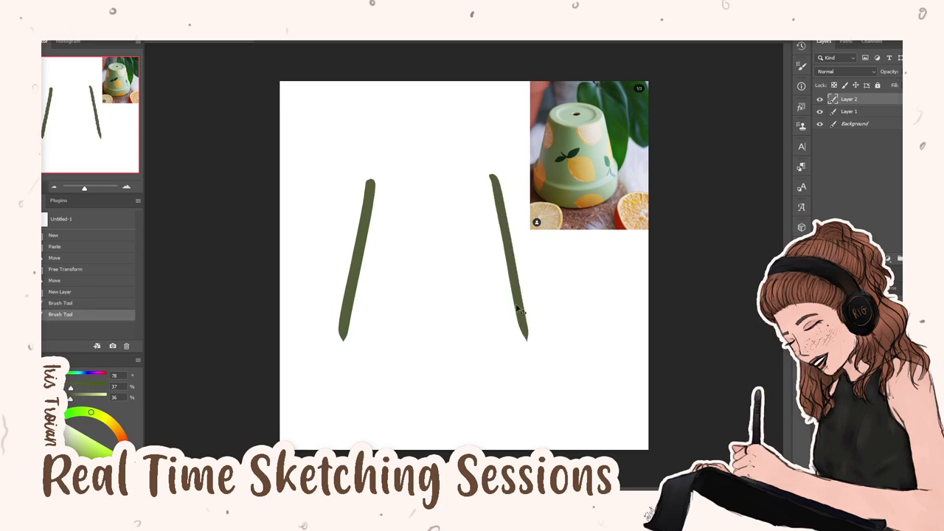
{"action": "key", "text": "ctrl+z"}
{"action": "left_click_drag", "start_coordinate": [505, 185], "coordinate": [522, 319]}
{"action": "key", "text": "ctrl+z"}
{"action": "left_click_drag", "start_coordinate": [503, 185], "coordinate": [519, 337]}
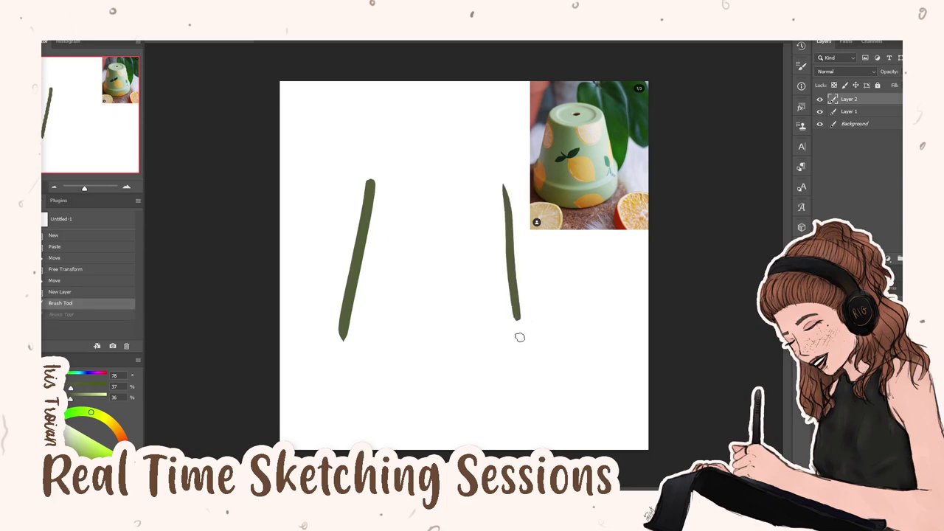
{"action": "key", "text": "ctrl+z"}
{"action": "left_click_drag", "start_coordinate": [501, 185], "coordinate": [520, 325]}
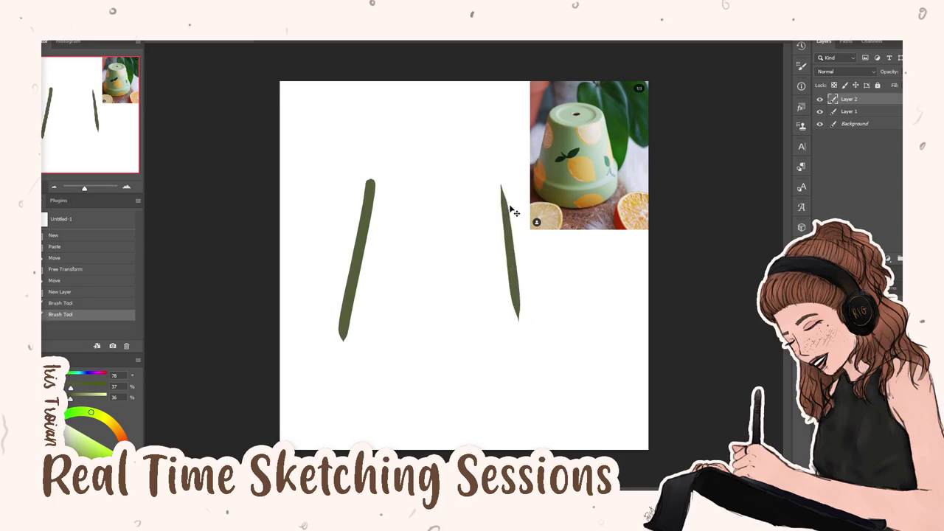
{"action": "key", "text": "ctrl+z"}
{"action": "left_click_drag", "start_coordinate": [498, 177], "coordinate": [522, 338]}
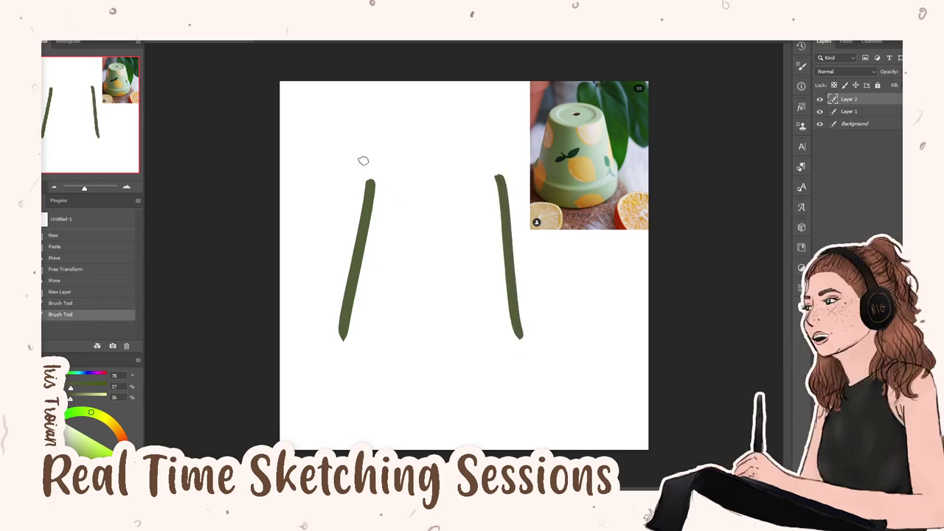
Draw an arched rim joining the tops of both sides, retrying it several times
{"action": "mouse_move", "coordinate": [370, 181]}
{"action": "left_mouse_down"}
{"action": "mouse_move", "coordinate": [453, 196]}
{"action": "mouse_move", "coordinate": [498, 177]}
{"action": "left_mouse_up"}
{"action": "key", "text": "ctrl+z"}
{"action": "left_click_drag", "start_coordinate": [370, 182], "coordinate": [460, 180]}
{"action": "key", "text": "ctrl+z"}
{"action": "left_click_drag", "start_coordinate": [369, 178], "coordinate": [412, 186]}
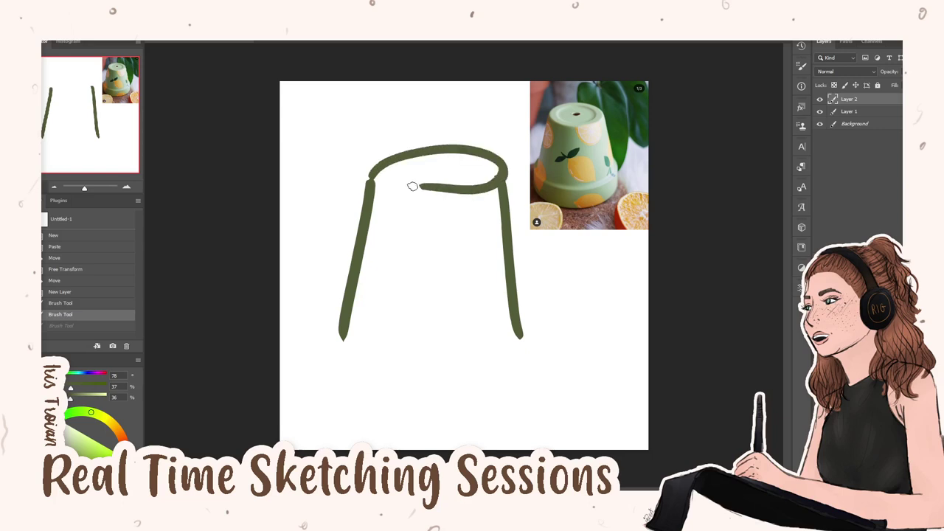
{"action": "key", "text": "ctrl+z"}
{"action": "mouse_move", "coordinate": [514, 190]}
{"action": "left_mouse_down"}
{"action": "mouse_move", "coordinate": [372, 181]}
{"action": "mouse_move", "coordinate": [509, 184]}
{"action": "left_mouse_up"}
{"action": "key", "text": "ctrl+z"}
{"action": "key", "text": "ctrl+z"}
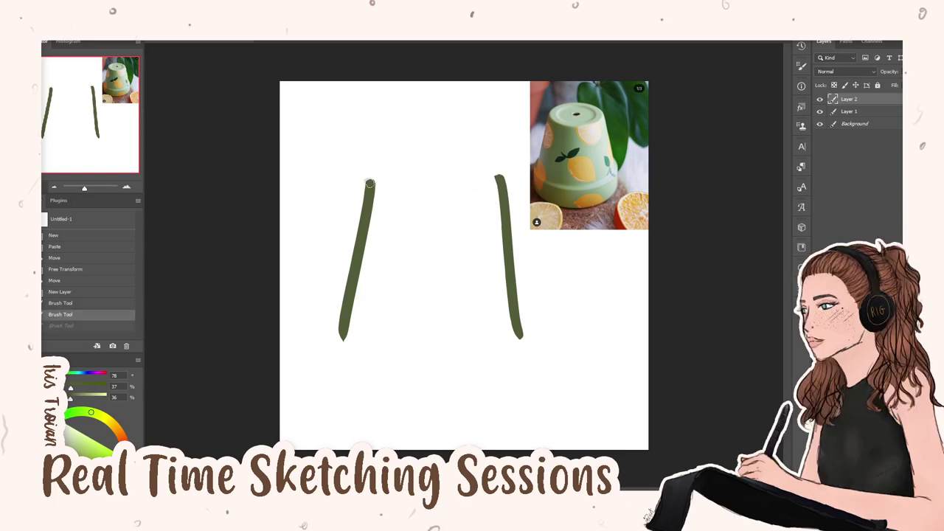
{"action": "left_click_drag", "start_coordinate": [371, 183], "coordinate": [506, 186]}
{"action": "key", "text": "ctrl+z"}
{"action": "mouse_move", "coordinate": [368, 180]}
{"action": "left_mouse_down"}
{"action": "mouse_move", "coordinate": [508, 188]}
{"action": "mouse_move", "coordinate": [370, 190]}
{"action": "mouse_move", "coordinate": [453, 199]}
{"action": "mouse_move", "coordinate": [509, 184]}
{"action": "left_mouse_up"}
{"action": "key", "text": "ctrl+z"}
Draw an inner curve beneath the arch from the left side to the right
{"action": "key", "text": "ctrl+z"}
{"action": "left_click_drag", "start_coordinate": [369, 184], "coordinate": [518, 186]}
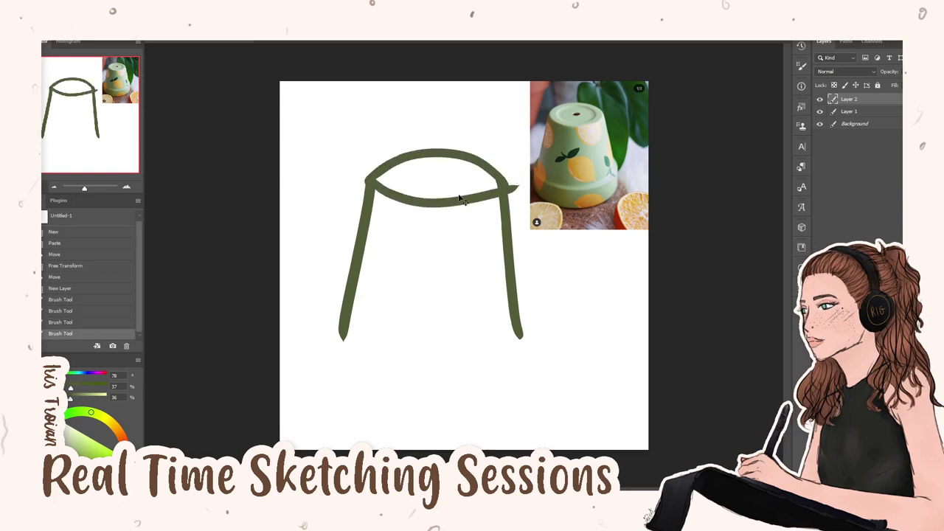
{"action": "key", "text": "ctrl+z"}
{"action": "mouse_move", "coordinate": [368, 184]}
{"action": "left_mouse_down"}
{"action": "mouse_move", "coordinate": [490, 172]}
{"action": "mouse_move", "coordinate": [519, 157]}
{"action": "left_mouse_up"}
{"action": "key", "text": "ctrl+z"}
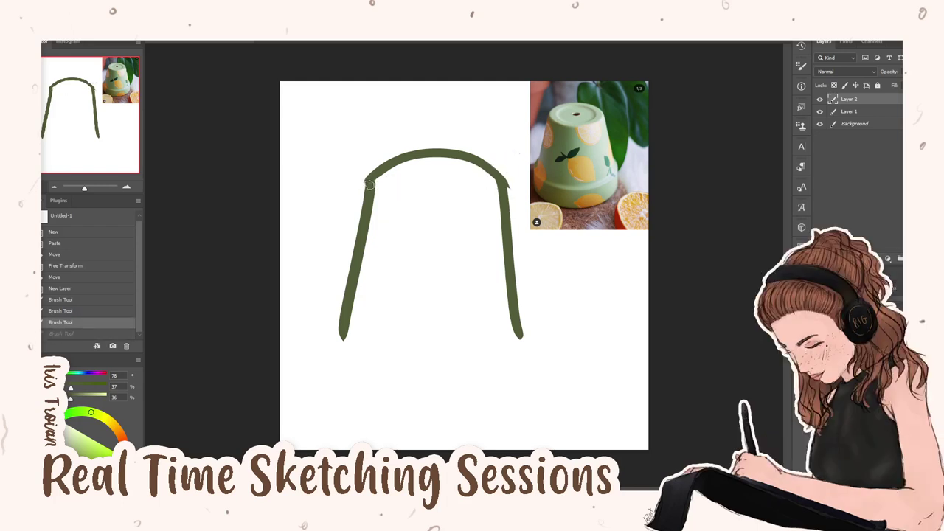
{"action": "mouse_move", "coordinate": [369, 185]}
{"action": "left_mouse_down"}
{"action": "mouse_move", "coordinate": [467, 196]}
{"action": "mouse_move", "coordinate": [509, 182]}
{"action": "left_mouse_up"}
{"action": "key", "text": "ctrl+z"}
{"action": "left_click_drag", "start_coordinate": [369, 185], "coordinate": [509, 183]}
{"action": "key", "text": "ctrl+z"}
{"action": "left_click_drag", "start_coordinate": [369, 184], "coordinate": [528, 177]}
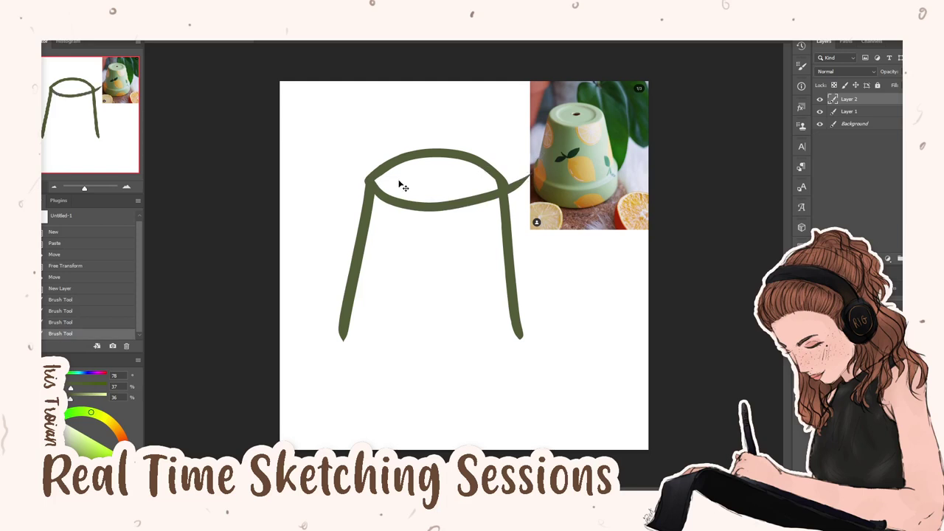
{"action": "key", "text": "ctrl+z"}
{"action": "left_click_drag", "start_coordinate": [369, 185], "coordinate": [524, 179]}
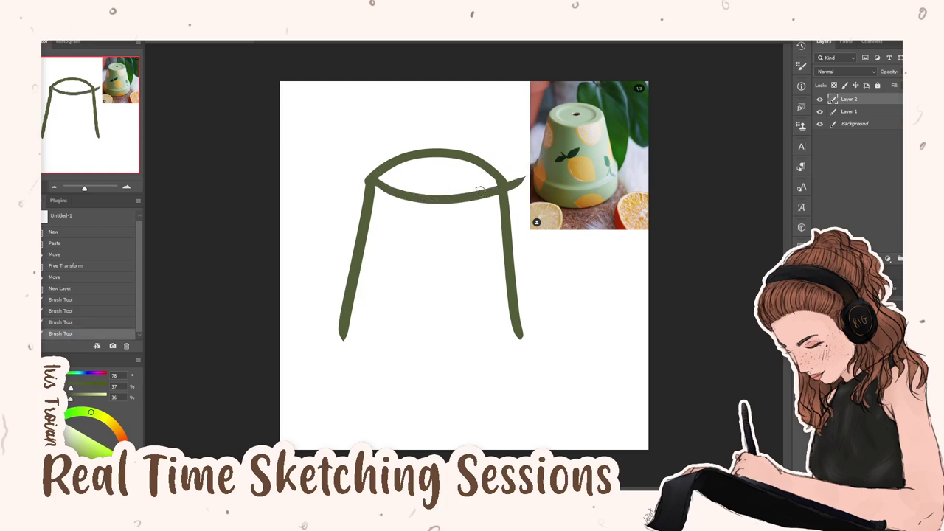
{"action": "key", "text": "ctrl+z"}
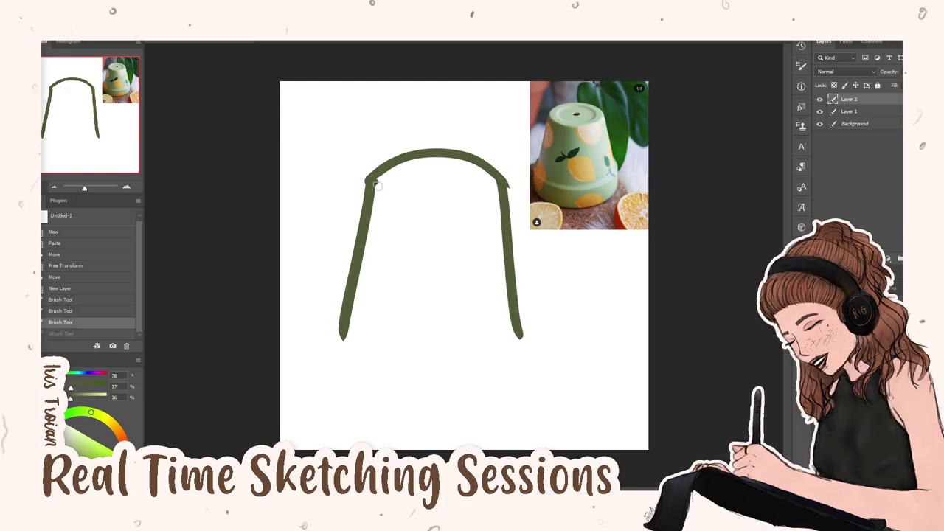
{"action": "left_click_drag", "start_coordinate": [372, 183], "coordinate": [522, 172]}
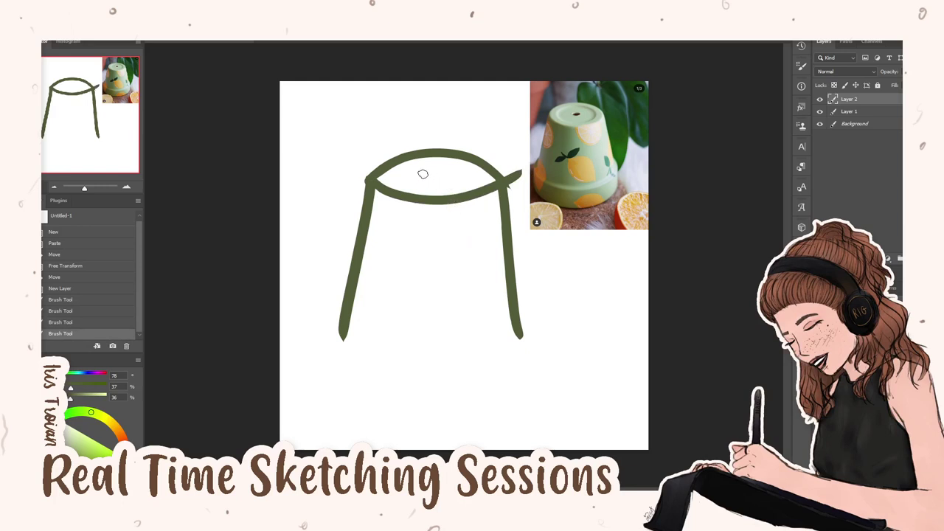
Touch up the curve's right tip with a finer brush, then enlarge the brush again
{"action": "key", "text": "bracketleft"}
{"action": "key", "text": "bracketleft"}
{"action": "key", "text": "bracketleft"}
{"action": "left_click_drag", "start_coordinate": [521, 171], "coordinate": [518, 178]}
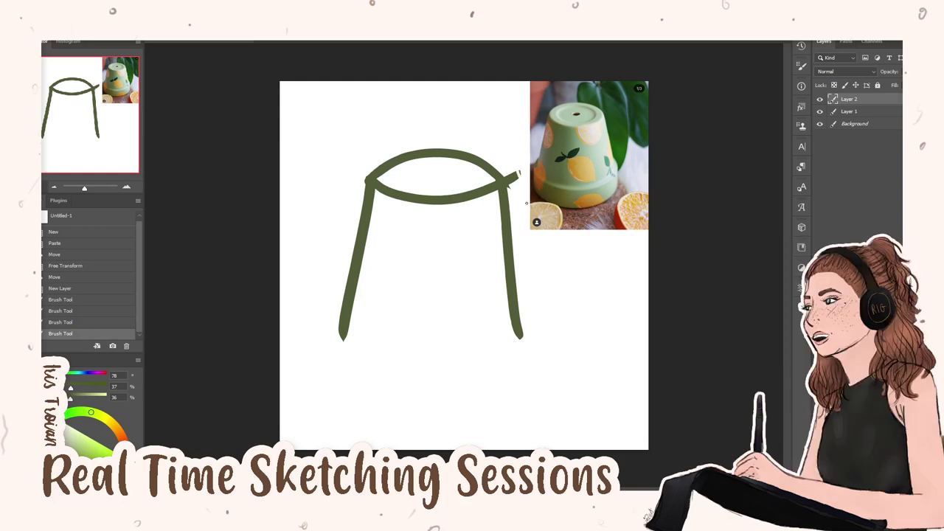
{"action": "key", "text": "bracketright"}
{"action": "key", "text": "bracketright"}
{"action": "key", "text": "bracketright"}
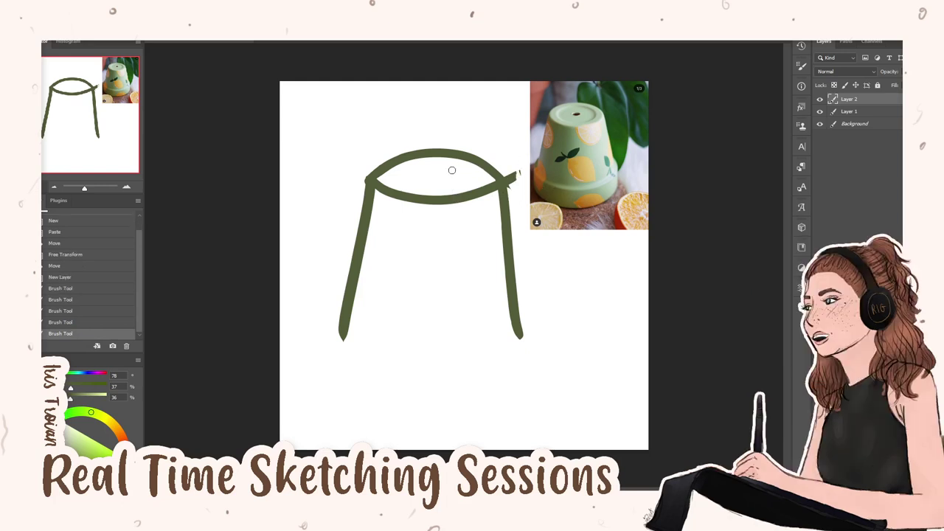
{"action": "key", "text": "bracketright"}
{"action": "key", "text": "bracketright"}
{"action": "key", "text": "bracketright"}
{"action": "key", "text": "bracketright"}
{"action": "key", "text": "bracketright"}
Erase the whole pot sketch and make a few trial strokes, undoing each
{"action": "key", "text": "e"}
{"action": "mouse_move", "coordinate": [494, 158]}
{"action": "left_mouse_down"}
{"action": "mouse_move", "coordinate": [527, 337]}
{"action": "mouse_move", "coordinate": [342, 410]}
{"action": "left_mouse_up"}
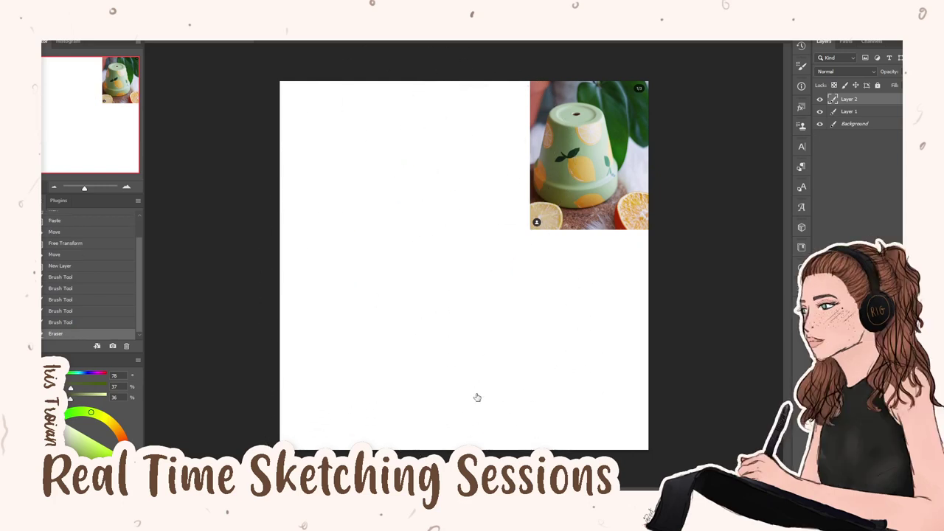
{"action": "mouse_move", "coordinate": [347, 285]}
{"action": "left_mouse_down"}
{"action": "mouse_move", "coordinate": [435, 84]}
{"action": "mouse_move", "coordinate": [540, 154]}
{"action": "left_mouse_up"}
{"action": "key", "text": "ctrl+z"}
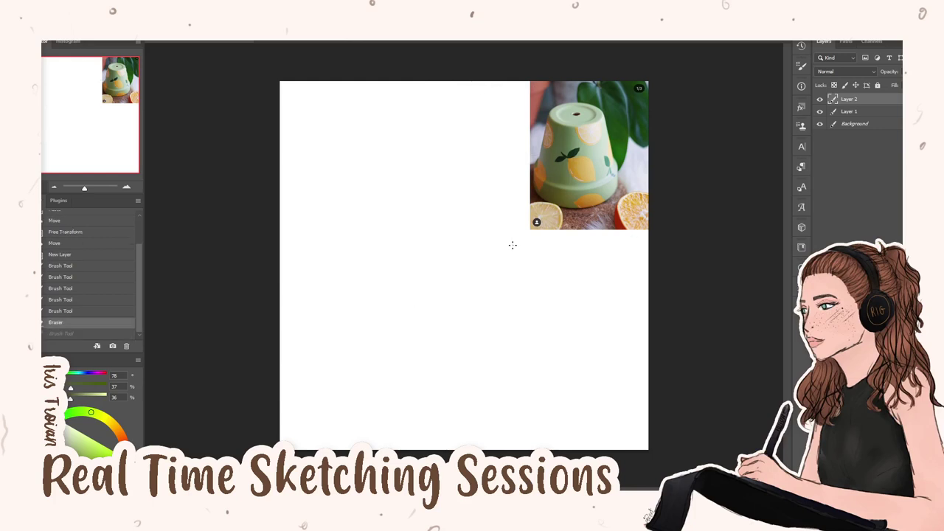
{"action": "left_click_drag", "start_coordinate": [374, 294], "coordinate": [400, 324]}
{"action": "key", "text": "ctrl+z"}
{"action": "mouse_move", "coordinate": [354, 186]}
{"action": "left_mouse_down"}
{"action": "mouse_move", "coordinate": [374, 204]}
{"action": "mouse_move", "coordinate": [500, 192]}
{"action": "left_mouse_up"}
{"action": "key", "text": "ctrl+z"}
Draw the pot's long, slightly slanted left side line after several undone attempts
{"action": "key", "text": "ctrl+z"}
{"action": "left_click_drag", "start_coordinate": [358, 177], "coordinate": [308, 348]}
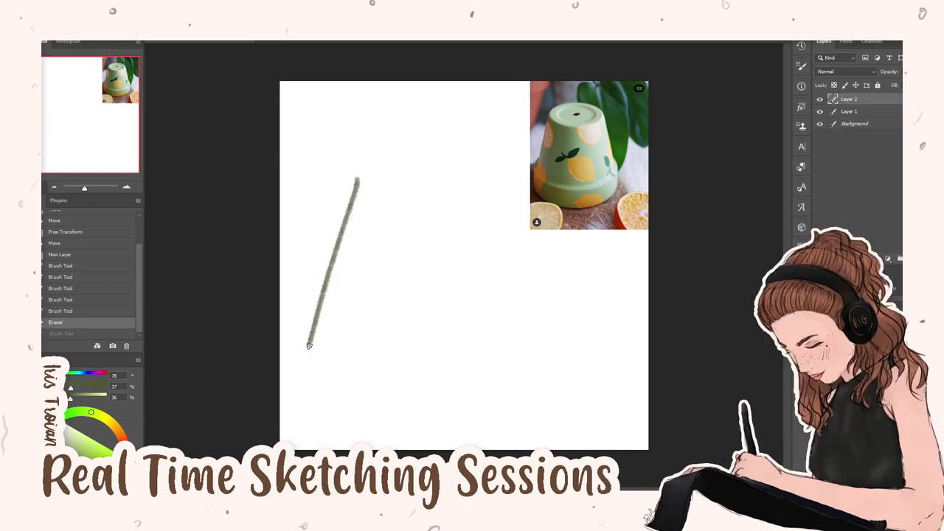
{"action": "key", "text": "ctrl+z"}
{"action": "mouse_move", "coordinate": [357, 181]}
{"action": "left_mouse_down"}
{"action": "mouse_move", "coordinate": [324, 332]}
{"action": "mouse_move", "coordinate": [364, 180]}
{"action": "mouse_move", "coordinate": [337, 299]}
{"action": "left_mouse_up"}
{"action": "key", "text": "ctrl+z"}
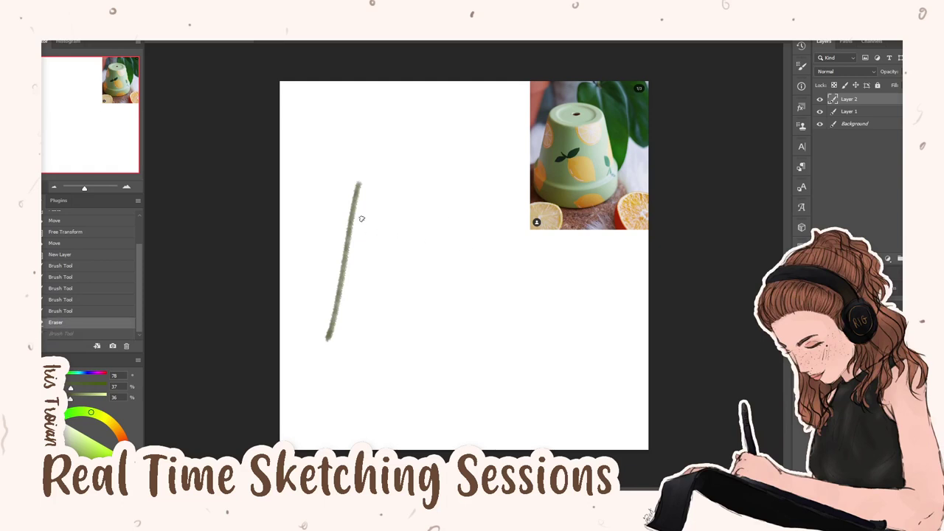
{"action": "key", "text": "ctrl+z"}
{"action": "left_click", "coordinate": [355, 202]}
{"action": "left_click_drag", "start_coordinate": [353, 226], "coordinate": [313, 354]}
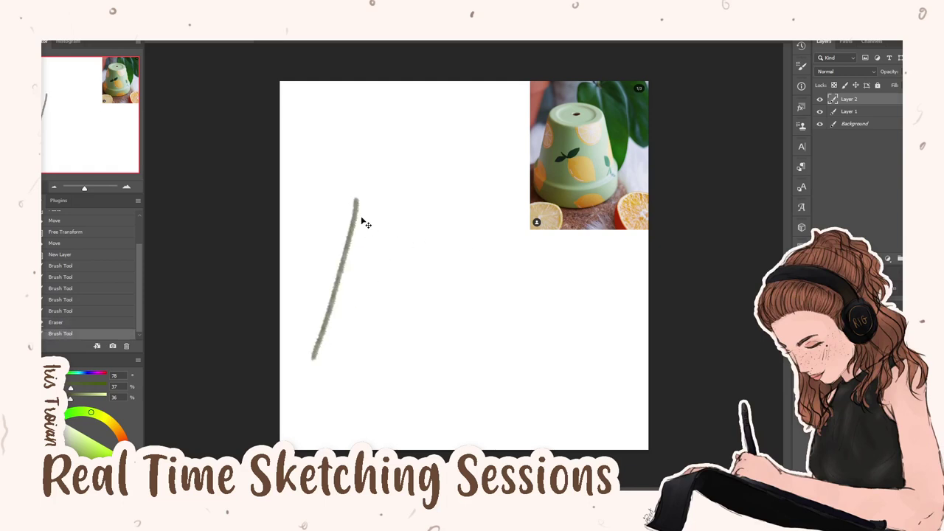
{"action": "key", "text": "ctrl+z"}
{"action": "left_click_drag", "start_coordinate": [361, 177], "coordinate": [334, 353]}
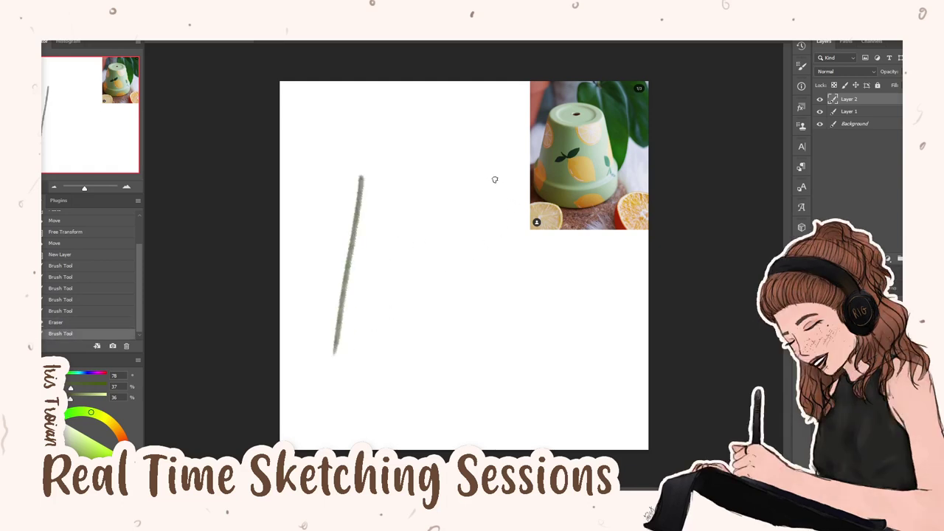
Try several lines for the pot's right side, undoing each one
{"action": "left_click_drag", "start_coordinate": [516, 184], "coordinate": [531, 351]}
{"action": "key", "text": "ctrl+z"}
{"action": "left_click_drag", "start_coordinate": [516, 188], "coordinate": [537, 355]}
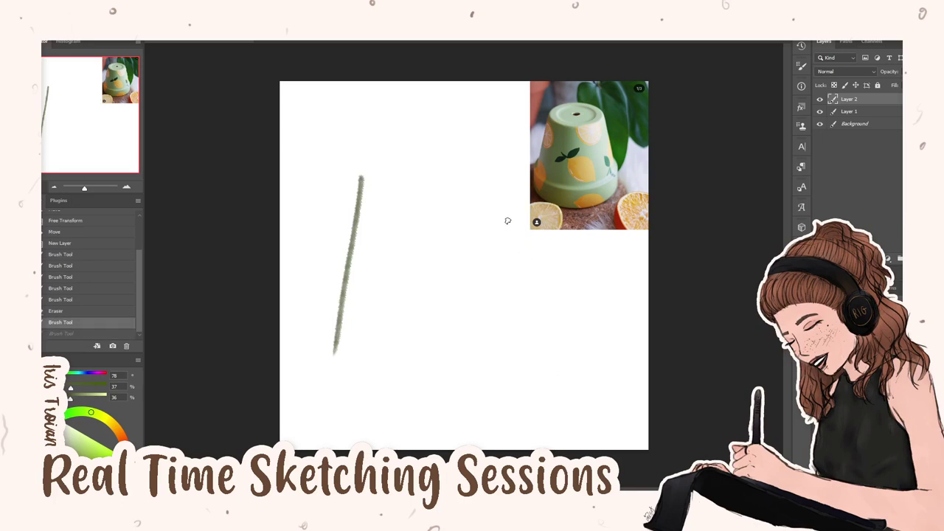
{"action": "key", "text": "ctrl+z"}
{"action": "left_click_drag", "start_coordinate": [496, 179], "coordinate": [525, 352]}
{"action": "key", "text": "ctrl+z"}
{"action": "left_click_drag", "start_coordinate": [499, 174], "coordinate": [512, 327]}
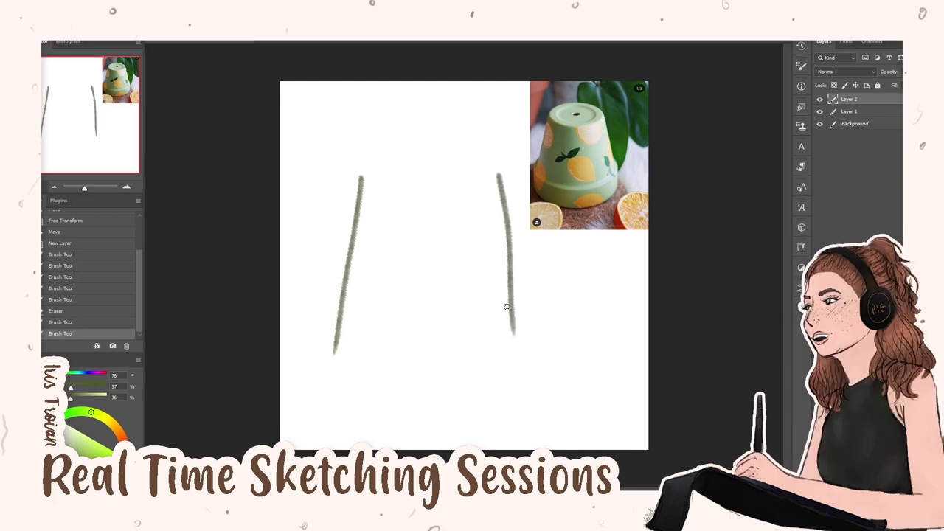
{"action": "key", "text": "ctrl+z"}
{"action": "left_click_drag", "start_coordinate": [495, 169], "coordinate": [512, 316]}
{"action": "key", "text": "ctrl+z"}
{"action": "left_click_drag", "start_coordinate": [496, 172], "coordinate": [521, 361]}
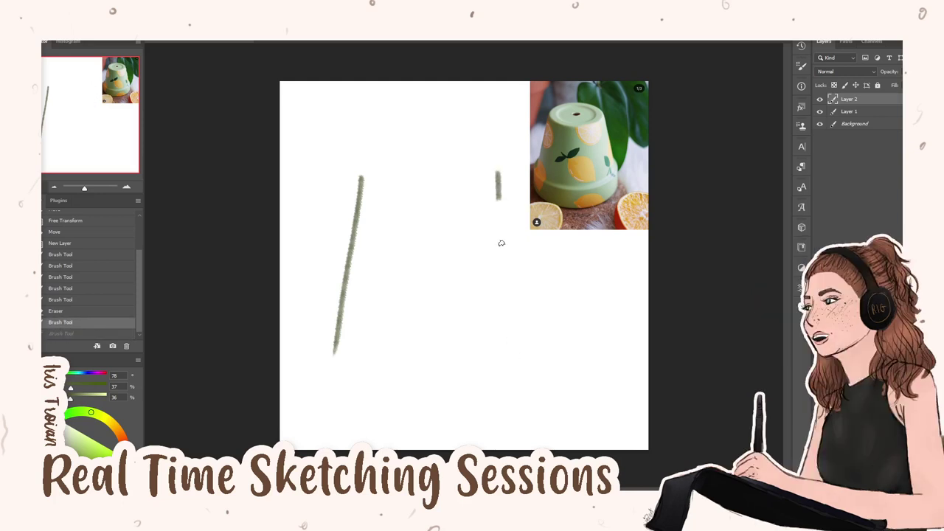
{"action": "key", "text": "ctrl+z"}
Keep retrying the pot's right-side line, ending with a longer stroke
{"action": "left_click_drag", "start_coordinate": [489, 181], "coordinate": [494, 323]}
{"action": "key", "text": "ctrl+z"}
{"action": "left_click_drag", "start_coordinate": [485, 178], "coordinate": [510, 286]}
{"action": "left_click_drag", "start_coordinate": [517, 322], "coordinate": [516, 331]}
{"action": "key", "text": "ctrl+z"}
{"action": "left_click_drag", "start_coordinate": [480, 179], "coordinate": [506, 346]}
{"action": "key", "text": "ctrl+z"}
{"action": "left_click_drag", "start_coordinate": [485, 180], "coordinate": [499, 327]}
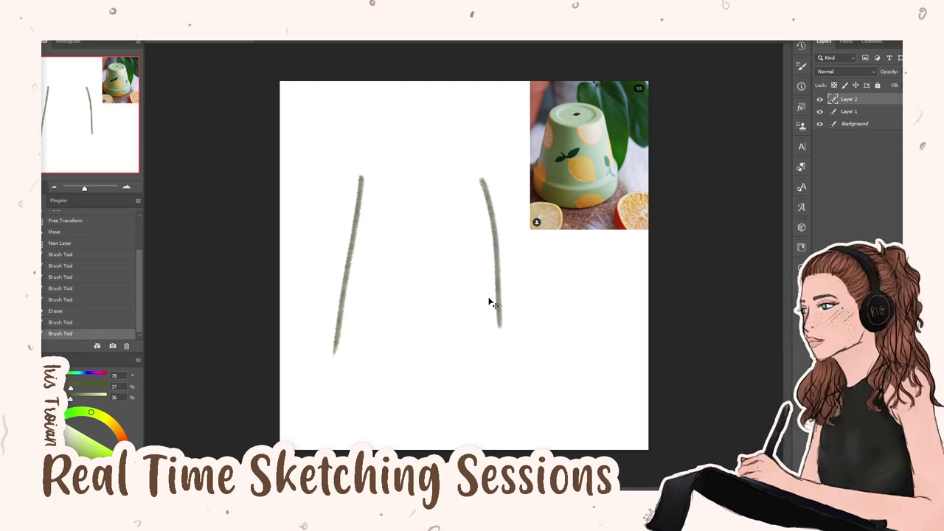
{"action": "key", "text": "ctrl+z"}
{"action": "left_click_drag", "start_coordinate": [478, 178], "coordinate": [500, 308]}
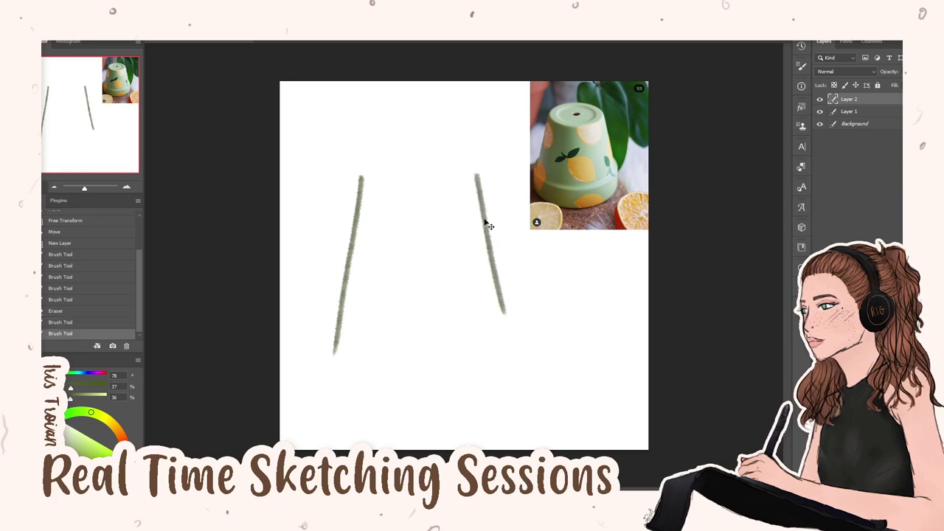
{"action": "key", "text": "ctrl+z"}
{"action": "left_click_drag", "start_coordinate": [470, 174], "coordinate": [496, 354]}
Draw the pot's right side as a near-vertical green line, retrying until it sits right
{"action": "key", "text": "ctrl+z"}
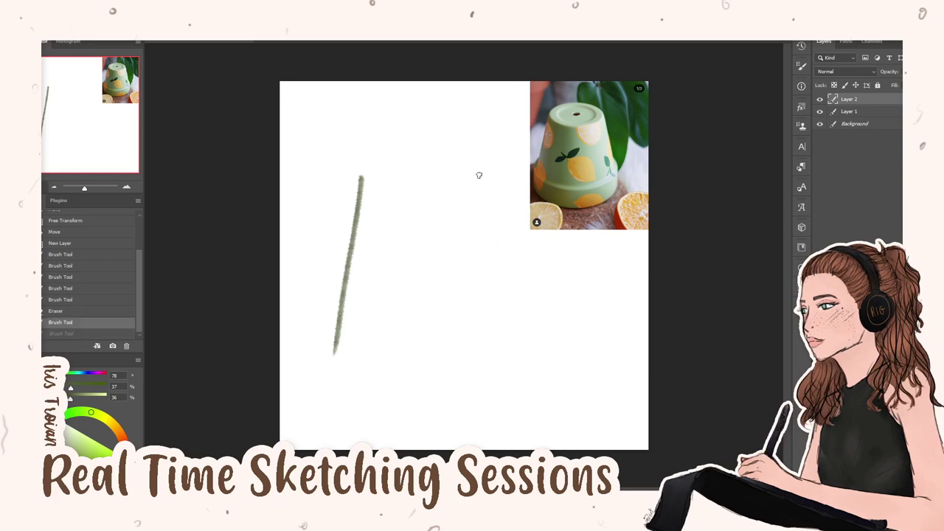
{"action": "left_click_drag", "start_coordinate": [481, 171], "coordinate": [499, 356]}
{"action": "key", "text": "ctrl+z"}
{"action": "left_click_drag", "start_coordinate": [474, 181], "coordinate": [489, 347]}
{"action": "key", "text": "ctrl+z"}
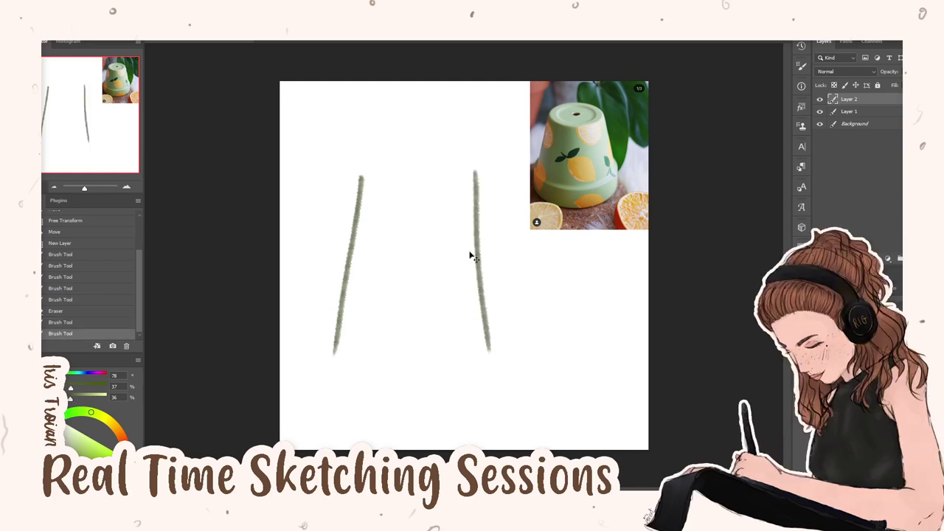
{"action": "key", "text": "ctrl+z"}
{"action": "left_click_drag", "start_coordinate": [478, 175], "coordinate": [484, 326]}
{"action": "key", "text": "ctrl+z"}
{"action": "left_click_drag", "start_coordinate": [473, 183], "coordinate": [494, 363]}
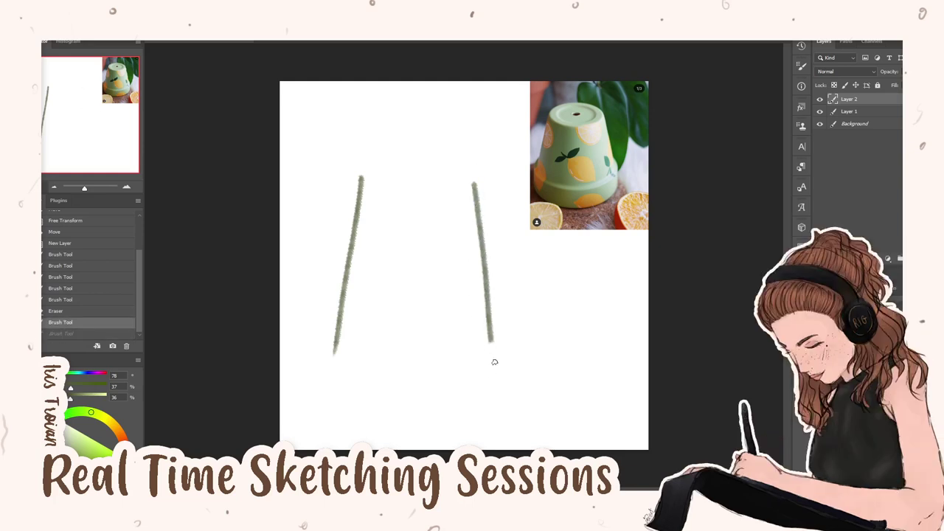
Try repeated arched top strokes joining both sides, undoing each unsatisfying attempt
{"action": "left_click_drag", "start_coordinate": [358, 180], "coordinate": [498, 193]}
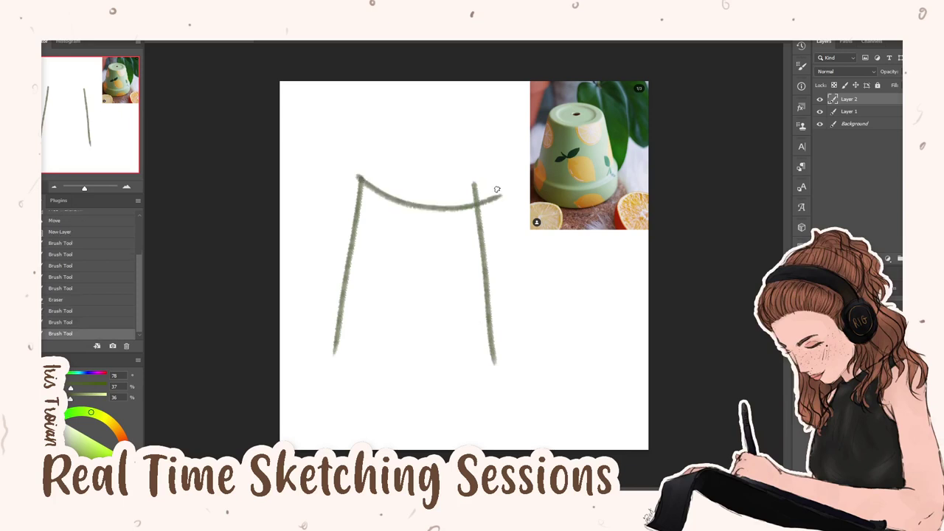
{"action": "key", "text": "ctrl+z"}
{"action": "left_click_drag", "start_coordinate": [359, 180], "coordinate": [474, 180]}
{"action": "key", "text": "ctrl+z"}
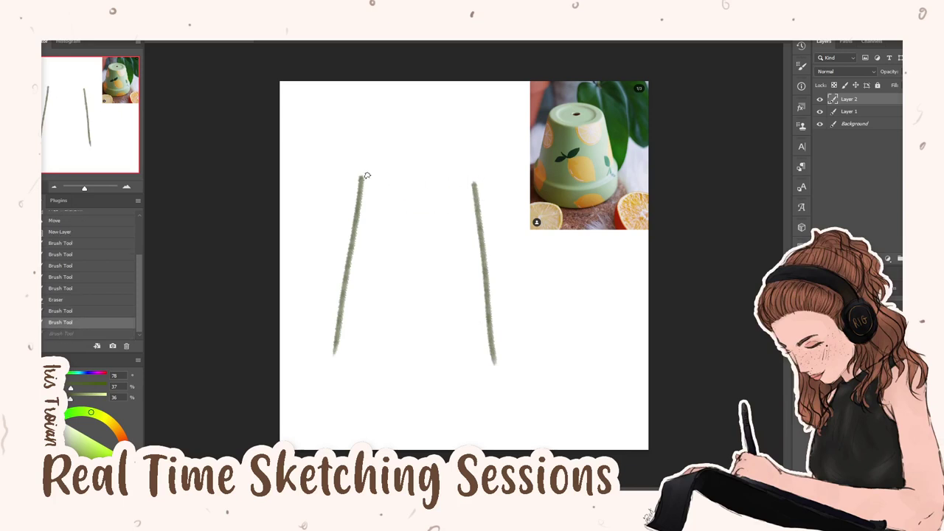
{"action": "left_click_drag", "start_coordinate": [359, 176], "coordinate": [476, 178]}
{"action": "key", "text": "ctrl+z"}
{"action": "left_click_drag", "start_coordinate": [359, 176], "coordinate": [476, 178]}
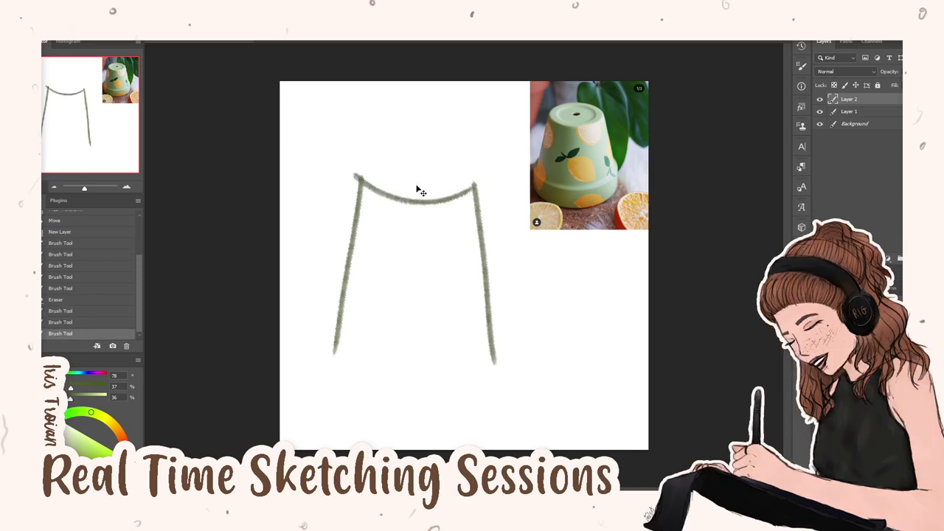
{"action": "key", "text": "ctrl+z"}
{"action": "left_click_drag", "start_coordinate": [359, 175], "coordinate": [476, 185]}
{"action": "key", "text": "ctrl+z"}
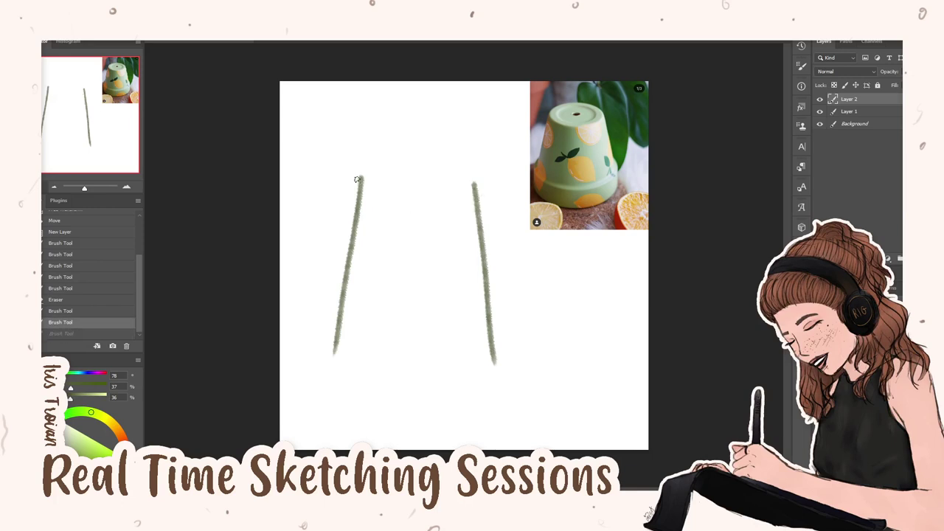
{"action": "left_click_drag", "start_coordinate": [359, 175], "coordinate": [476, 185]}
{"action": "key", "text": "ctrl+z"}
{"action": "left_click_drag", "start_coordinate": [359, 175], "coordinate": [476, 184]}
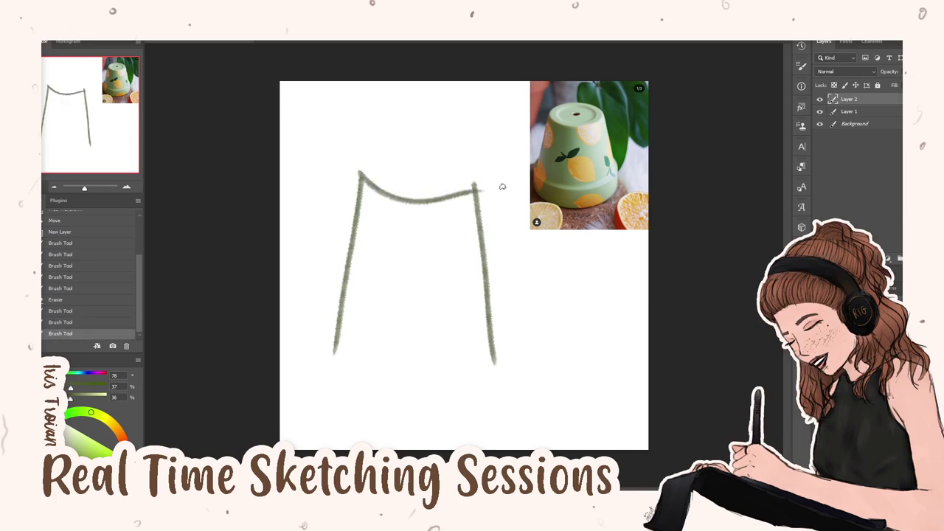
{"action": "key", "text": "ctrl+z"}
{"action": "mouse_move", "coordinate": [359, 176]}
{"action": "left_mouse_down"}
{"action": "mouse_move", "coordinate": [386, 202]}
{"action": "mouse_move", "coordinate": [483, 186]}
{"action": "left_mouse_up"}
{"action": "key", "text": "ctrl+z"}
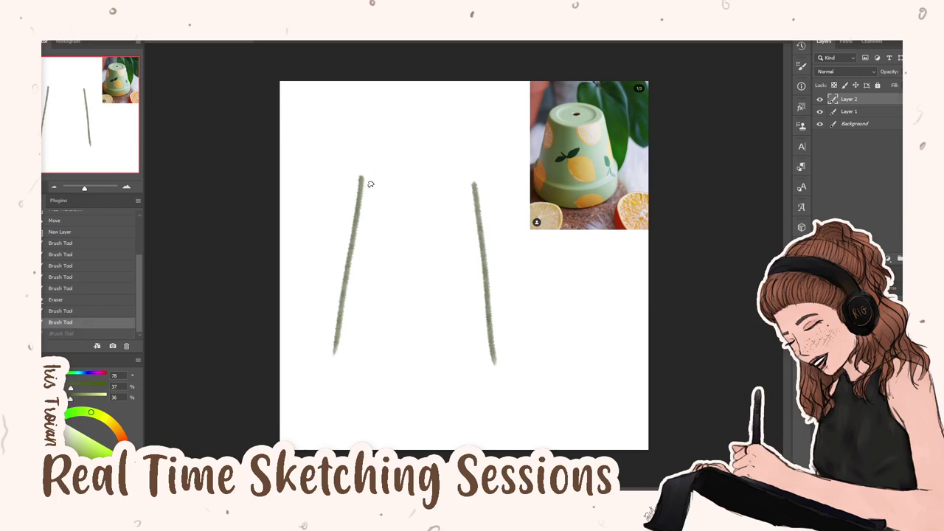
{"action": "left_click_drag", "start_coordinate": [359, 177], "coordinate": [485, 189]}
{"action": "key", "text": "ctrl+z"}
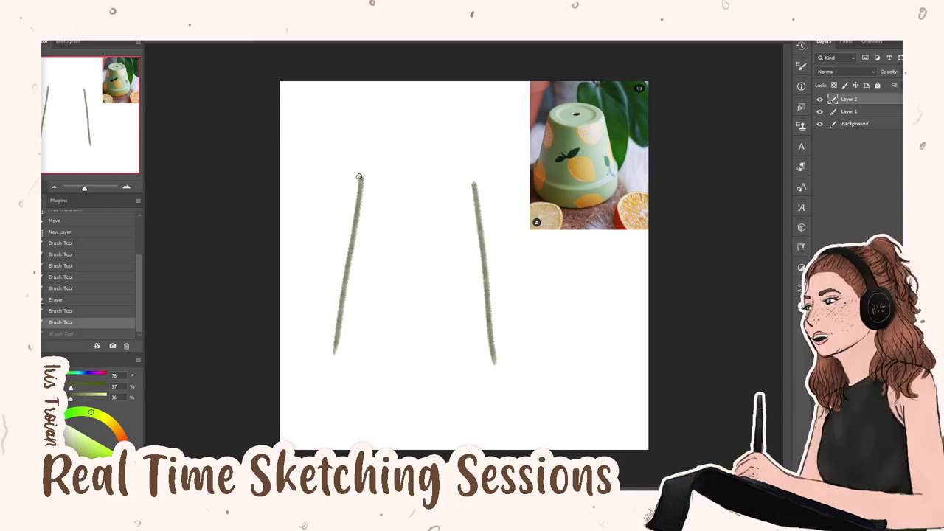
{"action": "left_click_drag", "start_coordinate": [361, 177], "coordinate": [488, 182]}
{"action": "key", "text": "ctrl+z"}
{"action": "key", "text": "ctrl+z"}
{"action": "left_click_drag", "start_coordinate": [359, 177], "coordinate": [478, 183]}
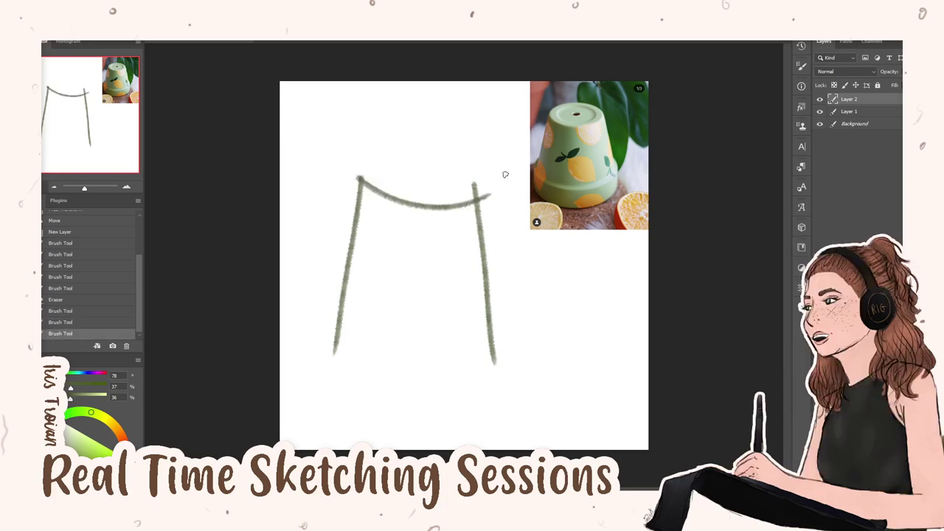
{"action": "key", "text": "ctrl+z"}
{"action": "left_click_drag", "start_coordinate": [360, 177], "coordinate": [480, 185]}
{"action": "key", "text": "ctrl+z"}
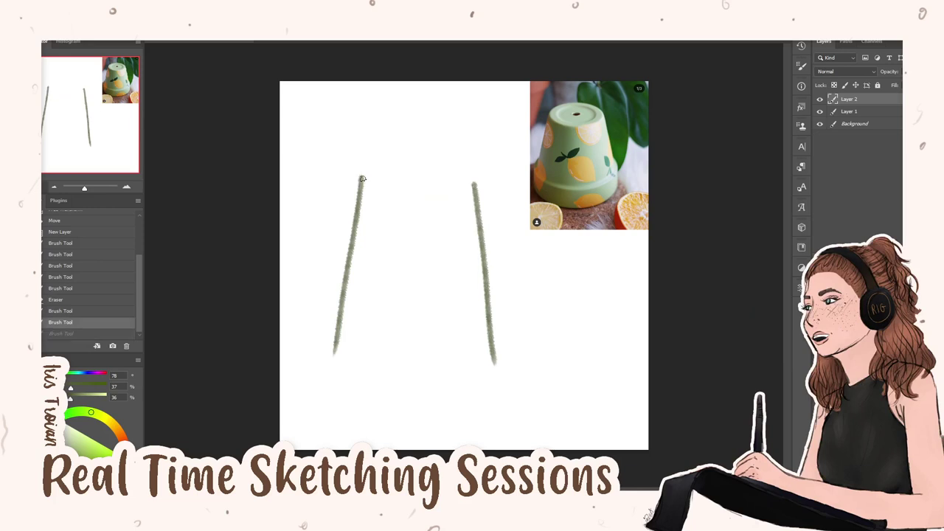
{"action": "left_click_drag", "start_coordinate": [359, 177], "coordinate": [470, 172]}
{"action": "key", "text": "ctrl+z"}
{"action": "left_click_drag", "start_coordinate": [359, 177], "coordinate": [466, 172]}
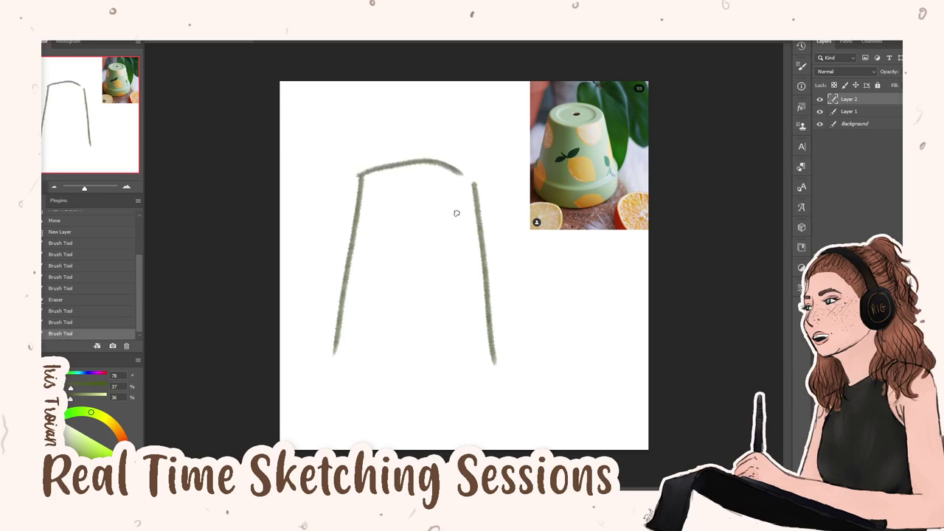
{"action": "key", "text": "ctrl+z"}
{"action": "left_click_drag", "start_coordinate": [359, 177], "coordinate": [473, 181]}
{"action": "key", "text": "ctrl+z"}
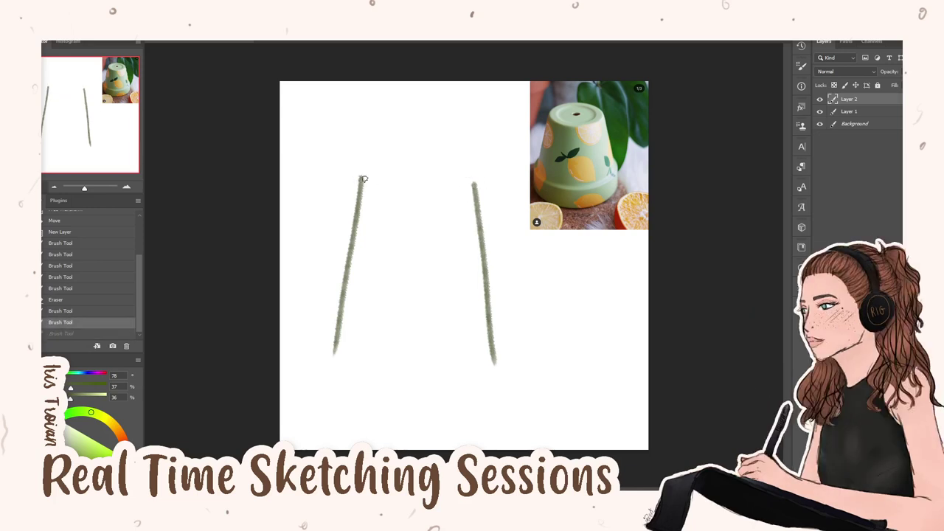
{"action": "left_click_drag", "start_coordinate": [359, 176], "coordinate": [446, 174]}
{"action": "key", "text": "ctrl+z"}
{"action": "left_click_drag", "start_coordinate": [359, 176], "coordinate": [446, 172]}
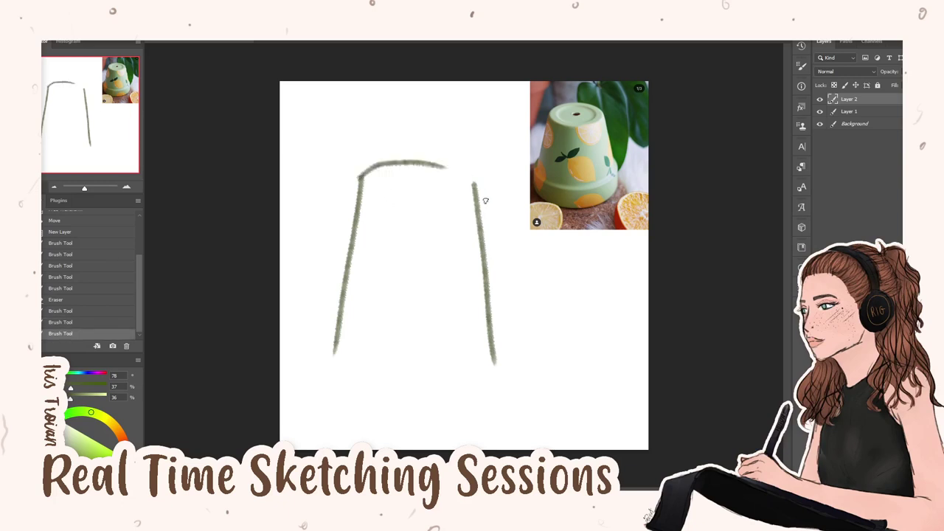
{"action": "key", "text": "ctrl+z"}
{"action": "left_click_drag", "start_coordinate": [360, 177], "coordinate": [473, 175]}
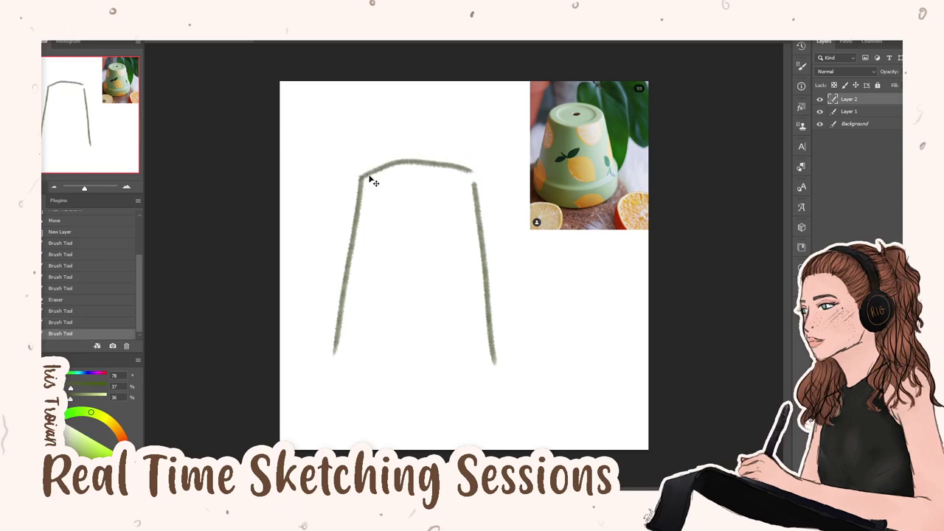
{"action": "key", "text": "ctrl+z"}
{"action": "left_click_drag", "start_coordinate": [359, 176], "coordinate": [464, 174]}
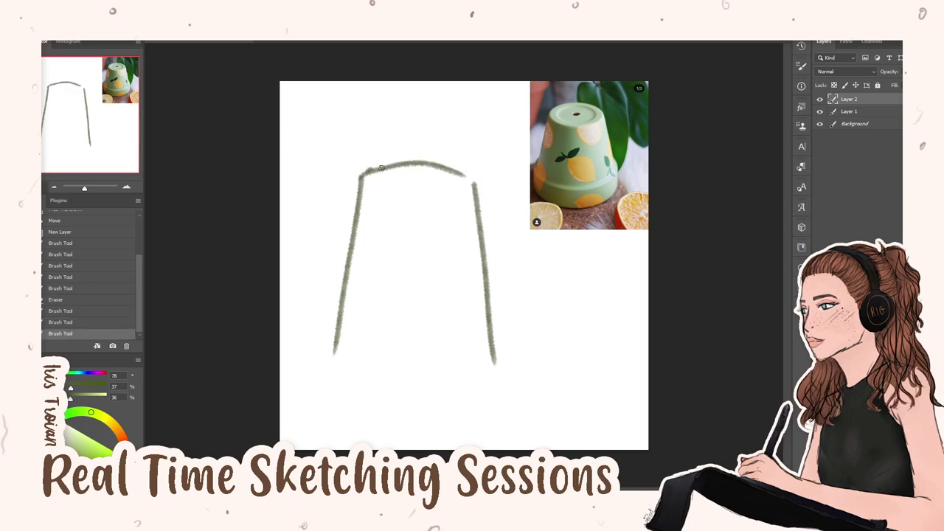
{"action": "left_click_drag", "start_coordinate": [359, 176], "coordinate": [472, 183]}
{"action": "key", "text": "ctrl+z"}
{"action": "key", "text": "ctrl+z"}
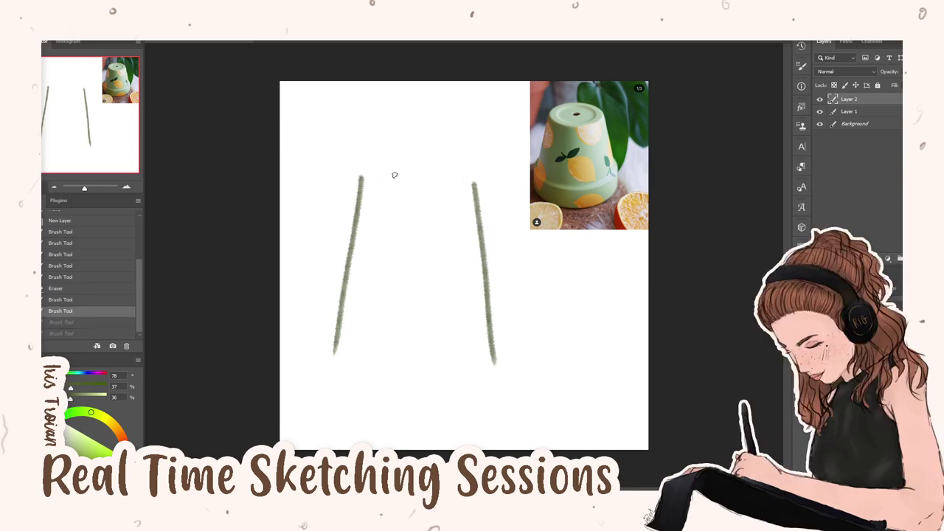
{"action": "left_click", "coordinate": [360, 177]}
{"action": "left_click_drag", "start_coordinate": [360, 177], "coordinate": [472, 183]}
{"action": "key", "text": "ctrl+z"}
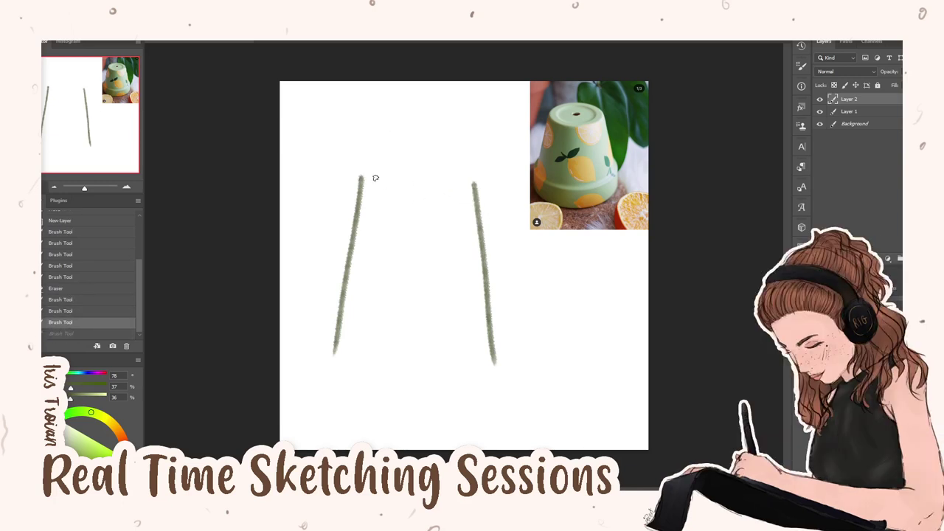
{"action": "left_click_drag", "start_coordinate": [360, 179], "coordinate": [478, 181]}
{"action": "key", "text": "ctrl+z"}
{"action": "left_click_drag", "start_coordinate": [359, 178], "coordinate": [492, 176]}
{"action": "key", "text": "ctrl+z"}
Draw the rim's top arch and clean up its downward-hooking right end
{"action": "left_click_drag", "start_coordinate": [359, 177], "coordinate": [495, 199]}
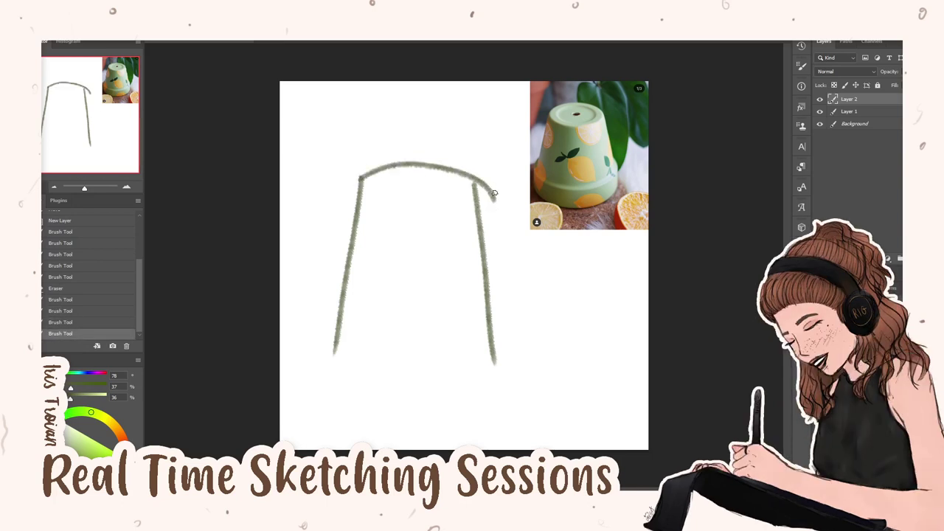
{"action": "mouse_move", "coordinate": [494, 194]}
{"action": "left_mouse_down"}
{"action": "mouse_move", "coordinate": [483, 190]}
{"action": "mouse_move", "coordinate": [487, 181]}
{"action": "mouse_move", "coordinate": [491, 213]}
{"action": "left_mouse_up"}
{"action": "left_click_drag", "start_coordinate": [492, 212], "coordinate": [484, 184]}
{"action": "mouse_move", "coordinate": [483, 183]}
{"action": "left_mouse_down"}
{"action": "mouse_move", "coordinate": [480, 173]}
{"action": "mouse_move", "coordinate": [482, 185]}
{"action": "left_mouse_up"}
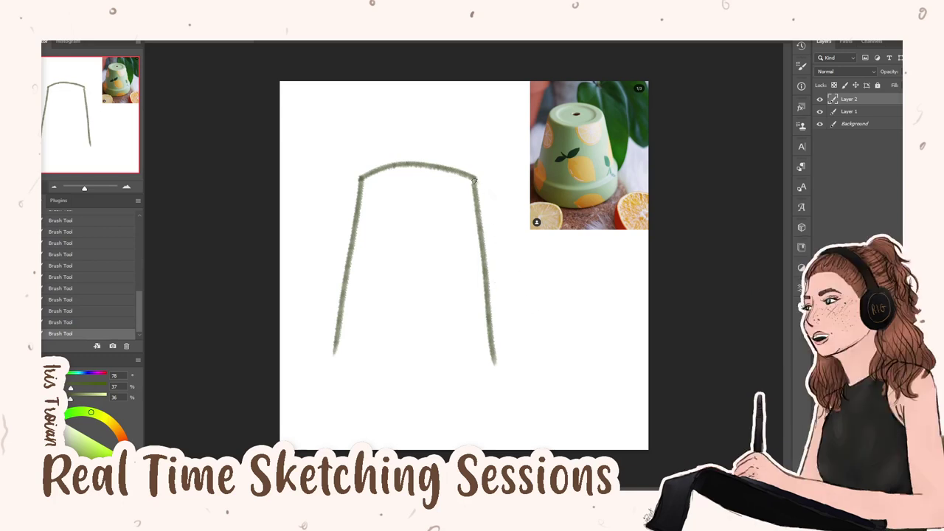
{"action": "left_click_drag", "start_coordinate": [474, 180], "coordinate": [474, 193]}
Thicken and darken the rim's upper arc into a tidy ellipse, discarding a stray highlight
{"action": "mouse_move", "coordinate": [361, 179]}
{"action": "left_mouse_down"}
{"action": "mouse_move", "coordinate": [453, 190]}
{"action": "mouse_move", "coordinate": [466, 179]}
{"action": "left_mouse_up"}
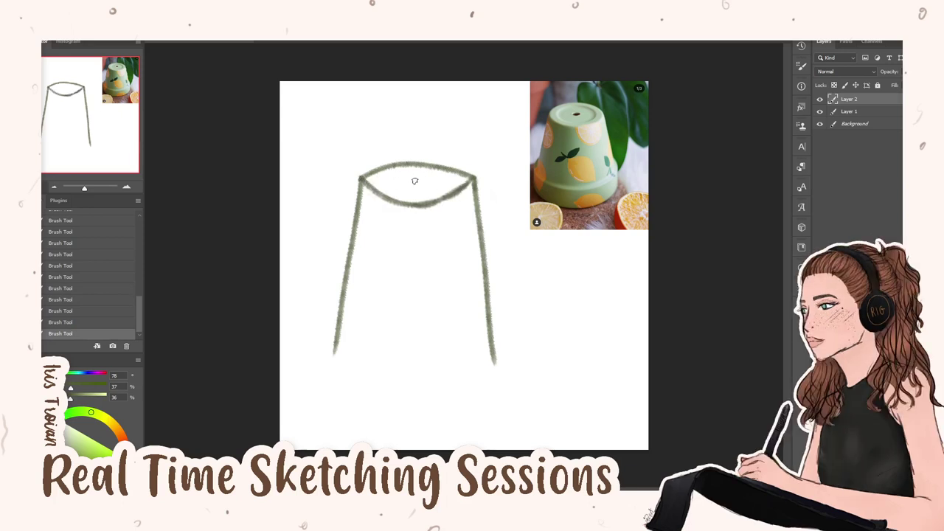
{"action": "left_click_drag", "start_coordinate": [362, 178], "coordinate": [441, 175]}
{"action": "left_click_drag", "start_coordinate": [368, 177], "coordinate": [464, 177]}
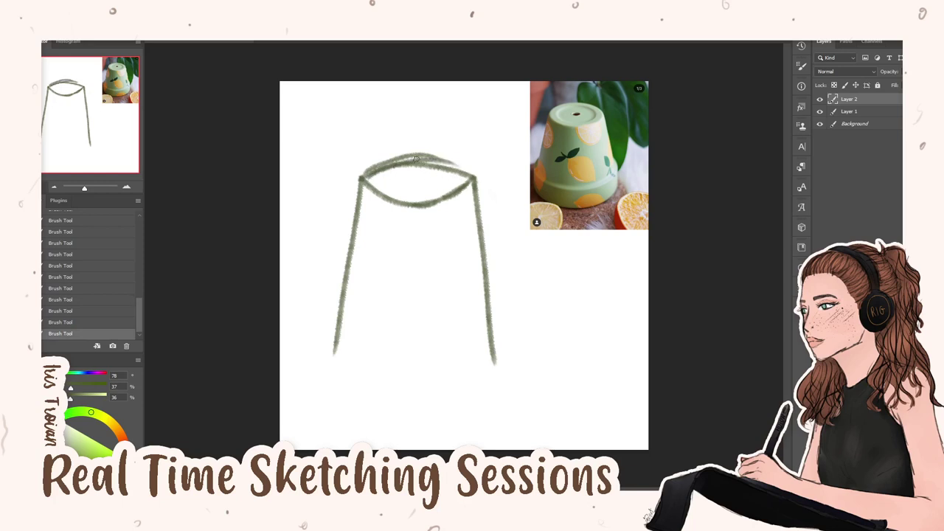
{"action": "left_click_drag", "start_coordinate": [414, 158], "coordinate": [469, 178]}
{"action": "left_click_drag", "start_coordinate": [391, 164], "coordinate": [445, 158]}
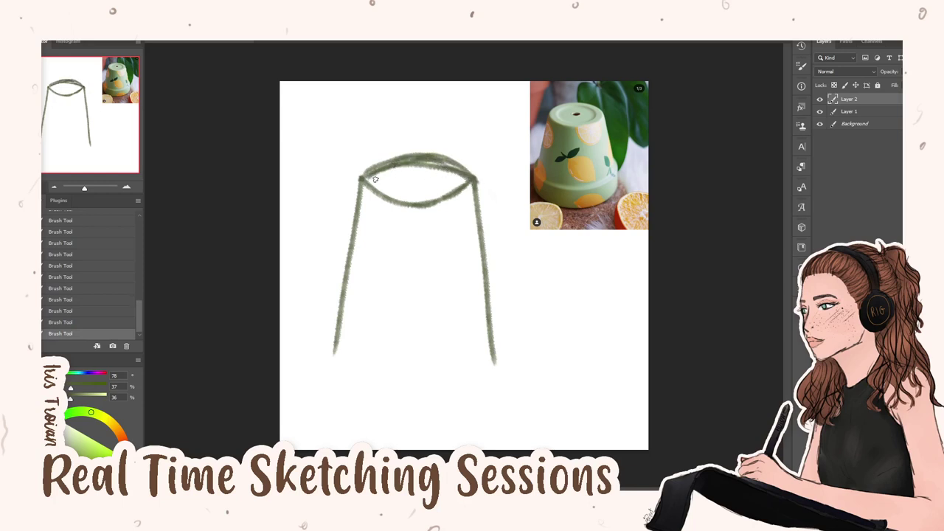
{"action": "mouse_move", "coordinate": [365, 175]}
{"action": "left_mouse_down"}
{"action": "mouse_move", "coordinate": [406, 153]}
{"action": "mouse_move", "coordinate": [387, 158]}
{"action": "mouse_move", "coordinate": [452, 180]}
{"action": "left_mouse_up"}
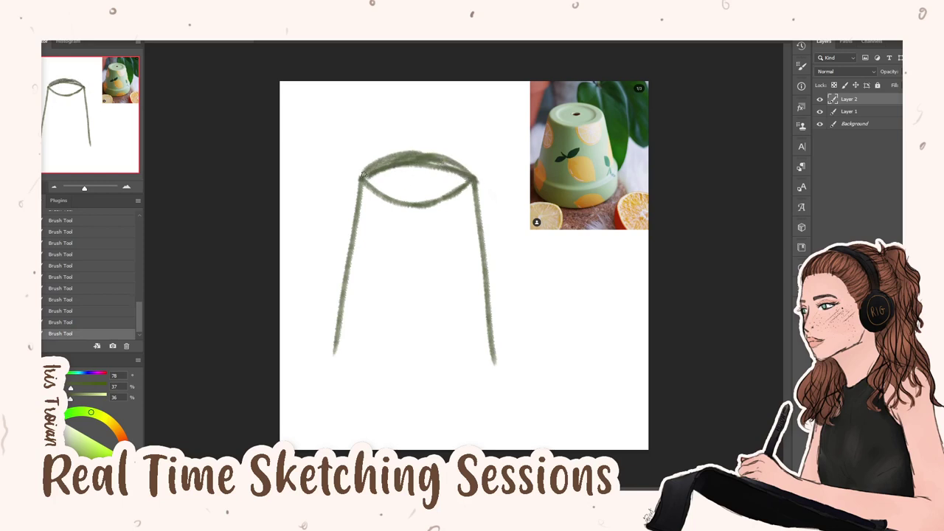
{"action": "left_click_drag", "start_coordinate": [362, 174], "coordinate": [468, 186]}
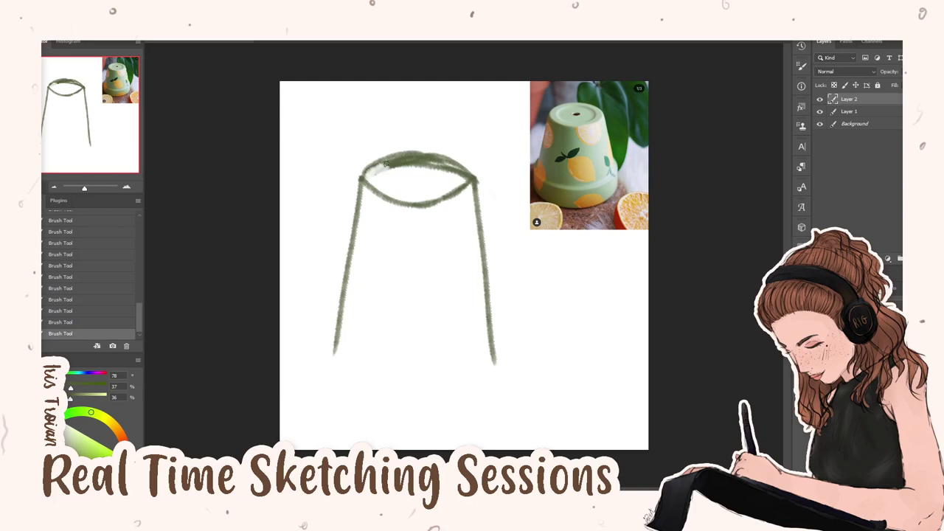
{"action": "left_click_drag", "start_coordinate": [421, 160], "coordinate": [376, 169]}
{"action": "key", "text": "ctrl+z"}
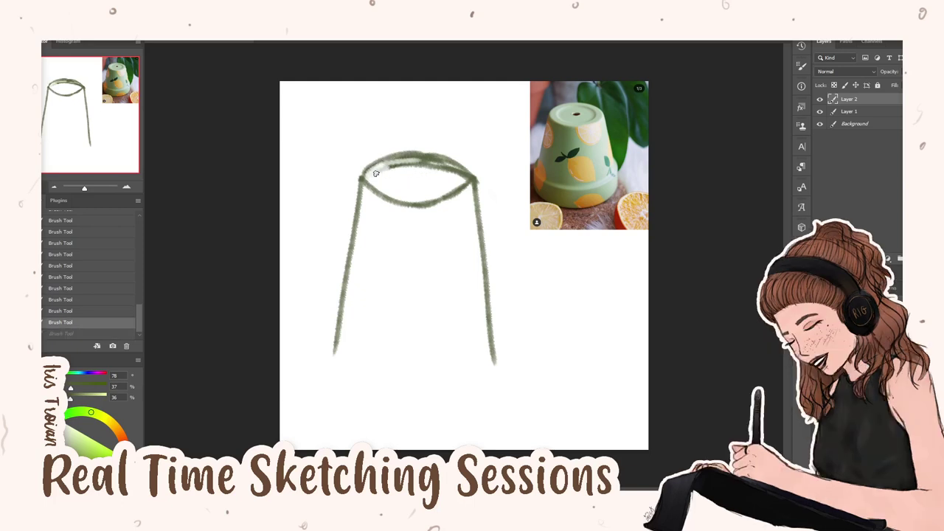
{"action": "mouse_move", "coordinate": [375, 173]}
{"action": "left_mouse_down"}
{"action": "mouse_move", "coordinate": [424, 164]}
{"action": "mouse_move", "coordinate": [463, 181]}
{"action": "mouse_move", "coordinate": [449, 176]}
{"action": "left_mouse_up"}
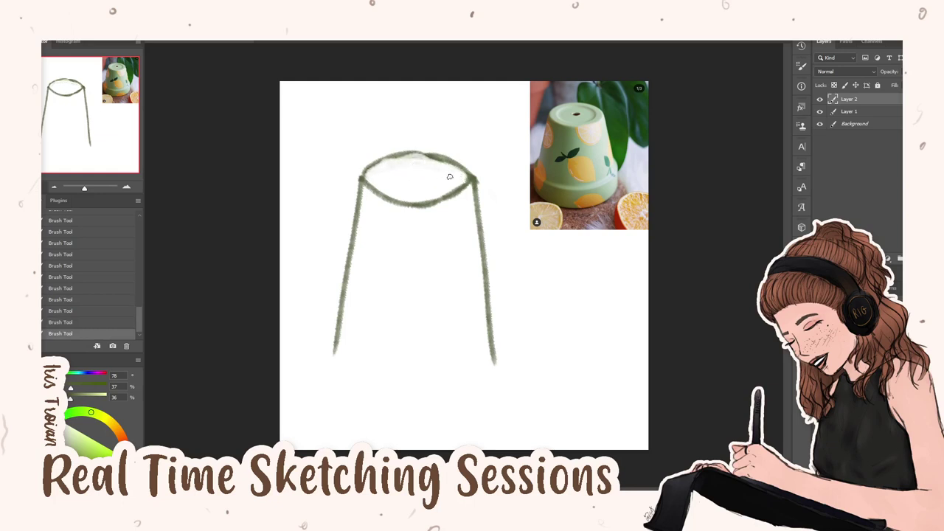
{"action": "left_click_drag", "start_coordinate": [404, 153], "coordinate": [449, 174]}
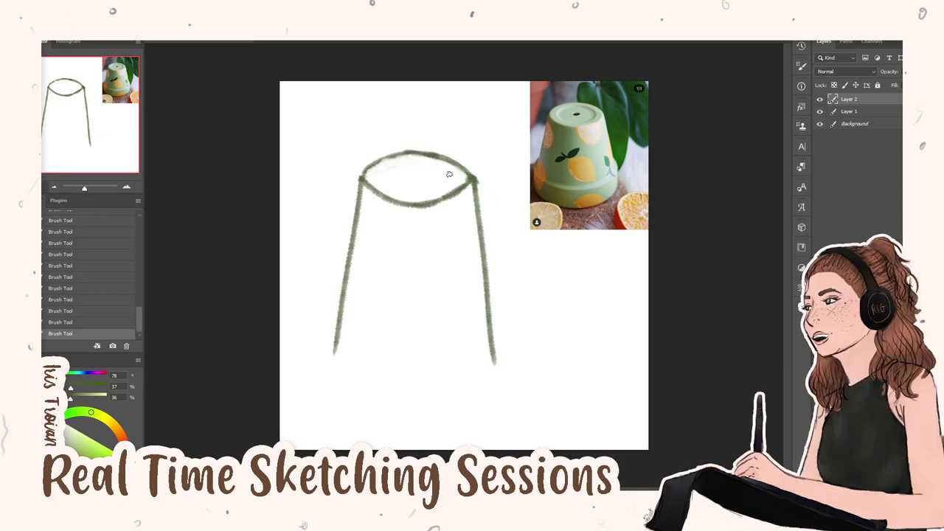
Darken the rim ellipse's arcs and side junctions, then dab a small hole at its centre
{"action": "left_click_drag", "start_coordinate": [375, 164], "coordinate": [413, 152]}
{"action": "key", "text": "ctrl+z"}
{"action": "key", "text": "ctrl+z"}
{"action": "key", "text": "ctrl+z"}
{"action": "key", "text": "ctrl+z"}
{"action": "key", "text": "ctrl+z"}
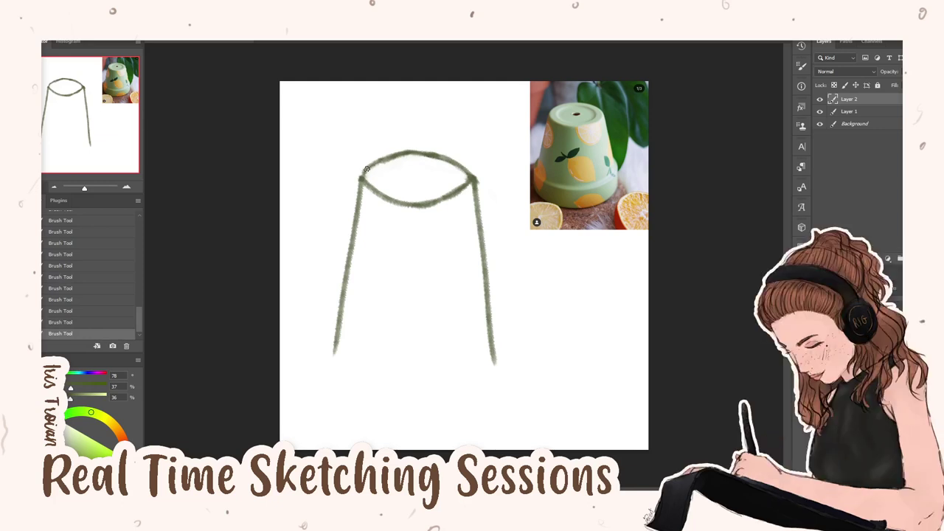
{"action": "left_click_drag", "start_coordinate": [360, 177], "coordinate": [458, 155]}
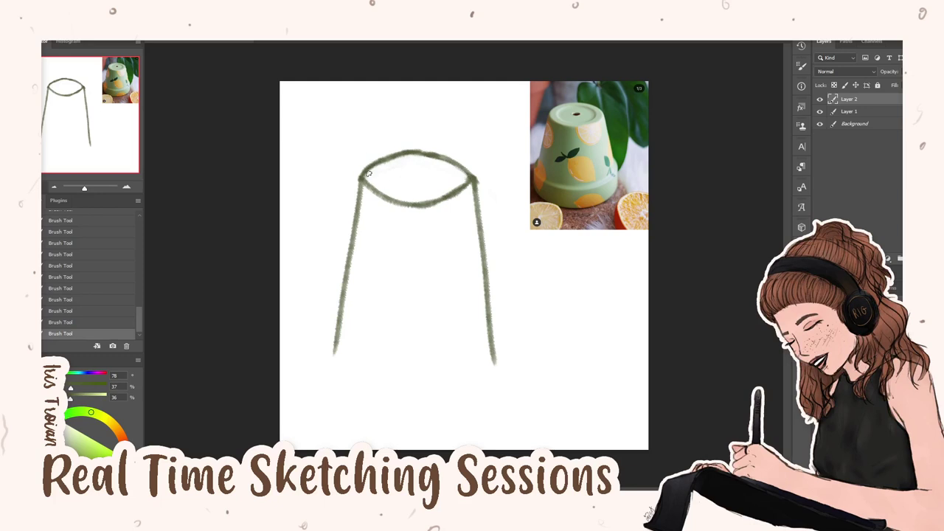
{"action": "left_click_drag", "start_coordinate": [362, 177], "coordinate": [383, 190]}
{"action": "left_click_drag", "start_coordinate": [469, 179], "coordinate": [461, 184]}
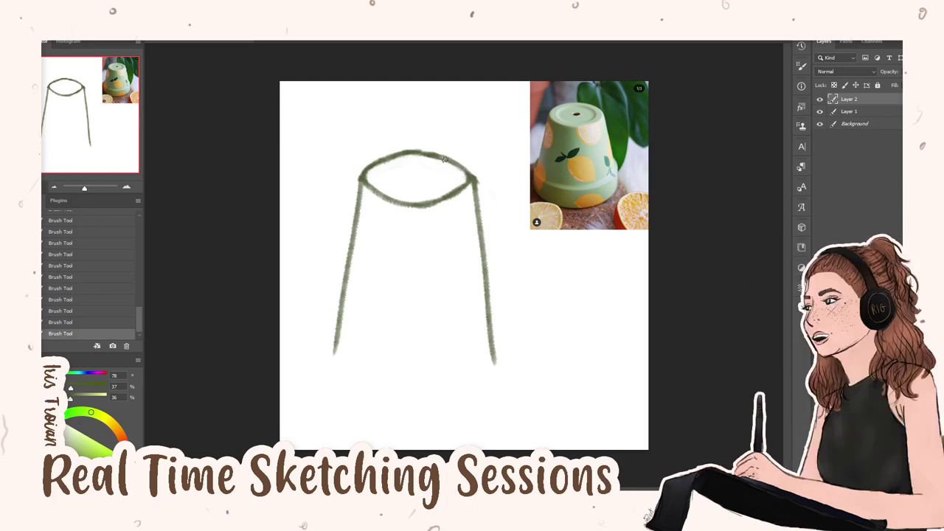
{"action": "left_click_drag", "start_coordinate": [404, 159], "coordinate": [439, 160]}
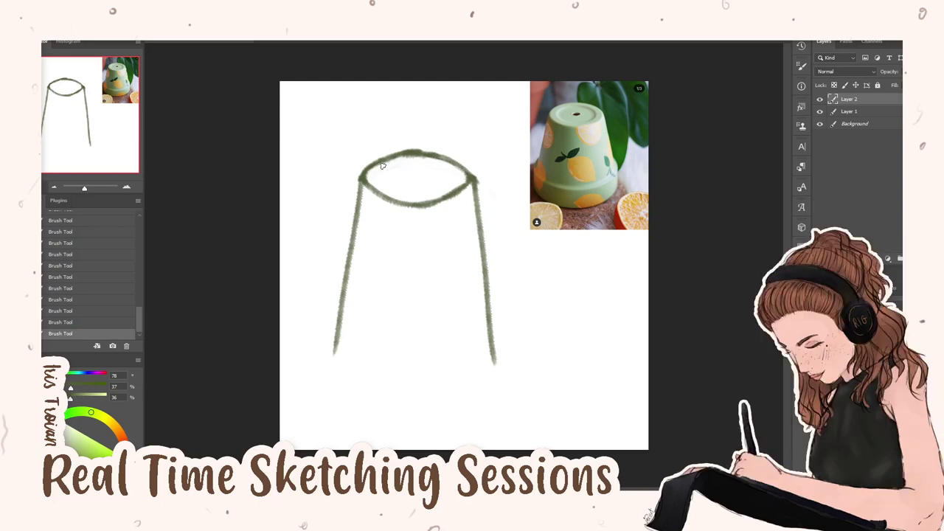
{"action": "left_click_drag", "start_coordinate": [413, 178], "coordinate": [426, 178]}
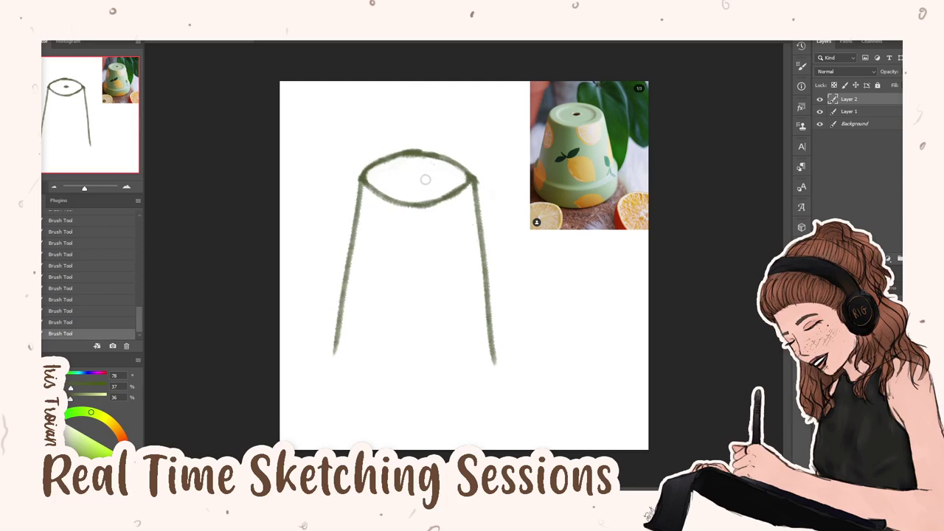
Clear a stray mark and sketch first tries at the inner rim curve inside the opening
{"action": "left_click", "coordinate": [426, 179]}
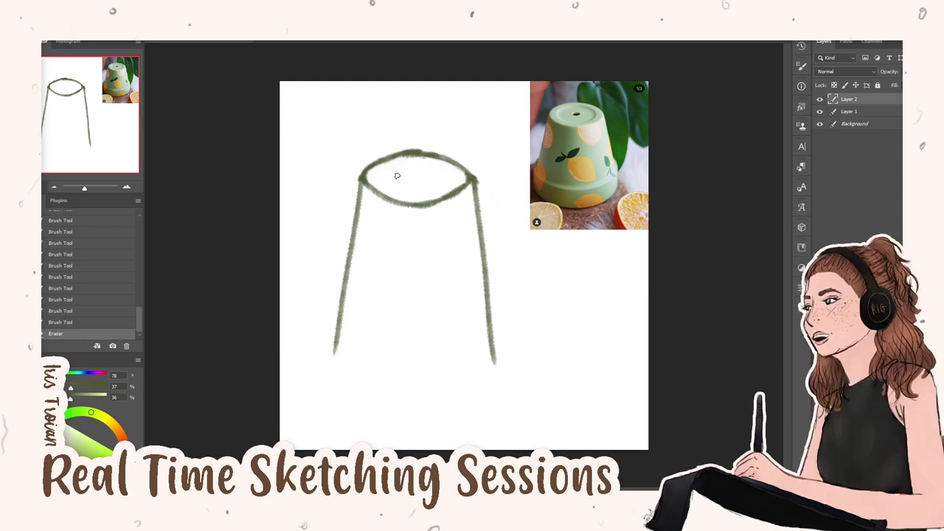
{"action": "left_click_drag", "start_coordinate": [381, 178], "coordinate": [416, 193]}
{"action": "key", "text": "ctrl+z"}
{"action": "key", "text": "ctrl+z"}
{"action": "key", "text": "ctrl+z"}
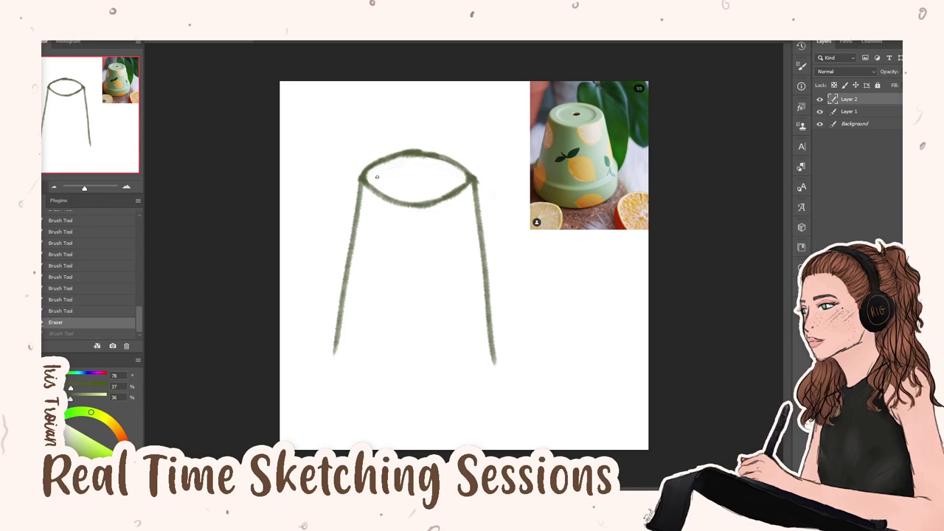
{"action": "left_click_drag", "start_coordinate": [377, 177], "coordinate": [415, 189]}
{"action": "mouse_move", "coordinate": [378, 178]}
{"action": "left_mouse_down"}
{"action": "mouse_move", "coordinate": [427, 196]}
{"action": "mouse_move", "coordinate": [453, 179]}
{"action": "left_mouse_up"}
{"action": "key", "text": "ctrl+z"}
{"action": "left_click_drag", "start_coordinate": [379, 177], "coordinate": [428, 165]}
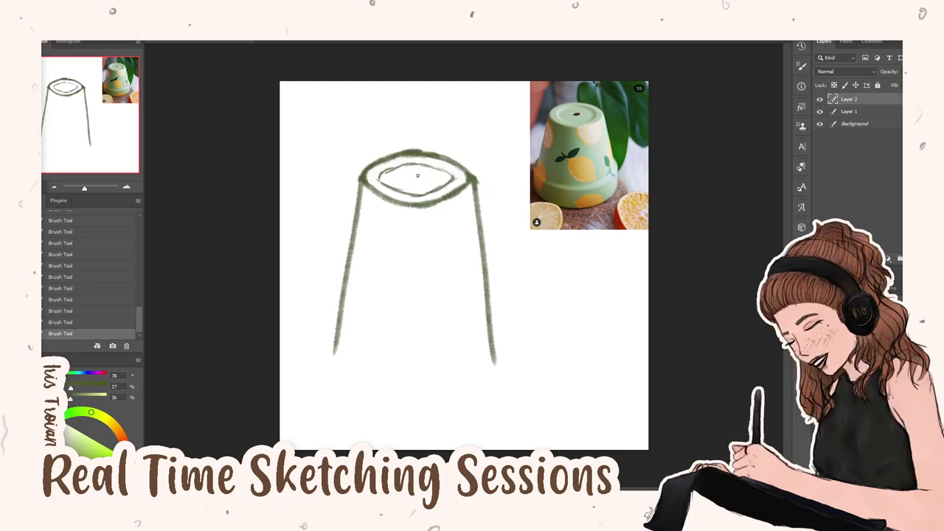
{"action": "mouse_move", "coordinate": [382, 184]}
{"action": "left_mouse_down"}
{"action": "mouse_move", "coordinate": [422, 193]}
{"action": "mouse_move", "coordinate": [449, 179]}
{"action": "mouse_move", "coordinate": [427, 167]}
{"action": "mouse_move", "coordinate": [401, 169]}
{"action": "mouse_move", "coordinate": [407, 176]}
{"action": "left_mouse_up"}
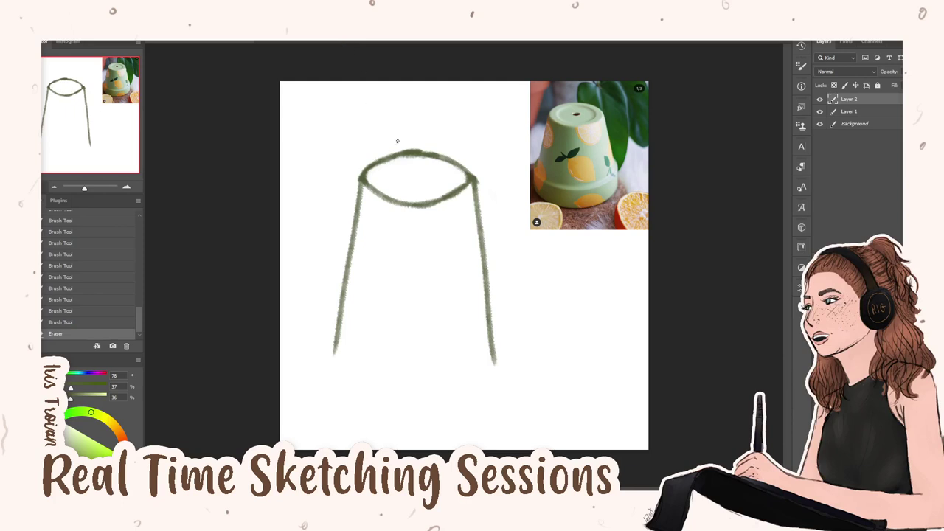
Repeatedly draw and undo an inner rim line across the pot opening
{"action": "mouse_move", "coordinate": [378, 178]}
{"action": "left_mouse_down"}
{"action": "mouse_move", "coordinate": [435, 193]}
{"action": "mouse_move", "coordinate": [457, 177]}
{"action": "left_mouse_up"}
{"action": "key", "text": "ctrl+z"}
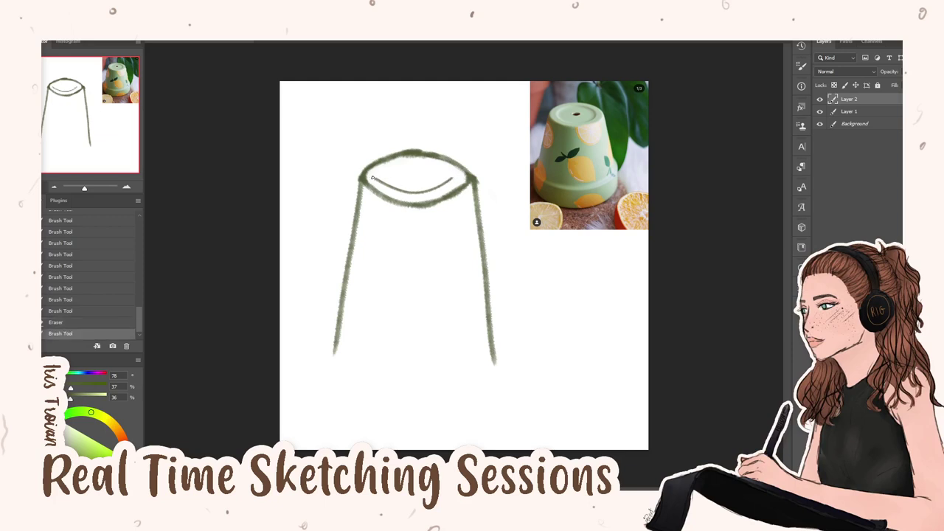
{"action": "key", "text": "ctrl+z"}
{"action": "mouse_move", "coordinate": [378, 178]}
{"action": "left_mouse_down"}
{"action": "mouse_move", "coordinate": [450, 185]}
{"action": "mouse_move", "coordinate": [461, 175]}
{"action": "left_mouse_up"}
{"action": "key", "text": "ctrl+z"}
{"action": "mouse_move", "coordinate": [374, 179]}
{"action": "left_mouse_down"}
{"action": "mouse_move", "coordinate": [421, 193]}
{"action": "mouse_move", "coordinate": [459, 176]}
{"action": "left_mouse_up"}
{"action": "key", "text": "ctrl+z"}
{"action": "left_click_drag", "start_coordinate": [374, 178], "coordinate": [452, 183]}
{"action": "key", "text": "ctrl+z"}
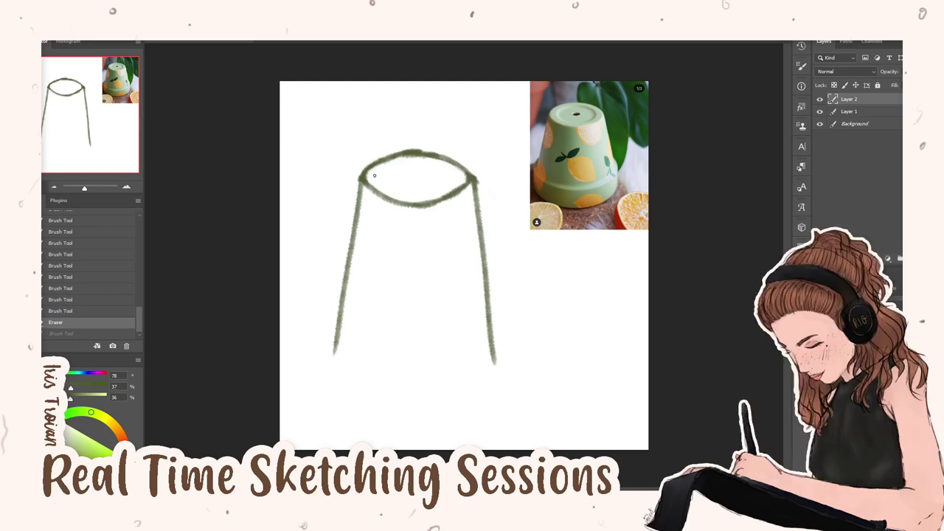
{"action": "mouse_move", "coordinate": [375, 179]}
{"action": "left_mouse_down"}
{"action": "mouse_move", "coordinate": [441, 189]}
{"action": "mouse_move", "coordinate": [459, 176]}
{"action": "left_mouse_up"}
{"action": "key", "text": "ctrl+z"}
{"action": "mouse_move", "coordinate": [374, 179]}
{"action": "left_mouse_down"}
{"action": "mouse_move", "coordinate": [438, 193]}
{"action": "mouse_move", "coordinate": [465, 176]}
{"action": "left_mouse_up"}
{"action": "key", "text": "ctrl+z"}
{"action": "left_click_drag", "start_coordinate": [376, 179], "coordinate": [446, 193]}
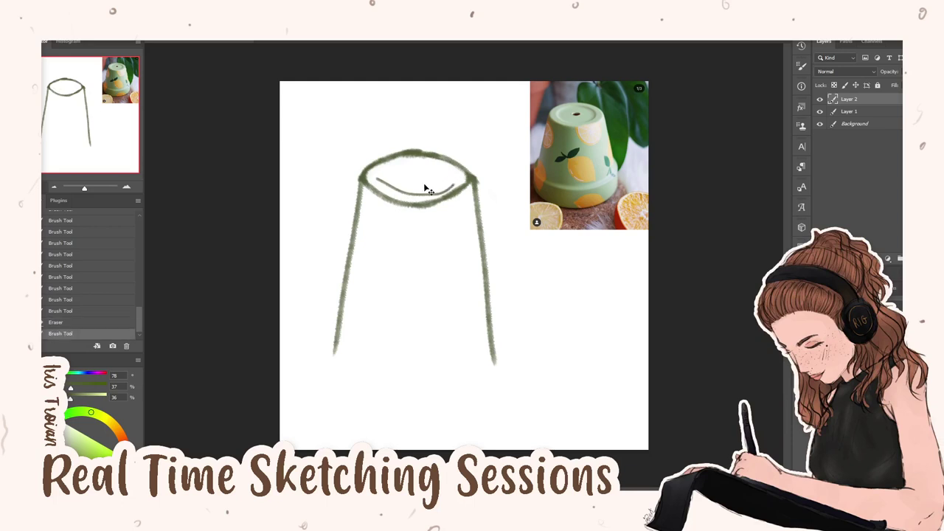
{"action": "key", "text": "ctrl+z"}
{"action": "mouse_move", "coordinate": [373, 177]}
{"action": "left_mouse_down"}
{"action": "mouse_move", "coordinate": [440, 194]}
{"action": "mouse_move", "coordinate": [458, 177]}
{"action": "left_mouse_up"}
{"action": "key", "text": "ctrl+z"}
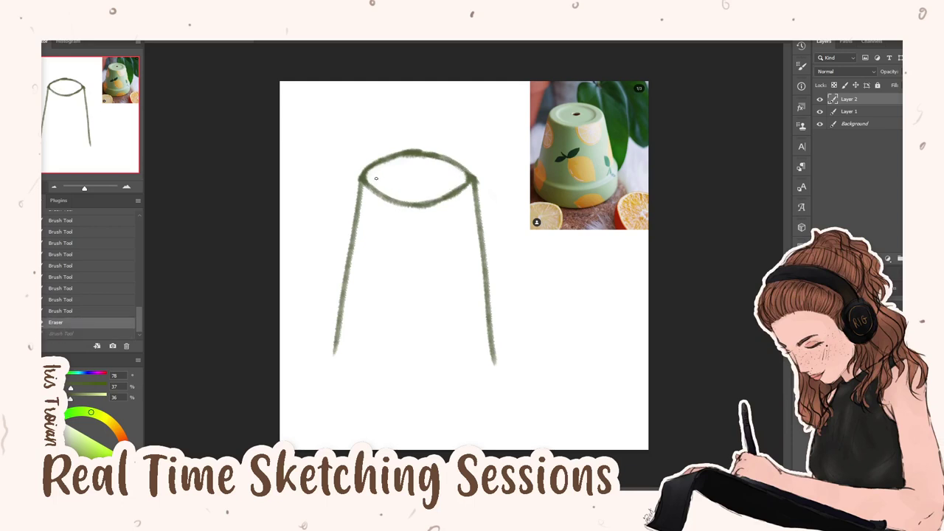
{"action": "mouse_move", "coordinate": [375, 178]}
{"action": "left_mouse_down"}
{"action": "mouse_move", "coordinate": [435, 194]}
{"action": "mouse_move", "coordinate": [453, 180]}
{"action": "left_mouse_up"}
{"action": "key", "text": "ctrl+z"}
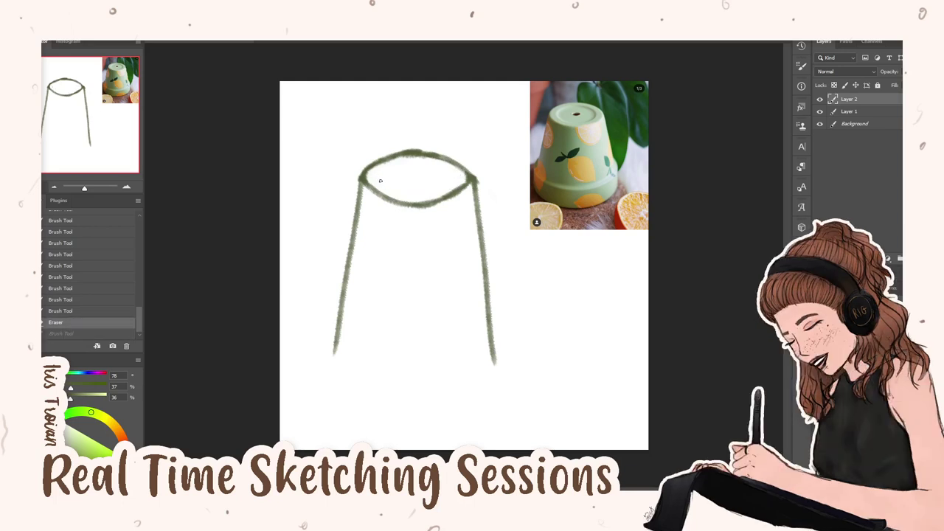
{"action": "left_click_drag", "start_coordinate": [389, 191], "coordinate": [447, 188]}
{"action": "key", "text": "ctrl+z"}
{"action": "left_click_drag", "start_coordinate": [439, 191], "coordinate": [453, 180]}
{"action": "key", "text": "ctrl+z"}
{"action": "key", "text": "ctrl+z"}
{"action": "left_click_drag", "start_coordinate": [375, 178], "coordinate": [452, 180]}
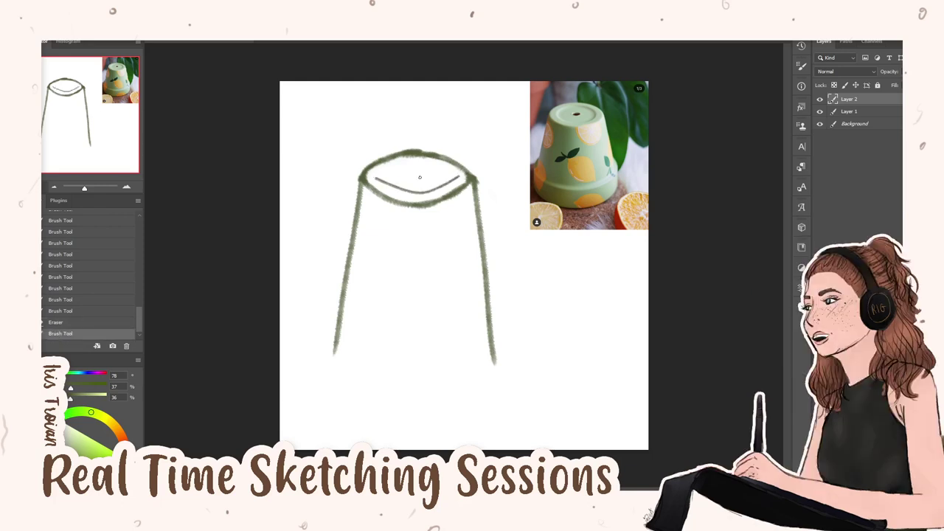
{"action": "key", "text": "ctrl+z"}
{"action": "left_click_drag", "start_coordinate": [389, 189], "coordinate": [453, 182]}
{"action": "key", "text": "ctrl+z"}
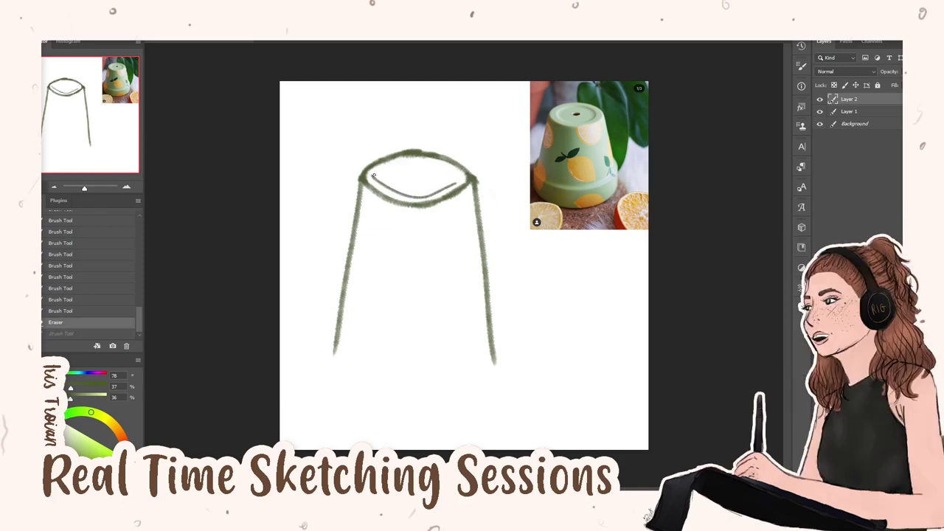
{"action": "left_click_drag", "start_coordinate": [371, 177], "coordinate": [446, 178]}
Keep retrying the inner rim curve across the opening until one stroke is kept
{"action": "key", "text": "ctrl+z"}
{"action": "left_click_drag", "start_coordinate": [394, 196], "coordinate": [461, 180]}
{"action": "key", "text": "ctrl+z"}
{"action": "left_click_drag", "start_coordinate": [398, 195], "coordinate": [458, 181]}
{"action": "key", "text": "ctrl+z"}
{"action": "left_click_drag", "start_coordinate": [377, 177], "coordinate": [475, 170]}
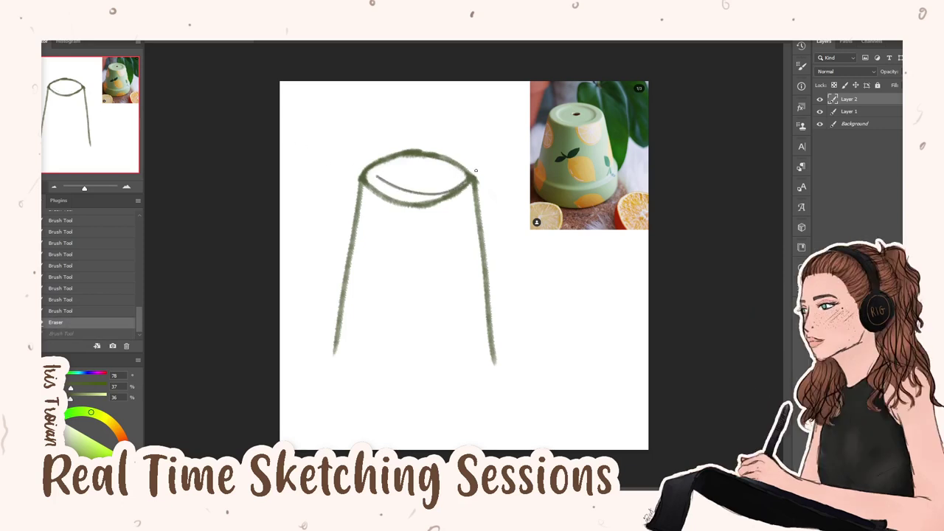
{"action": "key", "text": "ctrl+z"}
{"action": "left_click_drag", "start_coordinate": [426, 190], "coordinate": [450, 179]}
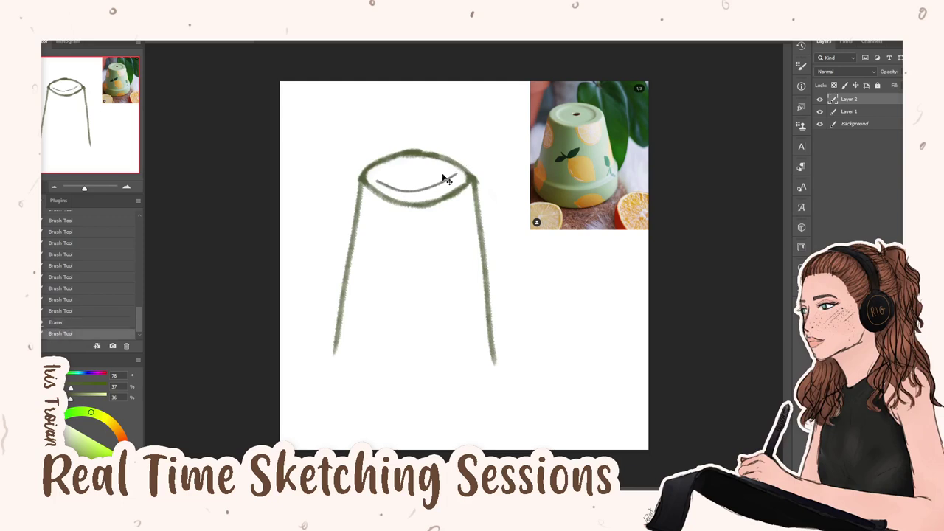
{"action": "key", "text": "ctrl+z"}
{"action": "key", "text": "ctrl+z"}
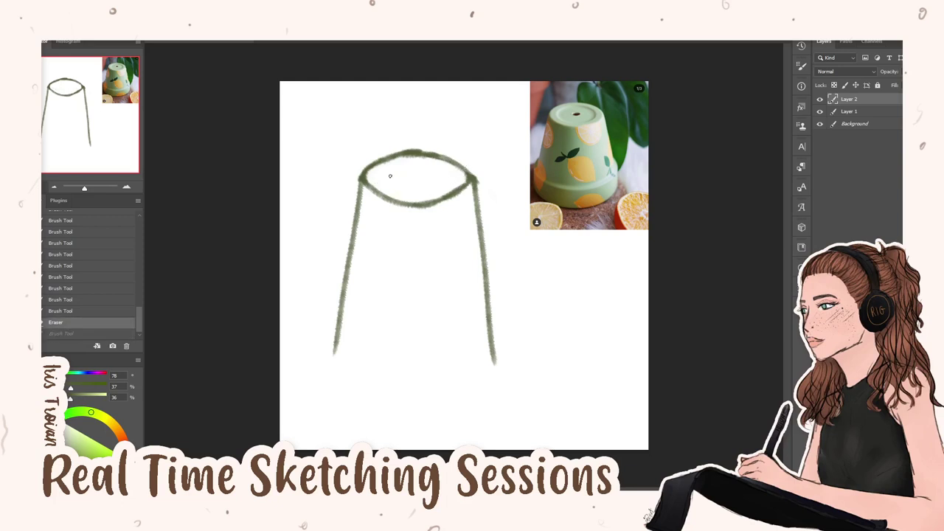
{"action": "left_click_drag", "start_coordinate": [392, 185], "coordinate": [448, 179]}
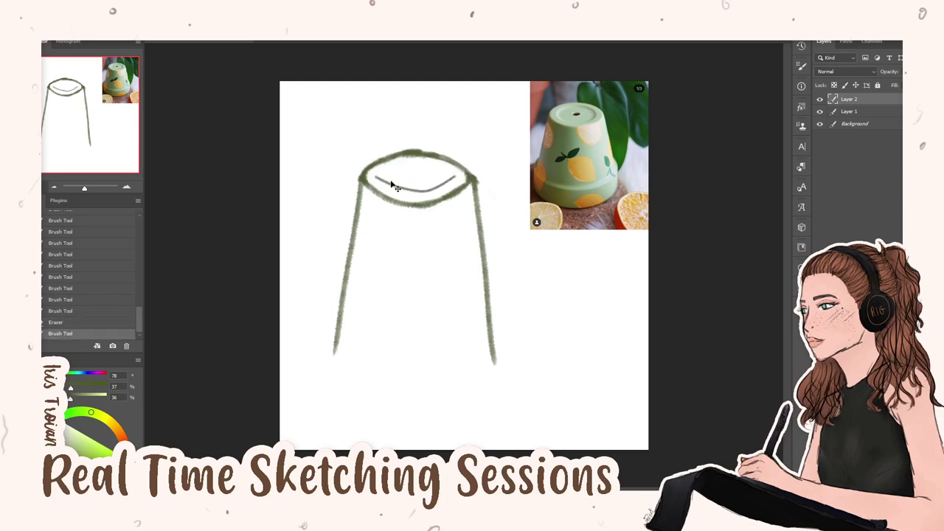
{"action": "key", "text": "ctrl+z"}
{"action": "left_click_drag", "start_coordinate": [373, 176], "coordinate": [458, 179]}
{"action": "key", "text": "ctrl+z"}
{"action": "key", "text": "ctrl+z"}
{"action": "key", "text": "ctrl+z"}
{"action": "left_click_drag", "start_coordinate": [392, 190], "coordinate": [450, 179]}
{"action": "key", "text": "ctrl+z"}
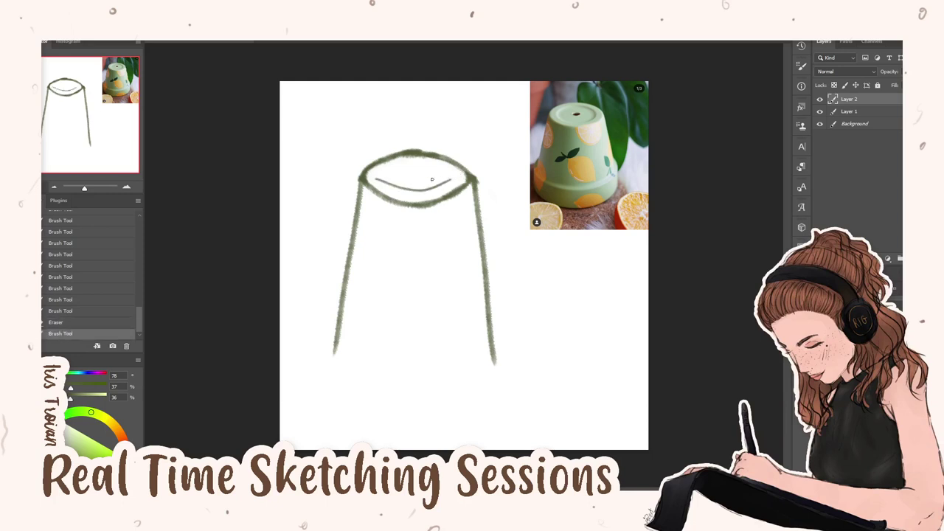
{"action": "key", "text": "ctrl+z"}
{"action": "left_click_drag", "start_coordinate": [380, 180], "coordinate": [447, 184]}
{"action": "key", "text": "ctrl+z"}
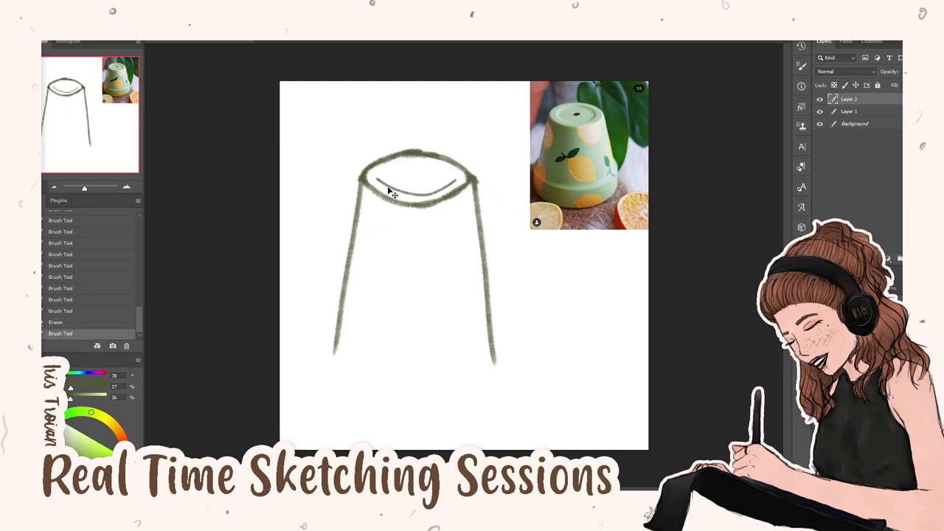
{"action": "key", "text": "ctrl+z"}
{"action": "left_click_drag", "start_coordinate": [374, 179], "coordinate": [458, 177]}
{"action": "key", "text": "ctrl+z"}
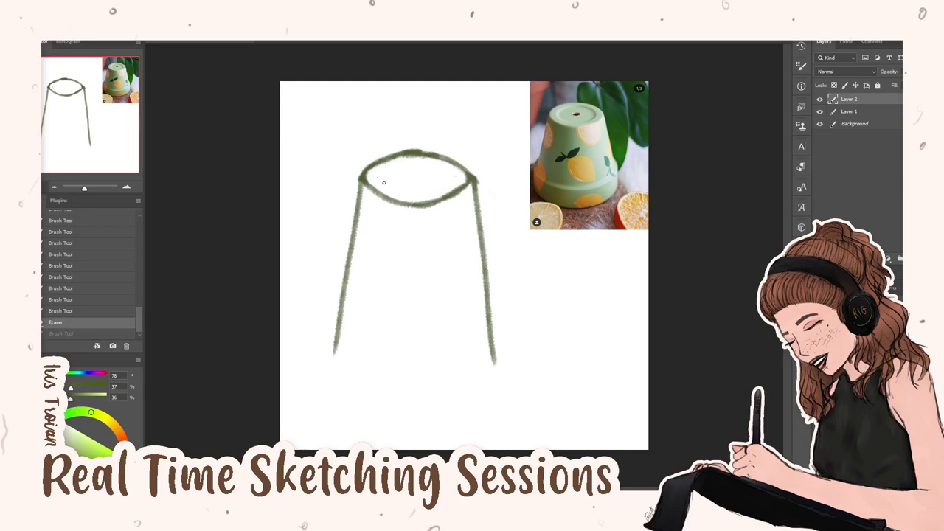
{"action": "left_click_drag", "start_coordinate": [377, 179], "coordinate": [449, 183]}
{"action": "key", "text": "ctrl+z"}
{"action": "left_click_drag", "start_coordinate": [376, 177], "coordinate": [462, 173]}
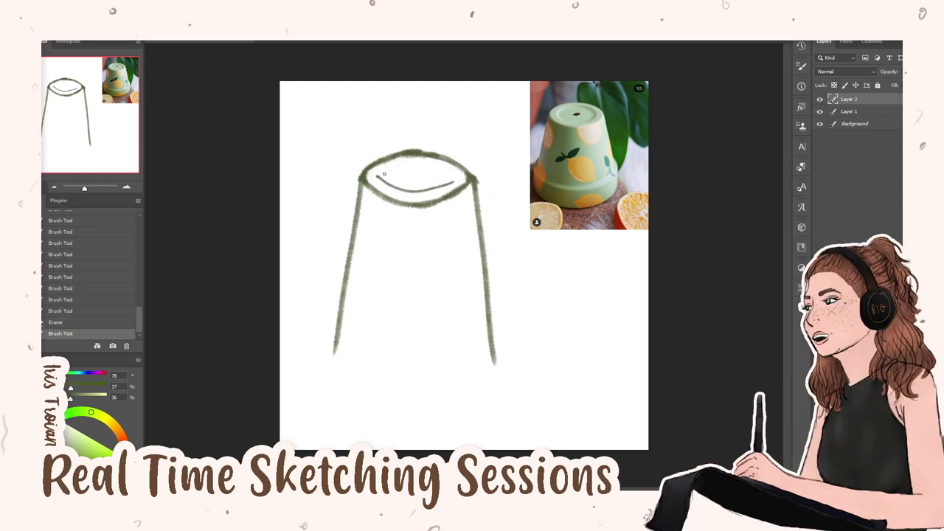
Try an upper arc for the inner rim, undoing the attempts
{"action": "left_click_drag", "start_coordinate": [384, 174], "coordinate": [439, 170]}
{"action": "key", "text": "ctrl+z"}
{"action": "left_click_drag", "start_coordinate": [380, 176], "coordinate": [446, 170]}
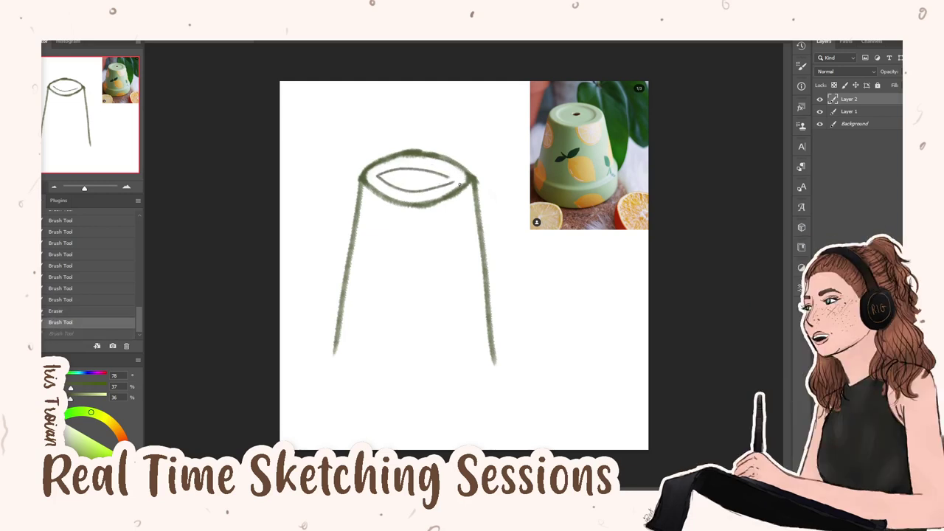
{"action": "key", "text": "ctrl+z"}
{"action": "key", "text": "ctrl+z"}
Trace a selection outline around the inner rim ring at the pot's top
{"action": "mouse_move", "coordinate": [378, 176]}
{"action": "left_mouse_down"}
{"action": "mouse_move", "coordinate": [454, 177]}
{"action": "mouse_move", "coordinate": [463, 185]}
{"action": "mouse_move", "coordinate": [393, 178]}
{"action": "left_mouse_up"}
{"action": "key", "text": "ctrl+z"}
{"action": "key", "text": "ctrl+z"}
{"action": "key", "text": "ctrl+z"}
{"action": "key", "text": "ctrl+z"}
{"action": "key", "text": "ctrl+z"}
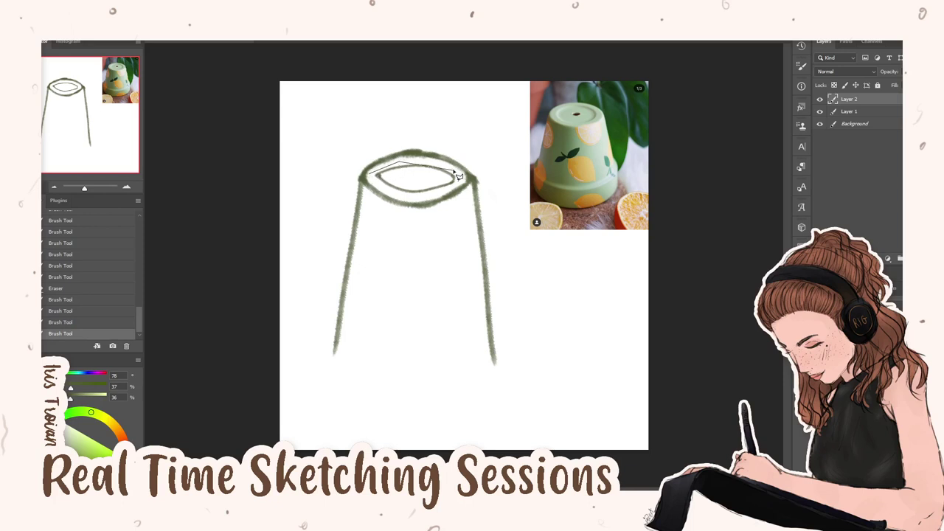
{"action": "mouse_move", "coordinate": [451, 170]}
{"action": "left_mouse_down"}
{"action": "mouse_move", "coordinate": [459, 190]}
{"action": "mouse_move", "coordinate": [434, 203]}
{"action": "mouse_move", "coordinate": [385, 195]}
{"action": "mouse_move", "coordinate": [370, 175]}
{"action": "left_mouse_up"}
Close the rim selection, Free Transform the inner ellipse to fit the outer rim, and deselect
{"action": "left_click", "coordinate": [370, 175]}
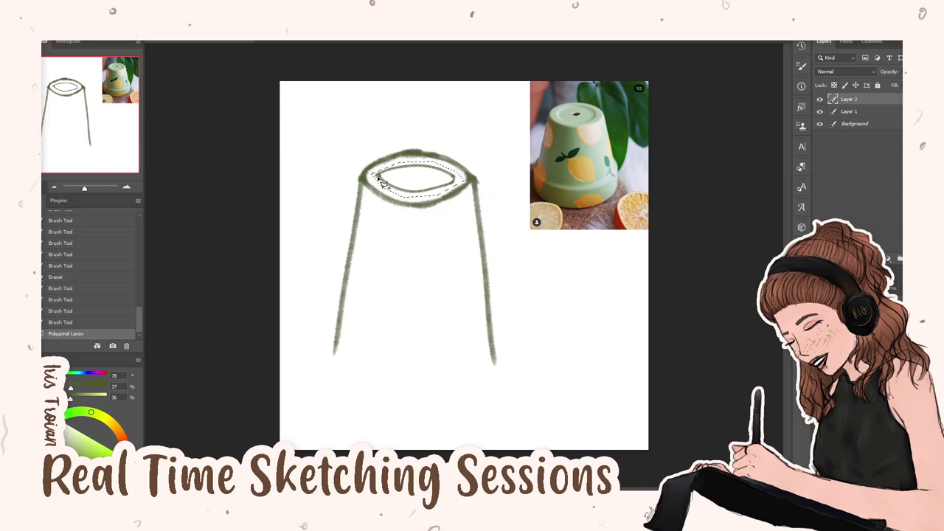
{"action": "key", "text": "b"}
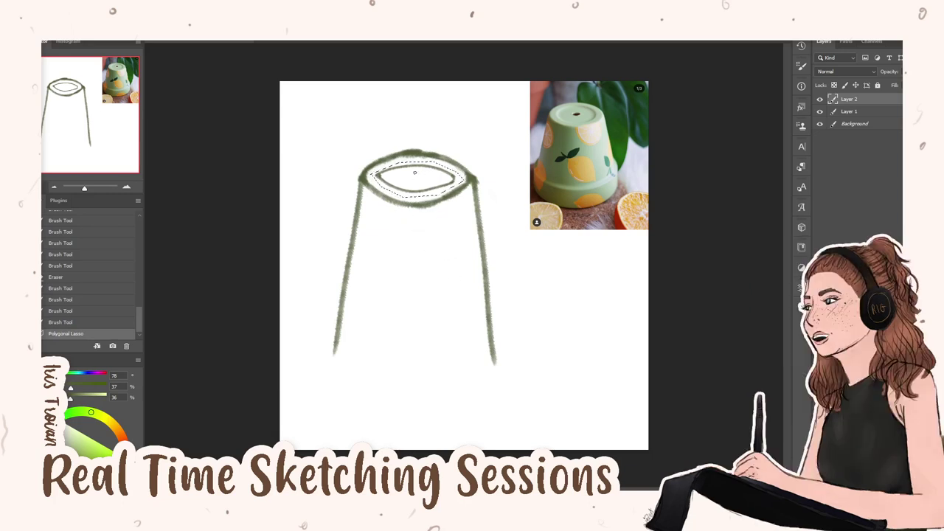
{"action": "key", "text": "ctrl+t"}
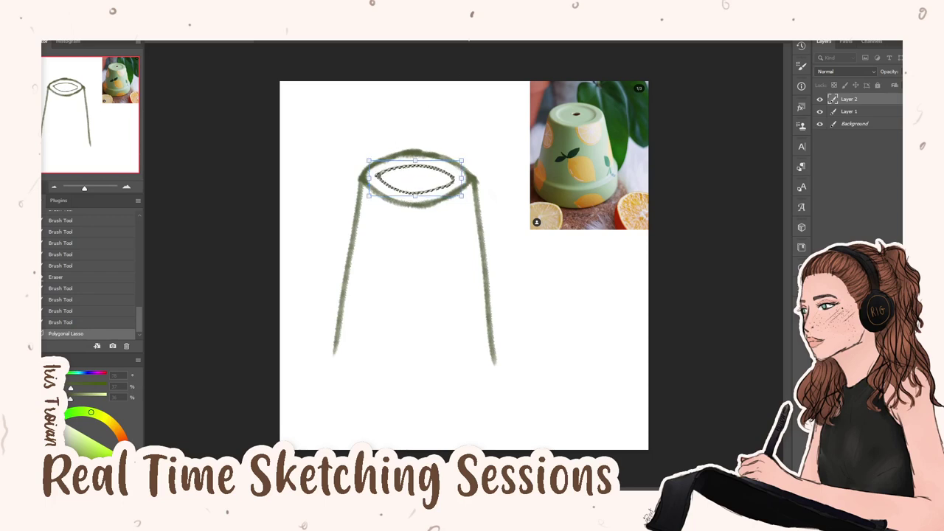
{"action": "key", "text": "Return"}
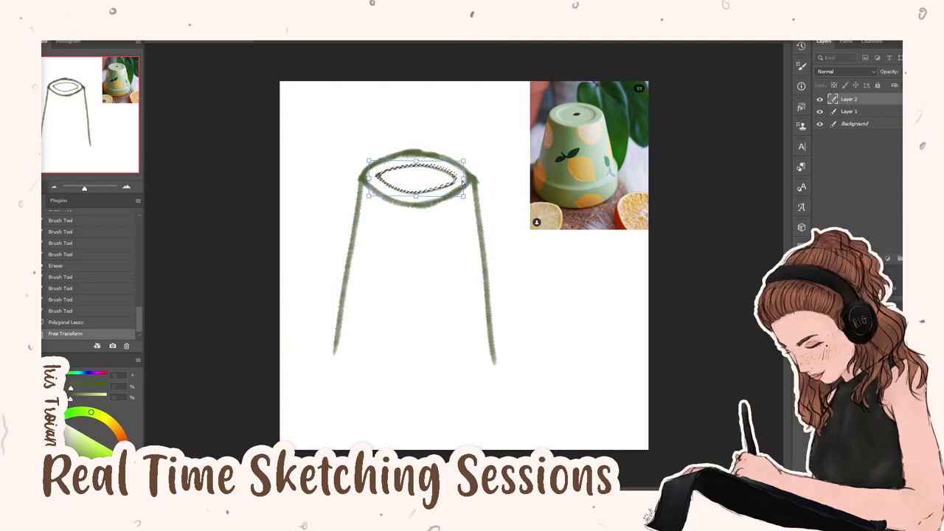
{"action": "key", "text": "Return"}
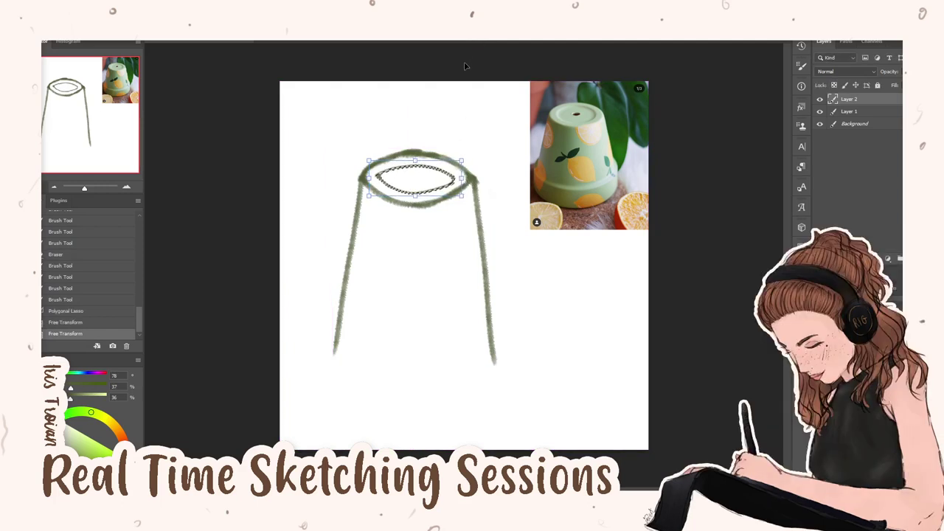
{"action": "key", "text": "h"}
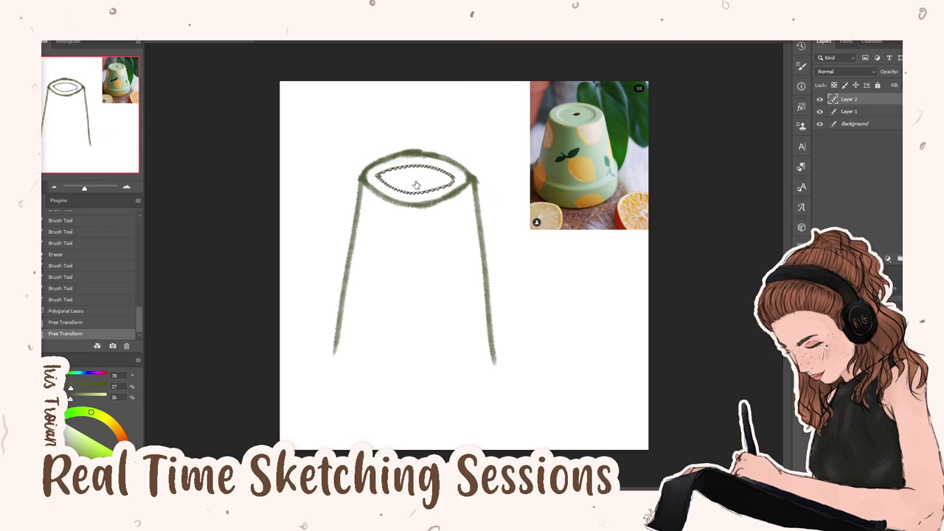
{"action": "key", "text": "ctrl+d"}
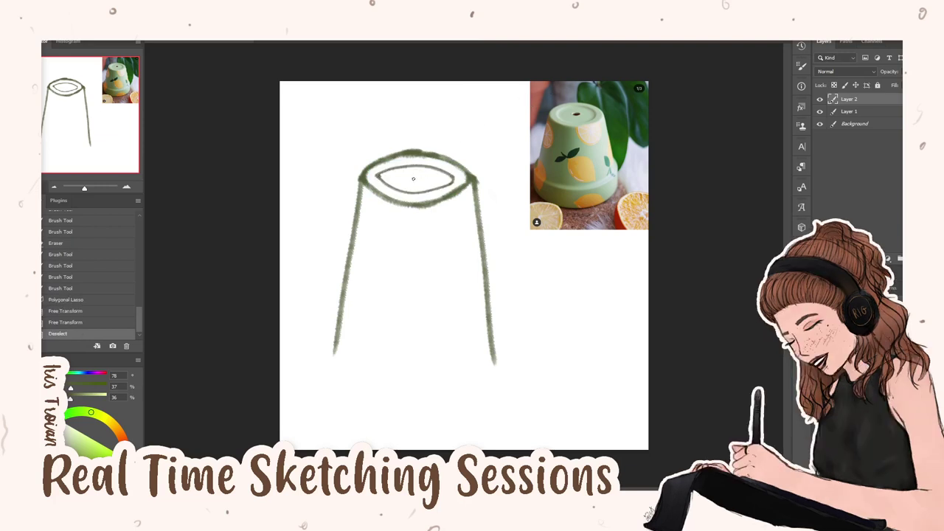
Dab and enlarge a dark drainage-hole dot at the rim centre, touching up the inner rim
{"action": "left_click_drag", "start_coordinate": [415, 178], "coordinate": [412, 185]}
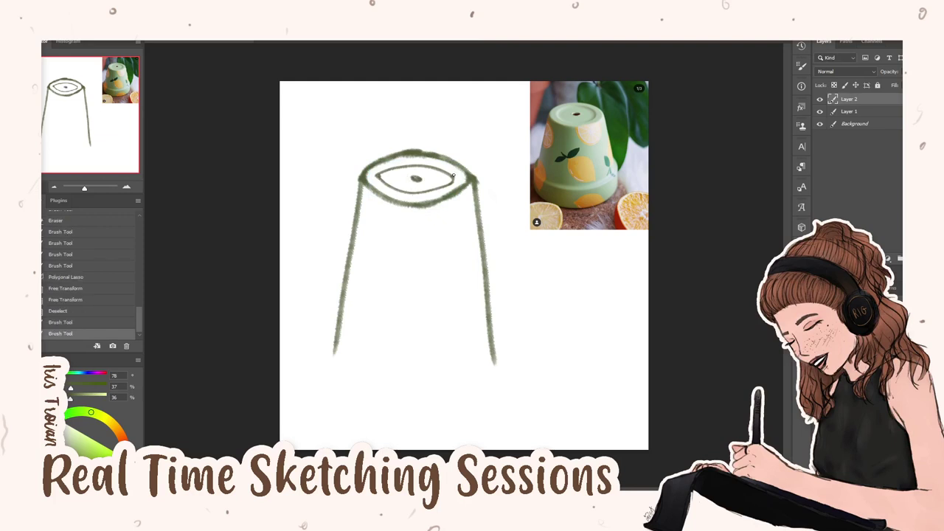
{"action": "left_click_drag", "start_coordinate": [413, 179], "coordinate": [381, 182]}
{"action": "key", "text": "e"}
{"action": "key", "text": "b"}
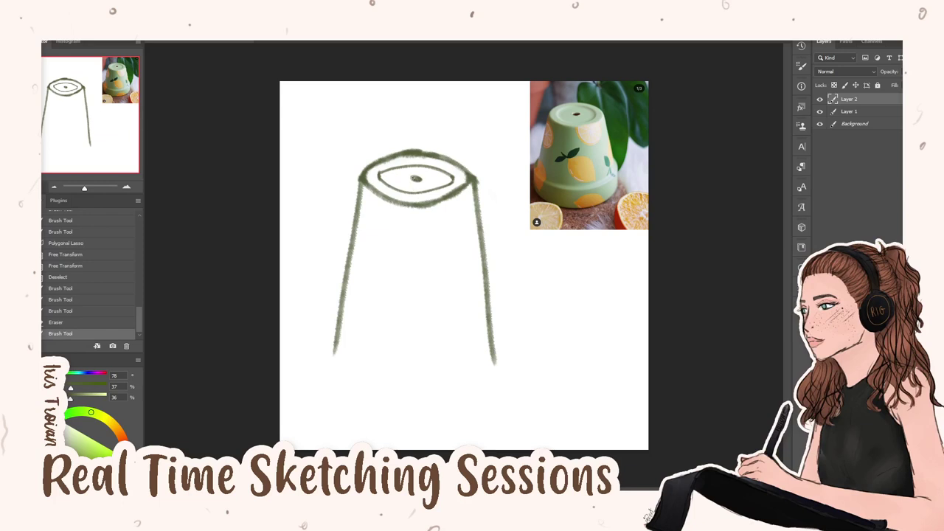
{"action": "left_click_drag", "start_coordinate": [478, 184], "coordinate": [486, 295]}
{"action": "left_click_drag", "start_coordinate": [425, 179], "coordinate": [414, 180]}
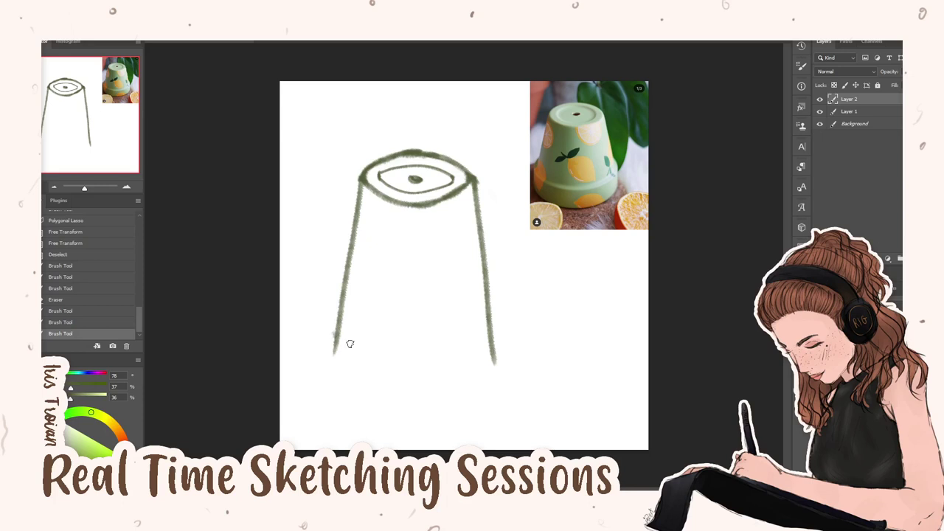
Draw the upper curve of the bottom band, with short strokes at both lower corners
{"action": "left_click_drag", "start_coordinate": [335, 351], "coordinate": [508, 333]}
{"action": "key", "text": "ctrl+z"}
{"action": "mouse_move", "coordinate": [336, 333]}
{"action": "left_mouse_down"}
{"action": "mouse_move", "coordinate": [432, 354]}
{"action": "mouse_move", "coordinate": [507, 333]}
{"action": "left_mouse_up"}
{"action": "key", "text": "ctrl+z"}
{"action": "mouse_move", "coordinate": [334, 332]}
{"action": "left_mouse_down"}
{"action": "mouse_move", "coordinate": [431, 356]}
{"action": "mouse_move", "coordinate": [502, 327]}
{"action": "left_mouse_up"}
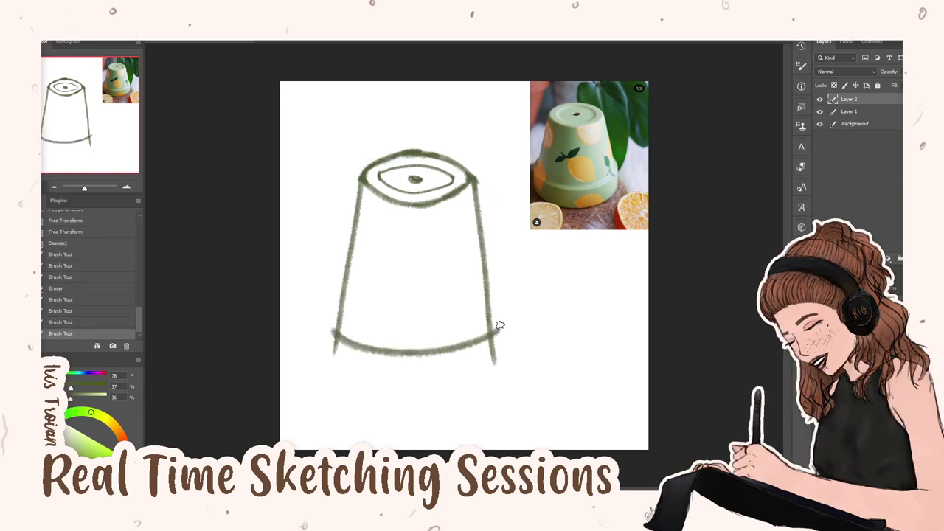
{"action": "key", "text": "ctrl+z"}
{"action": "left_click_drag", "start_coordinate": [329, 336], "coordinate": [490, 337]}
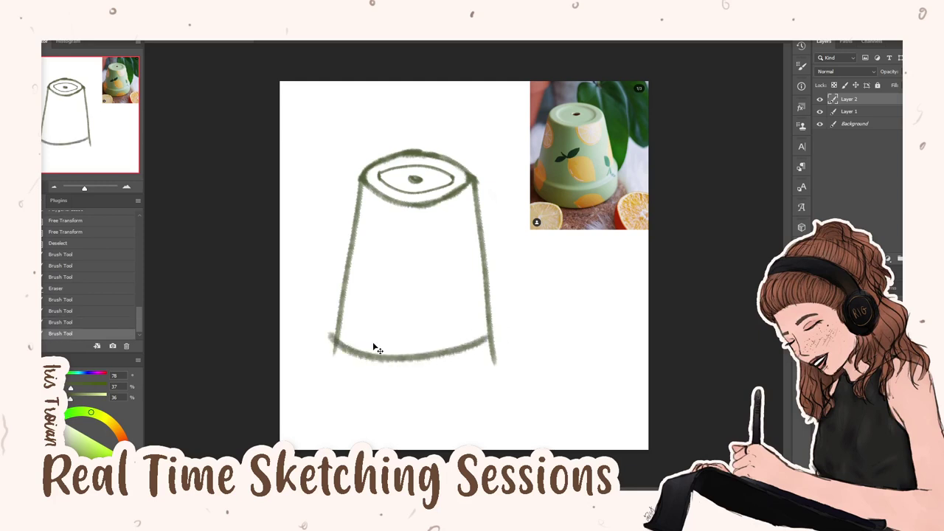
{"action": "key", "text": "ctrl+z"}
{"action": "left_click_drag", "start_coordinate": [333, 335], "coordinate": [507, 337]}
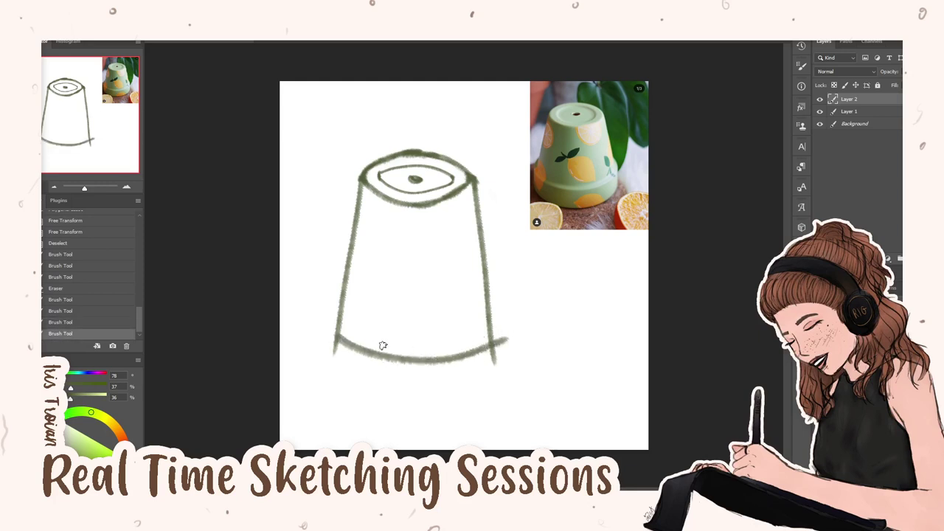
{"action": "mouse_move", "coordinate": [332, 332]}
{"action": "left_mouse_down"}
{"action": "mouse_move", "coordinate": [344, 342]}
{"action": "mouse_move", "coordinate": [327, 351]}
{"action": "mouse_move", "coordinate": [323, 372]}
{"action": "left_mouse_up"}
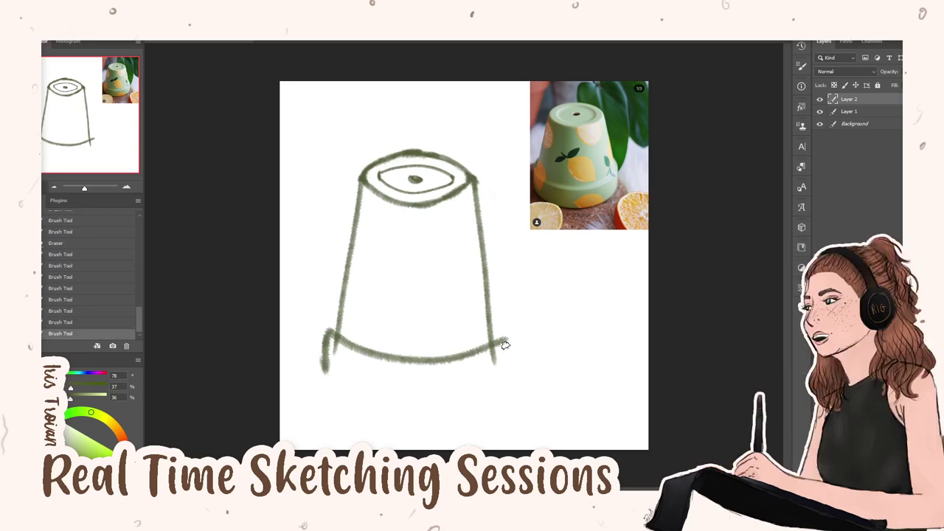
{"action": "left_click_drag", "start_coordinate": [504, 341], "coordinate": [508, 376]}
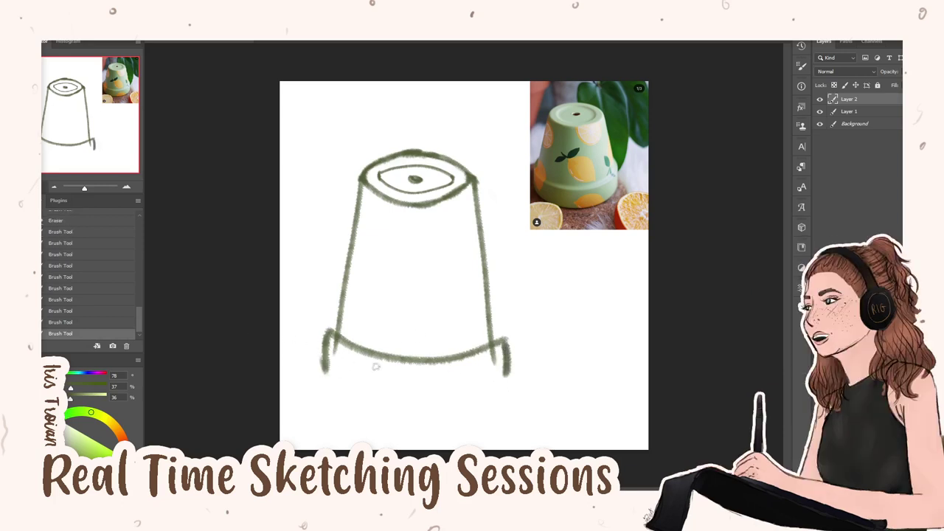
Retry the bottom band's lower edge until a left-to-right line is kept
{"action": "left_click_drag", "start_coordinate": [324, 368], "coordinate": [443, 380]}
{"action": "key", "text": "ctrl+z"}
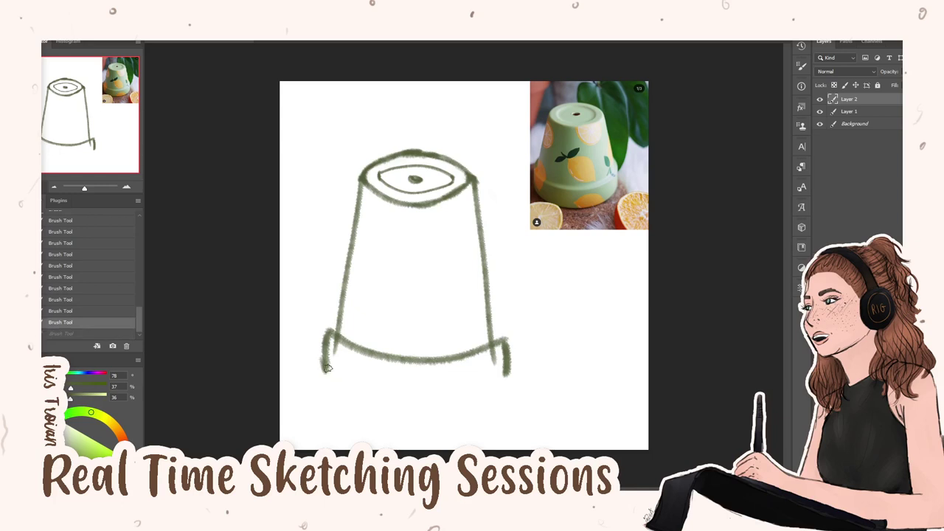
{"action": "mouse_move", "coordinate": [322, 361]}
{"action": "left_mouse_down"}
{"action": "mouse_move", "coordinate": [489, 382]}
{"action": "mouse_move", "coordinate": [509, 341]}
{"action": "left_mouse_up"}
{"action": "key", "text": "ctrl+z"}
{"action": "mouse_move", "coordinate": [322, 364]}
{"action": "left_mouse_down"}
{"action": "mouse_move", "coordinate": [485, 383]}
{"action": "mouse_move", "coordinate": [516, 361]}
{"action": "left_mouse_up"}
{"action": "key", "text": "ctrl+z"}
{"action": "left_click_drag", "start_coordinate": [324, 373], "coordinate": [511, 382]}
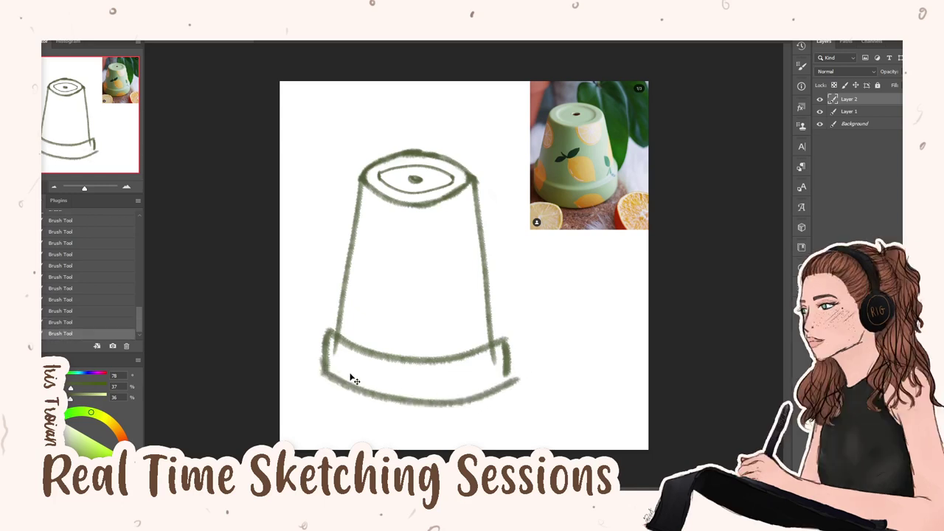
{"action": "key", "text": "ctrl+z"}
{"action": "mouse_move", "coordinate": [323, 367]}
{"action": "left_mouse_down"}
{"action": "mouse_move", "coordinate": [437, 392]}
{"action": "mouse_move", "coordinate": [491, 381]}
{"action": "left_mouse_up"}
{"action": "key", "text": "ctrl+z"}
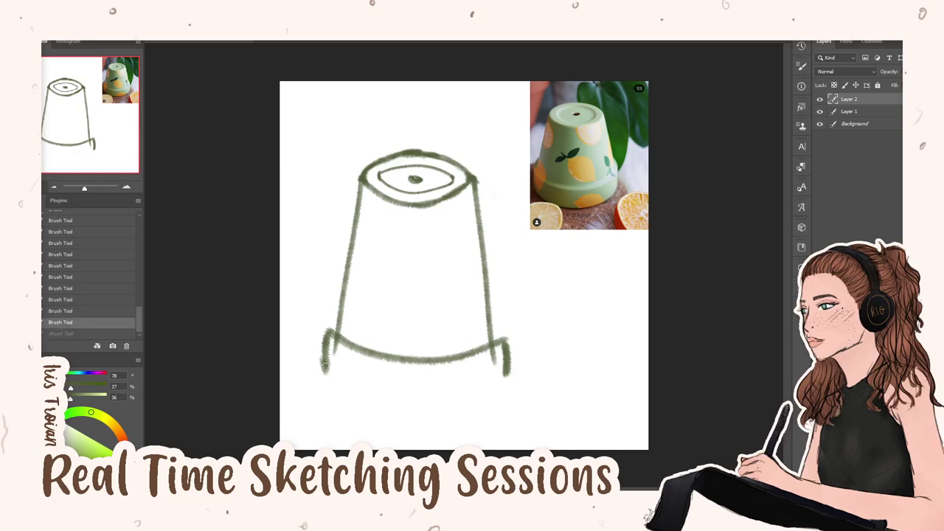
{"action": "mouse_move", "coordinate": [330, 358]}
{"action": "left_mouse_down"}
{"action": "mouse_move", "coordinate": [322, 374]}
{"action": "mouse_move", "coordinate": [509, 363]}
{"action": "left_mouse_up"}
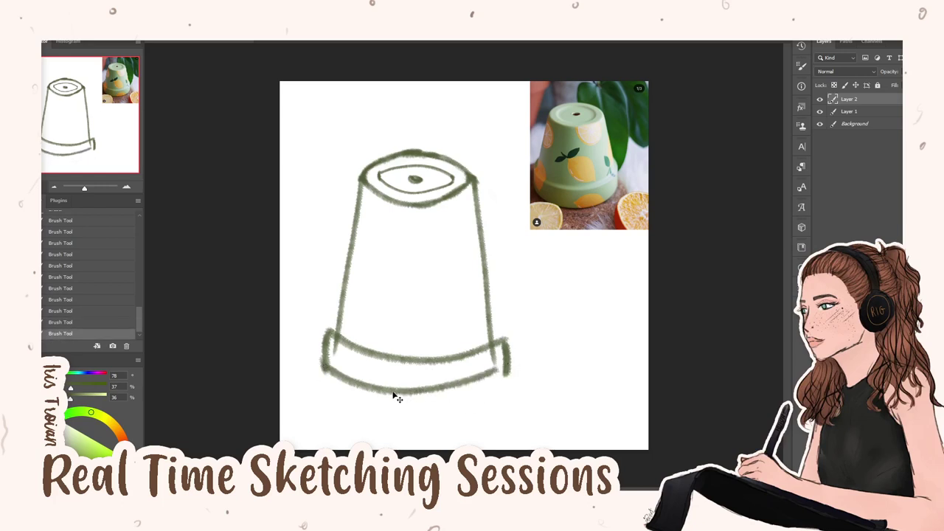
{"action": "key", "text": "ctrl+z"}
{"action": "mouse_move", "coordinate": [319, 367]}
{"action": "left_mouse_down"}
{"action": "mouse_move", "coordinate": [338, 377]}
{"action": "mouse_move", "coordinate": [522, 371]}
{"action": "left_mouse_up"}
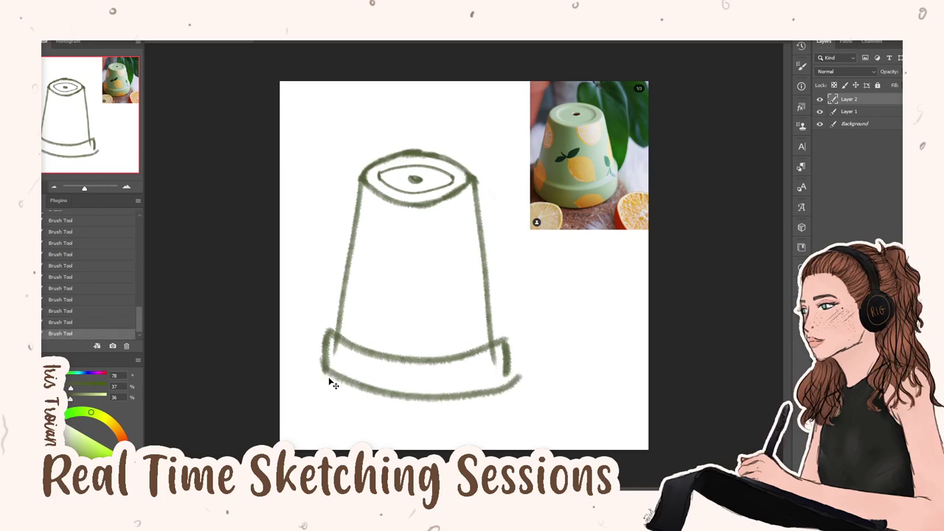
{"action": "key", "text": "ctrl+z"}
{"action": "left_click_drag", "start_coordinate": [322, 369], "coordinate": [520, 363]}
{"action": "key", "text": "ctrl+z"}
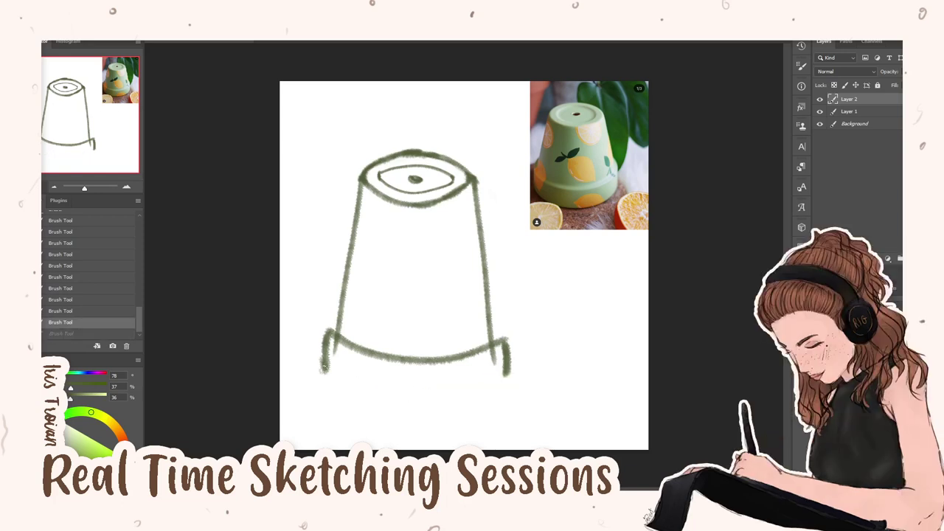
{"action": "left_click_drag", "start_coordinate": [325, 368], "coordinate": [511, 364]}
{"action": "key", "text": "ctrl+z"}
{"action": "left_click_drag", "start_coordinate": [321, 367], "coordinate": [499, 367]}
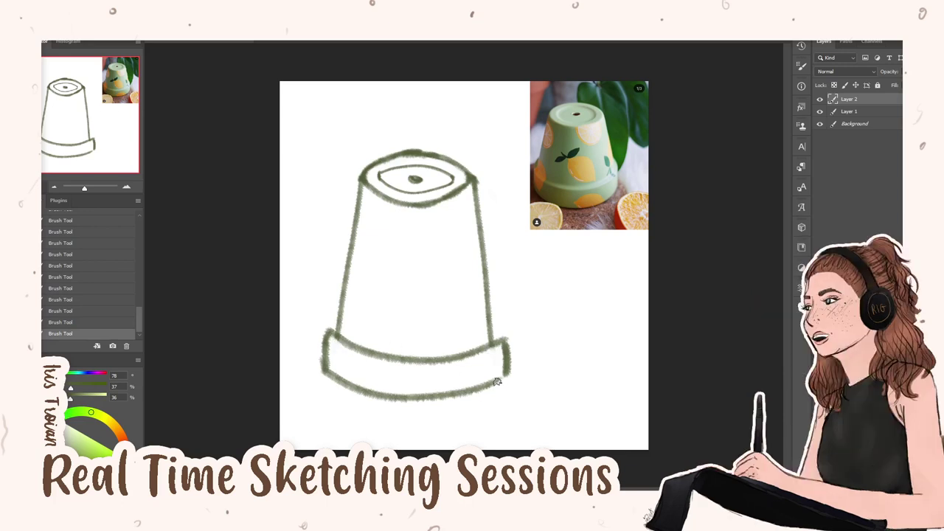
Thicken the band's lower-right edge and erase the old top rim ellipses
{"action": "left_click_drag", "start_coordinate": [506, 376], "coordinate": [512, 373]}
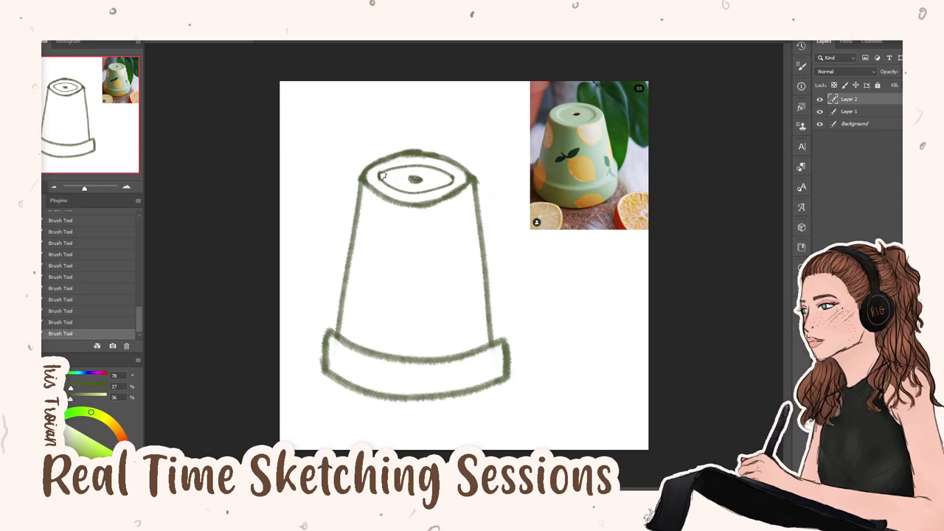
{"action": "mouse_move", "coordinate": [376, 176]}
{"action": "left_mouse_down"}
{"action": "mouse_move", "coordinate": [429, 169]}
{"action": "mouse_move", "coordinate": [448, 181]}
{"action": "mouse_move", "coordinate": [402, 206]}
{"action": "mouse_move", "coordinate": [407, 193]}
{"action": "left_mouse_up"}
{"action": "mouse_move", "coordinate": [386, 158]}
{"action": "left_mouse_down"}
{"action": "mouse_move", "coordinate": [382, 194]}
{"action": "mouse_move", "coordinate": [365, 147]}
{"action": "mouse_move", "coordinate": [420, 185]}
{"action": "mouse_move", "coordinate": [423, 219]}
{"action": "mouse_move", "coordinate": [459, 204]}
{"action": "mouse_move", "coordinate": [465, 152]}
{"action": "left_mouse_up"}
Erase the tops of both side lines, removing the right-side hook
{"action": "left_click_drag", "start_coordinate": [468, 185], "coordinate": [476, 185]}
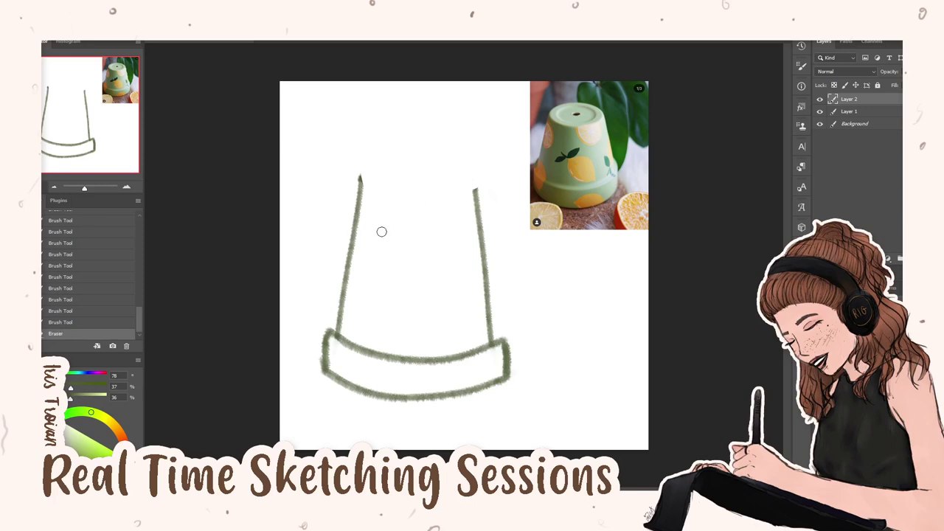
{"action": "mouse_move", "coordinate": [345, 207]}
{"action": "left_mouse_down"}
{"action": "mouse_move", "coordinate": [322, 179]}
{"action": "mouse_move", "coordinate": [400, 189]}
{"action": "mouse_move", "coordinate": [487, 241]}
{"action": "mouse_move", "coordinate": [497, 233]}
{"action": "mouse_move", "coordinate": [475, 228]}
{"action": "mouse_move", "coordinate": [492, 196]}
{"action": "mouse_move", "coordinate": [467, 207]}
{"action": "left_mouse_up"}
{"action": "left_click_drag", "start_coordinate": [341, 215], "coordinate": [354, 225]}
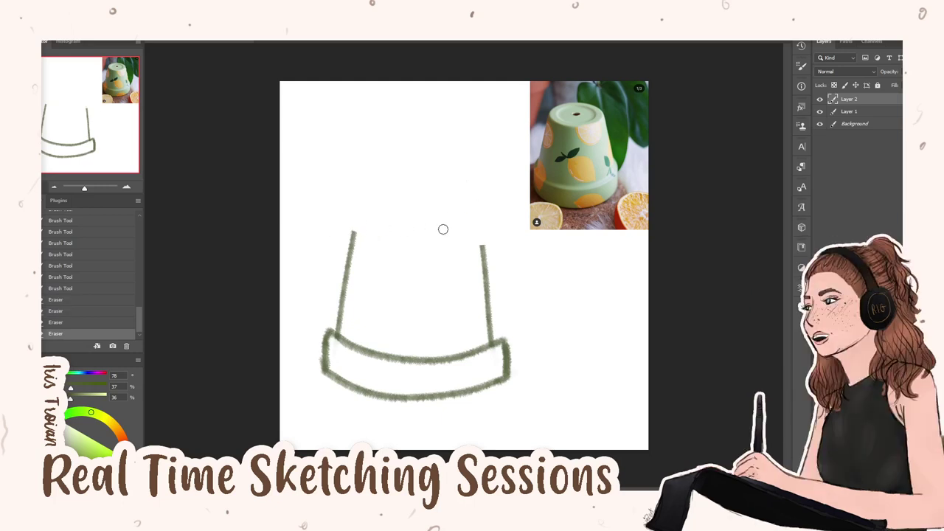
{"action": "key", "text": "v"}
{"action": "key", "text": "b"}
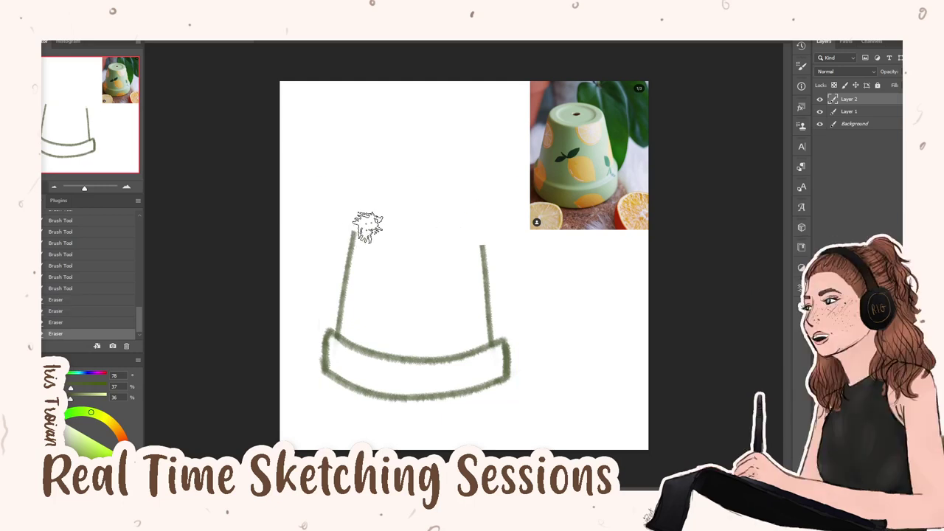
Draw a new top edge across the pot and rework its right end
{"action": "left_click_drag", "start_coordinate": [353, 230], "coordinate": [523, 231]}
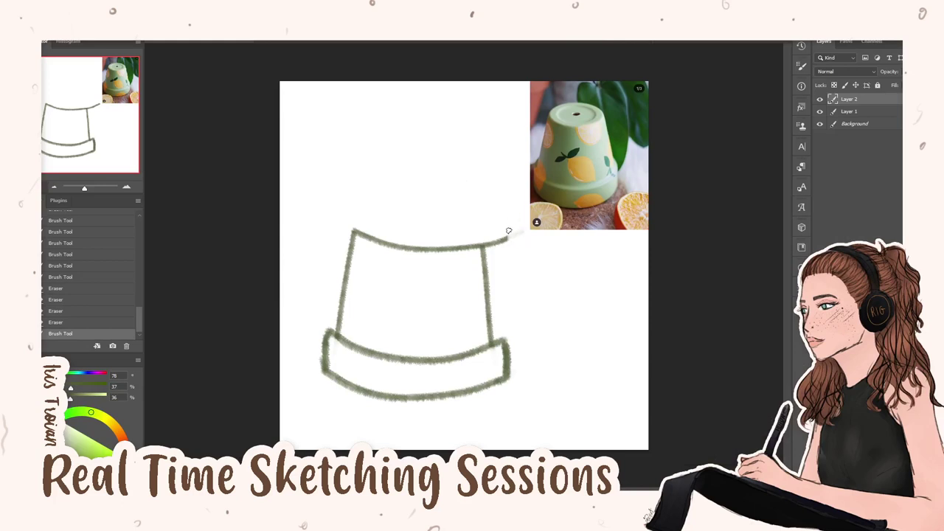
{"action": "left_click_drag", "start_coordinate": [509, 235], "coordinate": [519, 230]}
{"action": "mouse_move", "coordinate": [492, 241]}
{"action": "left_mouse_down"}
{"action": "mouse_move", "coordinate": [517, 233]}
{"action": "mouse_move", "coordinate": [492, 250]}
{"action": "mouse_move", "coordinate": [497, 238]}
{"action": "mouse_move", "coordinate": [487, 234]}
{"action": "mouse_move", "coordinate": [495, 247]}
{"action": "left_mouse_up"}
{"action": "mouse_move", "coordinate": [496, 247]}
{"action": "left_mouse_down"}
{"action": "mouse_move", "coordinate": [516, 238]}
{"action": "mouse_move", "coordinate": [505, 240]}
{"action": "left_mouse_up"}
{"action": "left_click_drag", "start_coordinate": [504, 241], "coordinate": [494, 247]}
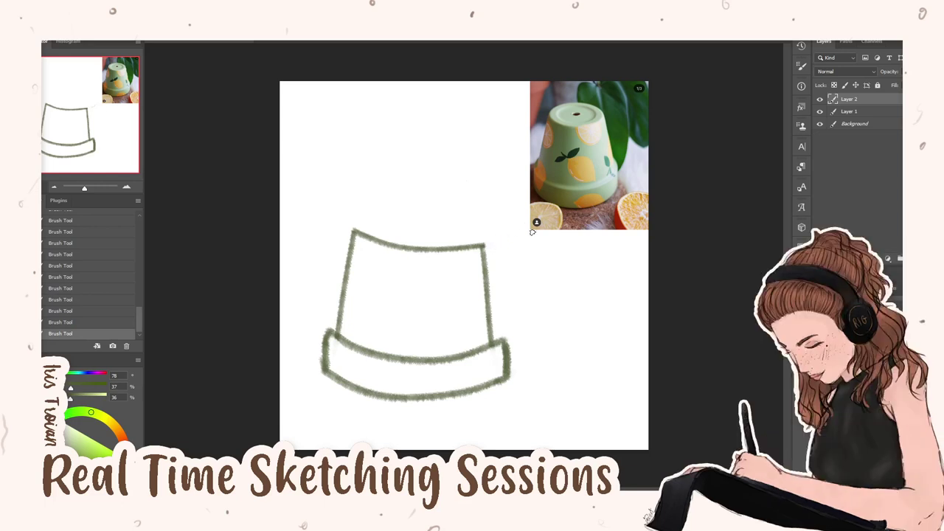
Retry the arched back edge of the pot top until a flatter curve is kept
{"action": "left_click_drag", "start_coordinate": [357, 231], "coordinate": [482, 243]}
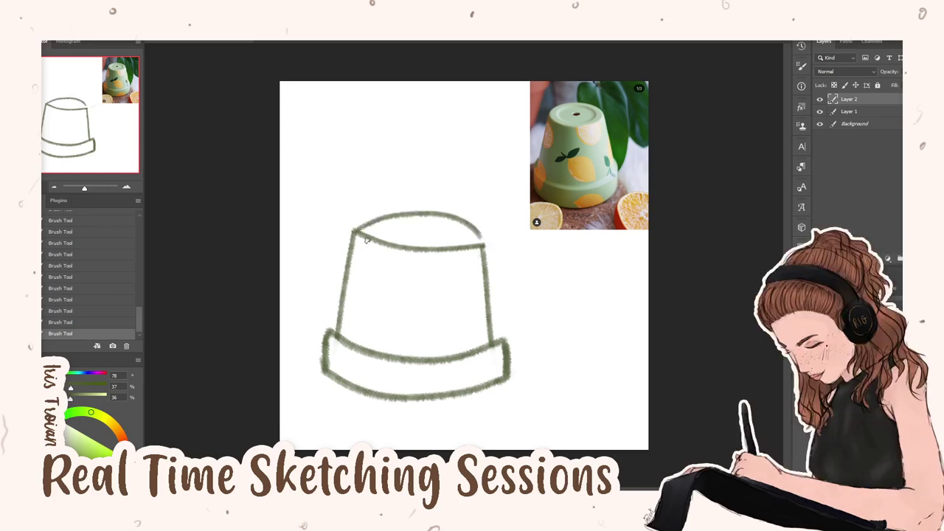
{"action": "key", "text": "ctrl+z"}
{"action": "left_click_drag", "start_coordinate": [354, 230], "coordinate": [483, 245]}
{"action": "key", "text": "ctrl+z"}
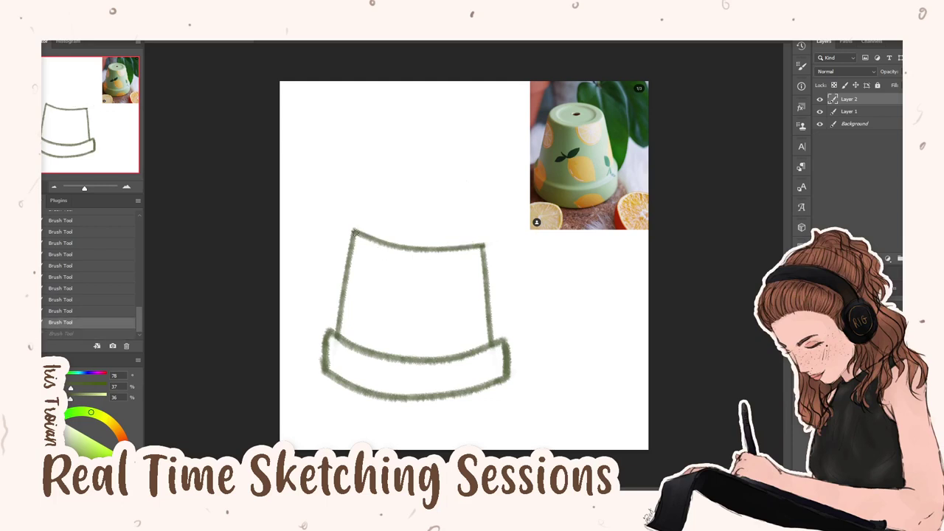
{"action": "left_click_drag", "start_coordinate": [353, 230], "coordinate": [479, 248]}
{"action": "key", "text": "ctrl+z"}
{"action": "mouse_move", "coordinate": [354, 231]}
{"action": "left_mouse_down"}
{"action": "mouse_move", "coordinate": [386, 204]}
{"action": "mouse_move", "coordinate": [483, 247]}
{"action": "left_mouse_up"}
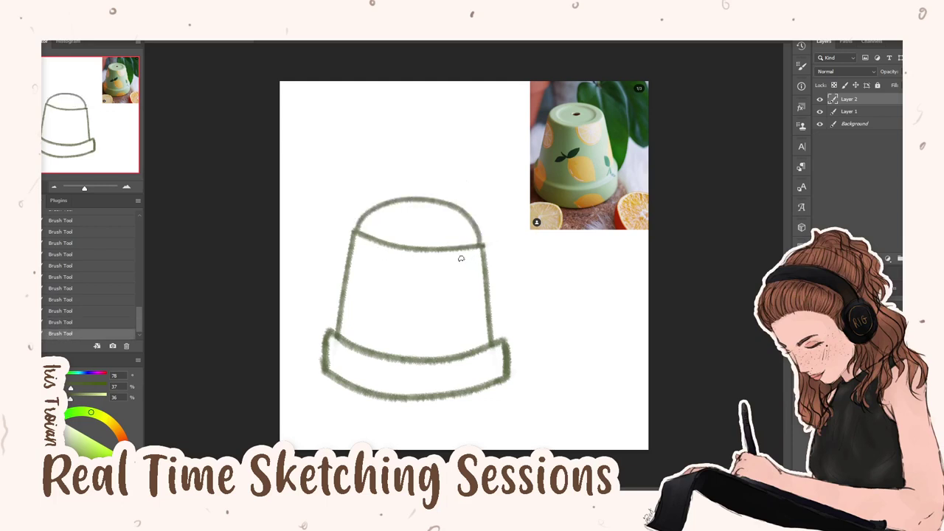
{"action": "key", "text": "ctrl+z"}
{"action": "left_click_drag", "start_coordinate": [354, 230], "coordinate": [485, 238]}
{"action": "key", "text": "ctrl+z"}
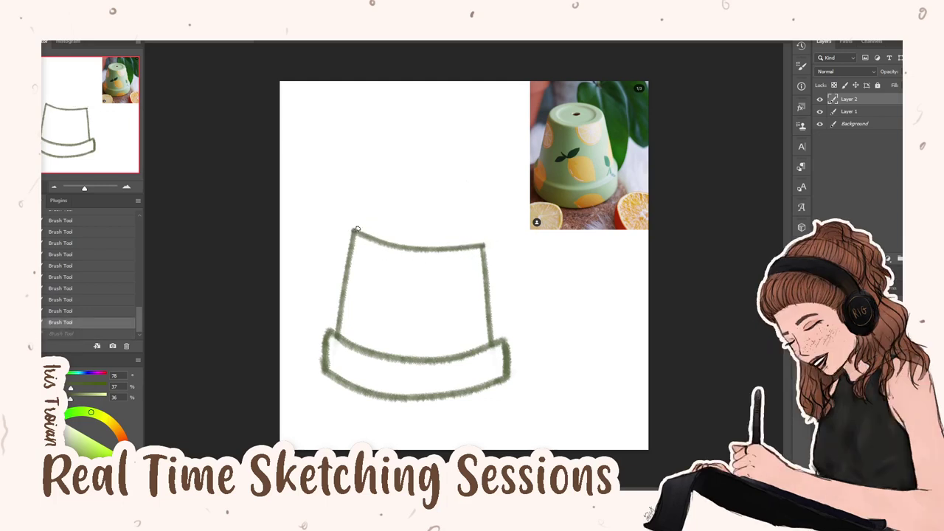
{"action": "left_click_drag", "start_coordinate": [352, 230], "coordinate": [483, 248]}
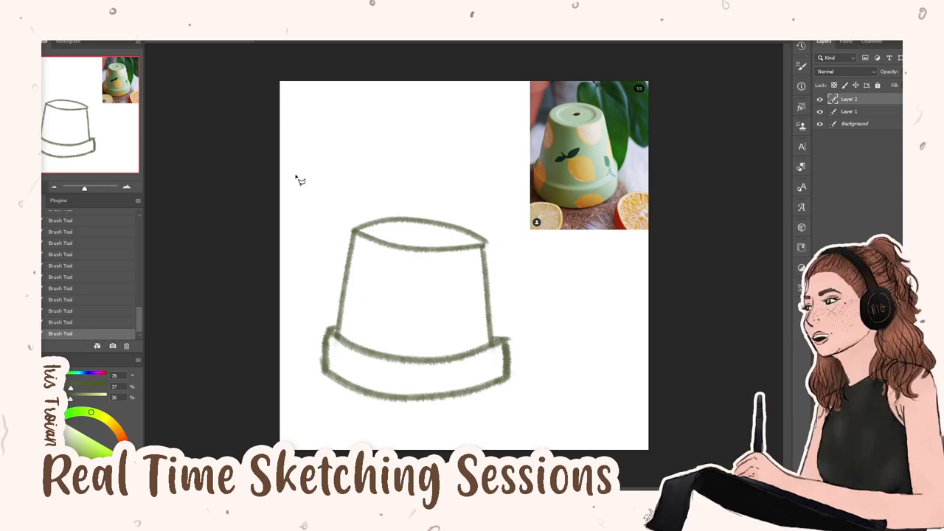
{"action": "mouse_move", "coordinate": [310, 162]}
{"action": "left_mouse_down"}
{"action": "mouse_move", "coordinate": [312, 280]}
{"action": "mouse_move", "coordinate": [417, 336]}
{"action": "left_mouse_up"}
Outline the pot body with a four-corner polygonal lasso selection
{"action": "left_click", "coordinate": [415, 322]}
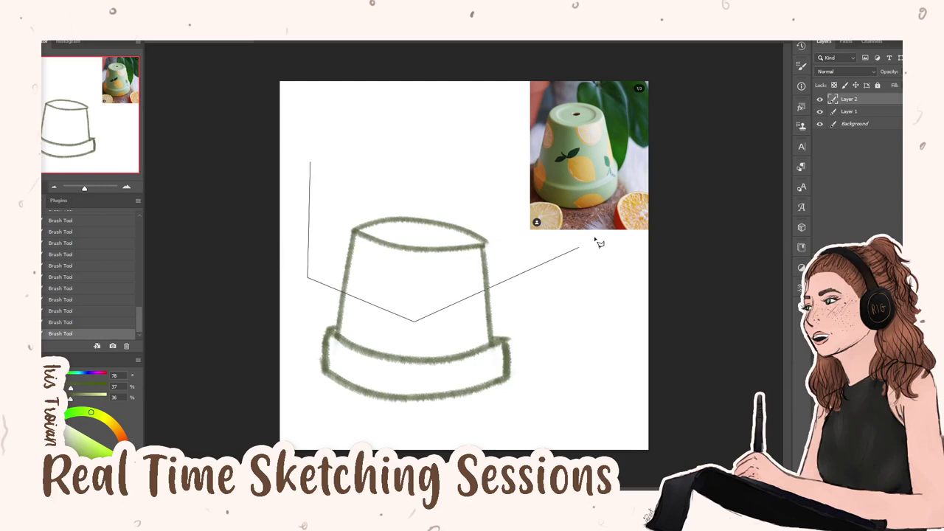
{"action": "left_click", "coordinate": [618, 282]}
{"action": "left_click", "coordinate": [570, 99]}
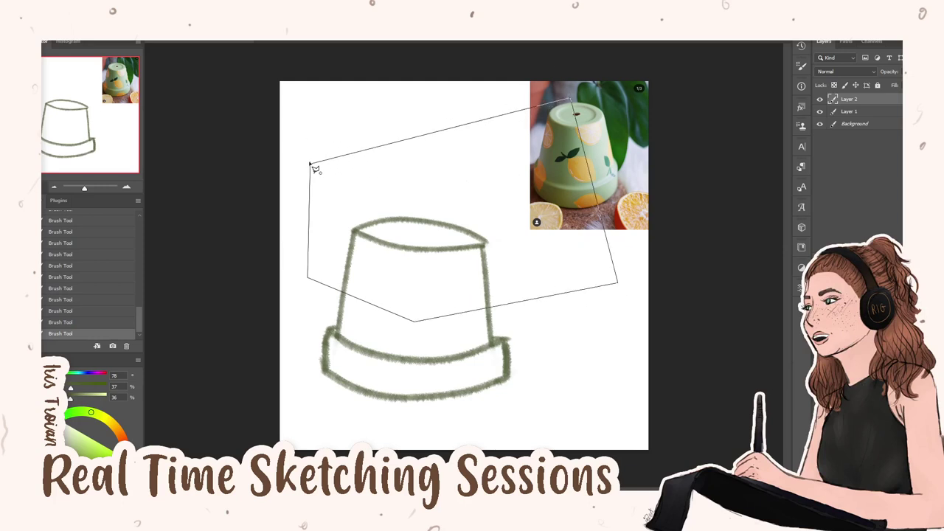
{"action": "left_click", "coordinate": [311, 162]}
Stretch the pot's upper body taller and pull its lower corners into place, then deselect
{"action": "key", "text": "ctrl+t"}
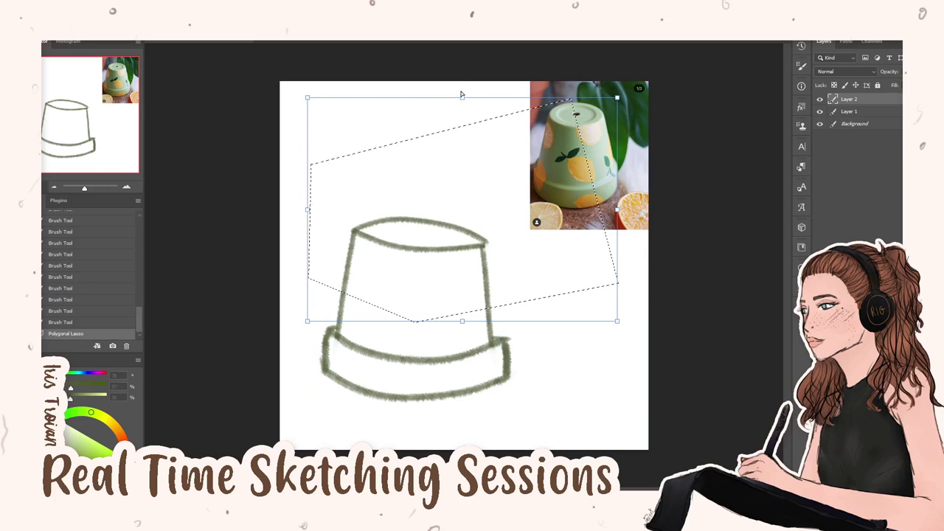
{"action": "left_click_drag", "start_coordinate": [462, 98], "coordinate": [467, 57]}
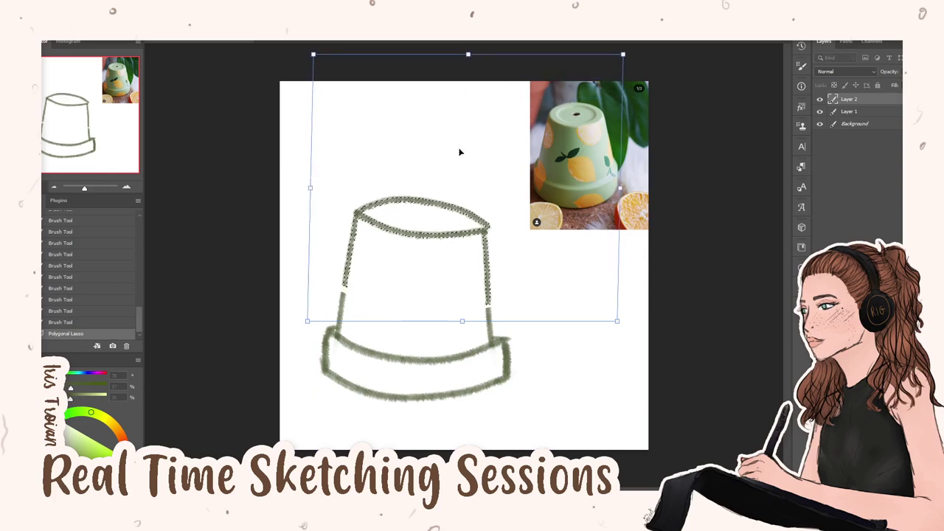
{"action": "left_click_drag", "start_coordinate": [459, 148], "coordinate": [466, 151]}
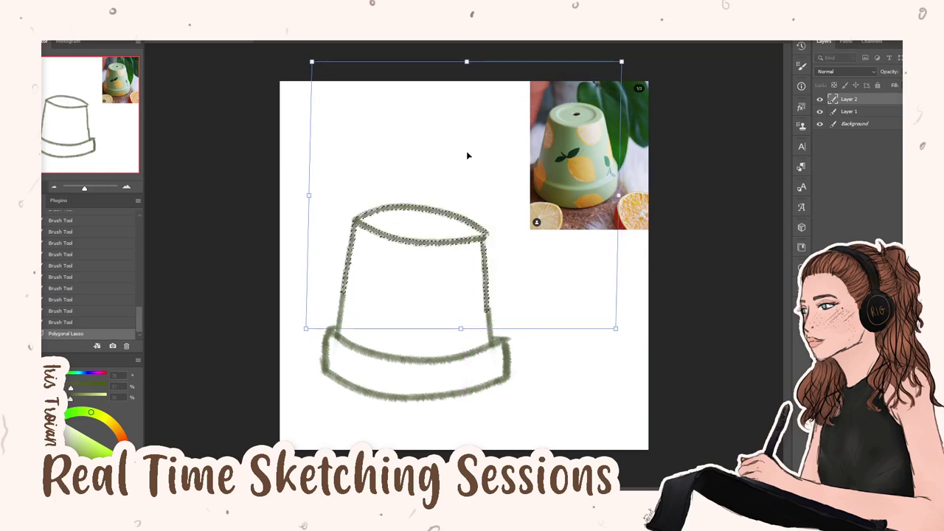
{"action": "left_click_drag", "start_coordinate": [472, 190], "coordinate": [470, 185]}
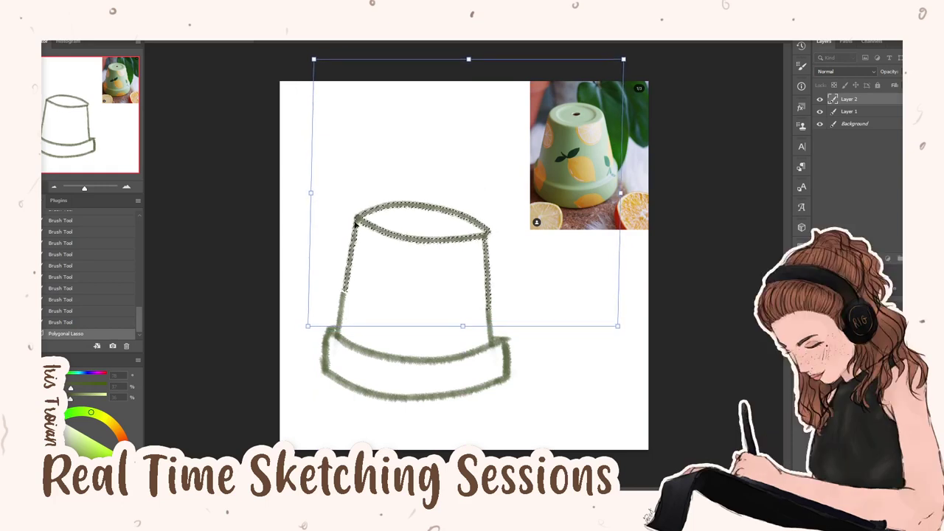
{"action": "left_click_drag", "start_coordinate": [308, 325], "coordinate": [305, 329]}
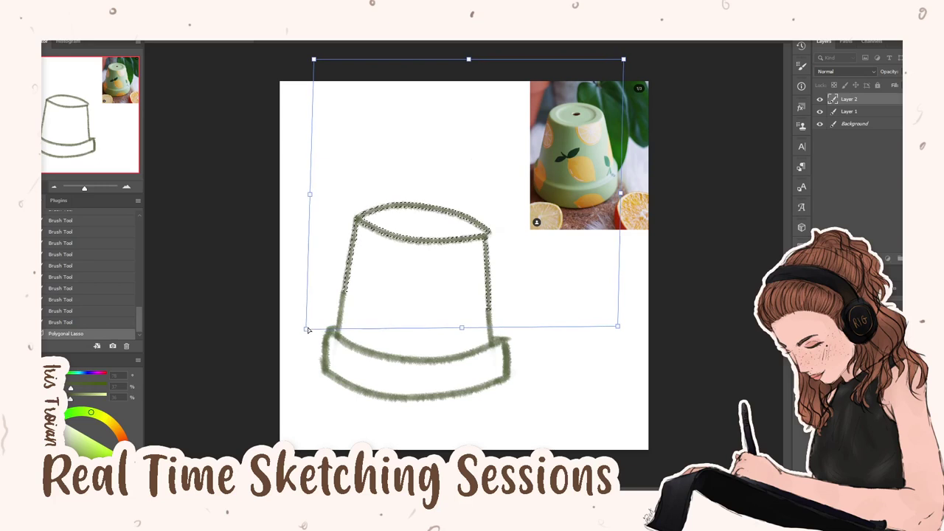
{"action": "left_click_drag", "start_coordinate": [616, 328], "coordinate": [611, 321]}
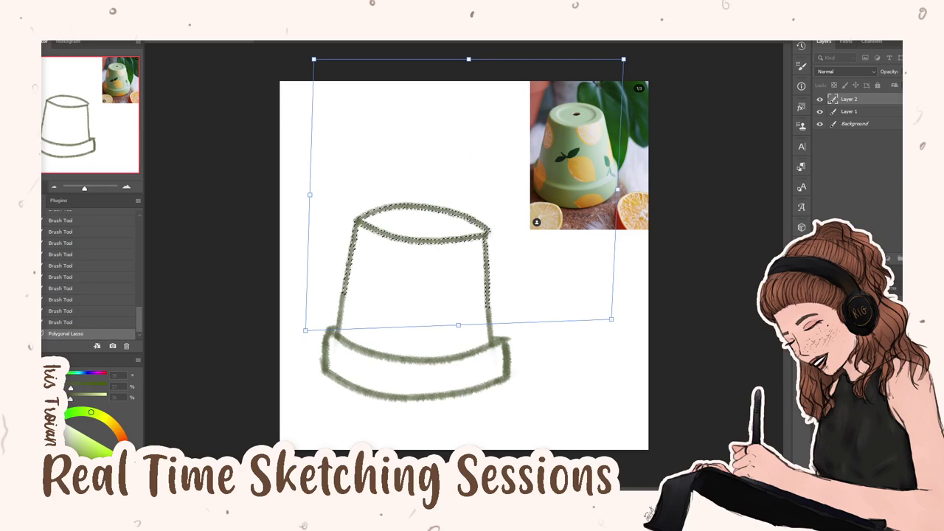
{"action": "key", "text": "Return"}
{"action": "key", "text": "ctrl+d"}
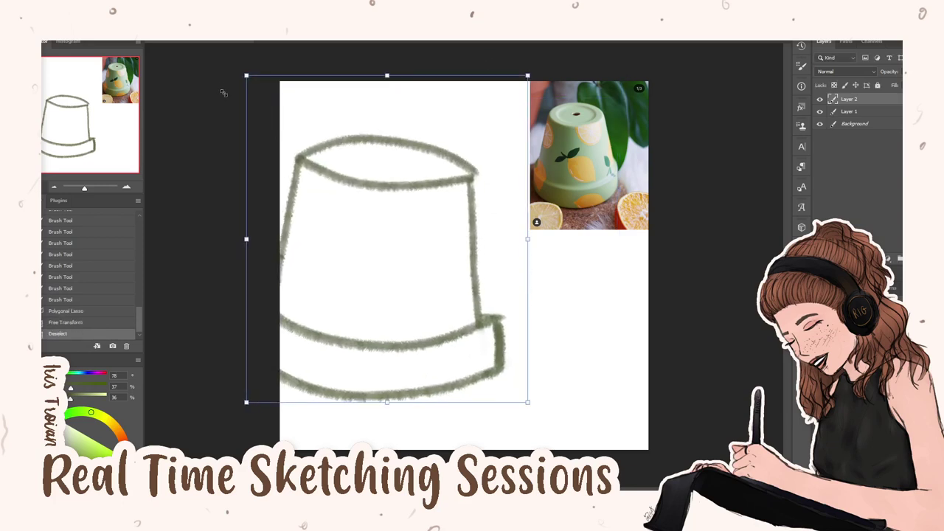
Scale the whole pot sketch up and recentre it to fill most of the canvas
{"action": "mouse_move", "coordinate": [318, 160]}
{"action": "left_mouse_down"}
{"action": "mouse_move", "coordinate": [228, 55]}
{"action": "mouse_move", "coordinate": [389, 184]}
{"action": "left_mouse_up"}
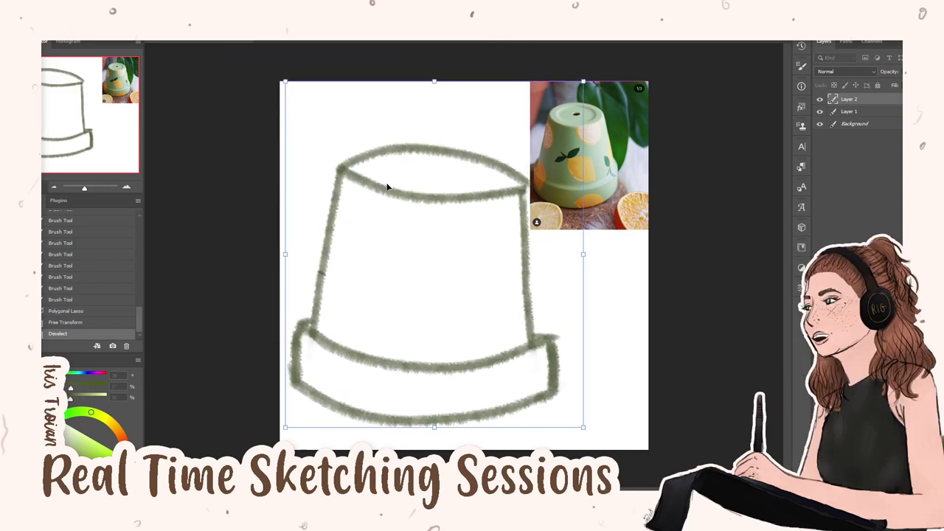
{"action": "key", "text": "Return"}
{"action": "key", "text": "Return"}
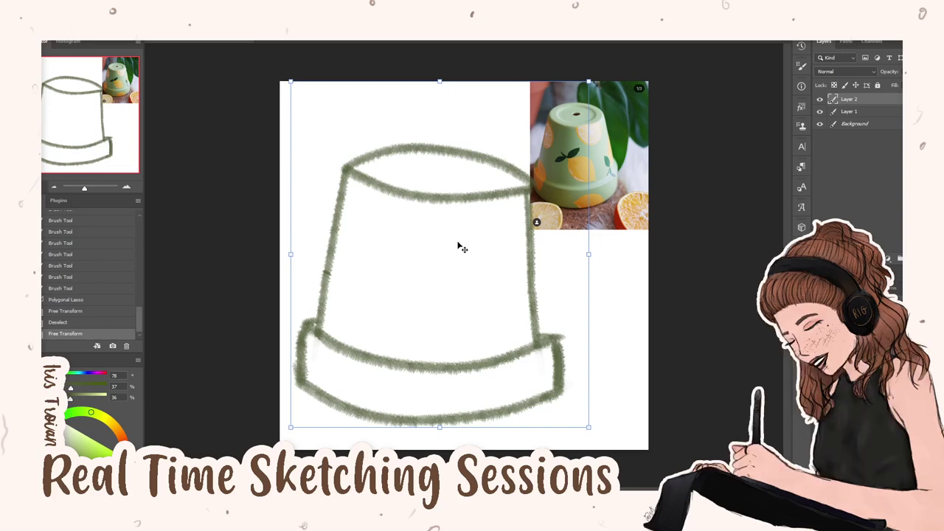
Touch up the pot's top-left corner, upper right edge and band edges with short green strokes
{"action": "key", "text": "b"}
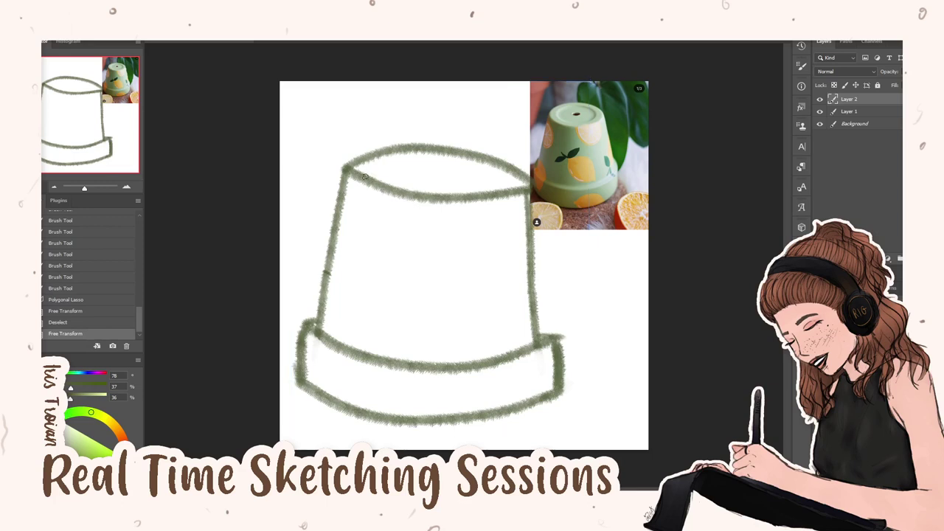
{"action": "left_click_drag", "start_coordinate": [356, 162], "coordinate": [351, 175]}
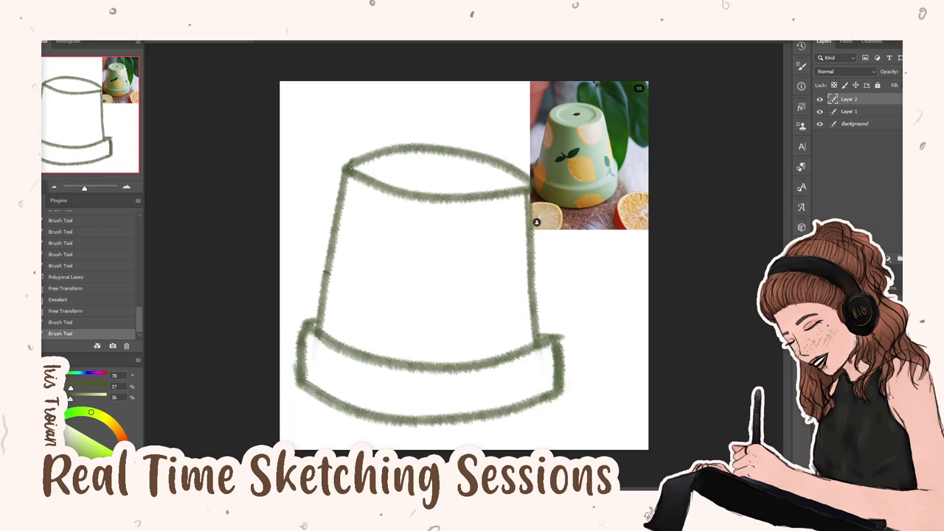
{"action": "left_click_drag", "start_coordinate": [532, 194], "coordinate": [533, 243]}
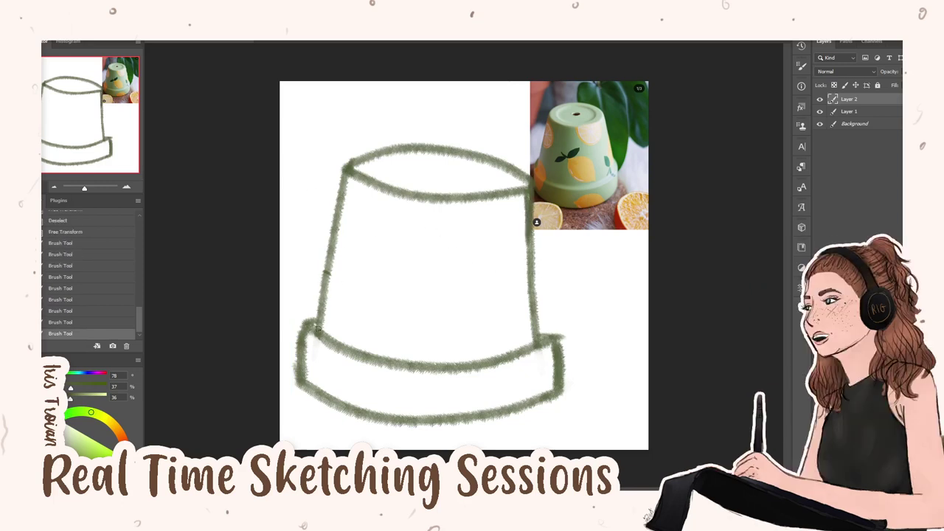
{"action": "mouse_move", "coordinate": [317, 329]}
{"action": "left_mouse_down"}
{"action": "mouse_move", "coordinate": [310, 323]}
{"action": "mouse_move", "coordinate": [308, 333]}
{"action": "mouse_move", "coordinate": [350, 348]}
{"action": "left_mouse_up"}
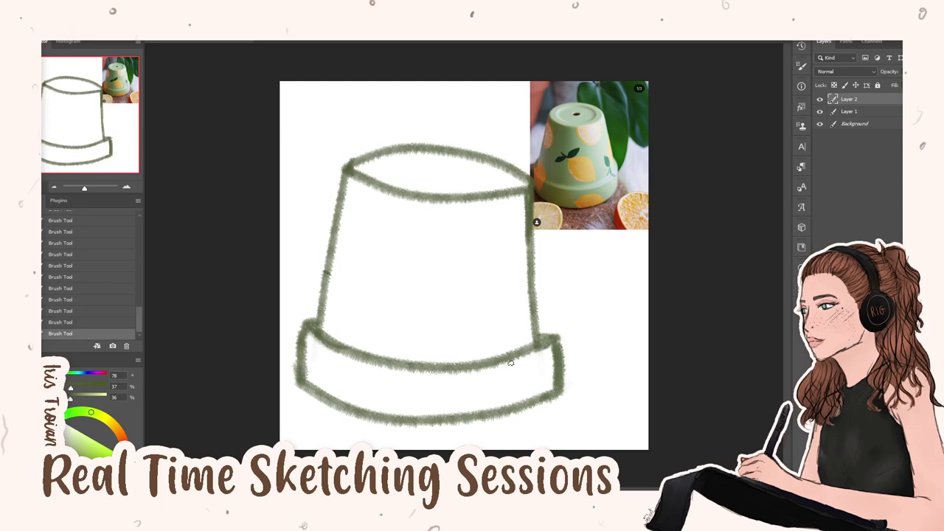
{"action": "left_click_drag", "start_coordinate": [554, 357], "coordinate": [562, 363]}
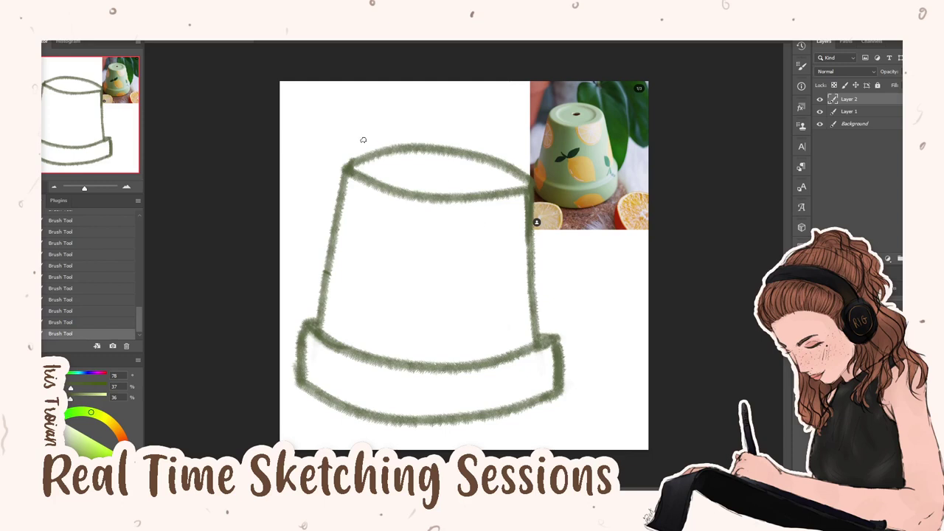
Draw the inner rim ellipse and hole mark on the pot's top, plus a D-shaped left-side curve
{"action": "left_click_drag", "start_coordinate": [377, 168], "coordinate": [455, 190]}
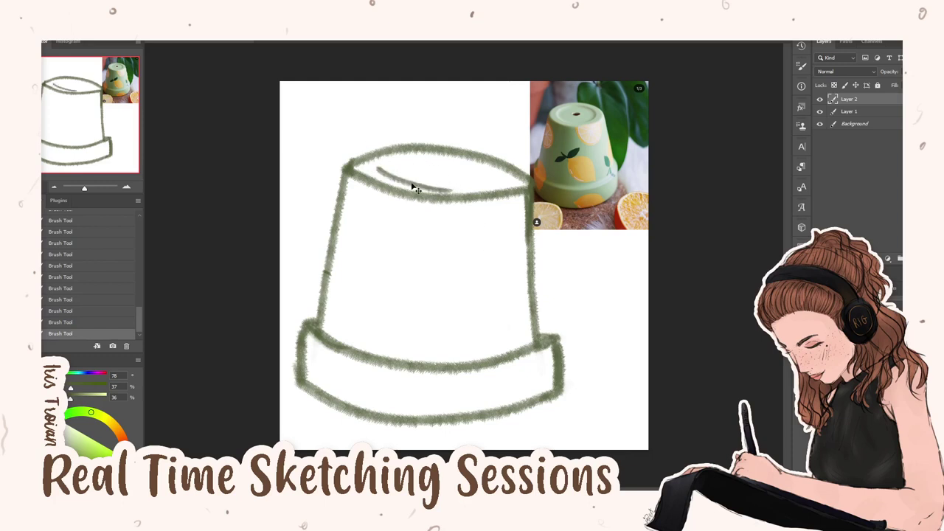
{"action": "key", "text": "ctrl+z"}
{"action": "left_click_drag", "start_coordinate": [379, 170], "coordinate": [493, 183]}
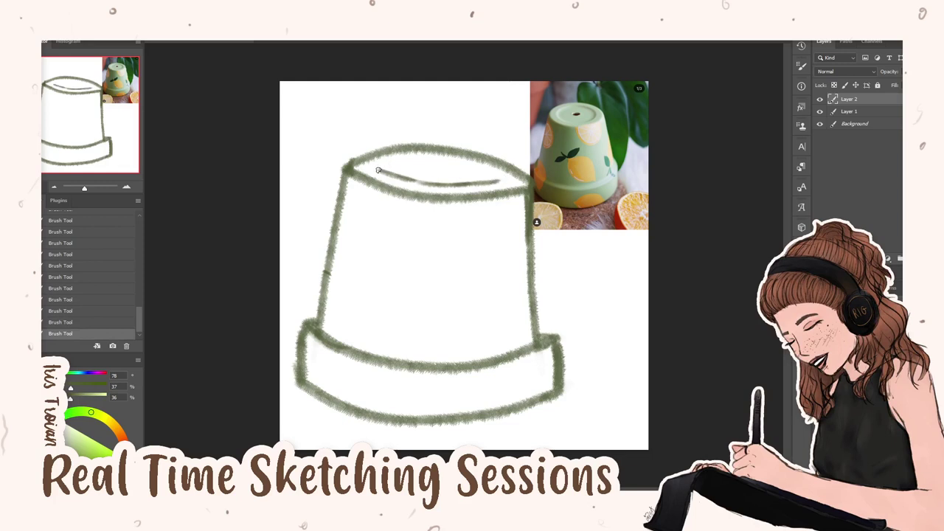
{"action": "left_click_drag", "start_coordinate": [377, 170], "coordinate": [432, 162]}
{"action": "key", "text": "ctrl+z"}
{"action": "key", "text": "ctrl+z"}
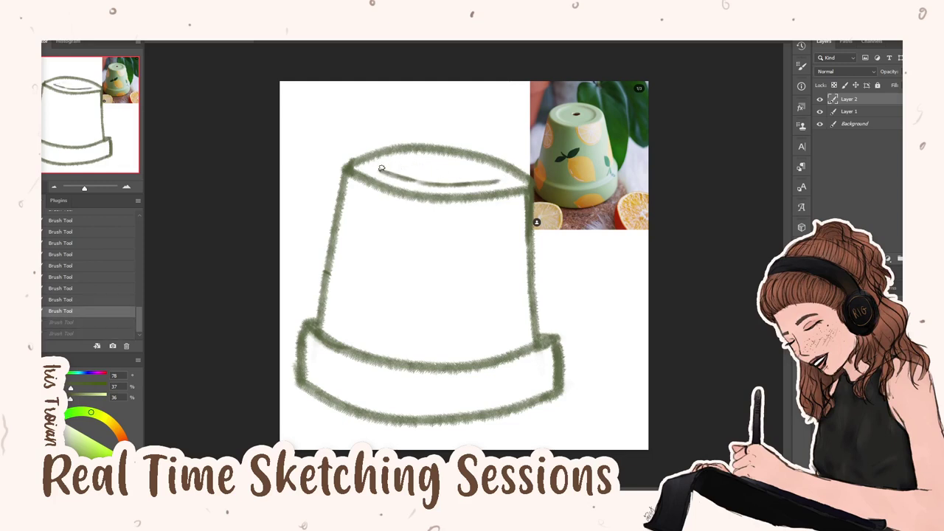
{"action": "key", "text": "ctrl+shift+z"}
{"action": "key", "text": "ctrl+shift+z"}
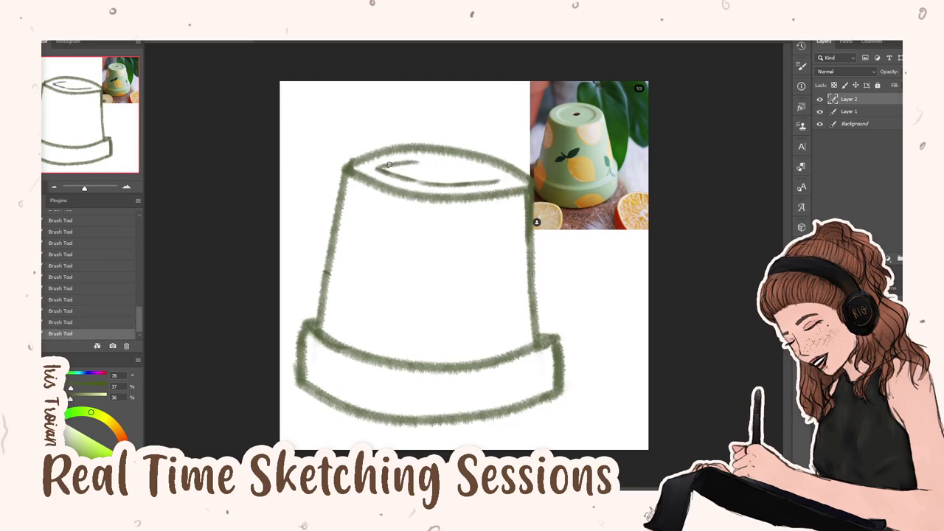
{"action": "left_click_drag", "start_coordinate": [413, 162], "coordinate": [499, 182]}
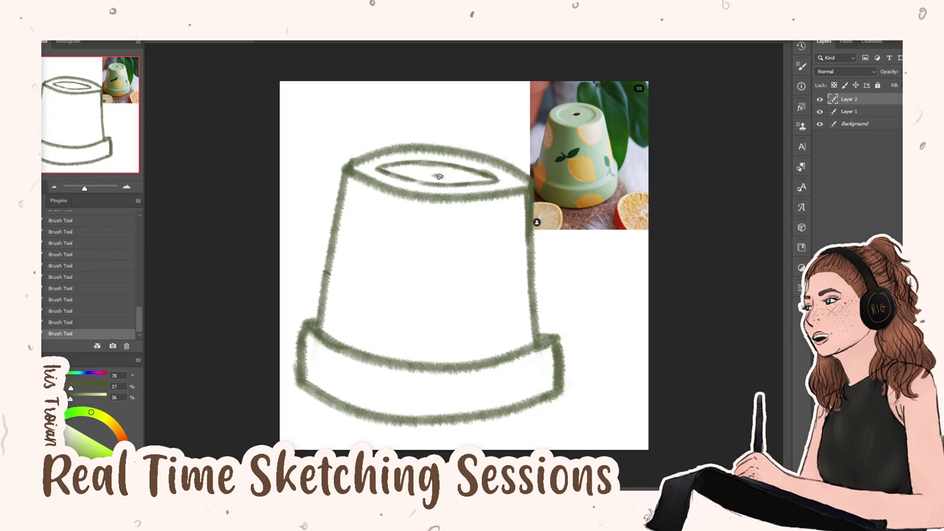
{"action": "key", "text": "ctrl+z"}
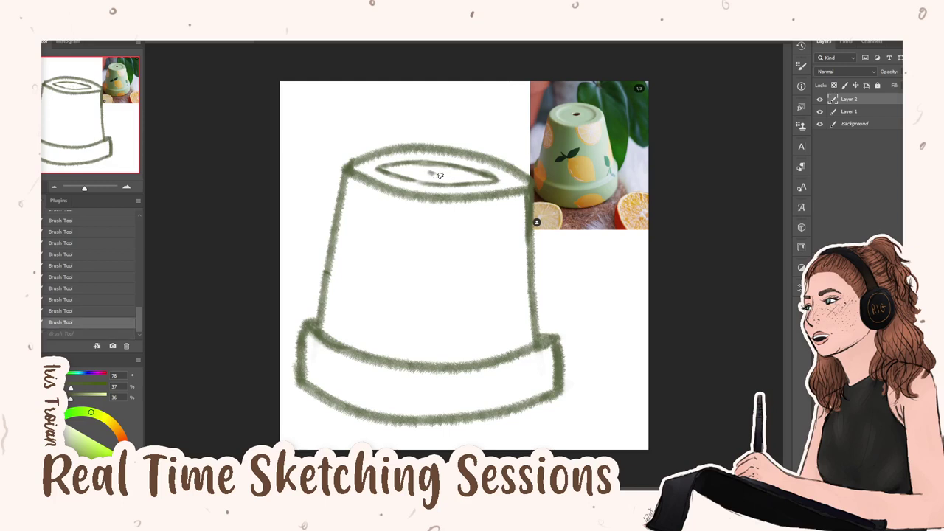
{"action": "left_click_drag", "start_coordinate": [429, 174], "coordinate": [447, 176]}
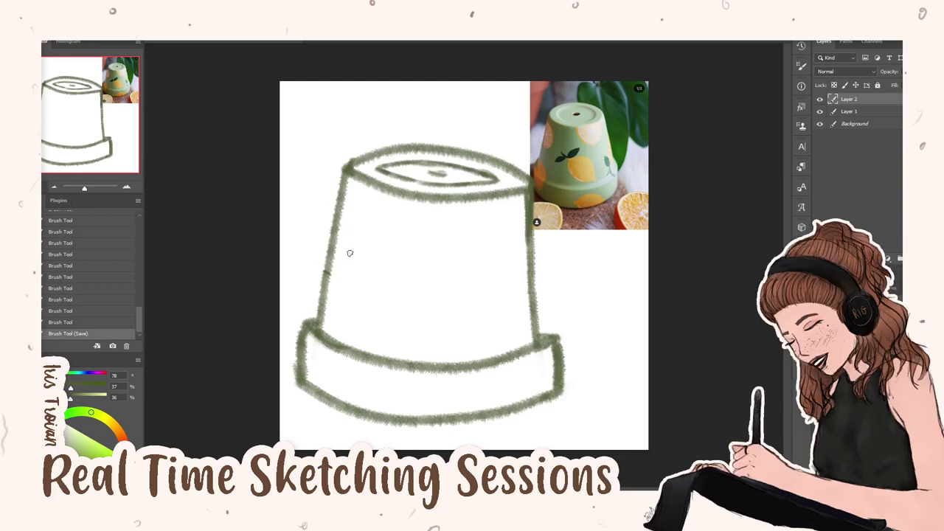
{"action": "left_click_drag", "start_coordinate": [343, 201], "coordinate": [330, 284]}
Add a new layer above Layer 2 for the lemon slice
{"action": "key", "text": "ctrl+shift+alt+n"}
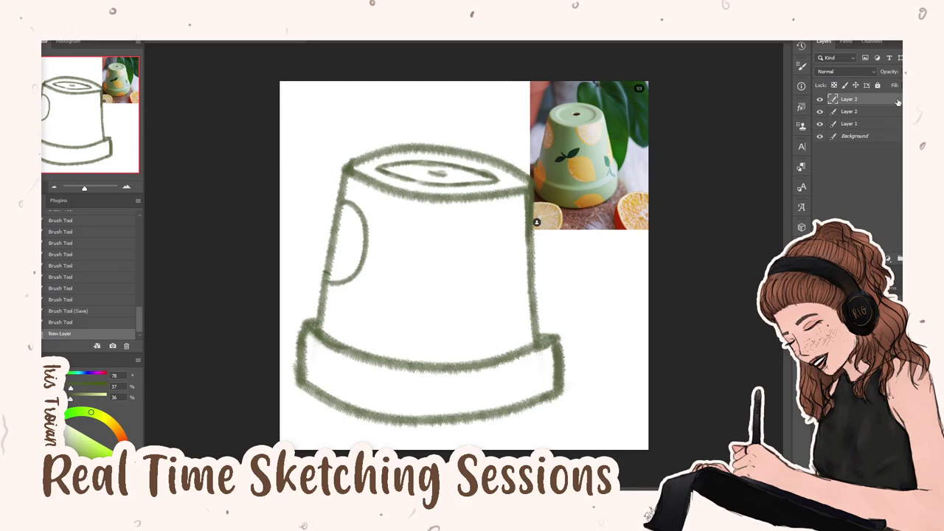
{"action": "left_click_drag", "start_coordinate": [874, 103], "coordinate": [869, 116]}
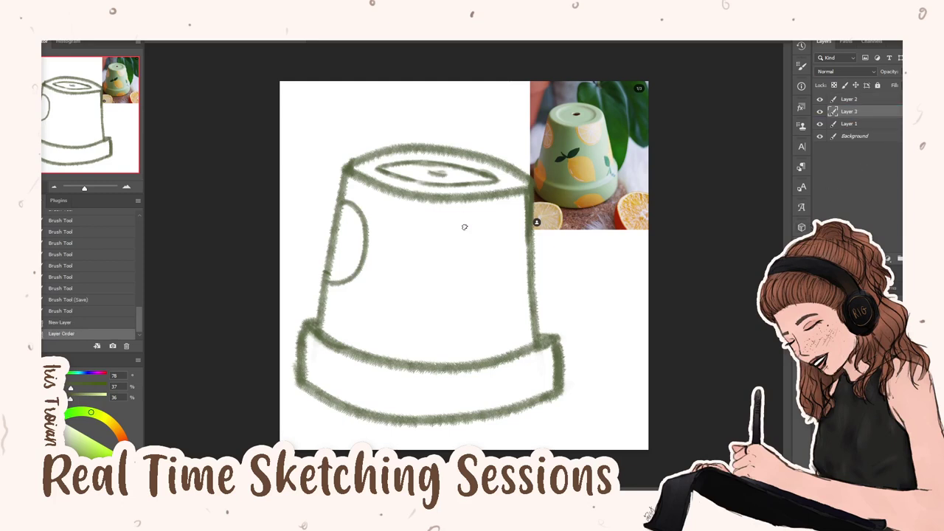
{"action": "key", "text": "ctrl+z"}
{"action": "key", "text": "ctrl+z"}
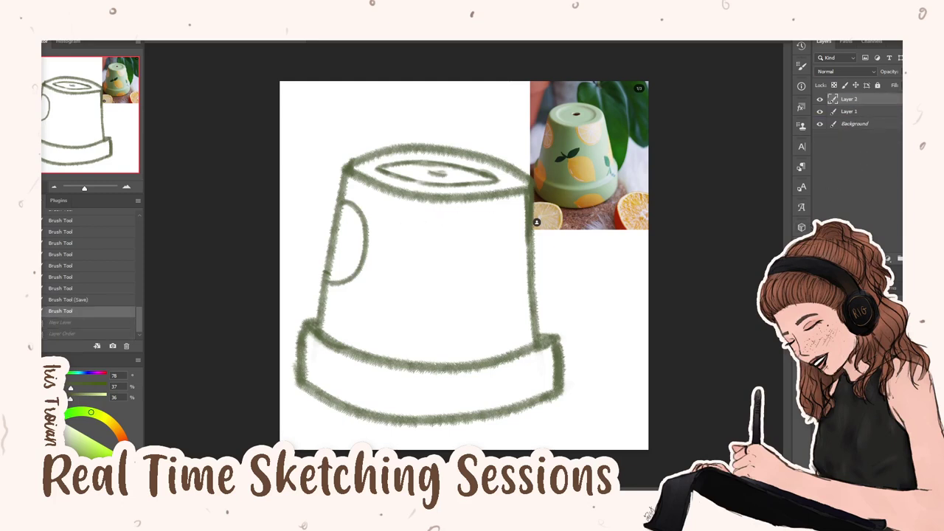
{"action": "key", "text": "ctrl+z"}
{"action": "key", "text": "ctrl+shift+alt+n"}
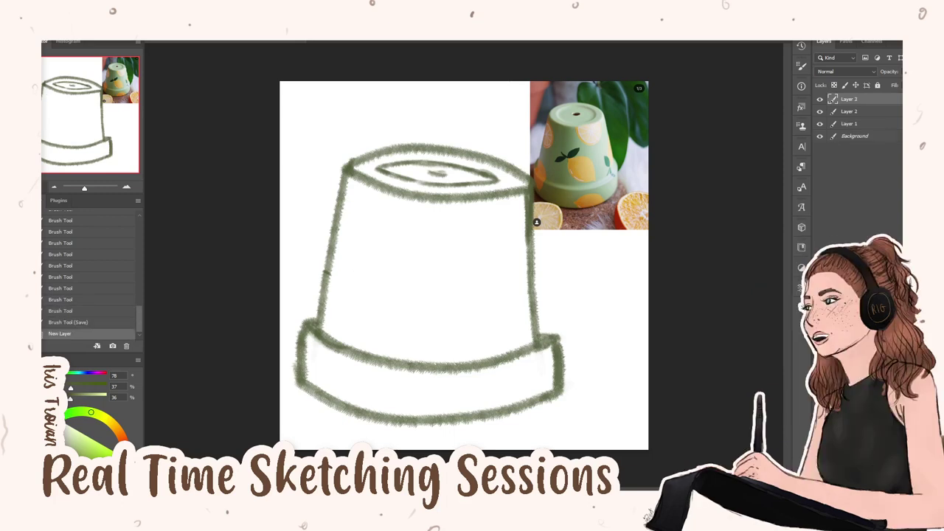
Draw the lemon slice's wide D-shaped outline on the pot's upper left side
{"action": "left_click_drag", "start_coordinate": [343, 197], "coordinate": [334, 264]}
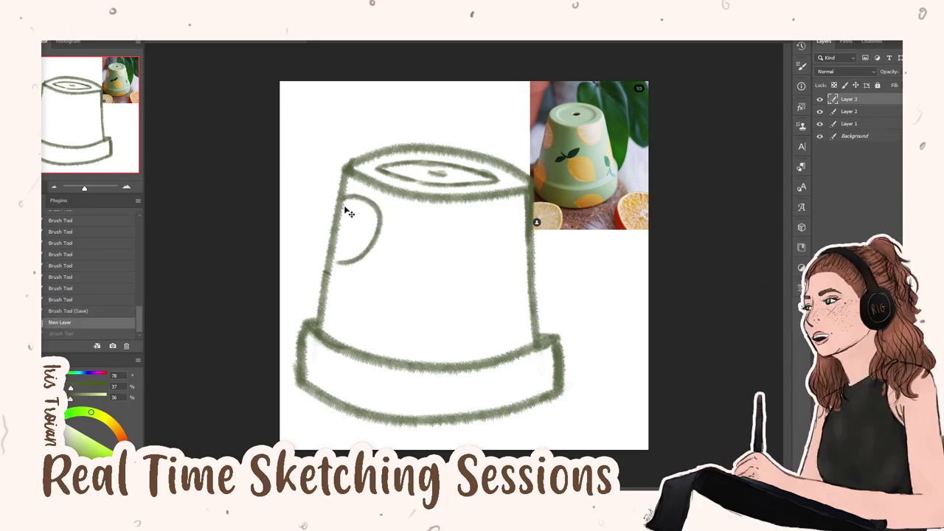
{"action": "key", "text": "ctrl+z"}
{"action": "left_click_drag", "start_coordinate": [341, 205], "coordinate": [342, 269]}
{"action": "key", "text": "ctrl+z"}
{"action": "left_click_drag", "start_coordinate": [344, 195], "coordinate": [346, 262]}
{"action": "left_click_drag", "start_coordinate": [326, 269], "coordinate": [351, 260]}
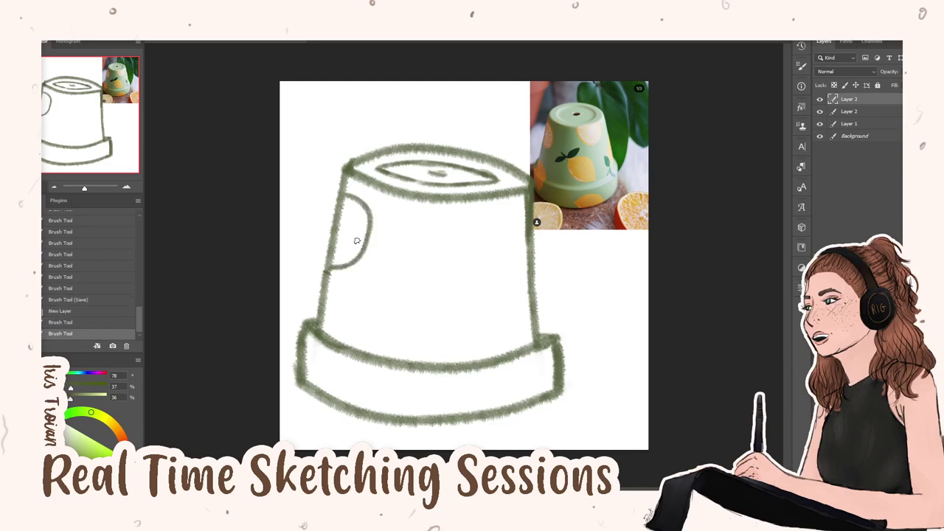
{"action": "key", "text": "ctrl+z"}
{"action": "mouse_move", "coordinate": [343, 193]}
{"action": "left_mouse_down"}
{"action": "mouse_move", "coordinate": [375, 219]}
{"action": "mouse_move", "coordinate": [324, 260]}
{"action": "left_mouse_up"}
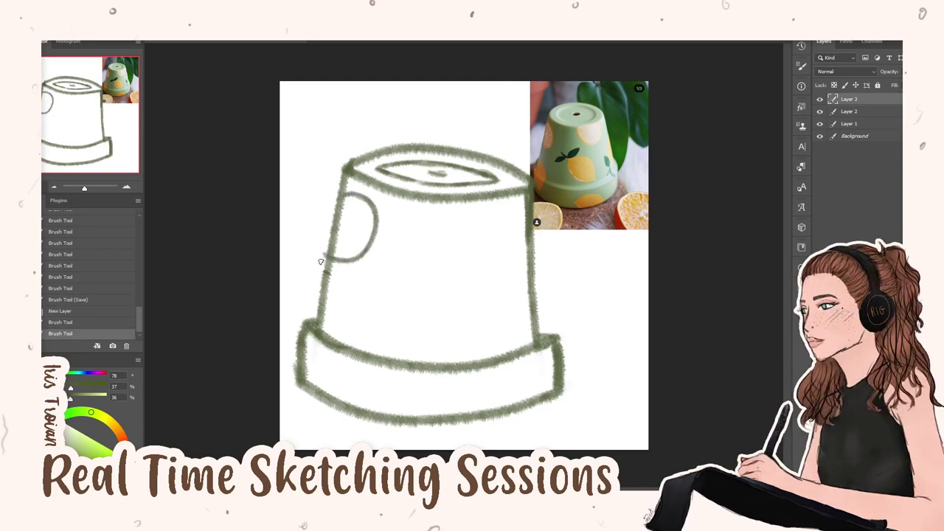
{"action": "left_click_drag", "start_coordinate": [323, 278], "coordinate": [319, 292]}
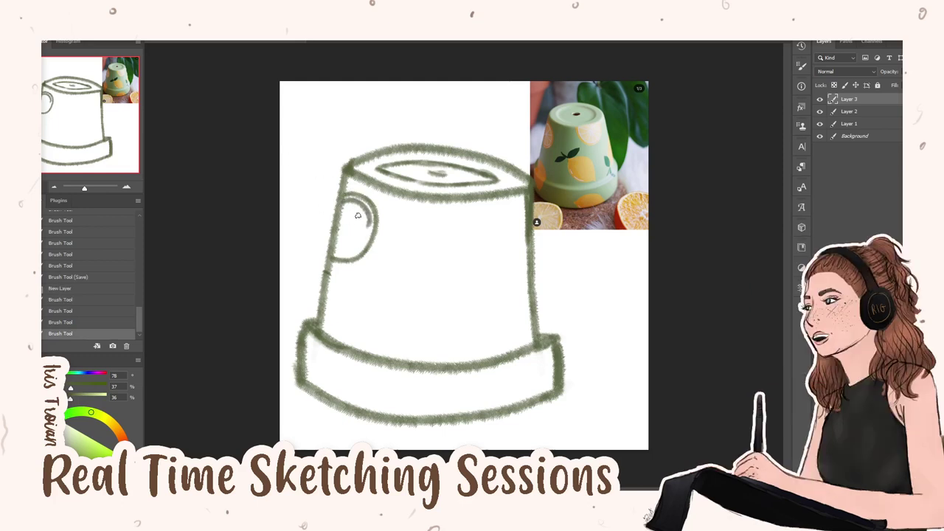
Add an inner curve and a radiating segment line inside the lemon slice
{"action": "mouse_move", "coordinate": [342, 199]}
{"action": "left_mouse_down"}
{"action": "mouse_move", "coordinate": [372, 225]}
{"action": "mouse_move", "coordinate": [360, 246]}
{"action": "mouse_move", "coordinate": [342, 248]}
{"action": "mouse_move", "coordinate": [368, 237]}
{"action": "left_mouse_up"}
{"action": "key", "text": "ctrl+z"}
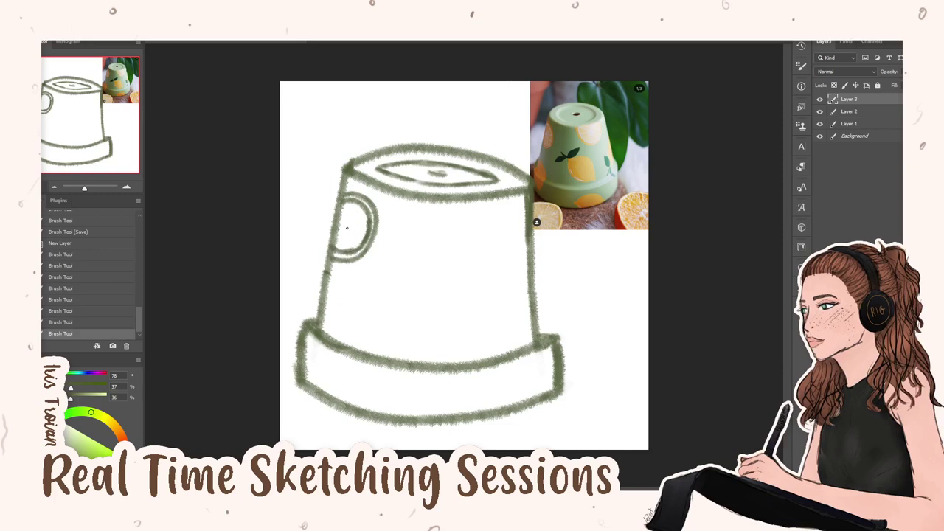
{"action": "mouse_move", "coordinate": [347, 228]}
{"action": "left_mouse_down"}
{"action": "mouse_move", "coordinate": [352, 240]}
{"action": "mouse_move", "coordinate": [361, 236]}
{"action": "left_mouse_up"}
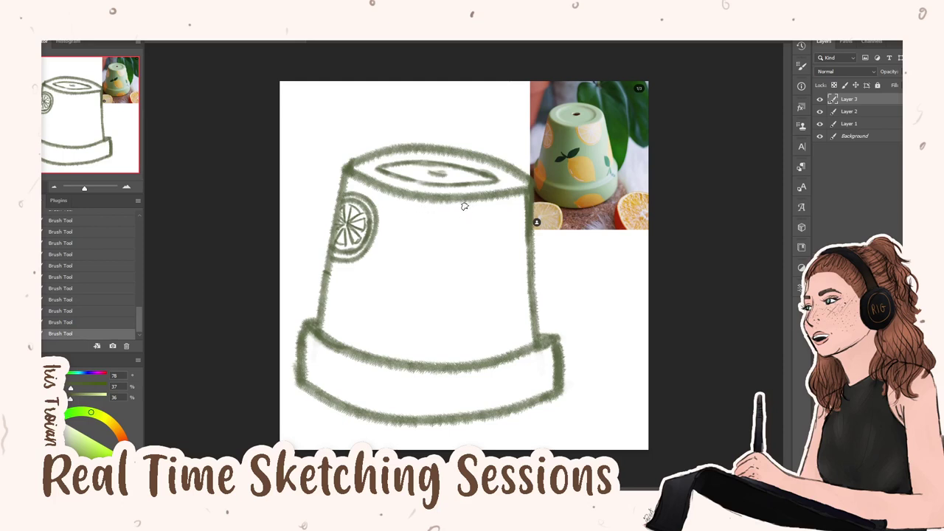
Draw the round outer outline of a second slice on the pot's upper right, redrawing until right
{"action": "left_click_drag", "start_coordinate": [453, 205], "coordinate": [488, 257]}
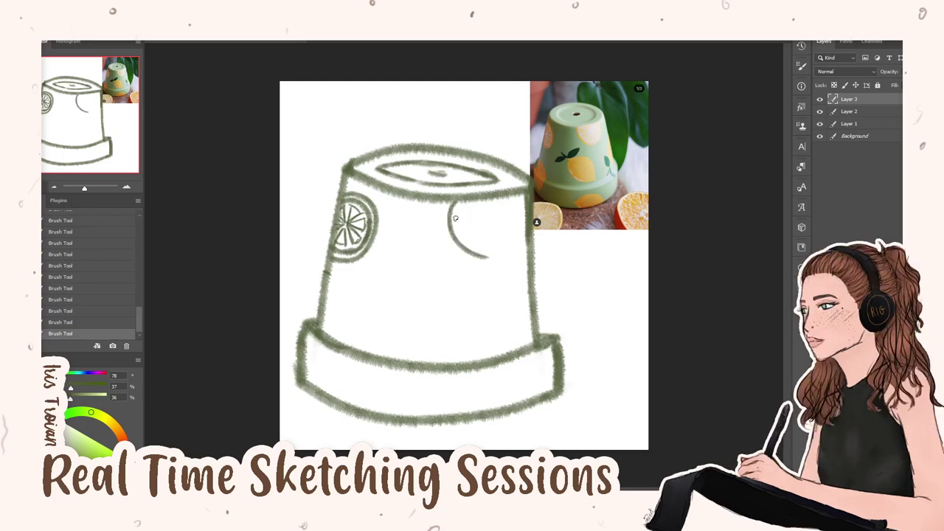
{"action": "key", "text": "ctrl+z"}
{"action": "left_click_drag", "start_coordinate": [435, 197], "coordinate": [516, 252]}
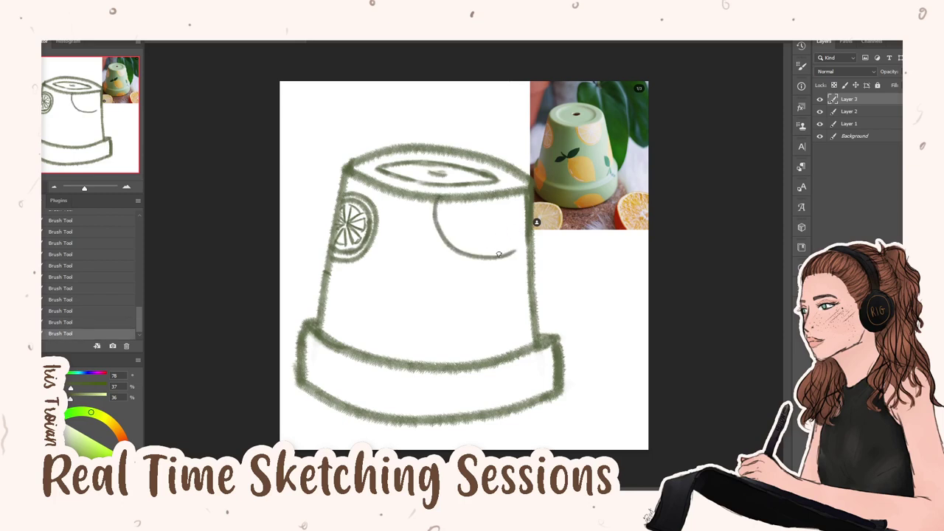
{"action": "key", "text": "ctrl+z"}
{"action": "left_click_drag", "start_coordinate": [441, 200], "coordinate": [525, 235]}
{"action": "key", "text": "ctrl+z"}
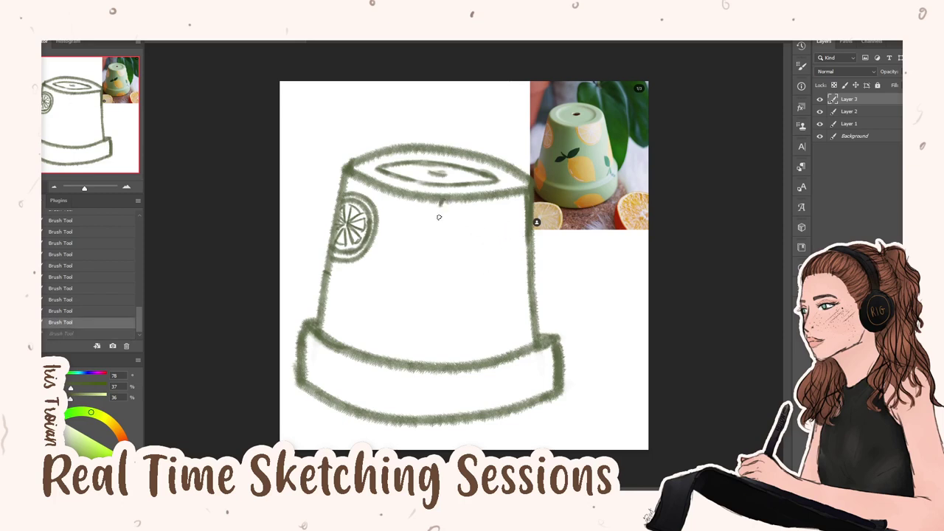
{"action": "left_click_drag", "start_coordinate": [440, 205], "coordinate": [526, 263]}
{"action": "key", "text": "ctrl+z"}
{"action": "left_click_drag", "start_coordinate": [441, 200], "coordinate": [523, 215]}
{"action": "key", "text": "ctrl+z"}
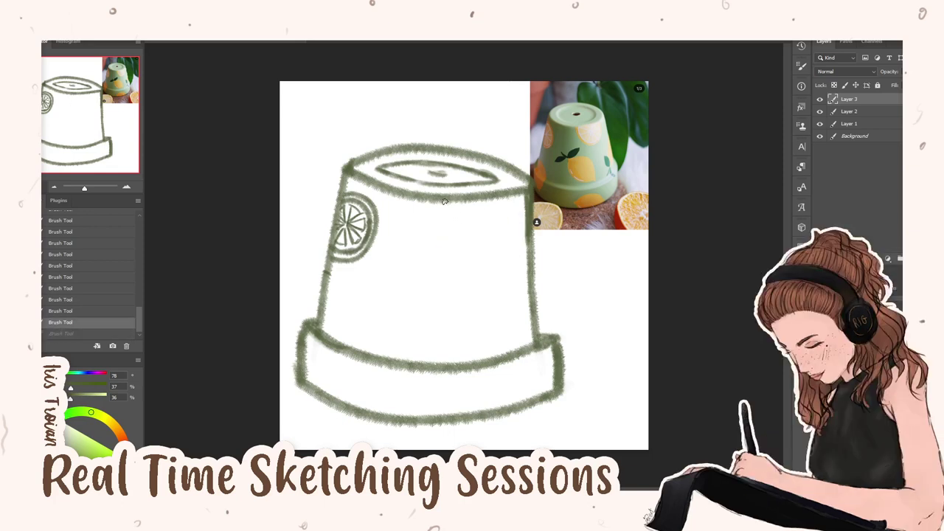
{"action": "mouse_move", "coordinate": [438, 199]}
{"action": "left_mouse_down"}
{"action": "mouse_move", "coordinate": [472, 263]}
{"action": "mouse_move", "coordinate": [476, 211]}
{"action": "mouse_move", "coordinate": [452, 200]}
{"action": "mouse_move", "coordinate": [495, 197]}
{"action": "left_mouse_up"}
{"action": "key", "text": "ctrl+z"}
{"action": "key", "text": "ctrl+z"}
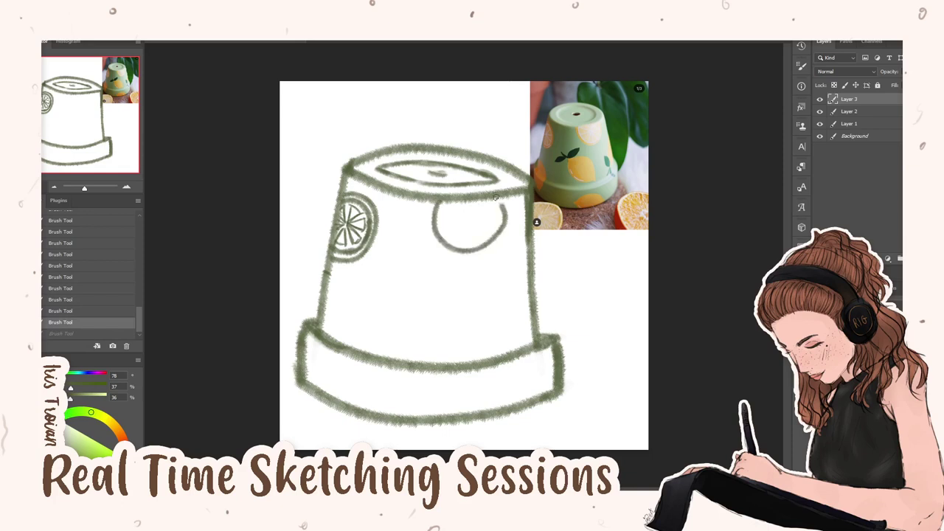
{"action": "key", "text": "ctrl+z"}
{"action": "left_click_drag", "start_coordinate": [437, 203], "coordinate": [495, 198]}
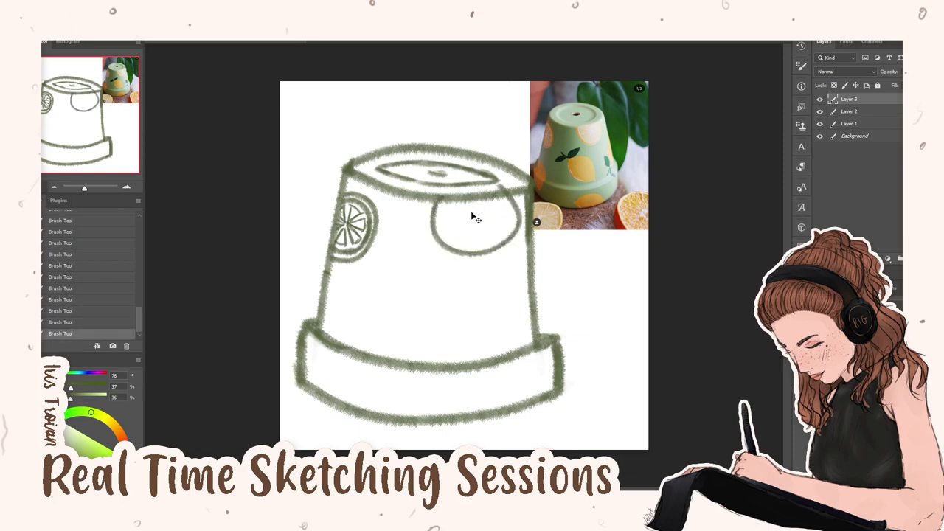
{"action": "key", "text": "ctrl+z"}
{"action": "left_click_drag", "start_coordinate": [437, 200], "coordinate": [495, 198]}
{"action": "key", "text": "ctrl+z"}
{"action": "key", "text": "ctrl+z"}
{"action": "left_click_drag", "start_coordinate": [435, 200], "coordinate": [498, 194]}
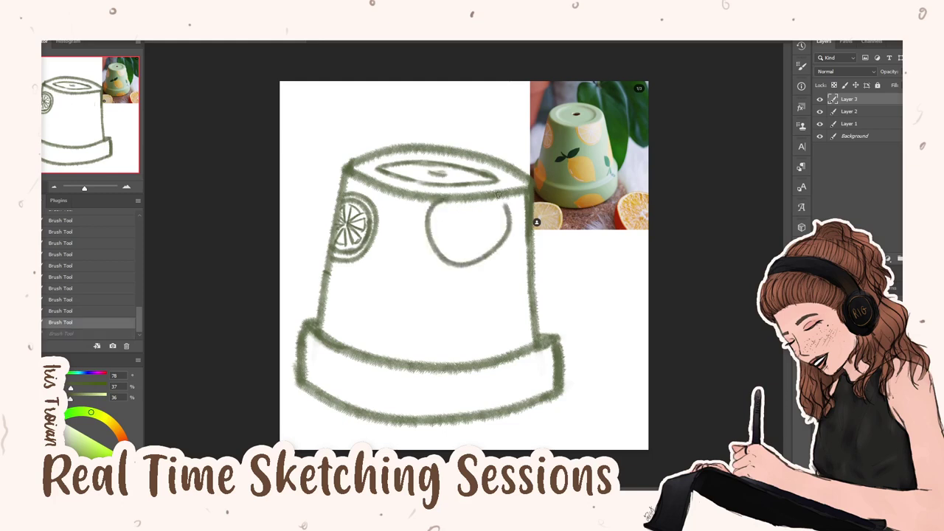
{"action": "key", "text": "ctrl+z"}
{"action": "mouse_move", "coordinate": [437, 200]}
{"action": "left_mouse_down"}
{"action": "mouse_move", "coordinate": [474, 266]}
{"action": "mouse_move", "coordinate": [502, 194]}
{"action": "left_mouse_up"}
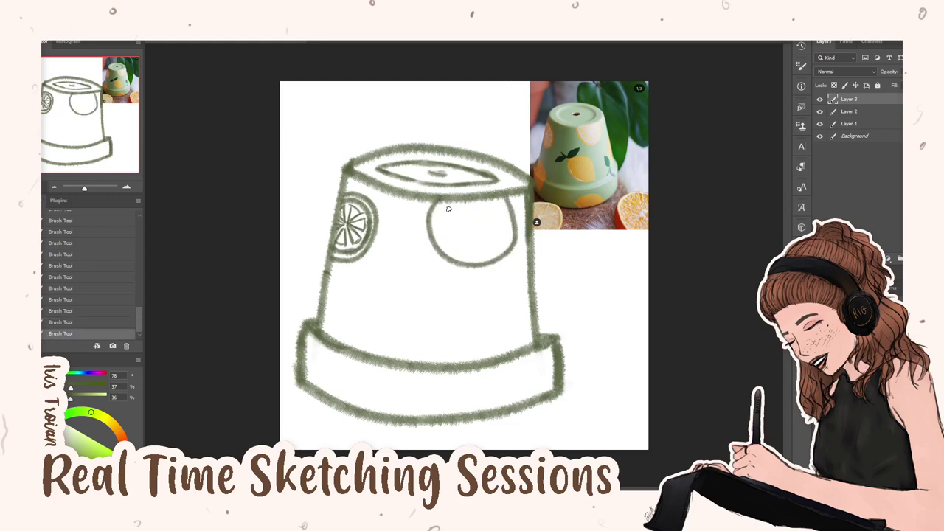
Add the inner rind ring along the inside of the oval
{"action": "left_click_drag", "start_coordinate": [445, 202], "coordinate": [457, 242]}
{"action": "key", "text": "ctrl+z"}
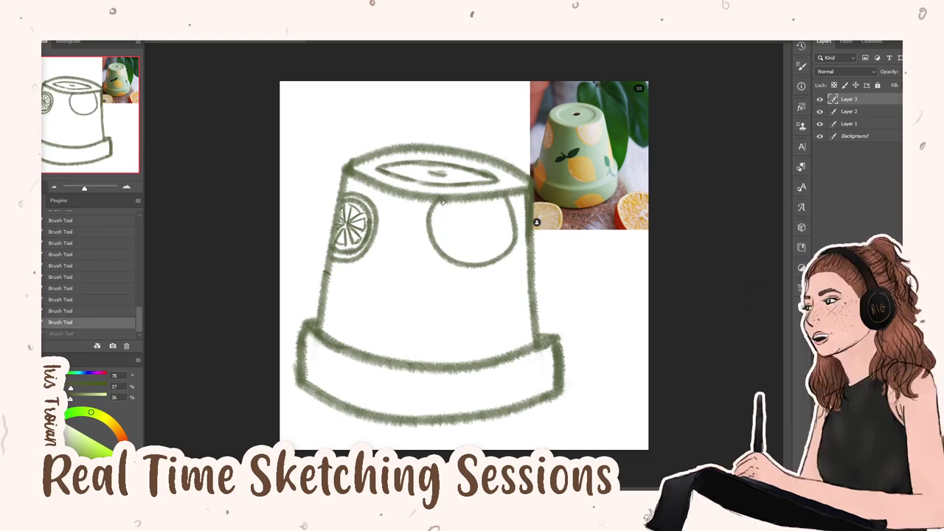
{"action": "mouse_move", "coordinate": [441, 200]}
{"action": "left_mouse_down"}
{"action": "mouse_move", "coordinate": [449, 247]}
{"action": "mouse_move", "coordinate": [469, 255]}
{"action": "mouse_move", "coordinate": [506, 236]}
{"action": "mouse_move", "coordinate": [496, 198]}
{"action": "left_mouse_up"}
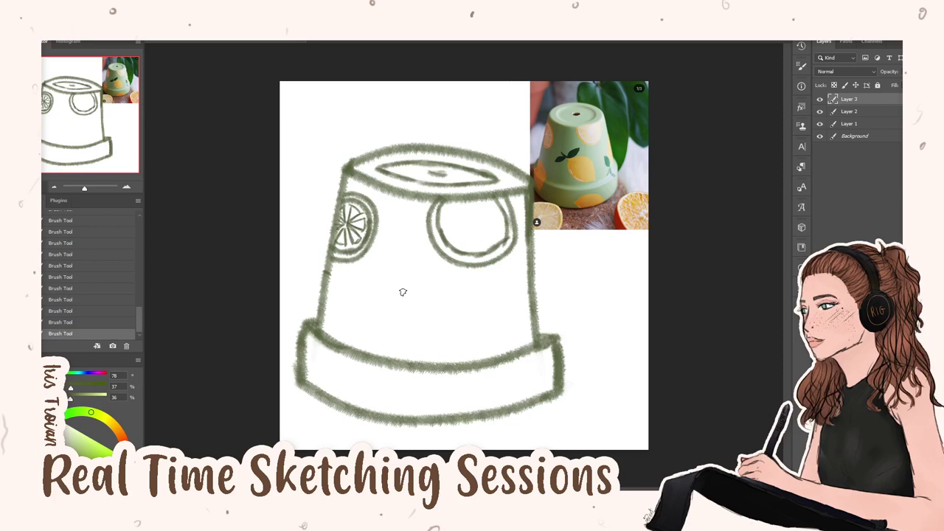
Sketch a whole lemon with stem mid-pot, then add segment lines in the left slice
{"action": "mouse_move", "coordinate": [400, 286]}
{"action": "left_mouse_down"}
{"action": "mouse_move", "coordinate": [447, 296]}
{"action": "mouse_move", "coordinate": [434, 296]}
{"action": "mouse_move", "coordinate": [473, 314]}
{"action": "mouse_move", "coordinate": [476, 354]}
{"action": "mouse_move", "coordinate": [443, 354]}
{"action": "mouse_move", "coordinate": [426, 341]}
{"action": "mouse_move", "coordinate": [425, 354]}
{"action": "mouse_move", "coordinate": [397, 292]}
{"action": "left_mouse_up"}
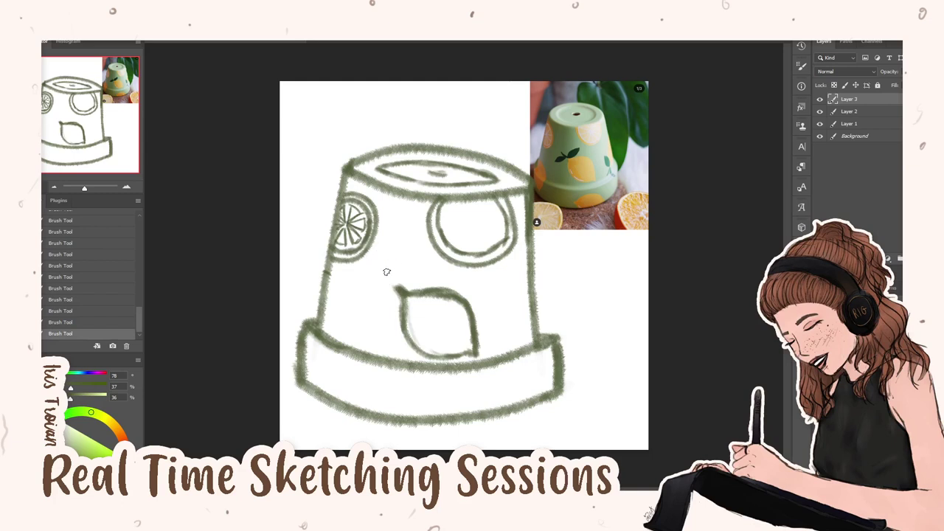
{"action": "mouse_move", "coordinate": [376, 262]}
{"action": "left_mouse_down"}
{"action": "mouse_move", "coordinate": [412, 292]}
{"action": "mouse_move", "coordinate": [417, 263]}
{"action": "mouse_move", "coordinate": [453, 263]}
{"action": "mouse_move", "coordinate": [413, 289]}
{"action": "mouse_move", "coordinate": [432, 267]}
{"action": "mouse_move", "coordinate": [409, 289]}
{"action": "mouse_move", "coordinate": [373, 282]}
{"action": "mouse_move", "coordinate": [369, 294]}
{"action": "mouse_move", "coordinate": [385, 290]}
{"action": "mouse_move", "coordinate": [351, 305]}
{"action": "mouse_move", "coordinate": [376, 312]}
{"action": "mouse_move", "coordinate": [401, 294]}
{"action": "mouse_move", "coordinate": [360, 305]}
{"action": "mouse_move", "coordinate": [393, 293]}
{"action": "mouse_move", "coordinate": [365, 300]}
{"action": "mouse_move", "coordinate": [398, 300]}
{"action": "mouse_move", "coordinate": [444, 356]}
{"action": "left_mouse_up"}
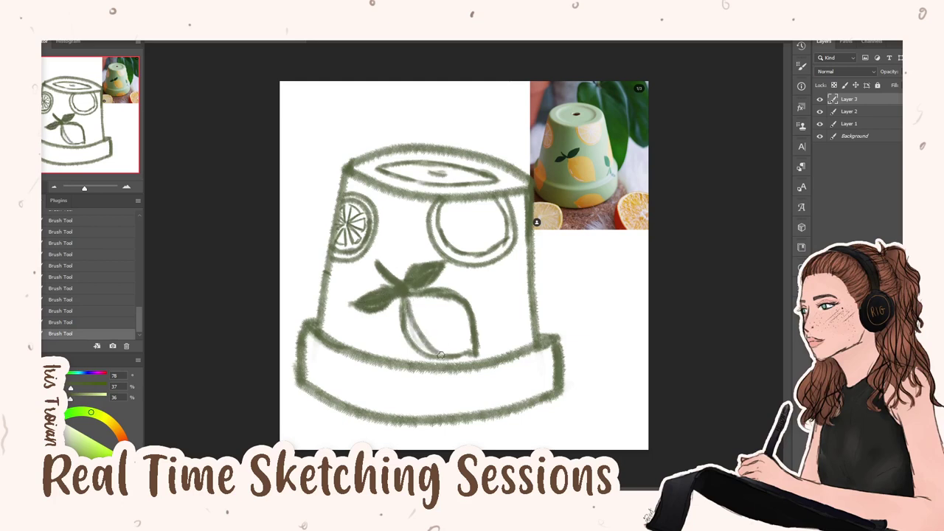
{"action": "left_click_drag", "start_coordinate": [410, 300], "coordinate": [443, 358]}
{"action": "left_click_drag", "start_coordinate": [407, 318], "coordinate": [441, 357]}
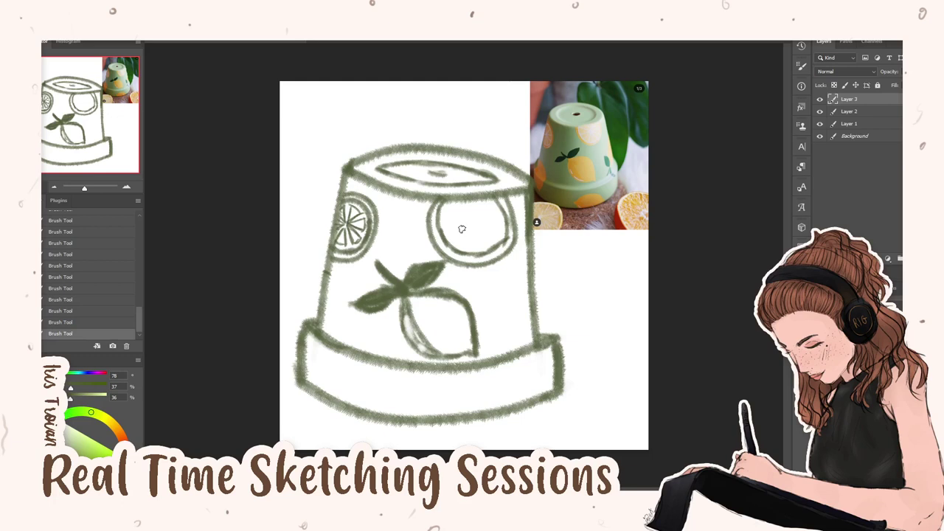
{"action": "mouse_move", "coordinate": [358, 224]}
{"action": "left_mouse_down"}
{"action": "mouse_move", "coordinate": [353, 230]}
{"action": "mouse_move", "coordinate": [354, 216]}
{"action": "left_mouse_up"}
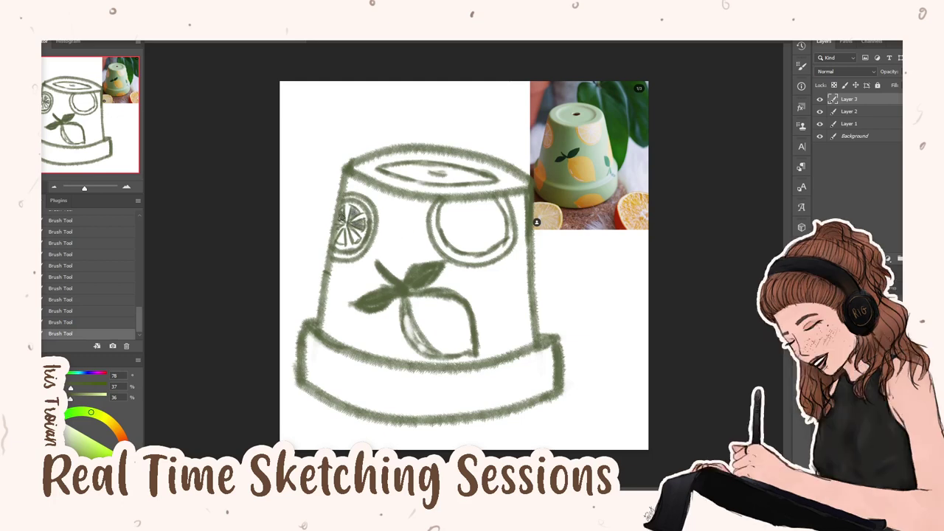
{"action": "mouse_move", "coordinate": [349, 226]}
{"action": "left_mouse_down"}
{"action": "mouse_move", "coordinate": [339, 243]}
{"action": "mouse_move", "coordinate": [366, 234]}
{"action": "left_mouse_up"}
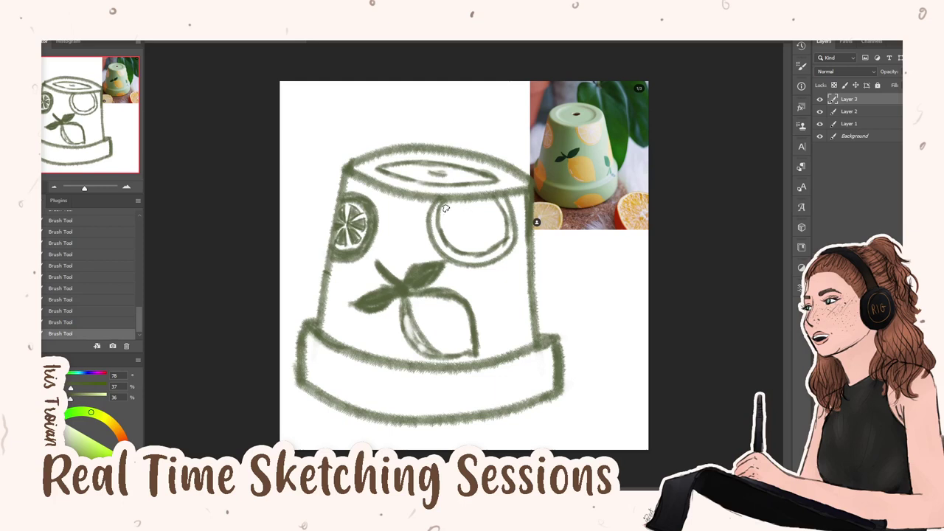
Thicken the right slice's rind outline, especially its lower and left sides
{"action": "mouse_move", "coordinate": [432, 214]}
{"action": "left_mouse_down"}
{"action": "mouse_move", "coordinate": [450, 254]}
{"action": "mouse_move", "coordinate": [472, 261]}
{"action": "left_mouse_up"}
{"action": "mouse_move", "coordinate": [441, 233]}
{"action": "left_mouse_down"}
{"action": "mouse_move", "coordinate": [497, 264]}
{"action": "mouse_move", "coordinate": [515, 230]}
{"action": "mouse_move", "coordinate": [501, 200]}
{"action": "mouse_move", "coordinate": [500, 248]}
{"action": "mouse_move", "coordinate": [477, 252]}
{"action": "left_mouse_up"}
{"action": "mouse_move", "coordinate": [441, 204]}
{"action": "left_mouse_down"}
{"action": "mouse_move", "coordinate": [450, 251]}
{"action": "mouse_move", "coordinate": [435, 231]}
{"action": "mouse_move", "coordinate": [469, 261]}
{"action": "left_mouse_up"}
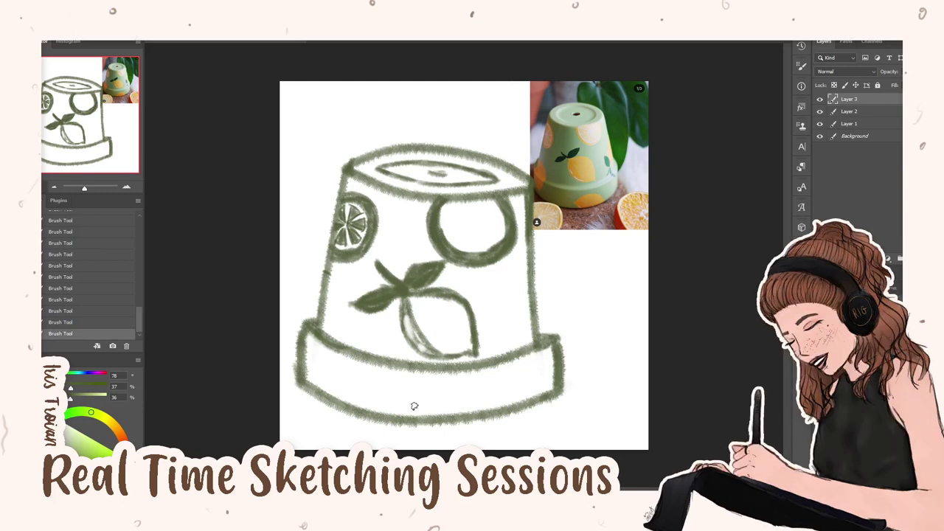
Sketch partial lemons on the bottom rim, lower left and right side, plus a leaf
{"action": "mouse_move", "coordinate": [413, 404]}
{"action": "left_mouse_down"}
{"action": "mouse_move", "coordinate": [427, 418]}
{"action": "mouse_move", "coordinate": [427, 399]}
{"action": "mouse_move", "coordinate": [472, 383]}
{"action": "mouse_move", "coordinate": [523, 413]}
{"action": "left_mouse_up"}
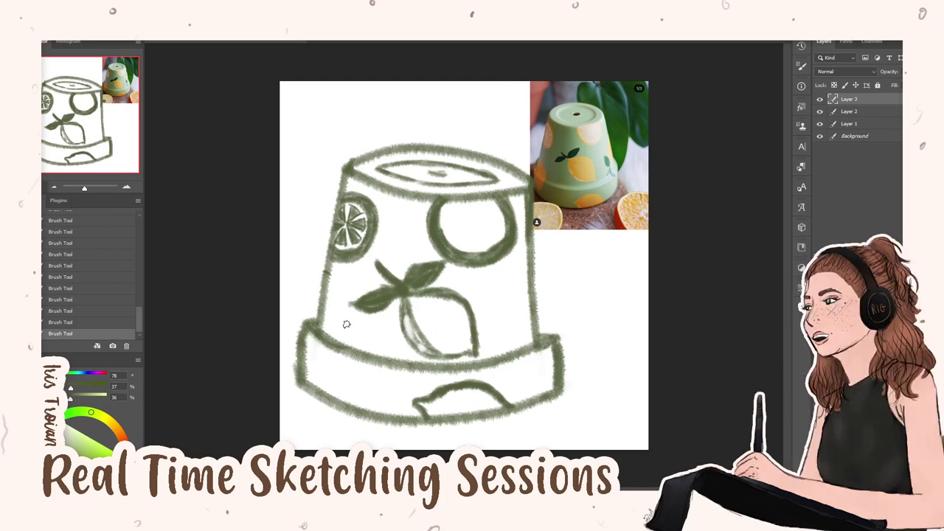
{"action": "mouse_move", "coordinate": [324, 303]}
{"action": "left_mouse_down"}
{"action": "mouse_move", "coordinate": [346, 316]}
{"action": "mouse_move", "coordinate": [335, 398]}
{"action": "mouse_move", "coordinate": [311, 336]}
{"action": "left_mouse_up"}
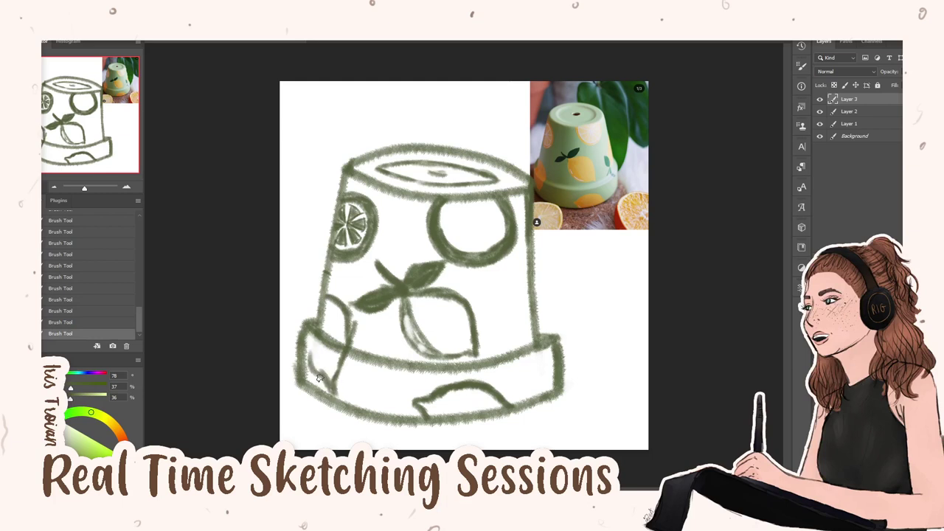
{"action": "mouse_move", "coordinate": [320, 378]}
{"action": "left_mouse_down"}
{"action": "mouse_move", "coordinate": [312, 324]}
{"action": "mouse_move", "coordinate": [307, 369]}
{"action": "mouse_move", "coordinate": [332, 394]}
{"action": "mouse_move", "coordinate": [339, 359]}
{"action": "mouse_move", "coordinate": [350, 358]}
{"action": "mouse_move", "coordinate": [346, 321]}
{"action": "left_mouse_up"}
{"action": "left_click_drag", "start_coordinate": [346, 369], "coordinate": [353, 327]}
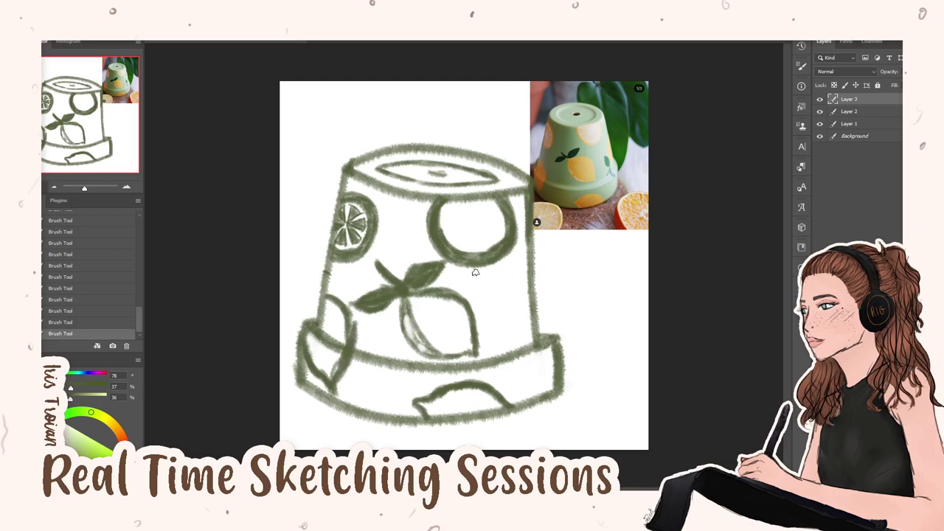
{"action": "mouse_move", "coordinate": [526, 276]}
{"action": "left_mouse_down"}
{"action": "mouse_move", "coordinate": [516, 281]}
{"action": "mouse_move", "coordinate": [507, 329]}
{"action": "left_mouse_up"}
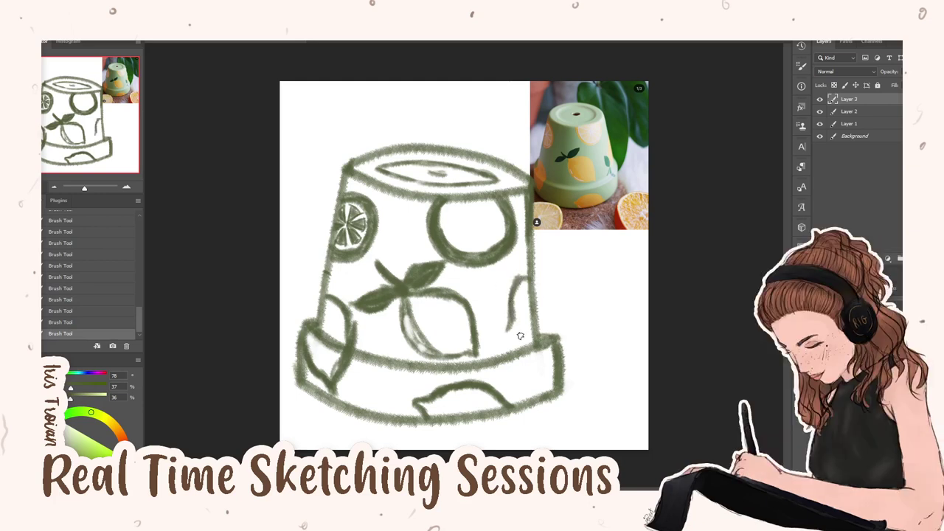
{"action": "left_click_drag", "start_coordinate": [509, 325], "coordinate": [514, 333]}
{"action": "mouse_move", "coordinate": [490, 351]}
{"action": "left_mouse_down"}
{"action": "mouse_move", "coordinate": [506, 329]}
{"action": "mouse_move", "coordinate": [489, 312]}
{"action": "mouse_move", "coordinate": [527, 361]}
{"action": "mouse_move", "coordinate": [489, 314]}
{"action": "left_mouse_up"}
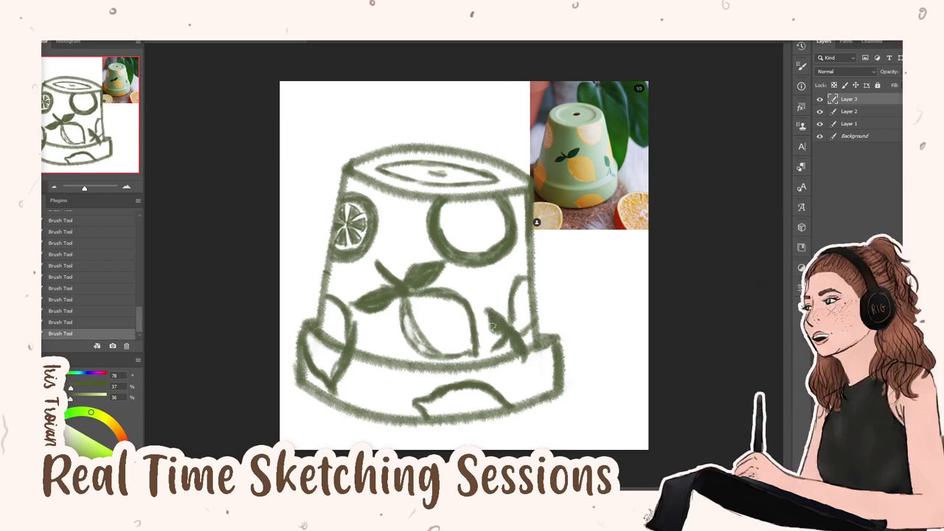
Hatch shading into the bottom, lower-left, middle and right-side lemons
{"action": "mouse_move", "coordinate": [446, 407]}
{"action": "left_mouse_down"}
{"action": "mouse_move", "coordinate": [432, 404]}
{"action": "mouse_move", "coordinate": [428, 414]}
{"action": "left_mouse_up"}
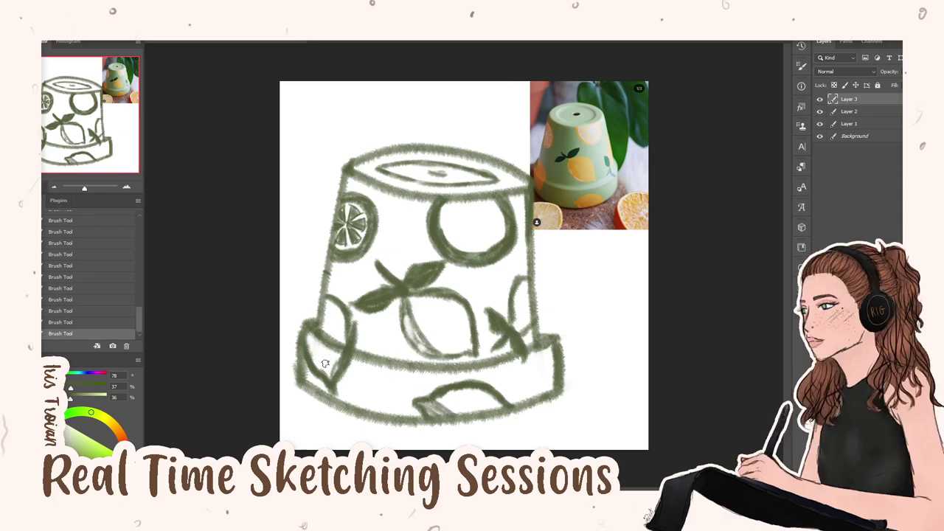
{"action": "left_click_drag", "start_coordinate": [322, 338], "coordinate": [326, 370]}
{"action": "mouse_move", "coordinate": [313, 334]}
{"action": "left_mouse_down"}
{"action": "mouse_move", "coordinate": [317, 370]}
{"action": "mouse_move", "coordinate": [329, 373]}
{"action": "left_mouse_up"}
{"action": "left_click_drag", "start_coordinate": [325, 317], "coordinate": [332, 380]}
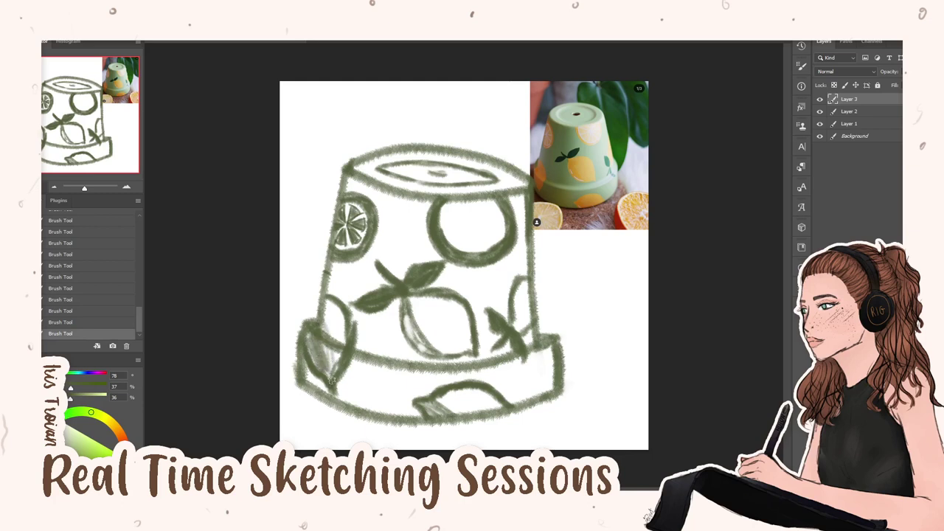
{"action": "mouse_move", "coordinate": [413, 320]}
{"action": "left_mouse_down"}
{"action": "mouse_move", "coordinate": [439, 353]}
{"action": "mouse_move", "coordinate": [425, 337]}
{"action": "left_mouse_up"}
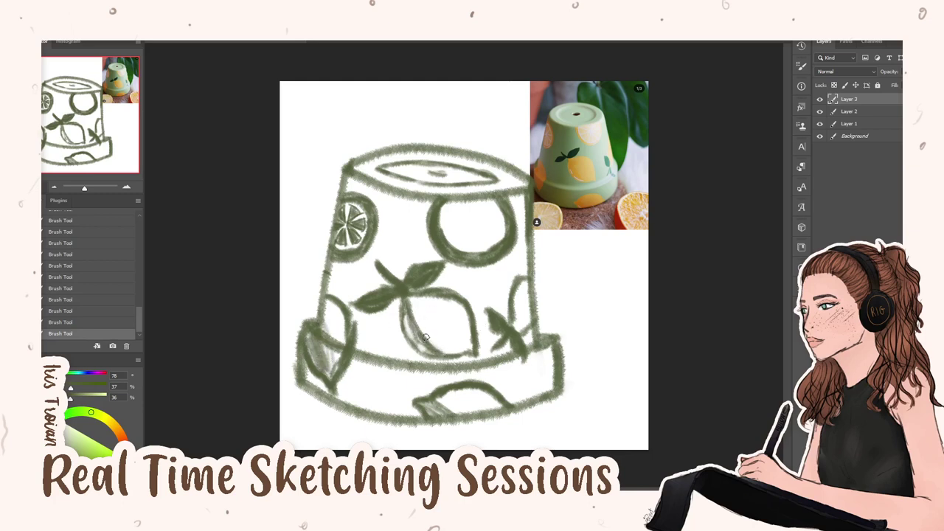
{"action": "mouse_move", "coordinate": [409, 302]}
{"action": "left_mouse_down"}
{"action": "mouse_move", "coordinate": [461, 355]}
{"action": "mouse_move", "coordinate": [467, 346]}
{"action": "left_mouse_up"}
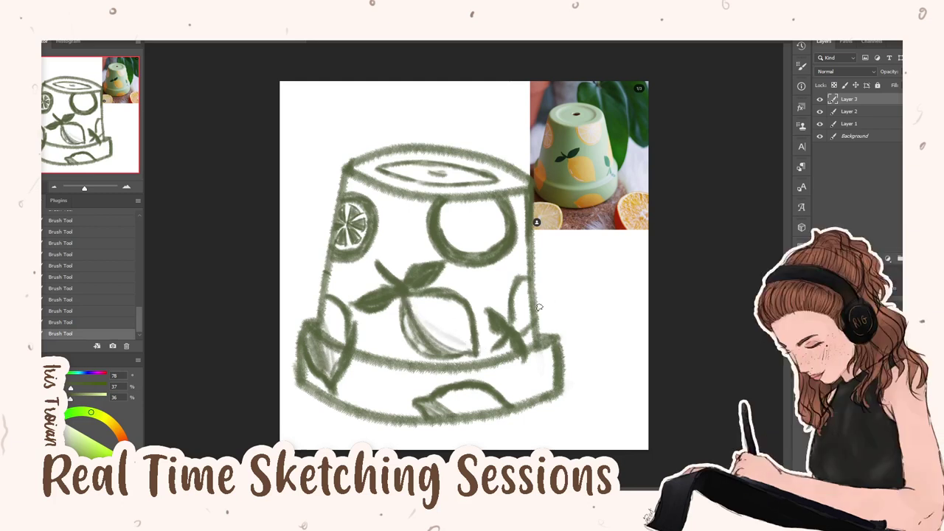
{"action": "mouse_move", "coordinate": [534, 310]}
{"action": "left_mouse_down"}
{"action": "mouse_move", "coordinate": [513, 329]}
{"action": "mouse_move", "coordinate": [522, 339]}
{"action": "mouse_move", "coordinate": [515, 329]}
{"action": "left_mouse_up"}
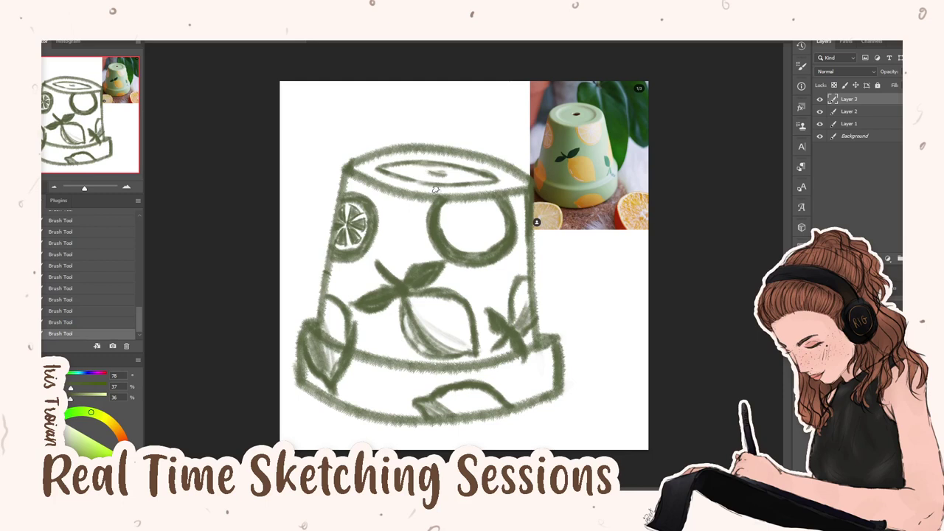
Add segment lines to the large right slice and pale highlights in the middle and lower-left lemons
{"action": "mouse_move", "coordinate": [464, 196]}
{"action": "left_mouse_down"}
{"action": "mouse_move", "coordinate": [470, 218]}
{"action": "mouse_move", "coordinate": [476, 196]}
{"action": "mouse_move", "coordinate": [471, 215]}
{"action": "mouse_move", "coordinate": [457, 207]}
{"action": "mouse_move", "coordinate": [472, 221]}
{"action": "mouse_move", "coordinate": [441, 223]}
{"action": "mouse_move", "coordinate": [463, 219]}
{"action": "mouse_move", "coordinate": [475, 230]}
{"action": "mouse_move", "coordinate": [446, 244]}
{"action": "mouse_move", "coordinate": [450, 230]}
{"action": "mouse_move", "coordinate": [483, 230]}
{"action": "mouse_move", "coordinate": [486, 247]}
{"action": "mouse_move", "coordinate": [472, 242]}
{"action": "mouse_move", "coordinate": [476, 226]}
{"action": "mouse_move", "coordinate": [487, 219]}
{"action": "mouse_move", "coordinate": [506, 230]}
{"action": "mouse_move", "coordinate": [484, 221]}
{"action": "mouse_move", "coordinate": [498, 233]}
{"action": "mouse_move", "coordinate": [484, 208]}
{"action": "mouse_move", "coordinate": [497, 220]}
{"action": "mouse_move", "coordinate": [493, 207]}
{"action": "mouse_move", "coordinate": [482, 219]}
{"action": "mouse_move", "coordinate": [490, 210]}
{"action": "left_mouse_up"}
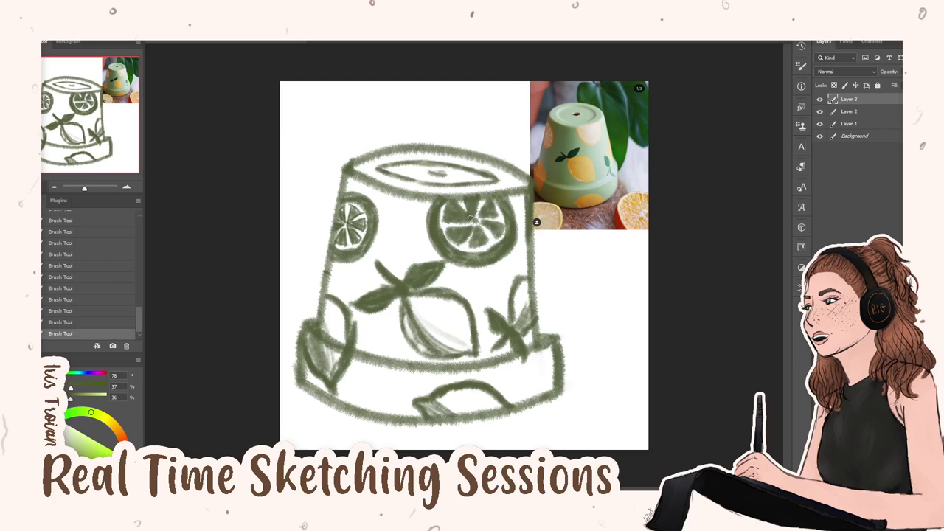
{"action": "left_click_drag", "start_coordinate": [407, 320], "coordinate": [420, 344]}
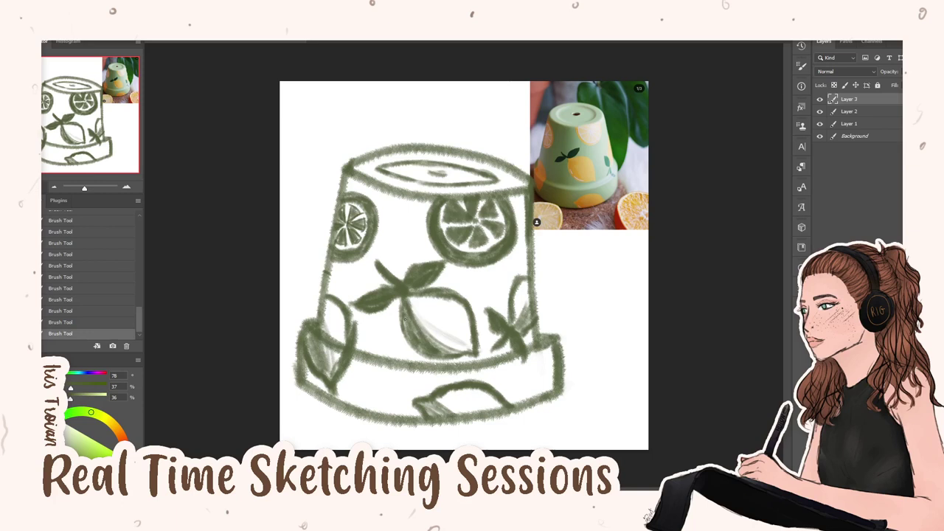
{"action": "left_click_drag", "start_coordinate": [404, 318], "coordinate": [409, 335]}
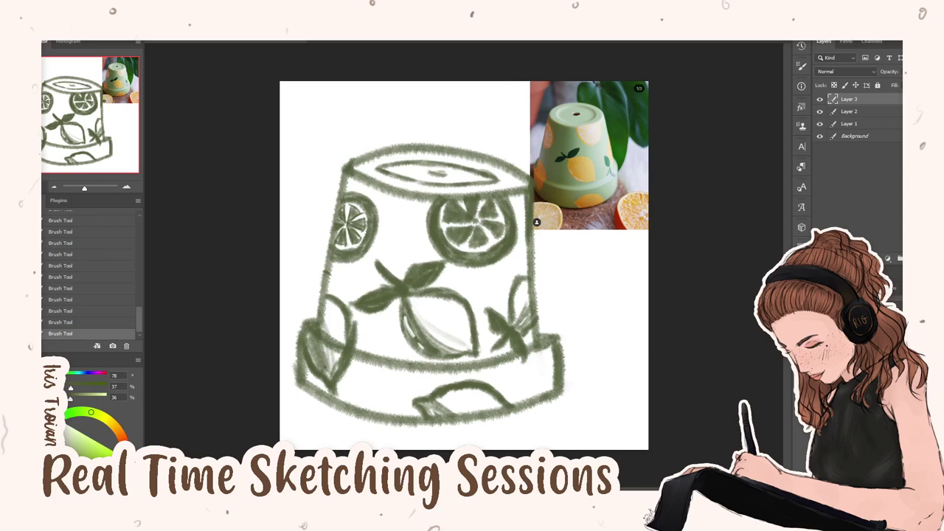
{"action": "left_click_drag", "start_coordinate": [324, 366], "coordinate": [319, 365]}
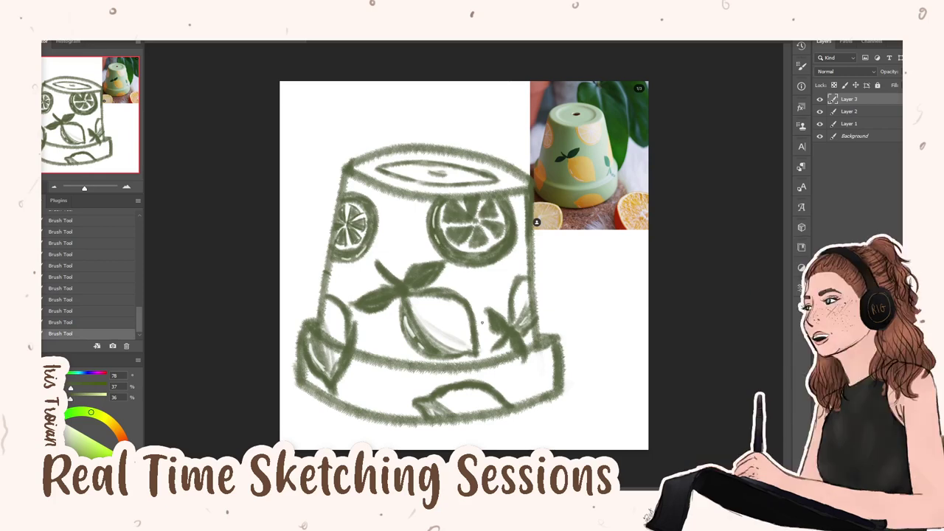
{"action": "left_click_drag", "start_coordinate": [407, 278], "coordinate": [427, 267]}
{"action": "key", "text": "ctrl+z"}
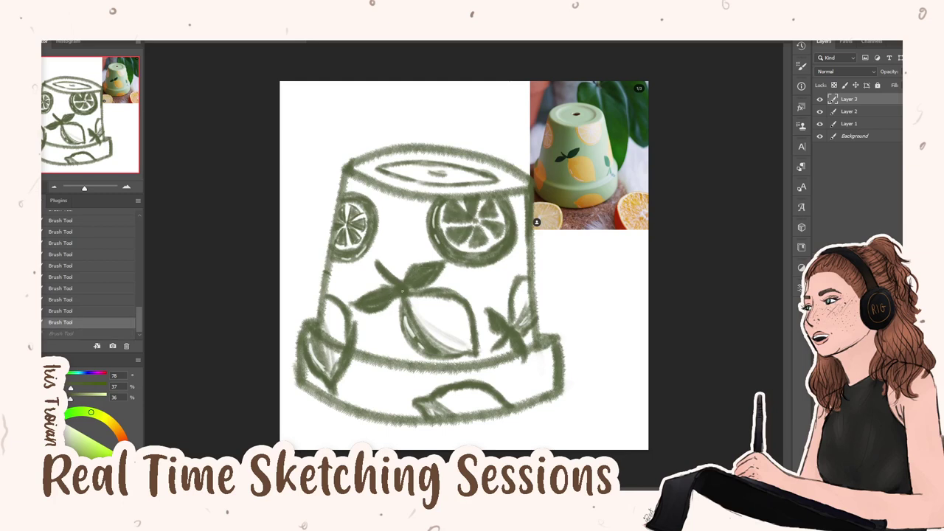
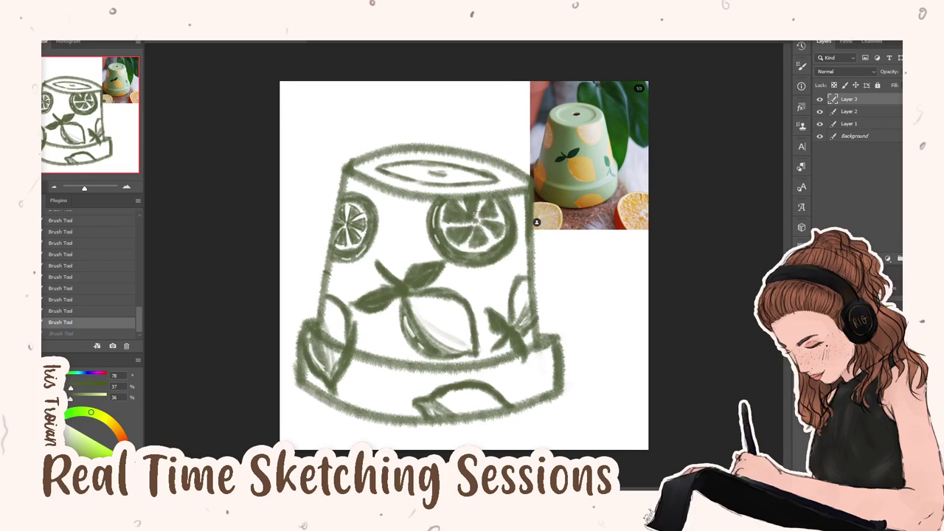
Add a new layer under the line art and sample a light sage green from the reference photo
{"action": "left_click", "coordinate": [869, 112]}
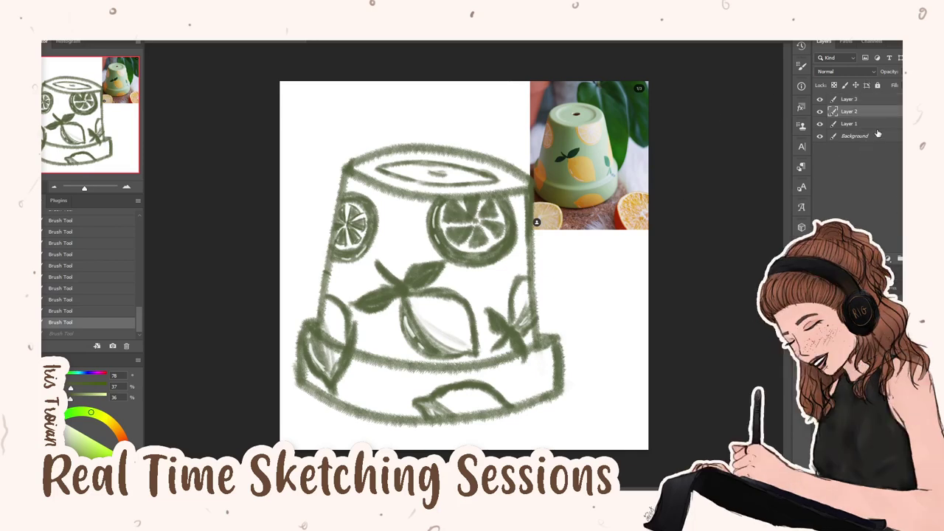
{"action": "left_click", "coordinate": [874, 124]}
{"action": "key", "text": "ctrl+shift+alt+n"}
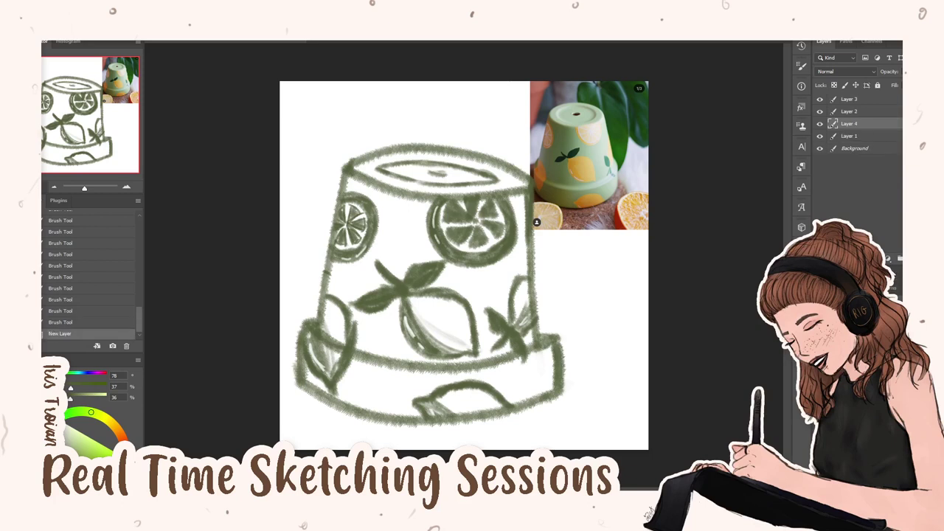
{"action": "left_click", "coordinate": [588, 151], "text": "alt"}
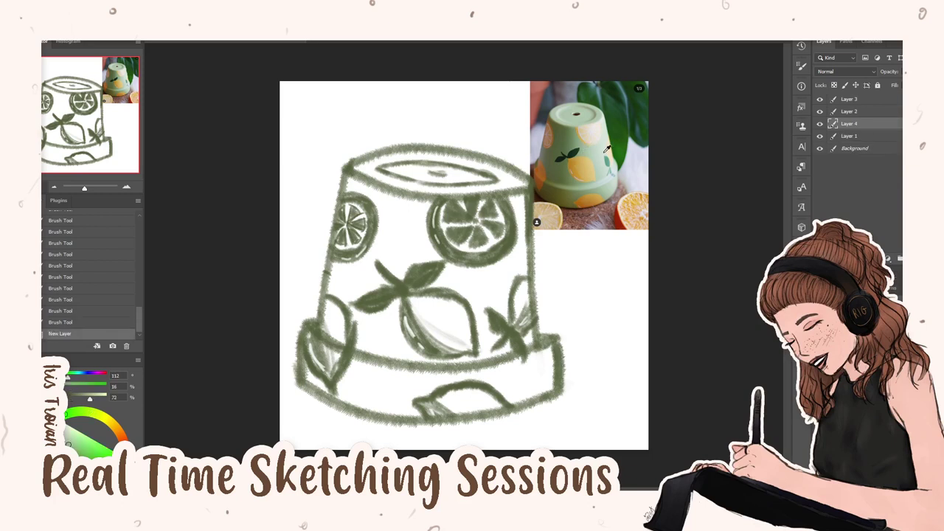
{"action": "left_click", "coordinate": [580, 116], "text": "alt"}
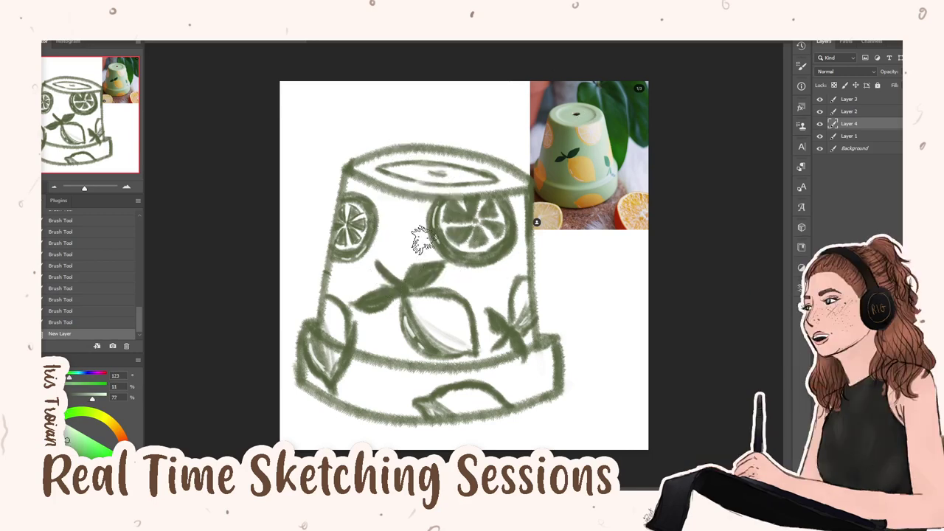
Brush light sage green over the whole pot body, then mix a pale blue paint colour
{"action": "mouse_move", "coordinate": [413, 206]}
{"action": "left_mouse_down"}
{"action": "mouse_move", "coordinate": [399, 332]}
{"action": "mouse_move", "coordinate": [379, 339]}
{"action": "mouse_move", "coordinate": [369, 222]}
{"action": "left_mouse_up"}
{"action": "left_click_drag", "start_coordinate": [357, 347], "coordinate": [376, 199]}
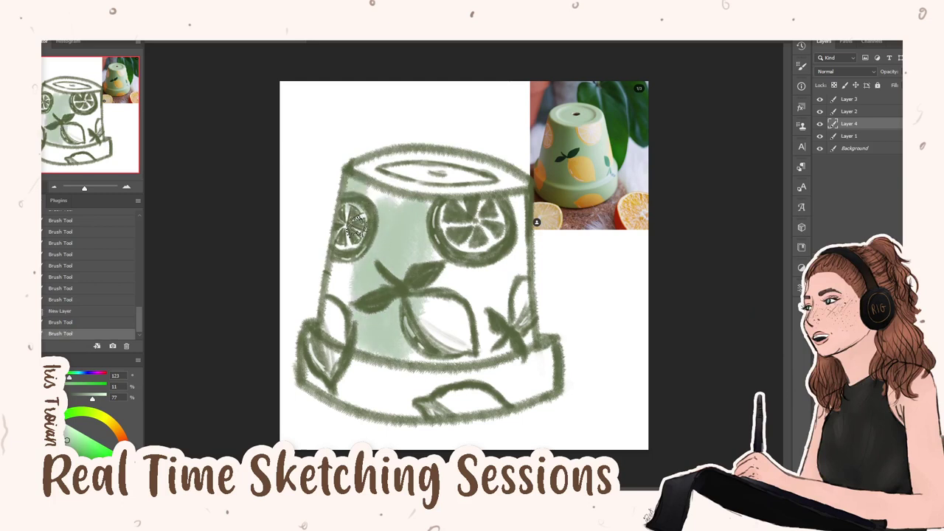
{"action": "mouse_move", "coordinate": [378, 206]}
{"action": "left_mouse_down"}
{"action": "mouse_move", "coordinate": [343, 236]}
{"action": "mouse_move", "coordinate": [333, 288]}
{"action": "mouse_move", "coordinate": [337, 332]}
{"action": "mouse_move", "coordinate": [373, 387]}
{"action": "left_mouse_up"}
{"action": "mouse_move", "coordinate": [314, 333]}
{"action": "left_mouse_down"}
{"action": "mouse_move", "coordinate": [328, 391]}
{"action": "mouse_move", "coordinate": [352, 394]}
{"action": "mouse_move", "coordinate": [384, 378]}
{"action": "mouse_move", "coordinate": [367, 366]}
{"action": "mouse_move", "coordinate": [392, 407]}
{"action": "mouse_move", "coordinate": [366, 401]}
{"action": "mouse_move", "coordinate": [480, 401]}
{"action": "mouse_move", "coordinate": [481, 412]}
{"action": "mouse_move", "coordinate": [548, 380]}
{"action": "mouse_move", "coordinate": [542, 346]}
{"action": "mouse_move", "coordinate": [539, 371]}
{"action": "mouse_move", "coordinate": [487, 384]}
{"action": "mouse_move", "coordinate": [436, 380]}
{"action": "mouse_move", "coordinate": [494, 388]}
{"action": "mouse_move", "coordinate": [521, 371]}
{"action": "mouse_move", "coordinate": [389, 354]}
{"action": "mouse_move", "coordinate": [448, 336]}
{"action": "mouse_move", "coordinate": [458, 354]}
{"action": "mouse_move", "coordinate": [413, 328]}
{"action": "mouse_move", "coordinate": [439, 310]}
{"action": "mouse_move", "coordinate": [463, 345]}
{"action": "mouse_move", "coordinate": [435, 302]}
{"action": "mouse_move", "coordinate": [422, 209]}
{"action": "mouse_move", "coordinate": [446, 212]}
{"action": "mouse_move", "coordinate": [461, 298]}
{"action": "mouse_move", "coordinate": [491, 350]}
{"action": "left_mouse_up"}
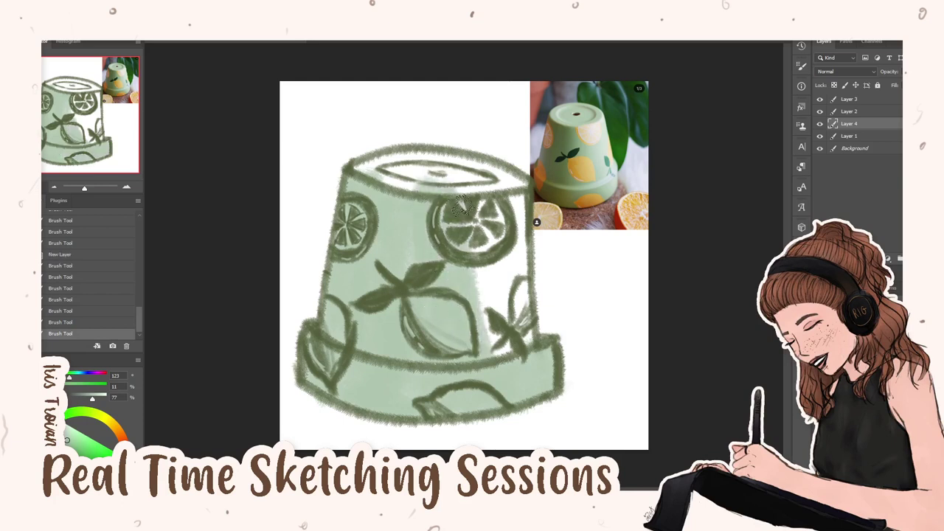
{"action": "mouse_move", "coordinate": [479, 277]}
{"action": "left_mouse_down"}
{"action": "mouse_move", "coordinate": [468, 229]}
{"action": "mouse_move", "coordinate": [494, 346]}
{"action": "mouse_move", "coordinate": [509, 295]}
{"action": "mouse_move", "coordinate": [520, 324]}
{"action": "mouse_move", "coordinate": [518, 290]}
{"action": "mouse_move", "coordinate": [525, 332]}
{"action": "mouse_move", "coordinate": [509, 193]}
{"action": "mouse_move", "coordinate": [522, 233]}
{"action": "mouse_move", "coordinate": [520, 185]}
{"action": "mouse_move", "coordinate": [365, 188]}
{"action": "mouse_move", "coordinate": [363, 171]}
{"action": "mouse_move", "coordinate": [446, 162]}
{"action": "mouse_move", "coordinate": [503, 178]}
{"action": "mouse_move", "coordinate": [387, 180]}
{"action": "mouse_move", "coordinate": [486, 201]}
{"action": "mouse_move", "coordinate": [428, 207]}
{"action": "mouse_move", "coordinate": [435, 236]}
{"action": "mouse_move", "coordinate": [400, 254]}
{"action": "left_mouse_up"}
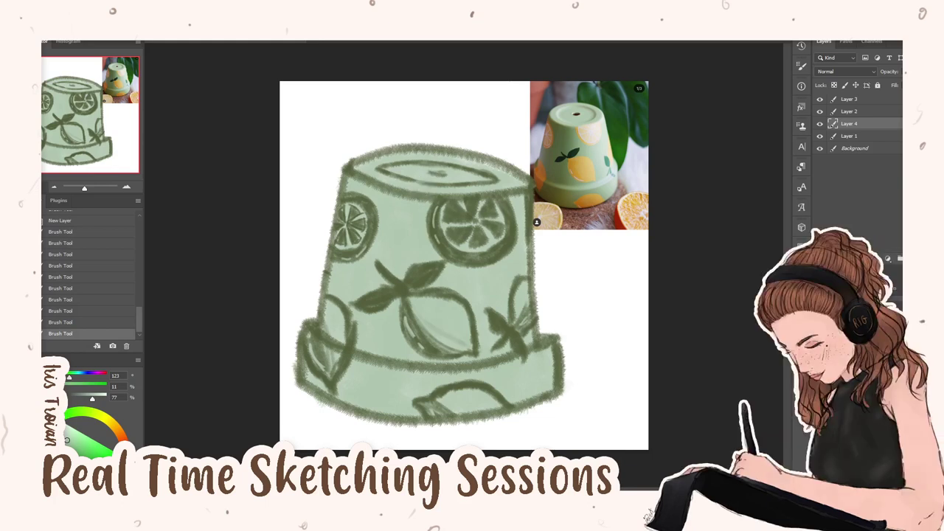
{"action": "left_click_drag", "start_coordinate": [69, 377], "coordinate": [83, 377]}
{"action": "mouse_move", "coordinate": [67, 439]}
{"action": "left_mouse_down"}
{"action": "mouse_move", "coordinate": [83, 422]}
{"action": "mouse_move", "coordinate": [79, 431]}
{"action": "left_mouse_up"}
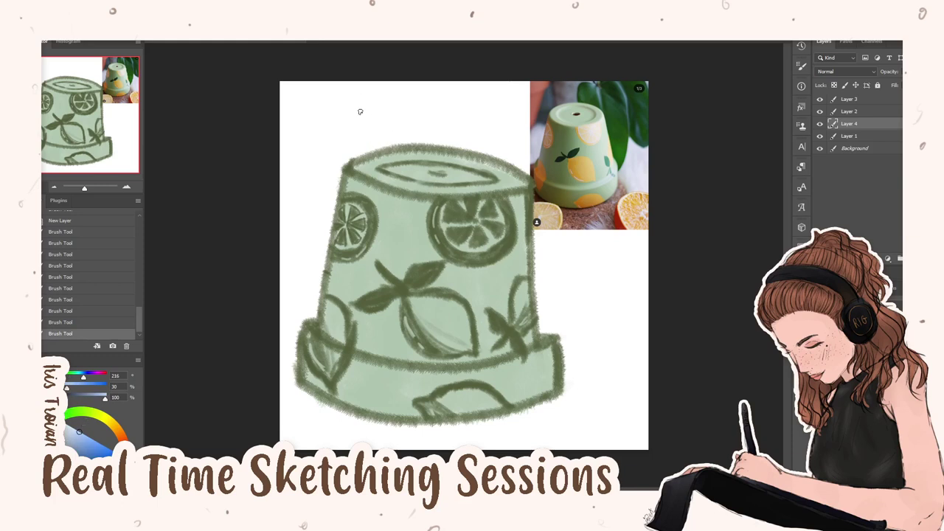
Paint two light-blue ovals above the pot and fill the Background layer dark grey
{"action": "left_click_drag", "start_coordinate": [364, 98], "coordinate": [370, 124]}
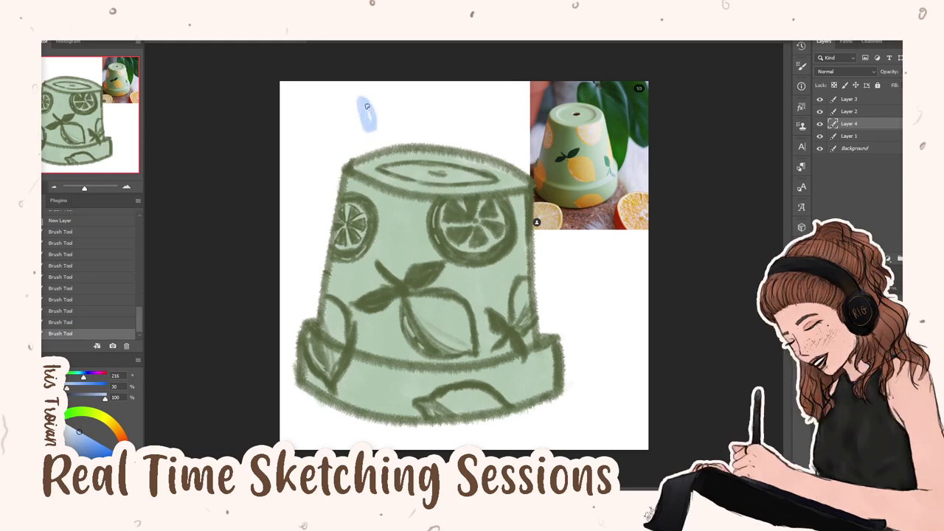
{"action": "mouse_move", "coordinate": [301, 132]}
{"action": "left_mouse_down"}
{"action": "mouse_move", "coordinate": [304, 158]}
{"action": "mouse_move", "coordinate": [299, 137]}
{"action": "left_mouse_up"}
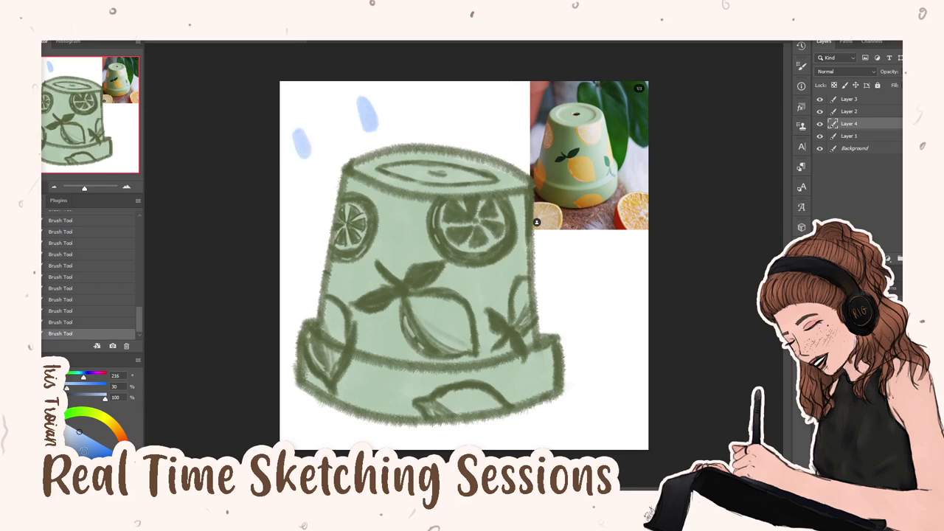
{"action": "left_click_drag", "start_coordinate": [67, 387], "coordinate": [64, 387]}
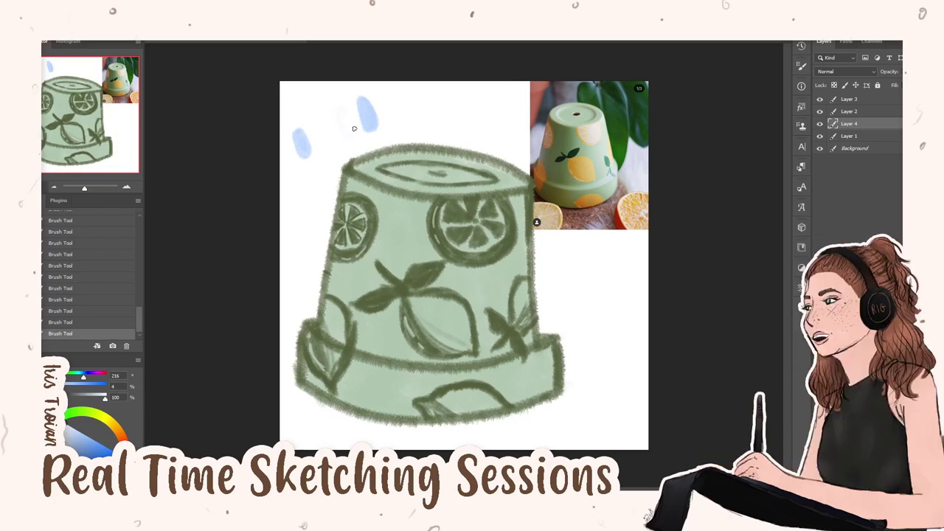
{"action": "left_click", "coordinate": [855, 148]}
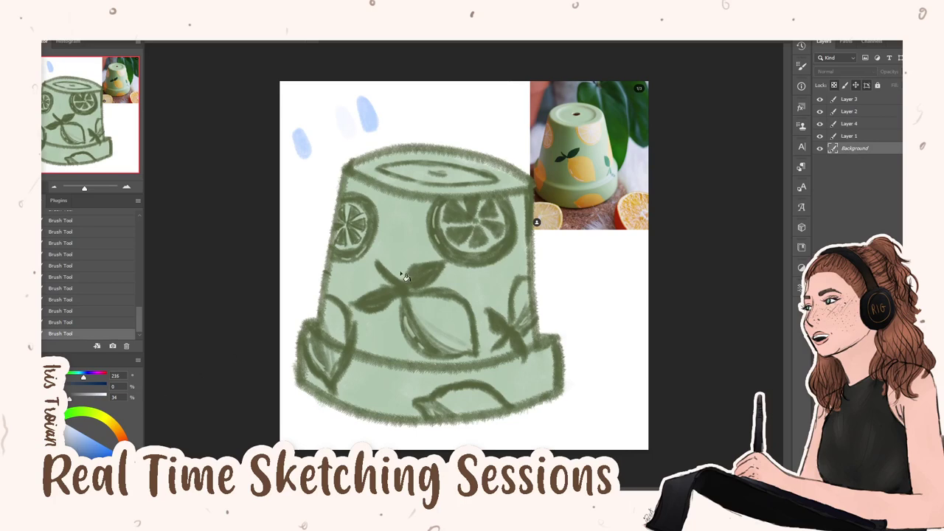
{"action": "left_click", "coordinate": [451, 311]}
Paint two near-white ovals between the blue ones on Layer 4
{"action": "key", "text": "x"}
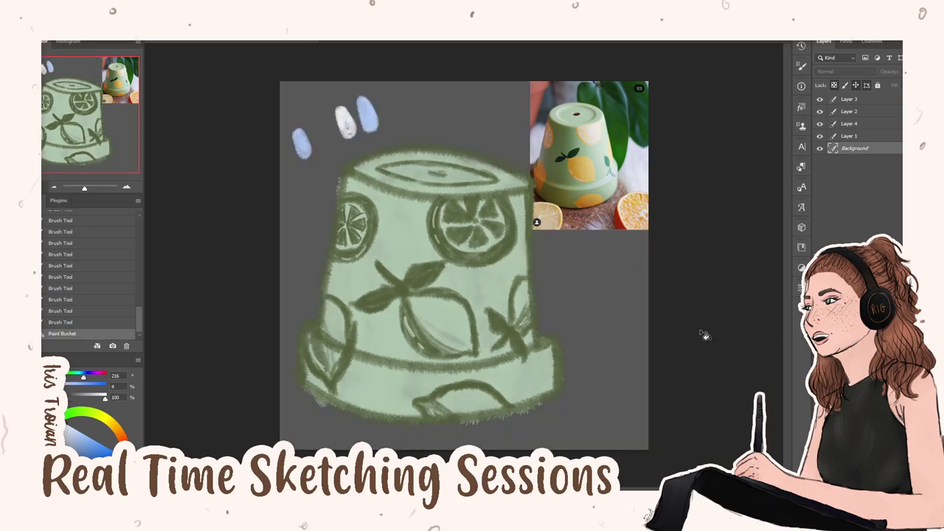
{"action": "left_click", "coordinate": [849, 125]}
{"action": "left_click_drag", "start_coordinate": [324, 122], "coordinate": [318, 146]}
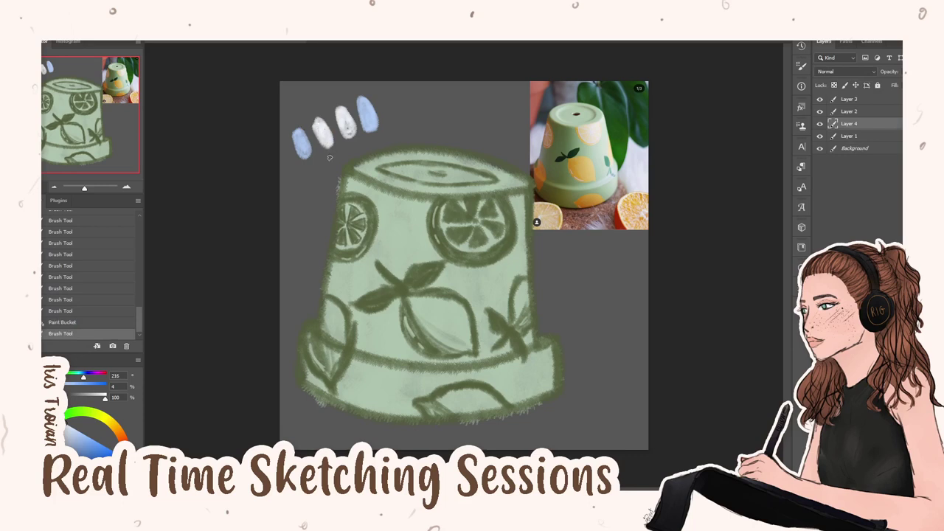
{"action": "left_click_drag", "start_coordinate": [347, 115], "coordinate": [346, 134]}
Add a small light-blue oval on the right and dab blue spots onto the white ovals
{"action": "left_click", "coordinate": [365, 116], "text": "alt"}
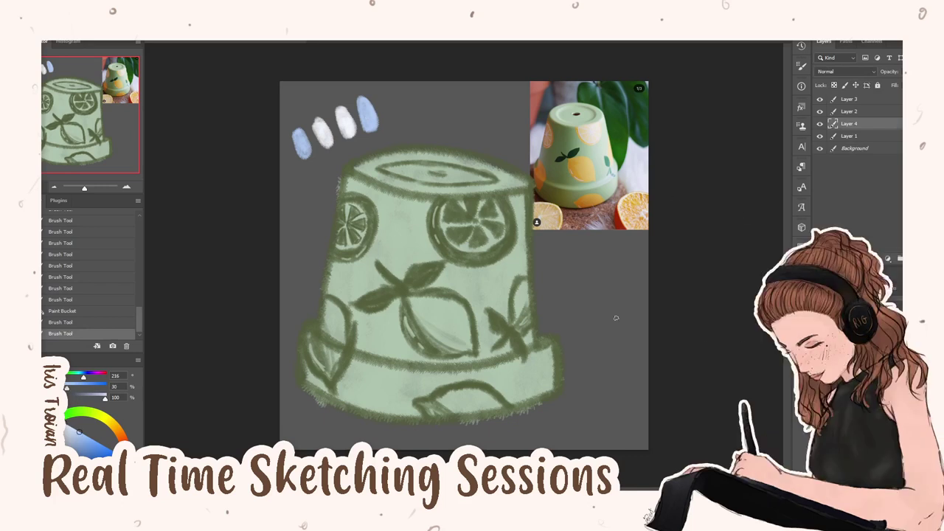
{"action": "mouse_move", "coordinate": [399, 140]}
{"action": "left_mouse_down"}
{"action": "mouse_move", "coordinate": [406, 124]}
{"action": "mouse_move", "coordinate": [407, 136]}
{"action": "left_mouse_up"}
{"action": "left_click", "coordinate": [367, 118]}
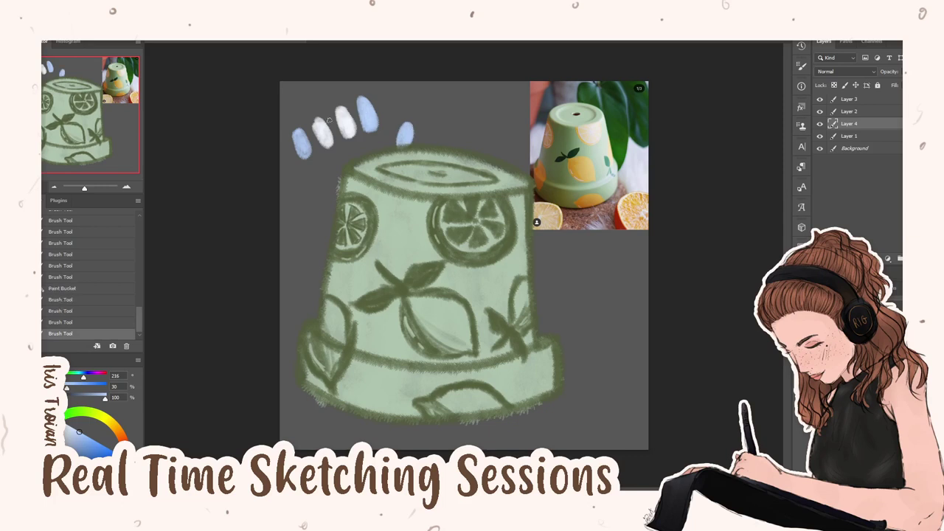
{"action": "left_click", "coordinate": [322, 130]}
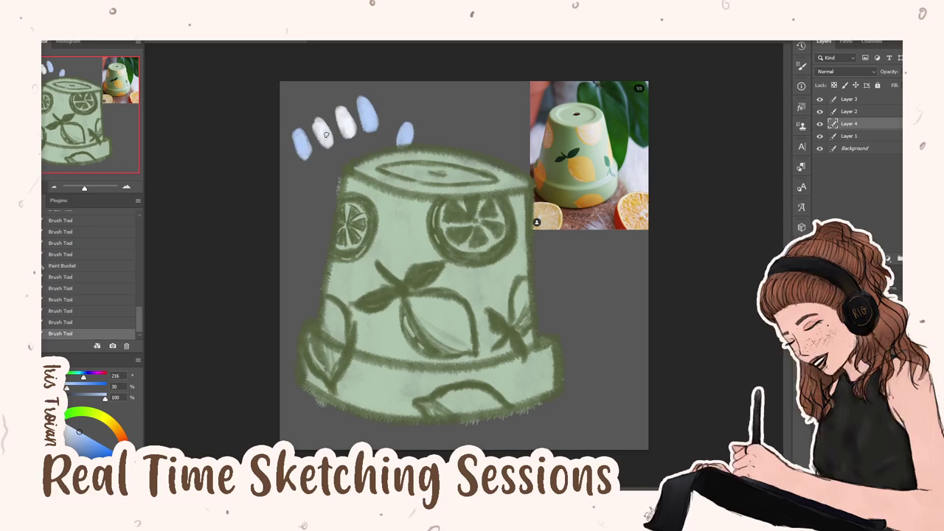
{"action": "left_click", "coordinate": [367, 118]}
{"action": "left_click", "coordinate": [410, 139]}
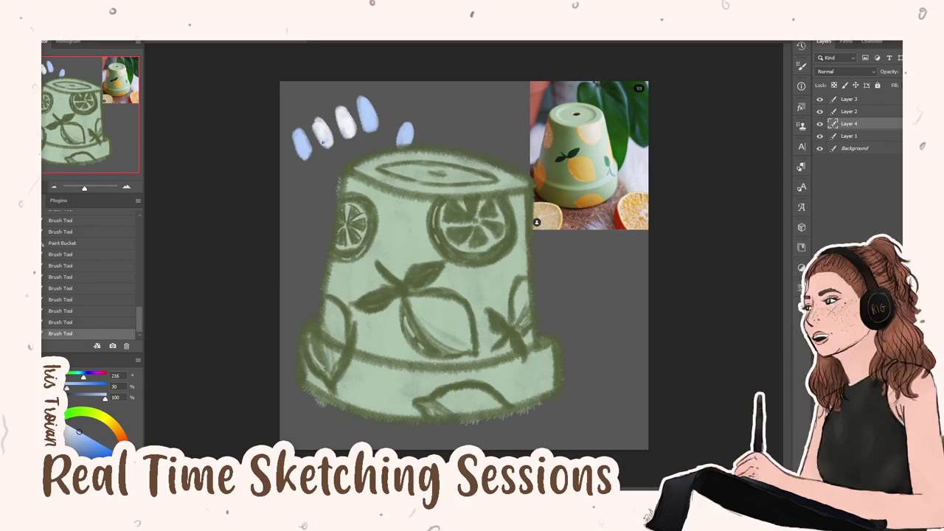
{"action": "left_click", "coordinate": [323, 143]}
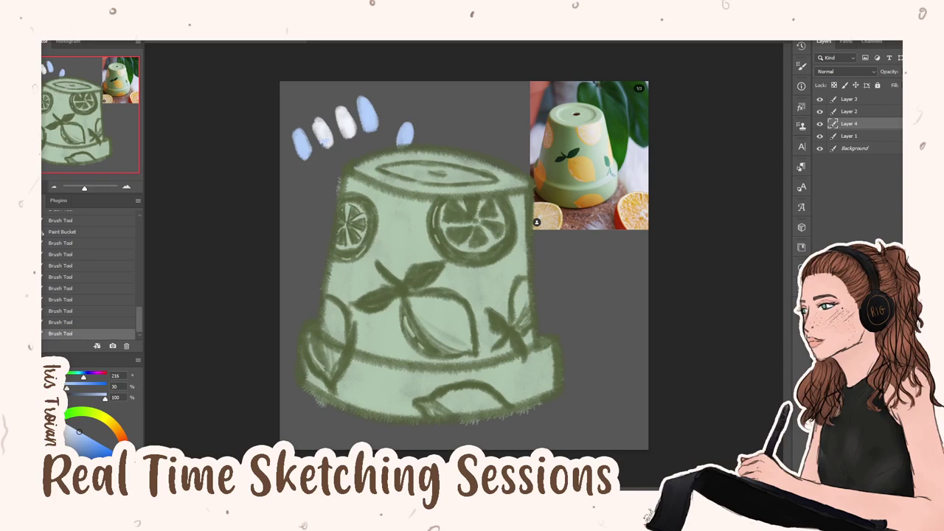
{"action": "left_click", "coordinate": [324, 142]}
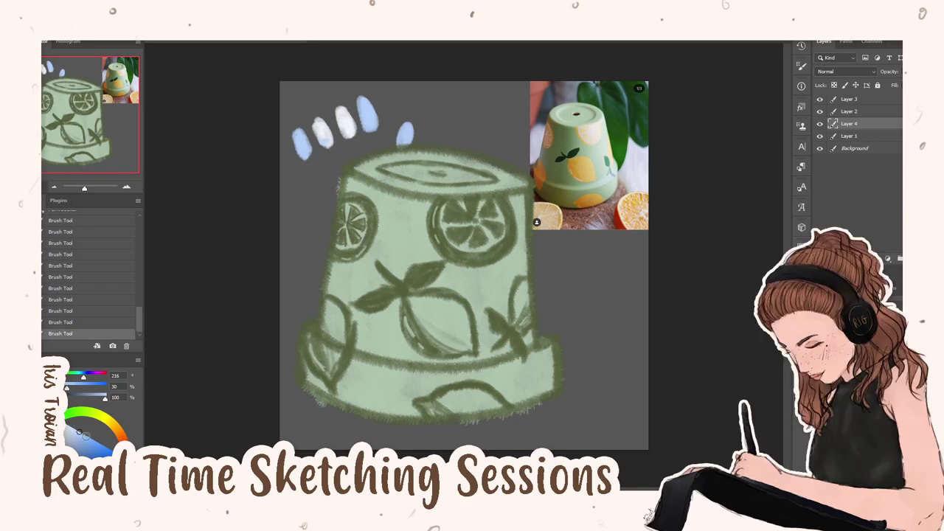
{"action": "left_click", "coordinate": [84, 444]}
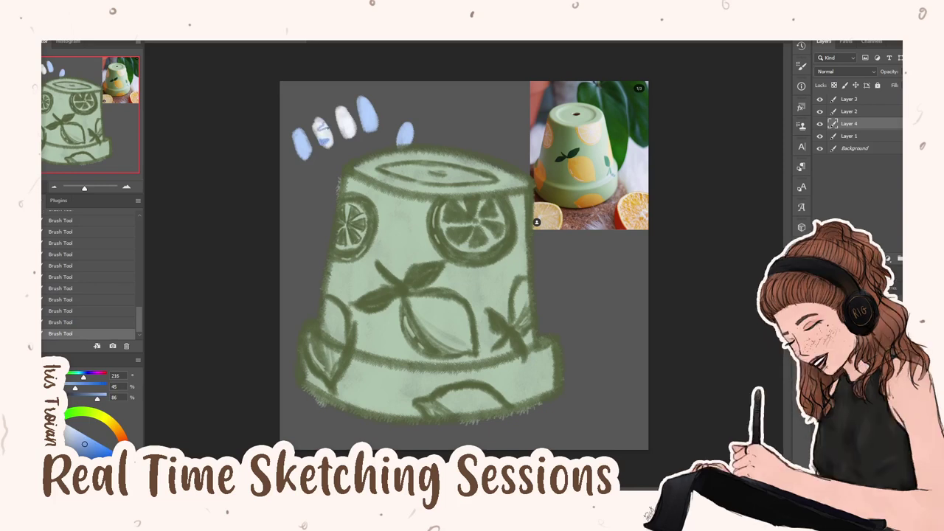
{"action": "left_click", "coordinate": [323, 127]}
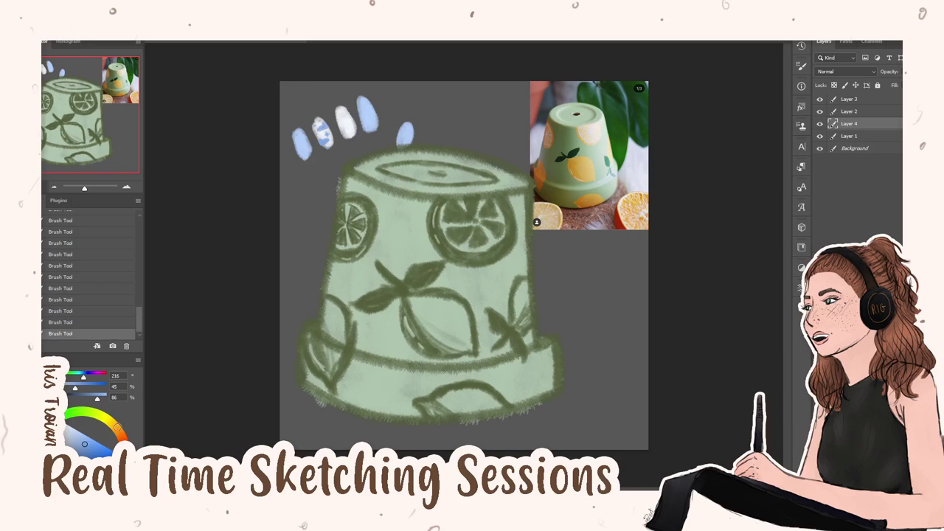
Dab a bright orange spot and a small blue dot onto the white ovals
{"action": "left_click", "coordinate": [118, 428]}
{"action": "mouse_move", "coordinate": [96, 449]}
{"action": "left_mouse_down"}
{"action": "mouse_move", "coordinate": [107, 454]}
{"action": "mouse_move", "coordinate": [120, 441]}
{"action": "left_mouse_up"}
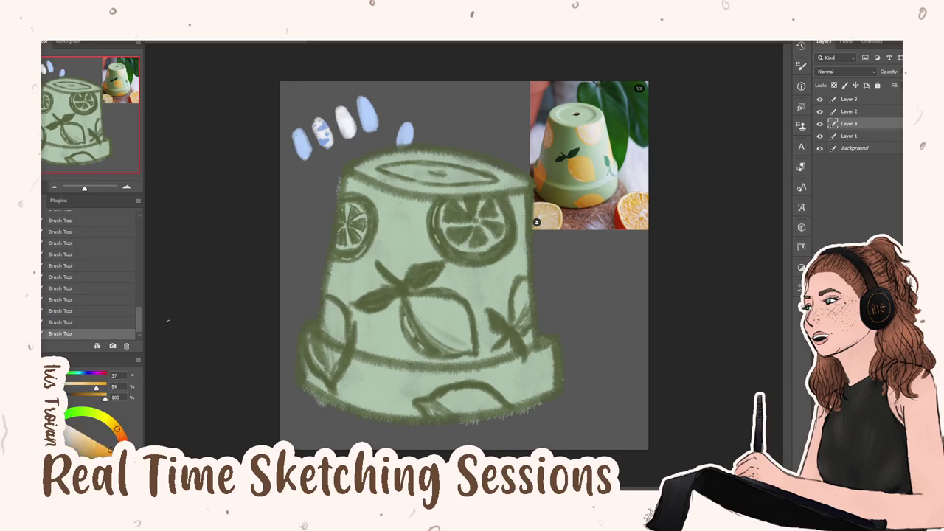
{"action": "left_click_drag", "start_coordinate": [345, 125], "coordinate": [348, 120]}
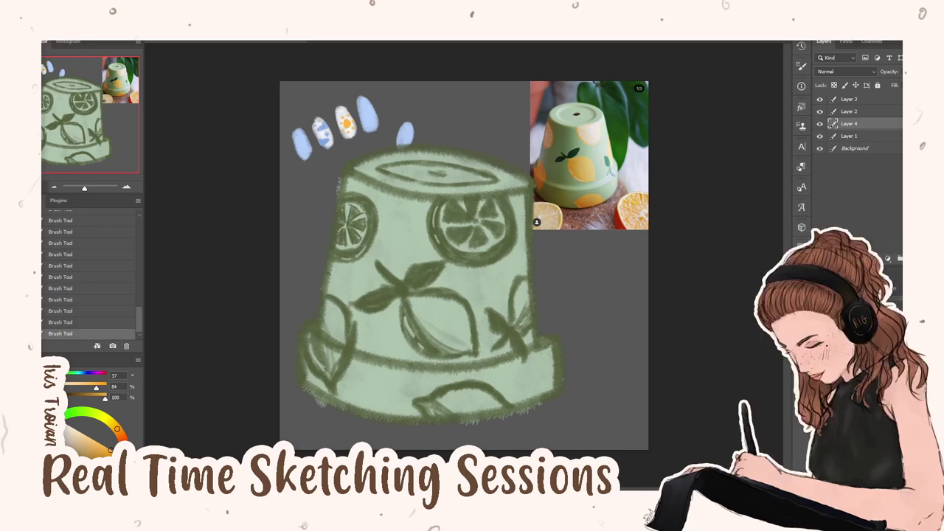
{"action": "left_click", "coordinate": [84, 443]}
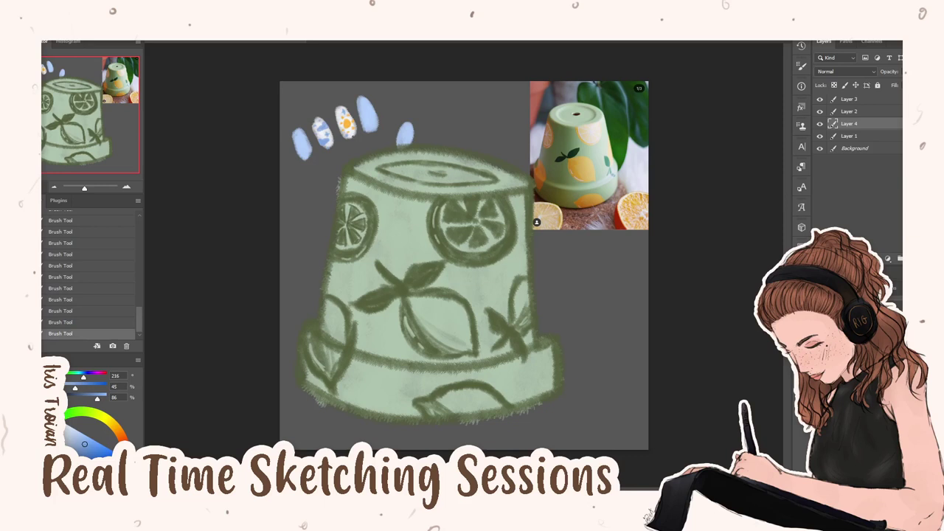
{"action": "left_click", "coordinate": [339, 113]}
Erase the test ovals above the pot and shade its left side with a reference-sampled dark green
{"action": "key", "text": "e"}
{"action": "mouse_move", "coordinate": [291, 152]}
{"action": "left_mouse_down"}
{"action": "mouse_move", "coordinate": [369, 111]}
{"action": "mouse_move", "coordinate": [432, 122]}
{"action": "left_mouse_up"}
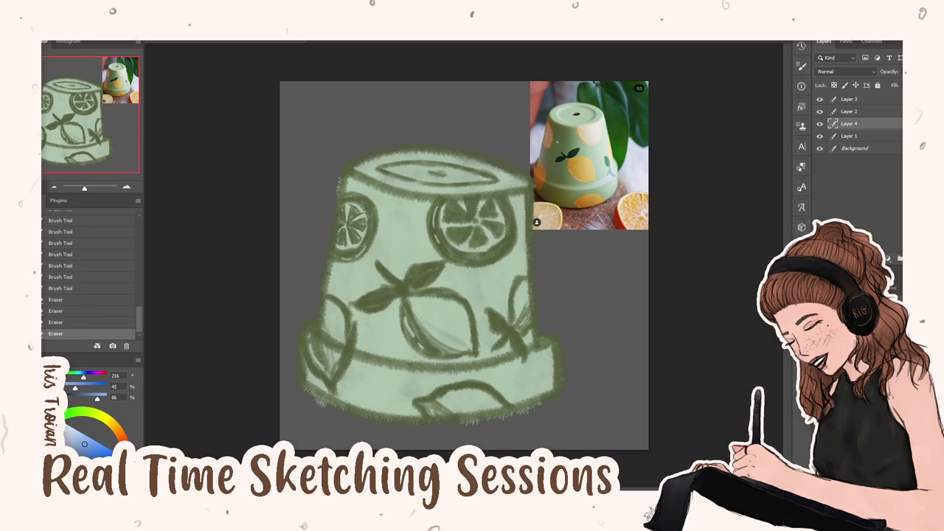
{"action": "left_click", "coordinate": [553, 157]}
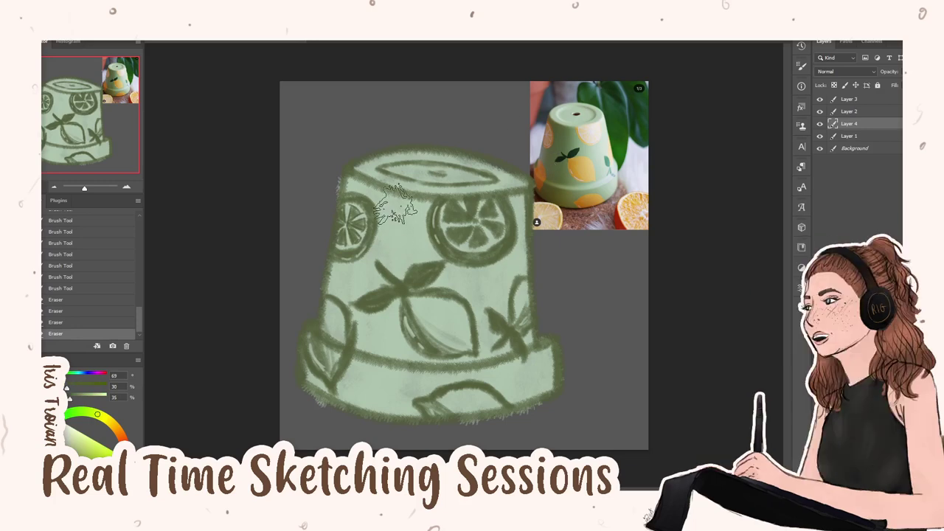
{"action": "left_click_drag", "start_coordinate": [391, 229], "coordinate": [354, 361]}
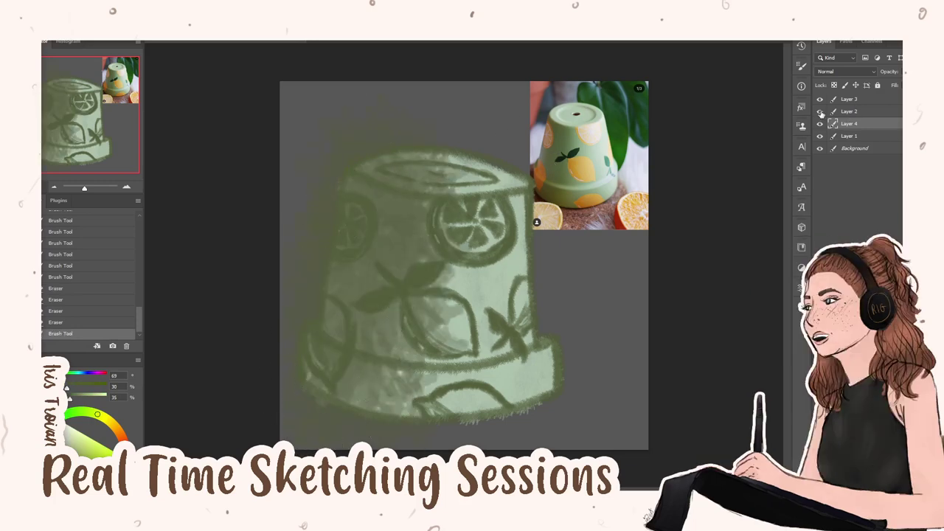
Undo the dark stroke, lock transparent pixels, and brighten the pot's front-left with mid green
{"action": "key", "text": "ctrl+z"}
{"action": "key", "text": "slash"}
{"action": "mouse_move", "coordinate": [369, 169]}
{"action": "left_mouse_down"}
{"action": "mouse_move", "coordinate": [328, 413]}
{"action": "mouse_move", "coordinate": [310, 207]}
{"action": "mouse_move", "coordinate": [310, 310]}
{"action": "left_mouse_up"}
{"action": "left_click", "coordinate": [448, 243], "text": "alt"}
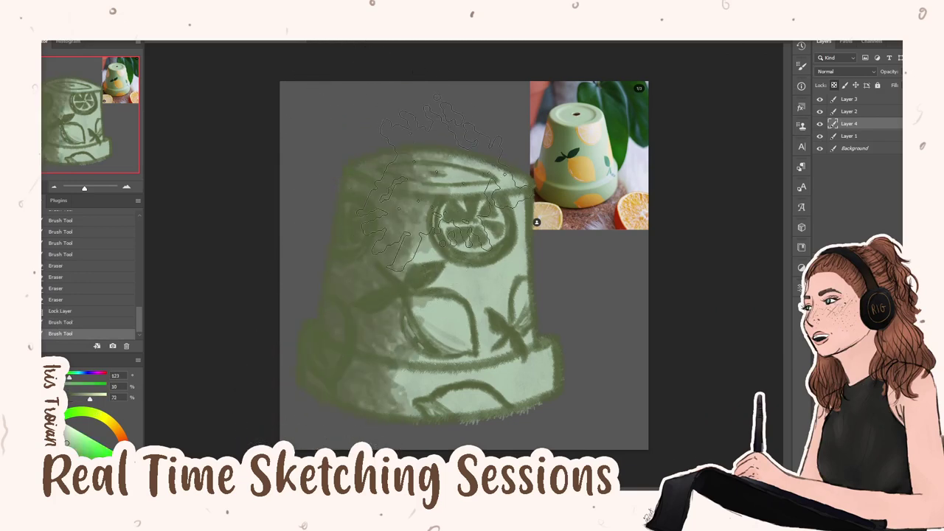
{"action": "left_click_drag", "start_coordinate": [413, 162], "coordinate": [384, 413]}
{"action": "key", "text": "ctrl+z"}
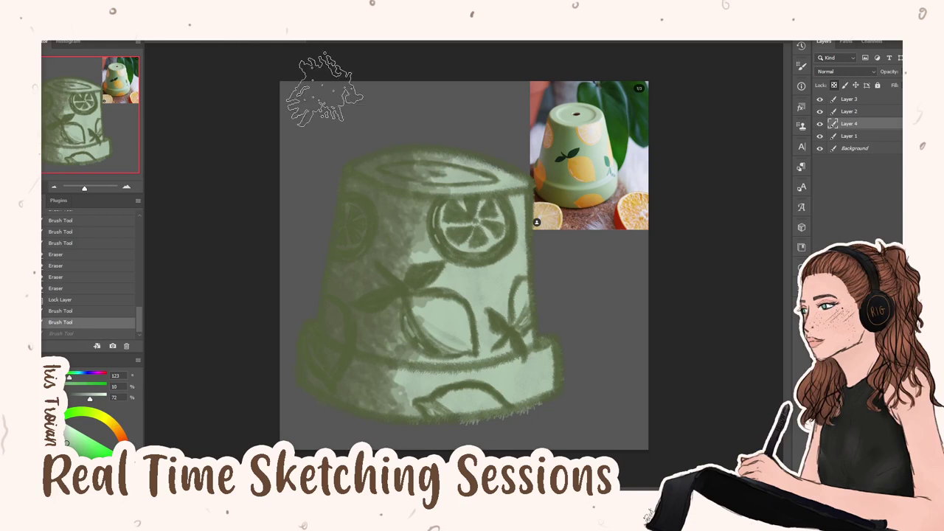
{"action": "key", "text": "ctrl+shift+z"}
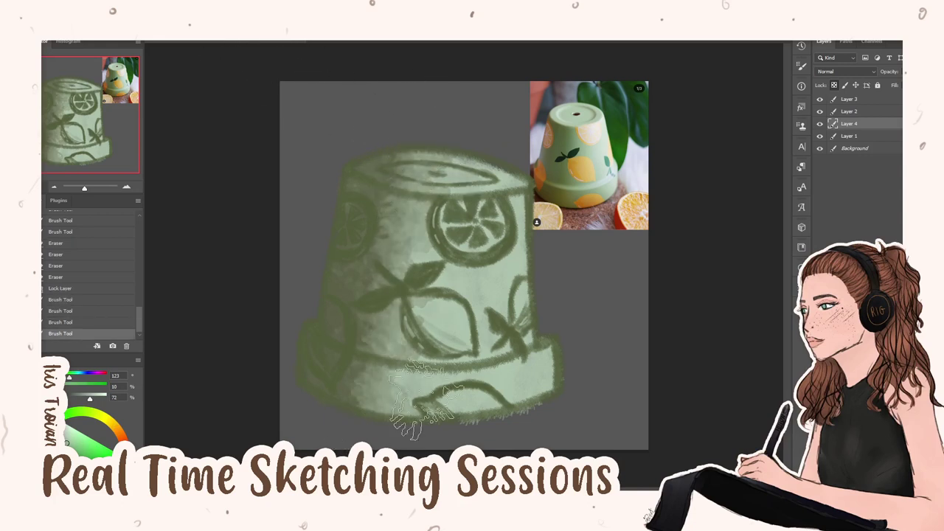
{"action": "left_click_drag", "start_coordinate": [398, 188], "coordinate": [346, 346]}
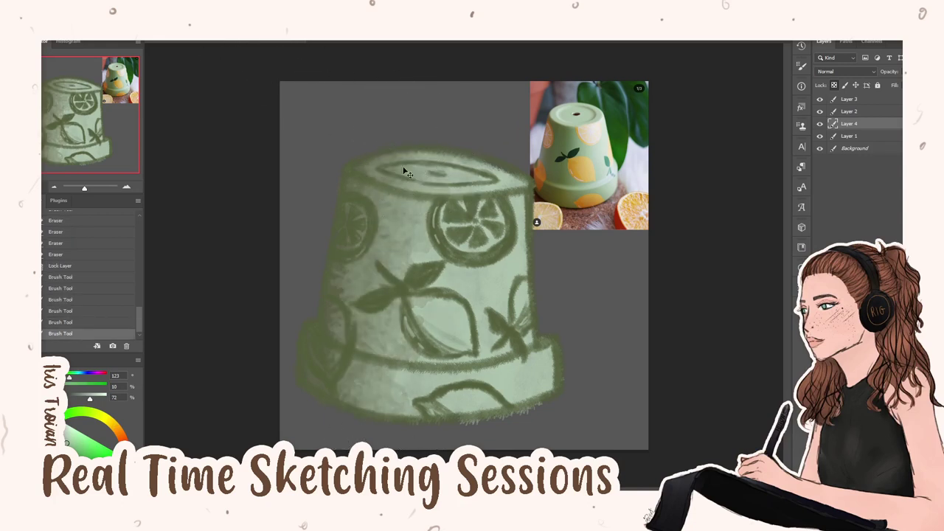
Darken the pot's left side and lighten its middle and left-middle with a paler green
{"action": "left_click", "coordinate": [337, 262], "text": "alt"}
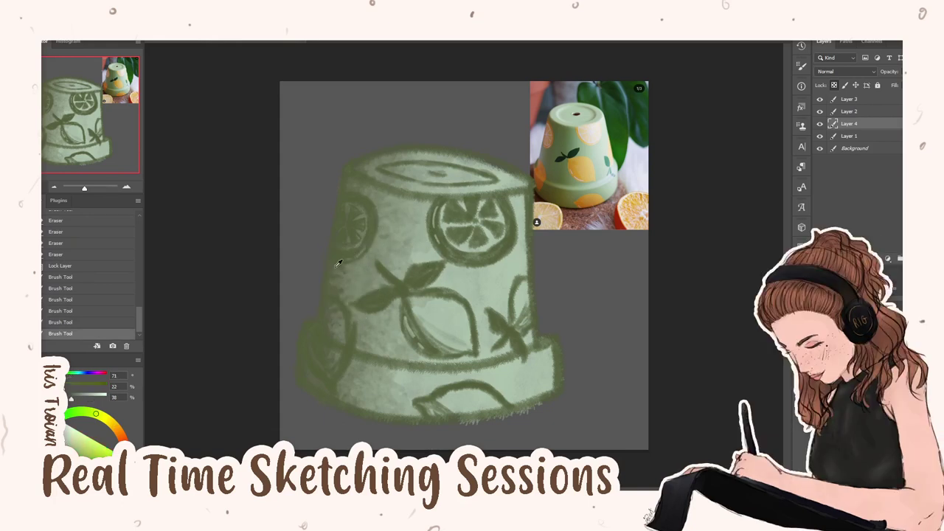
{"action": "left_click_drag", "start_coordinate": [384, 184], "coordinate": [332, 288]}
{"action": "left_click_drag", "start_coordinate": [390, 214], "coordinate": [340, 406]}
{"action": "left_click_drag", "start_coordinate": [443, 207], "coordinate": [442, 325]}
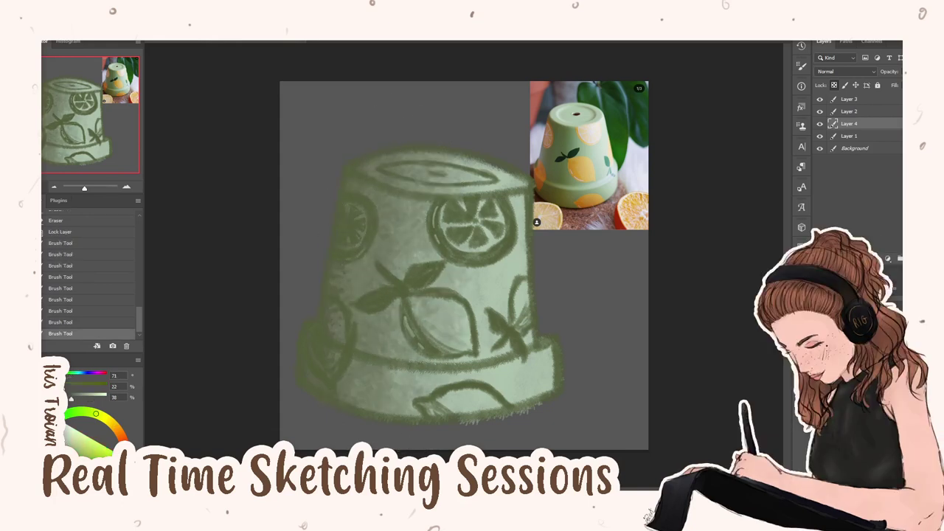
{"action": "left_click", "coordinate": [502, 252], "text": "alt"}
{"action": "left_click_drag", "start_coordinate": [457, 210], "coordinate": [431, 317]}
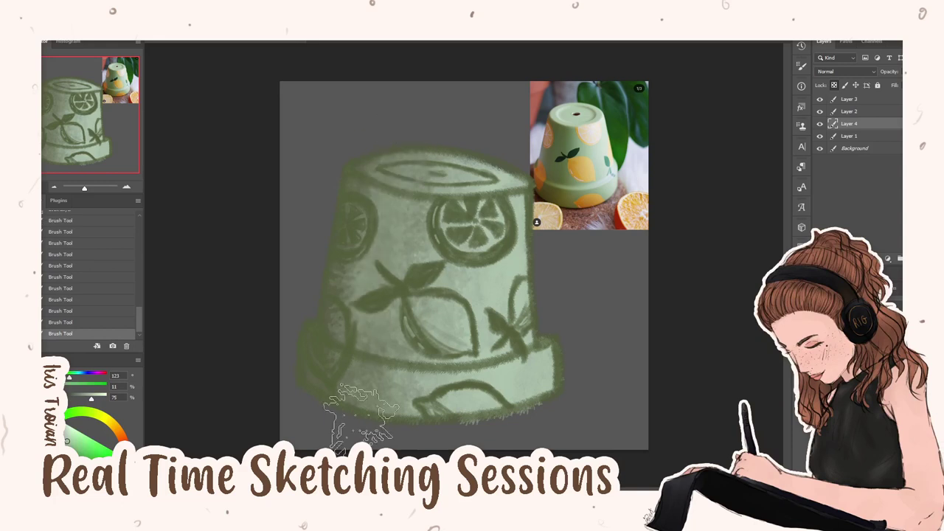
{"action": "left_click_drag", "start_coordinate": [402, 147], "coordinate": [361, 354]}
{"action": "left_click_drag", "start_coordinate": [432, 144], "coordinate": [369, 354]}
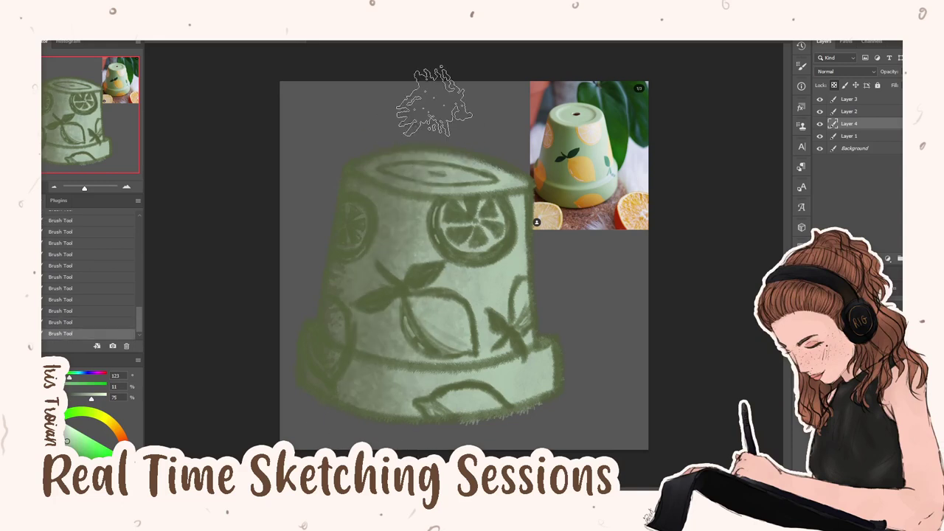
{"action": "left_click_drag", "start_coordinate": [413, 200], "coordinate": [384, 354]}
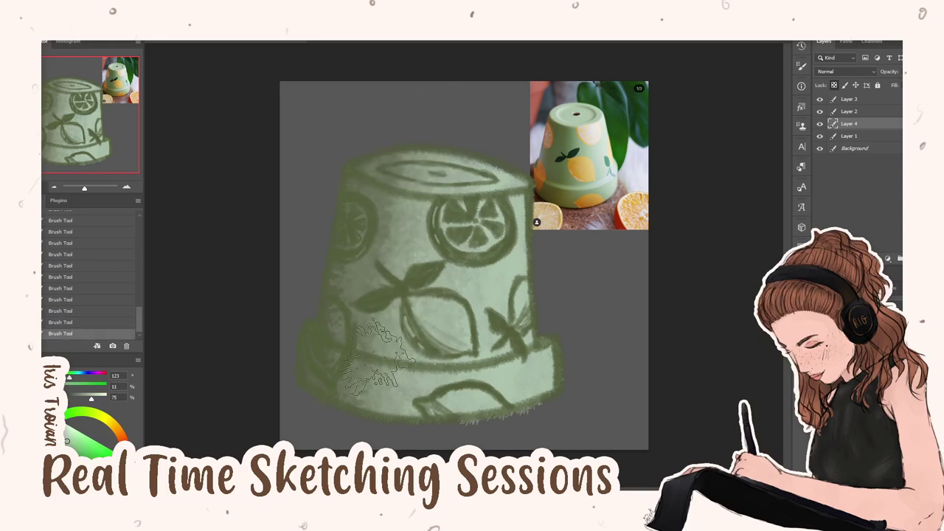
Darken the pot's upper-left and reshape the dark arc on its lower band
{"action": "left_click", "coordinate": [340, 285], "text": "alt"}
{"action": "left_click_drag", "start_coordinate": [405, 144], "coordinate": [339, 280]}
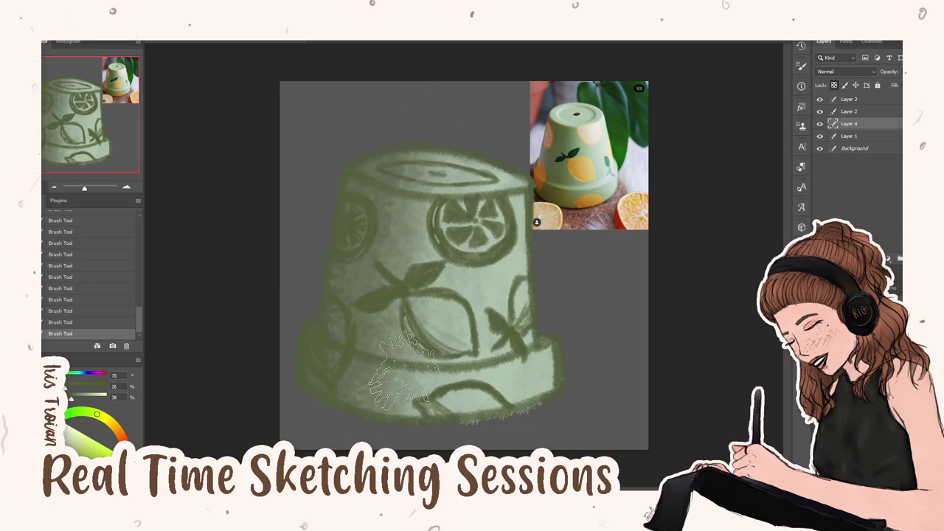
{"action": "left_click_drag", "start_coordinate": [442, 116], "coordinate": [338, 262]}
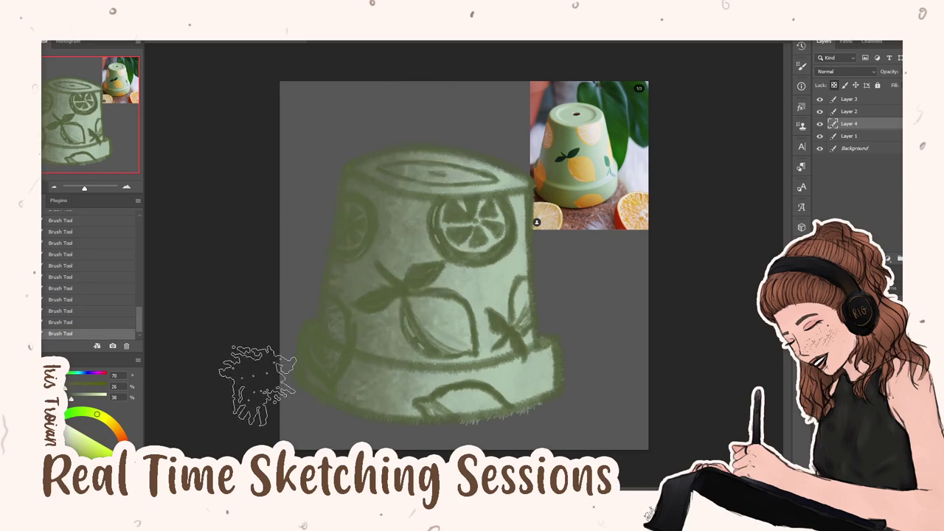
{"action": "left_click", "coordinate": [483, 280], "text": "alt"}
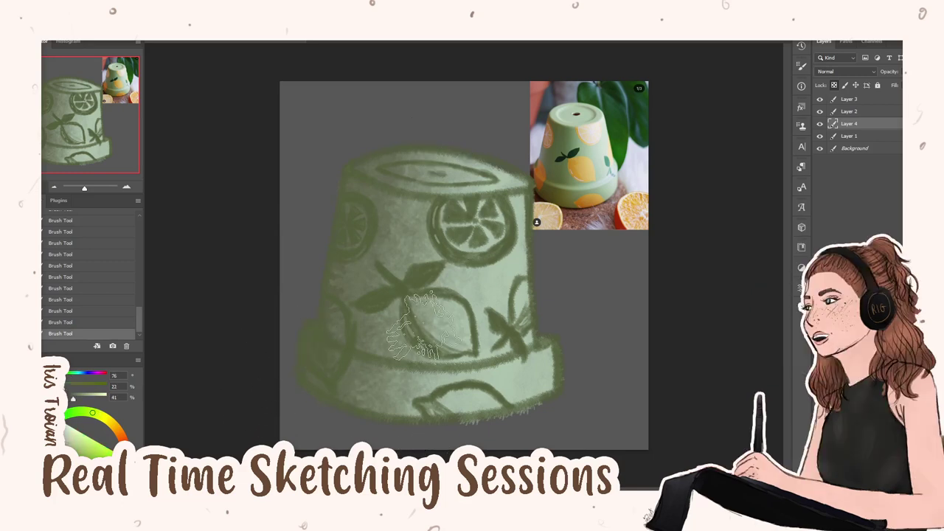
{"action": "left_click", "coordinate": [583, 201], "text": "alt"}
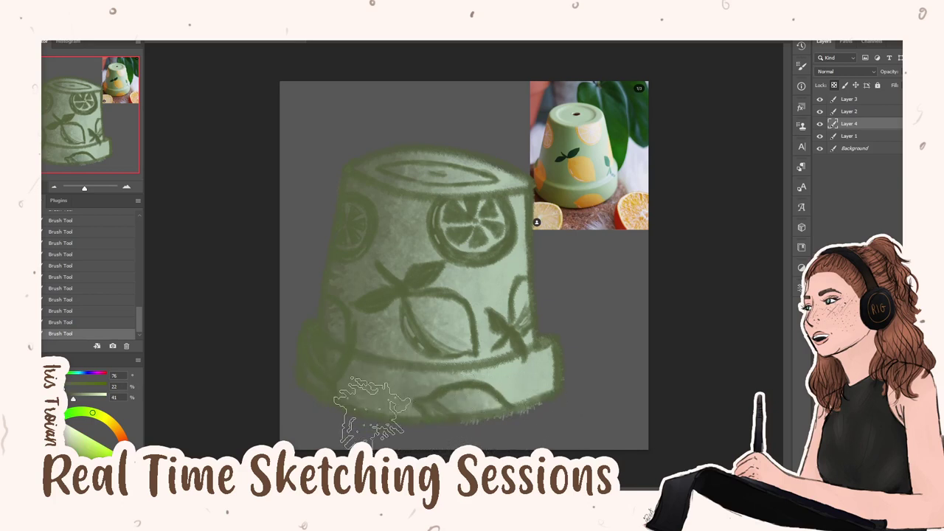
{"action": "left_click", "coordinate": [531, 380], "text": "alt"}
{"action": "left_click_drag", "start_coordinate": [443, 404], "coordinate": [509, 396]}
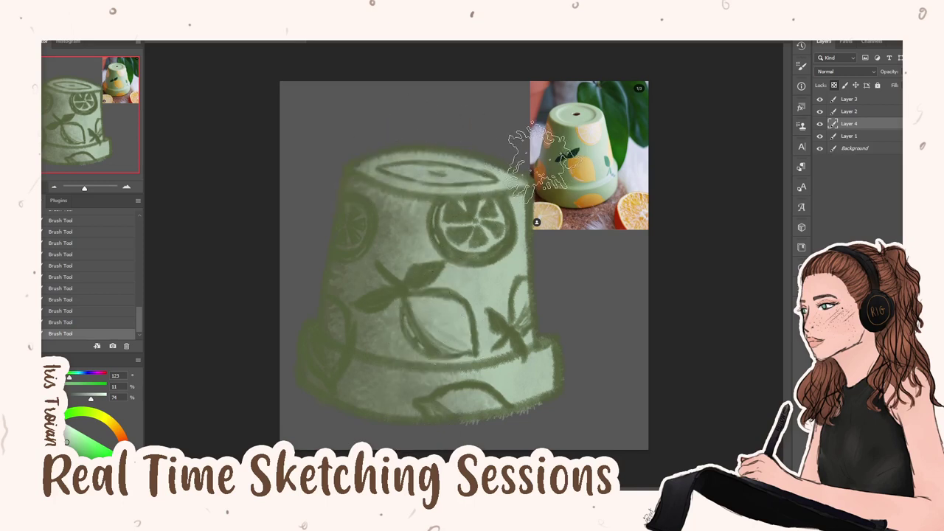
Darken inside the top rim and highlight the rim's top-left and the pot's right edge
{"action": "left_click", "coordinate": [595, 111], "text": "alt"}
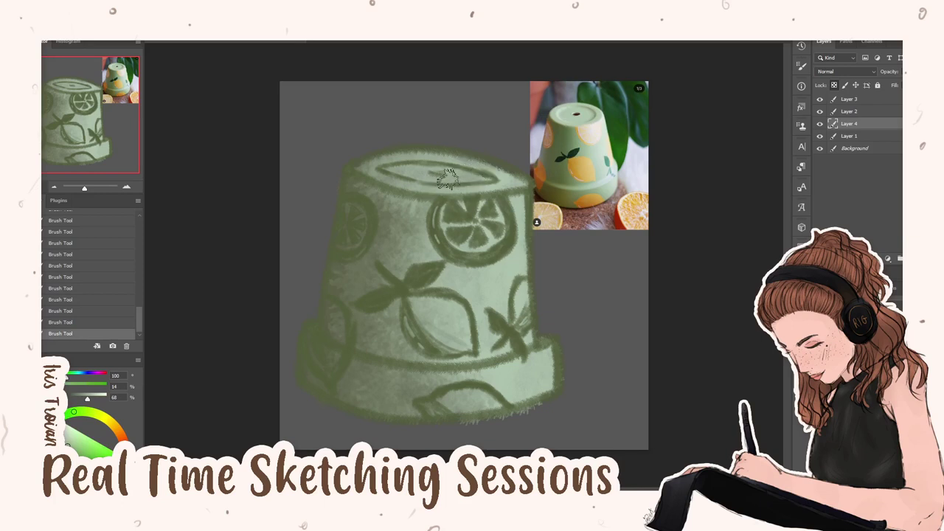
{"action": "left_click", "coordinate": [472, 177], "text": "alt"}
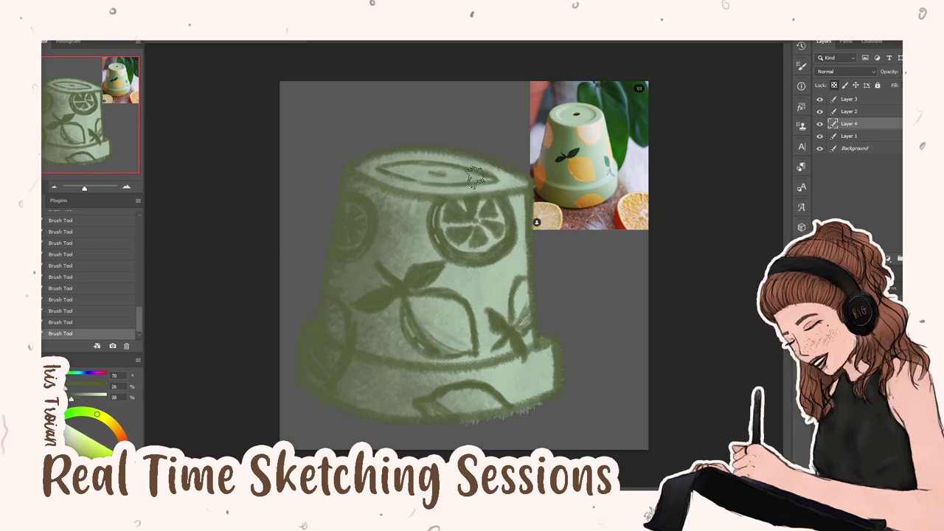
{"action": "left_click_drag", "start_coordinate": [466, 176], "coordinate": [485, 185]}
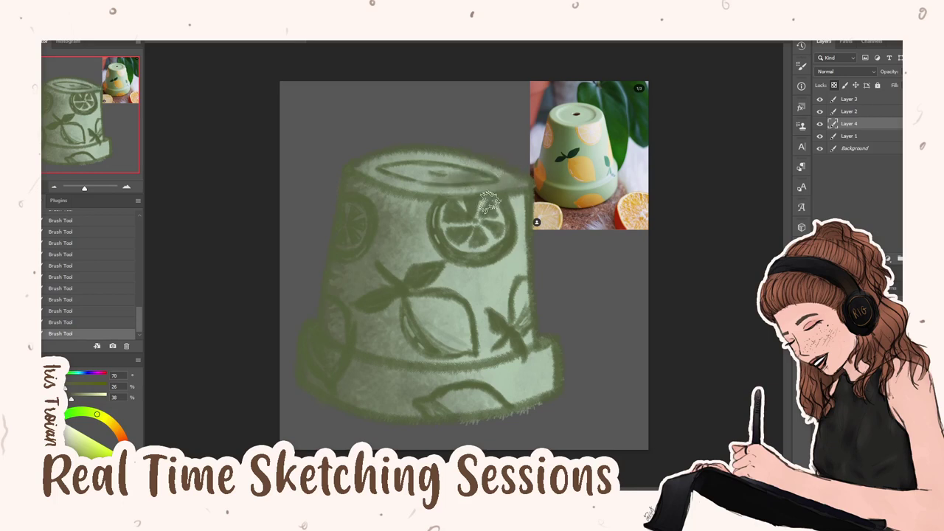
{"action": "left_click", "coordinate": [609, 137], "text": "alt"}
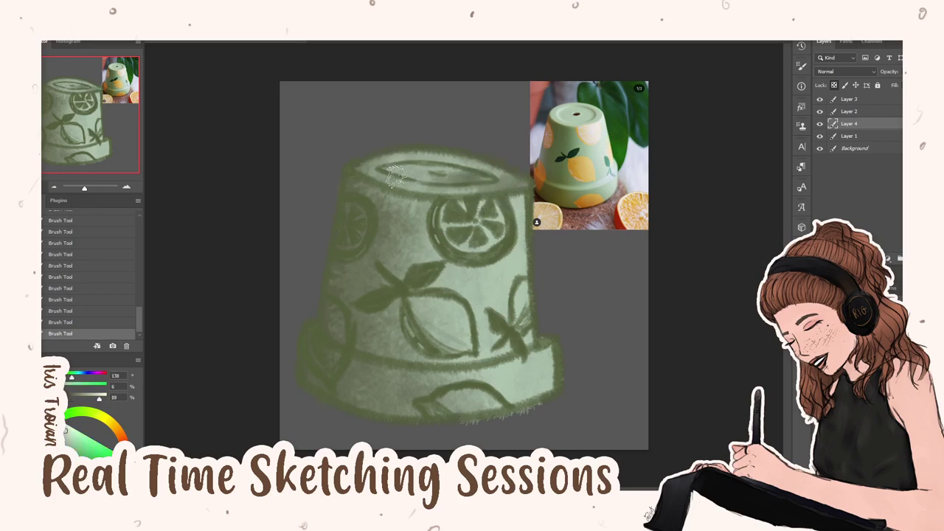
{"action": "left_click_drag", "start_coordinate": [387, 168], "coordinate": [402, 162]}
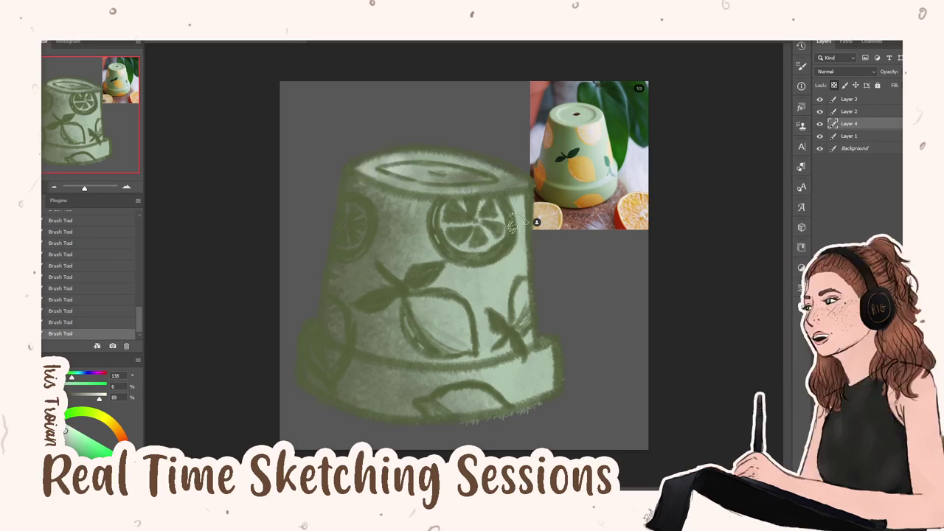
{"action": "left_click_drag", "start_coordinate": [521, 244], "coordinate": [504, 303]}
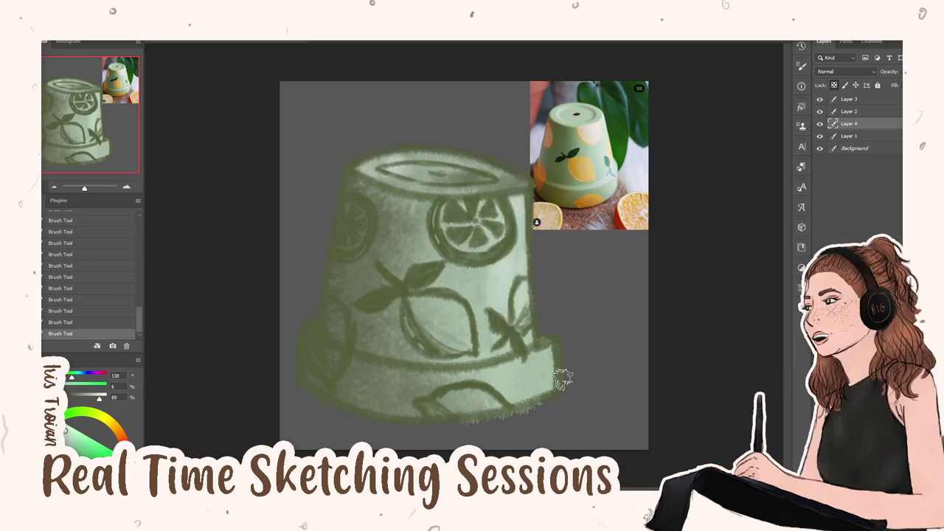
{"action": "left_click", "coordinate": [511, 387], "text": "alt"}
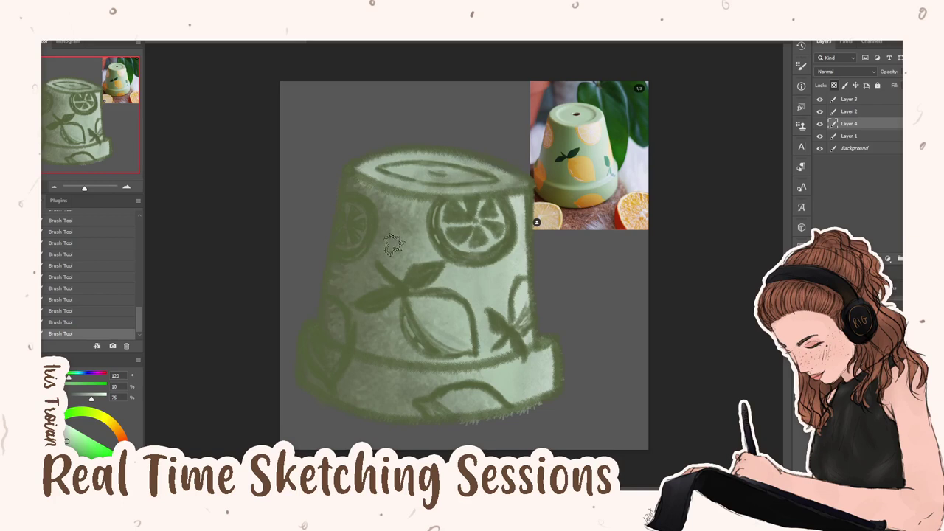
With a larger brush, paint darker green shading on the pot's left and lower-left sides
{"action": "key", "text": "bracketright"}
{"action": "key", "text": "bracketright"}
{"action": "key", "text": "bracketright"}
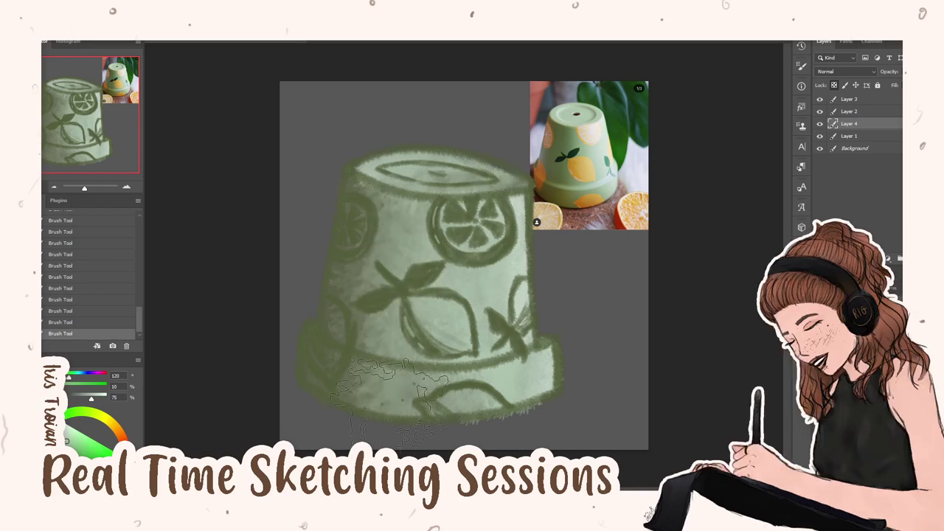
{"action": "left_click", "coordinate": [405, 254]}
{"action": "key", "text": "ctrl+z"}
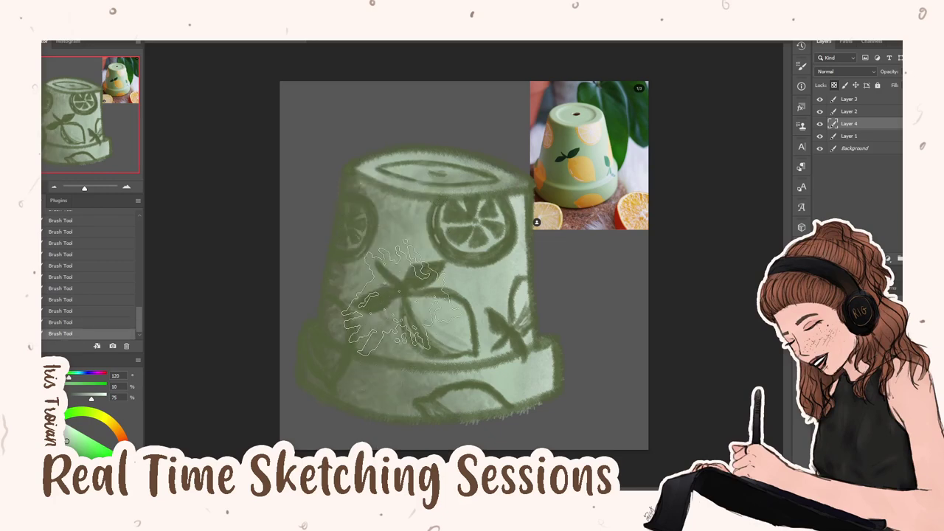
{"action": "left_click", "coordinate": [413, 255]}
{"action": "key", "text": "ctrl+z"}
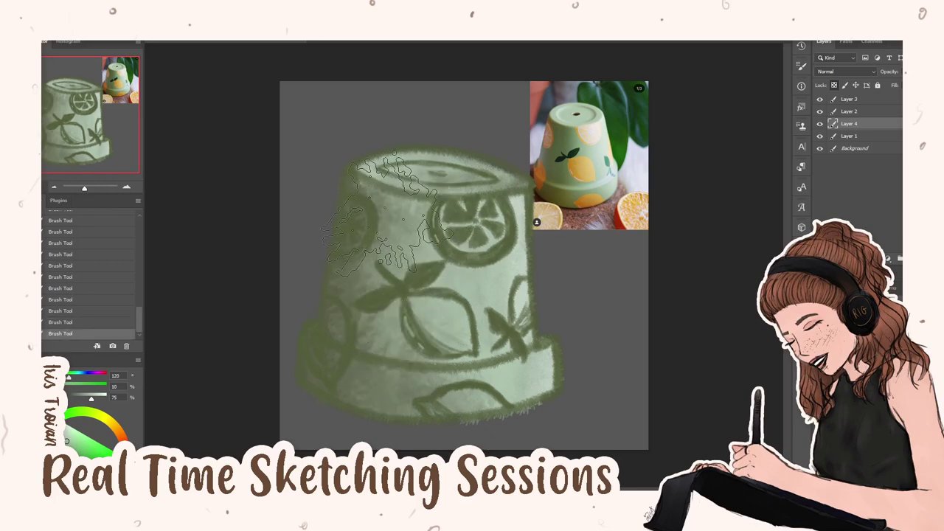
{"action": "left_click", "coordinate": [351, 272]}
{"action": "left_click", "coordinate": [333, 295], "text": "alt"}
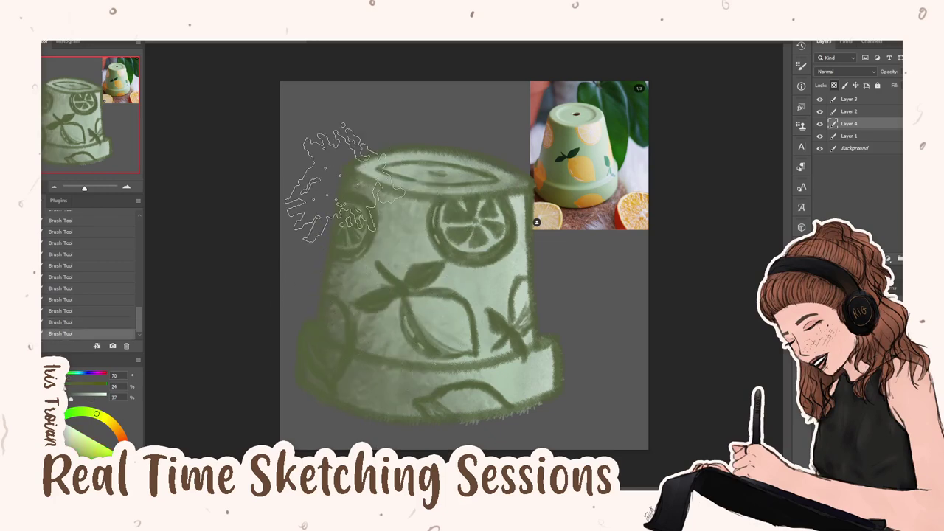
{"action": "left_click", "coordinate": [362, 354]}
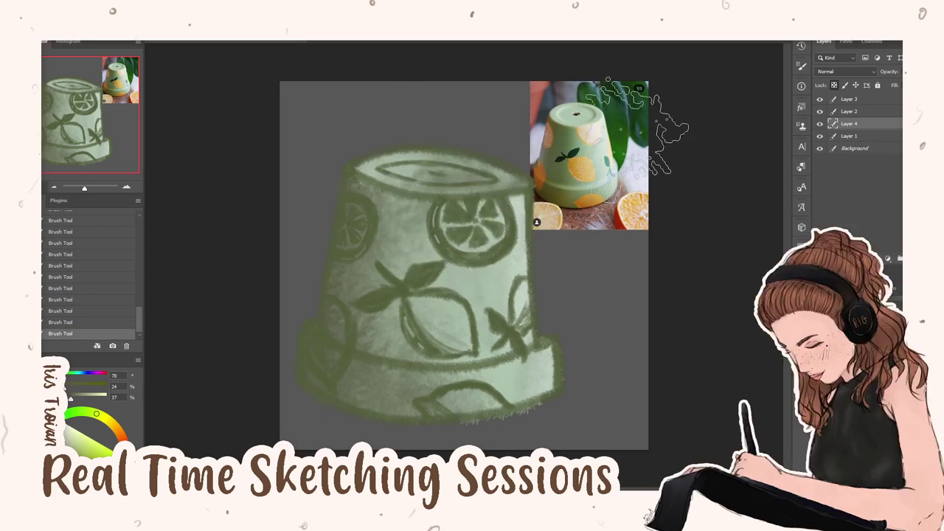
{"action": "key", "text": "ctrl+z"}
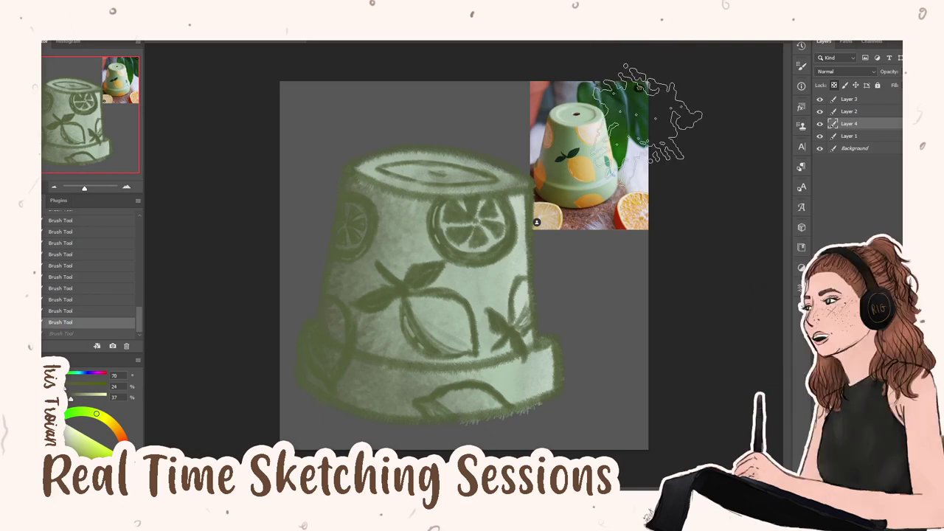
Unlock transparent pixels, revert the last two steps, and repaint along the pot's bottom edge
{"action": "left_click", "coordinate": [833, 86]}
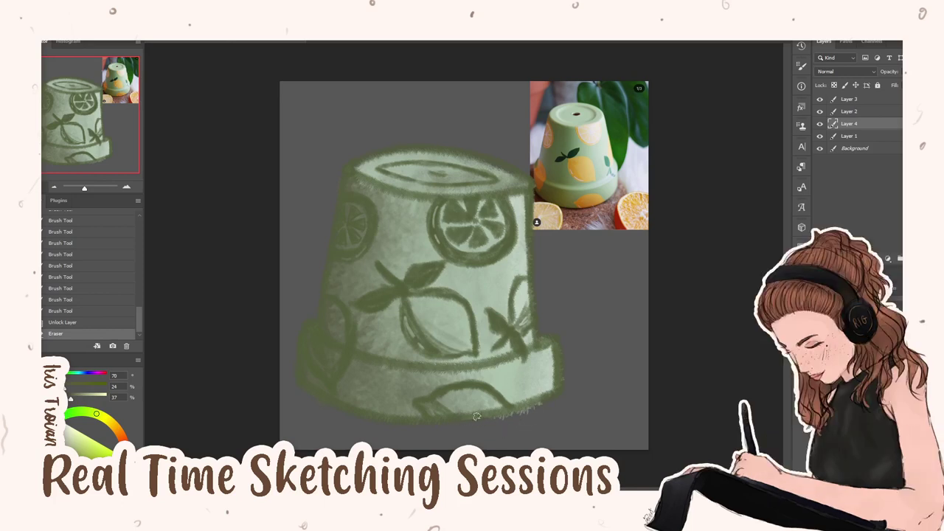
{"action": "key", "text": "ctrl+z"}
{"action": "key", "text": "ctrl+z"}
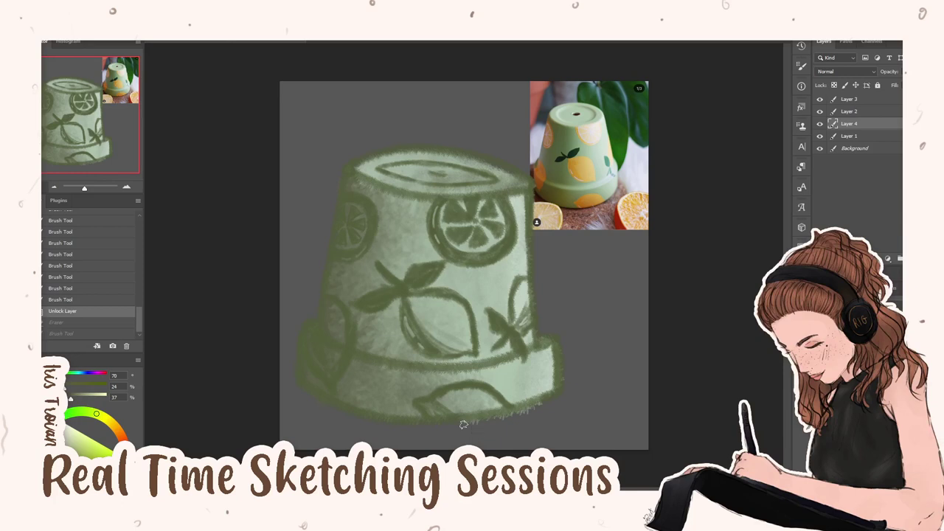
{"action": "mouse_move", "coordinate": [502, 418]}
{"action": "left_mouse_down"}
{"action": "mouse_move", "coordinate": [562, 401]}
{"action": "mouse_move", "coordinate": [563, 348]}
{"action": "mouse_move", "coordinate": [568, 362]}
{"action": "mouse_move", "coordinate": [552, 323]}
{"action": "left_mouse_up"}
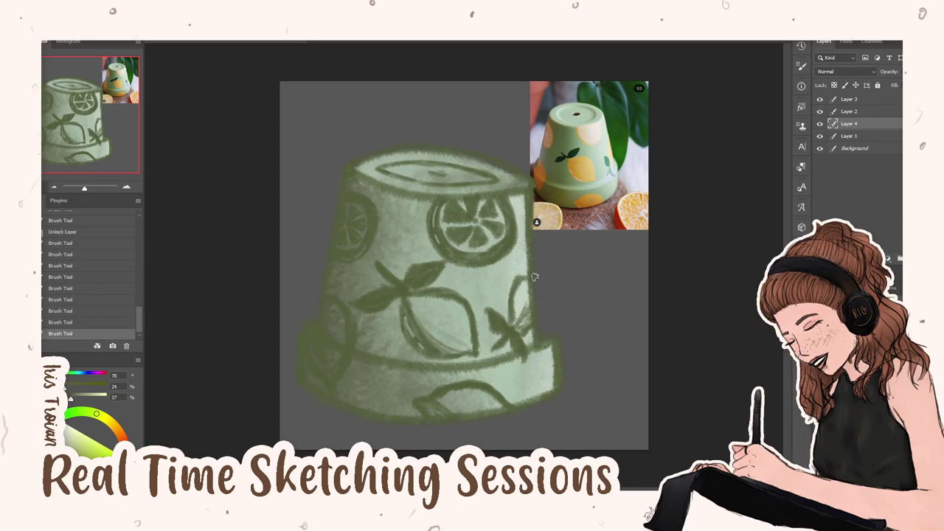
{"action": "left_click_drag", "start_coordinate": [534, 276], "coordinate": [531, 288]}
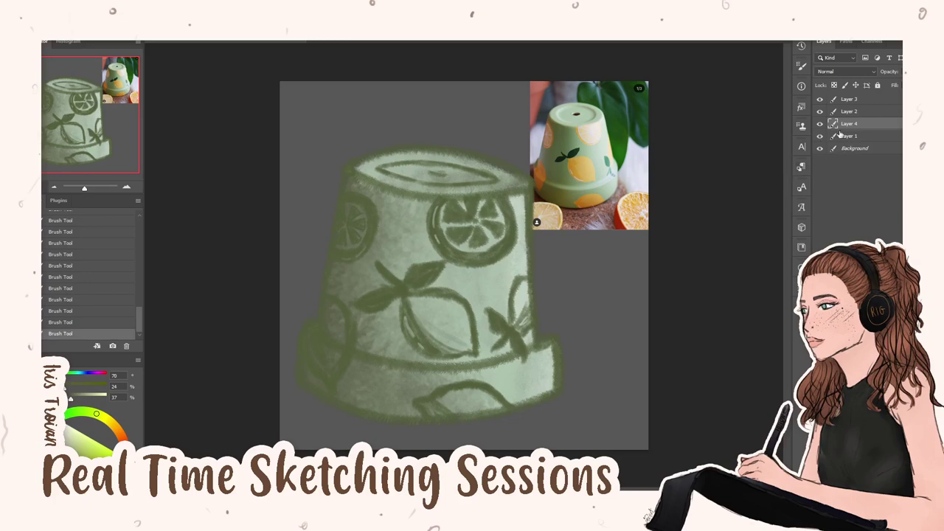
Toggle the Background layer's visibility and preview the canvas in full-screen mode
{"action": "left_click", "coordinate": [820, 148]}
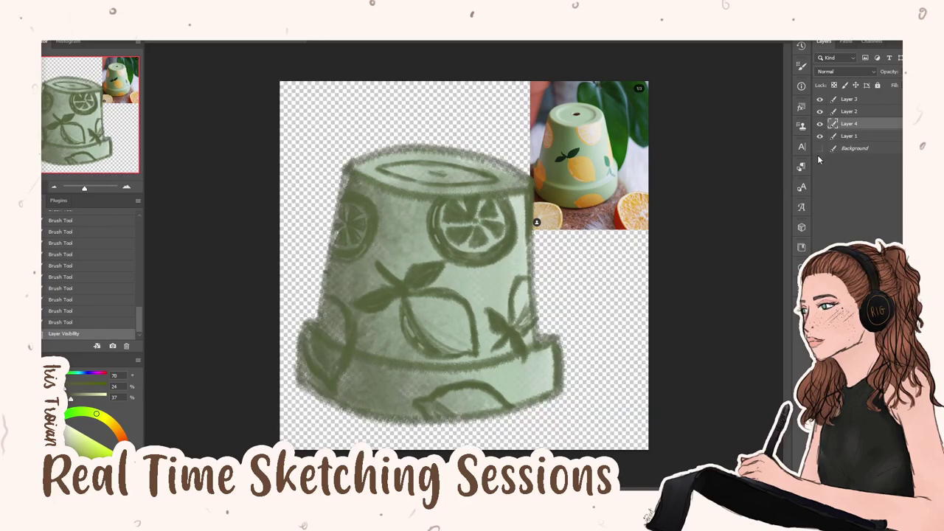
{"action": "left_click", "coordinate": [849, 149]}
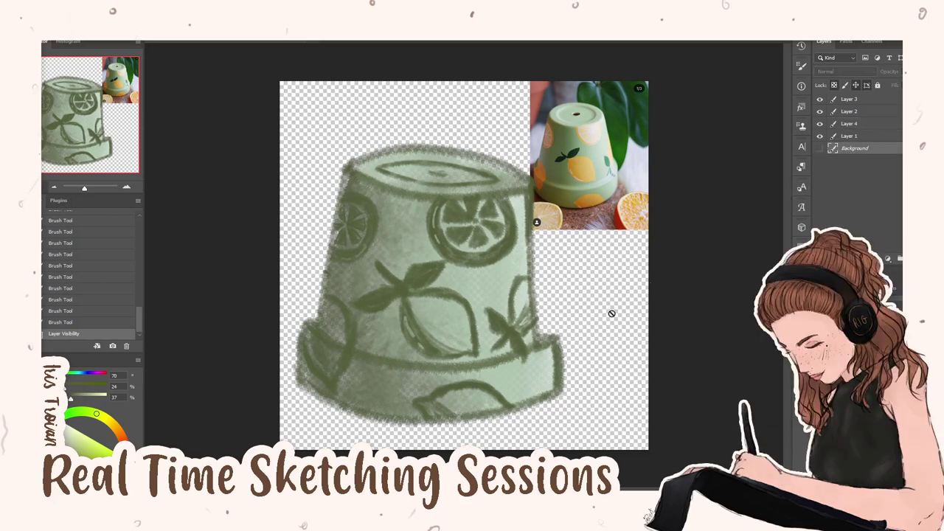
{"action": "left_click", "coordinate": [819, 148]}
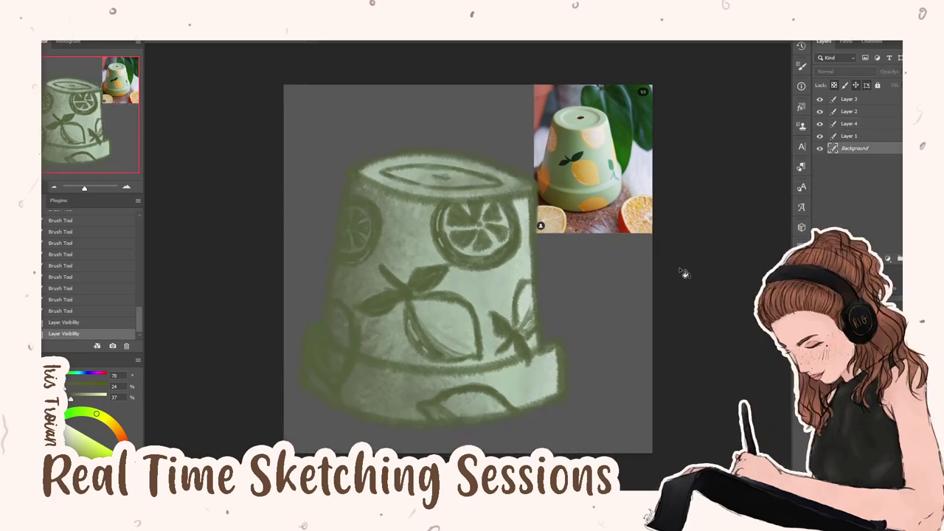
{"action": "key", "text": "Tab"}
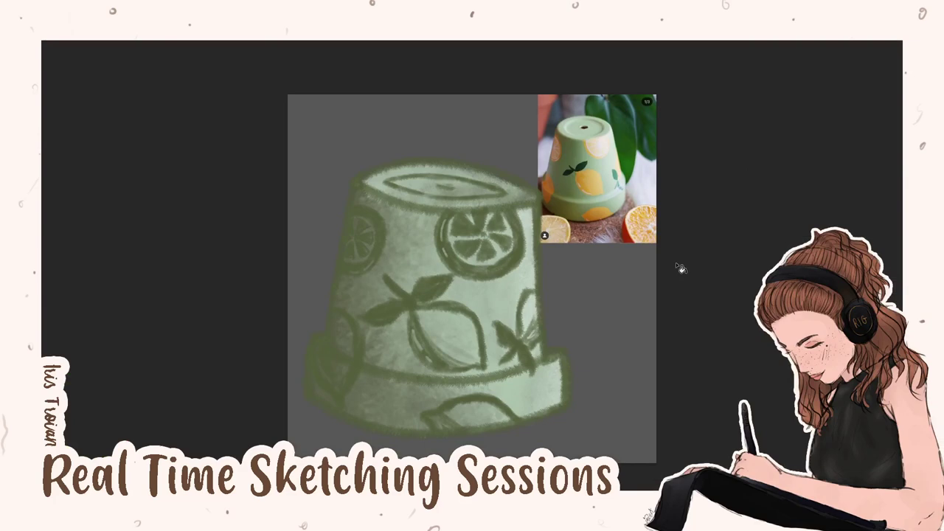
{"action": "key", "text": "f"}
{"action": "key", "text": "f"}
{"action": "key", "text": "Tab"}
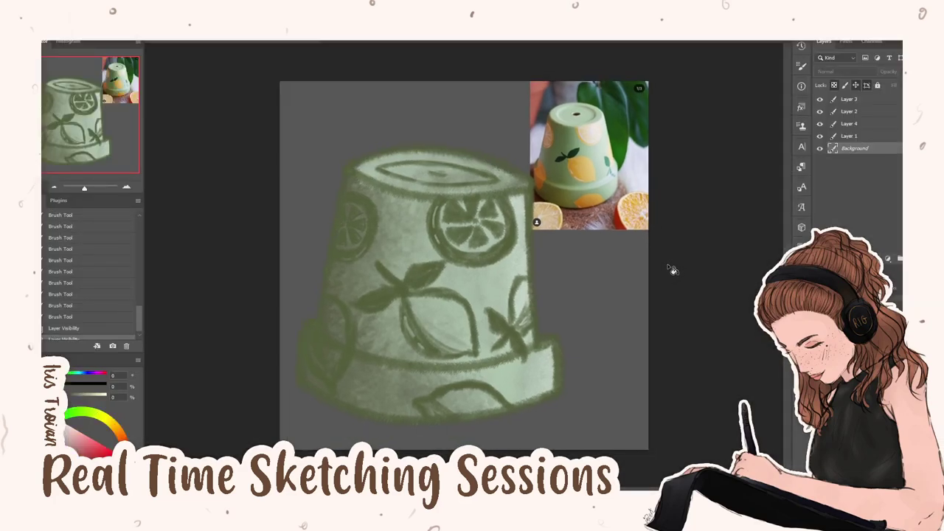
Fill the background white and the pot a lighter green, then clear the rough top-left area
{"action": "left_click", "coordinate": [574, 357]}
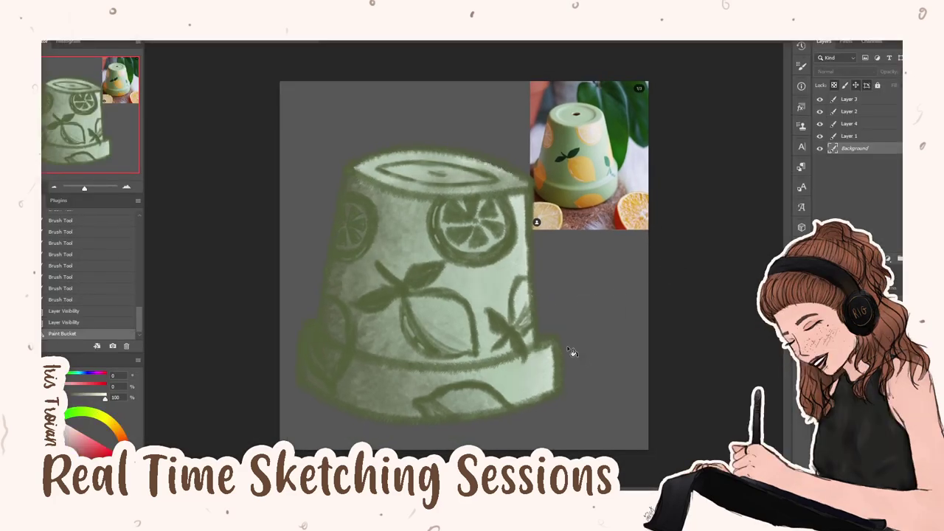
{"action": "left_click", "coordinate": [593, 298]}
{"action": "left_click", "coordinate": [529, 317]}
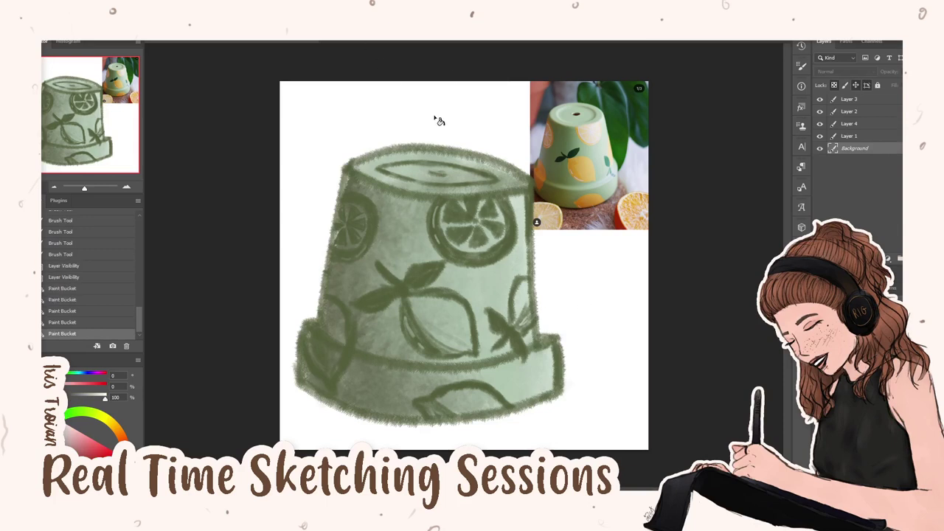
{"action": "left_click", "coordinate": [372, 237]}
{"action": "left_click_drag", "start_coordinate": [327, 95], "coordinate": [373, 119]}
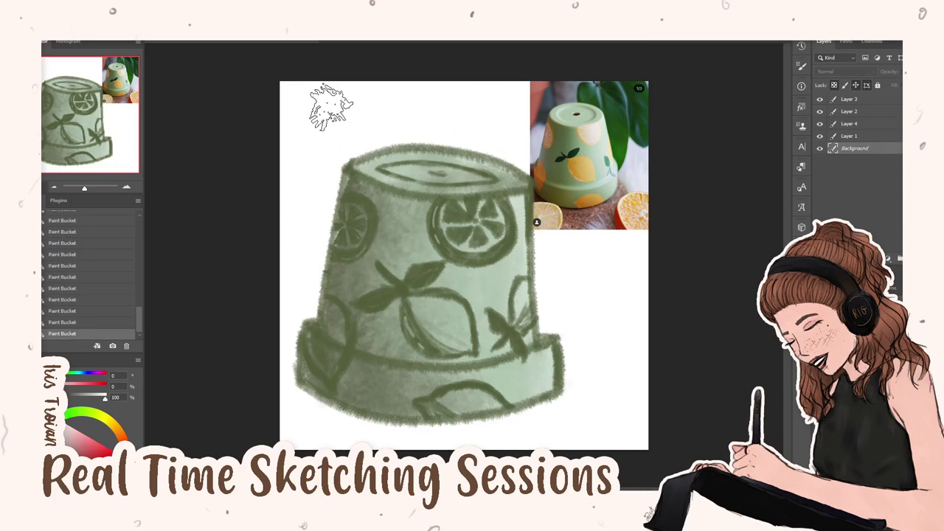
{"action": "key", "text": "ctrl+d"}
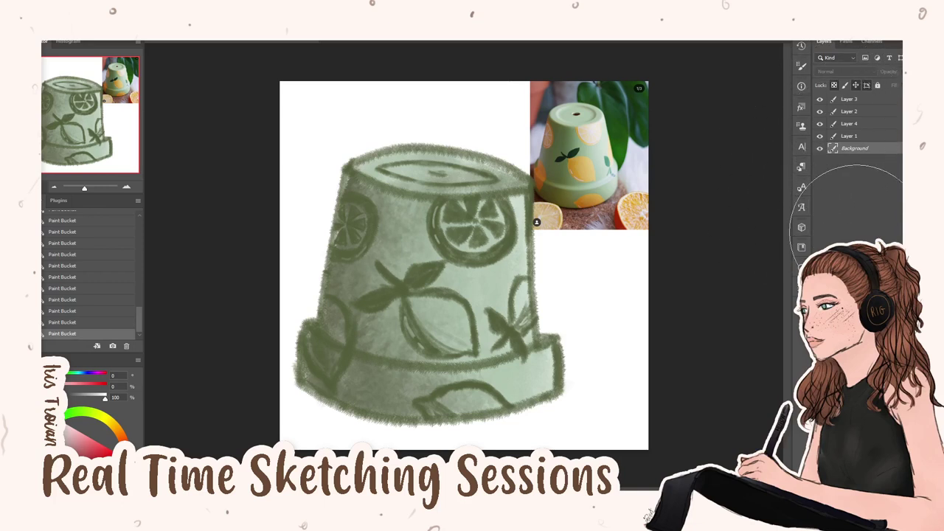
{"action": "left_click", "coordinate": [344, 413]}
{"action": "left_click", "coordinate": [820, 110]}
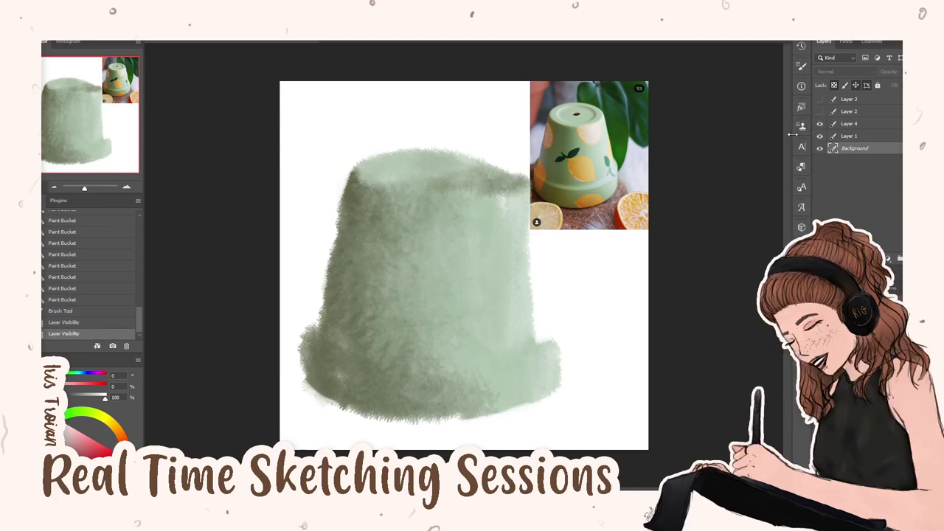
{"action": "left_click", "coordinate": [819, 111]}
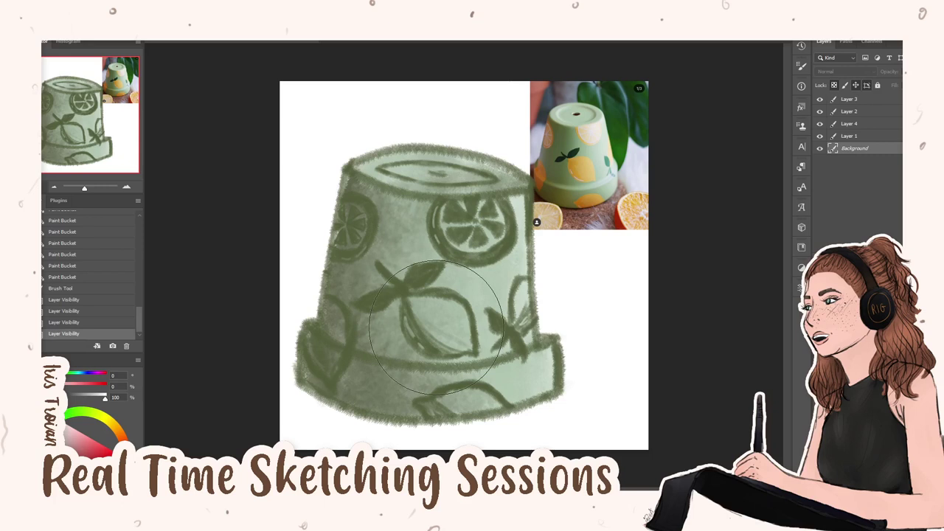
{"action": "left_click", "coordinate": [819, 111]}
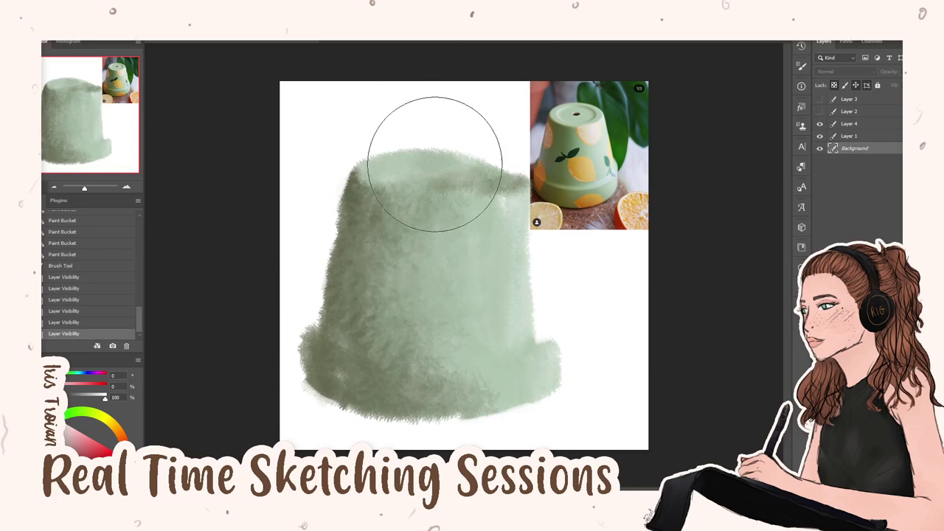
{"action": "left_click_drag", "start_coordinate": [819, 99], "coordinate": [816, 109]}
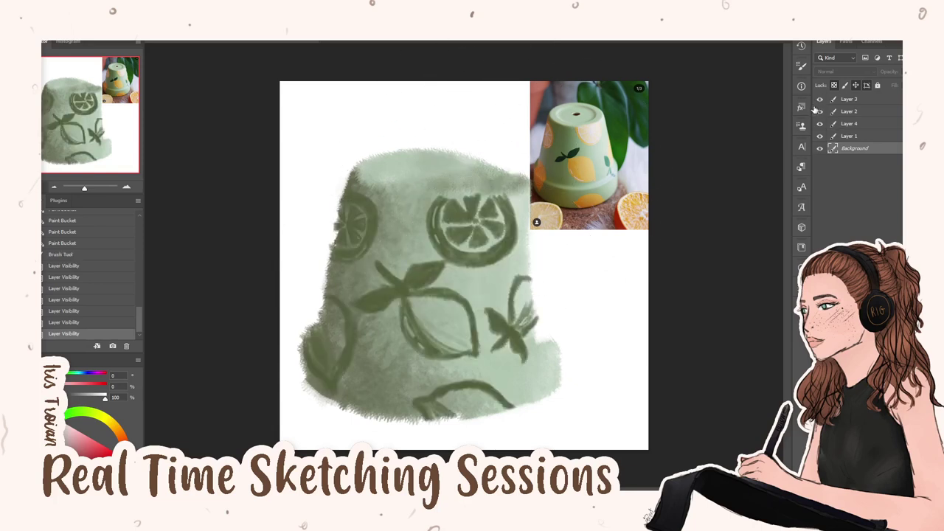
{"action": "left_click", "coordinate": [819, 110]}
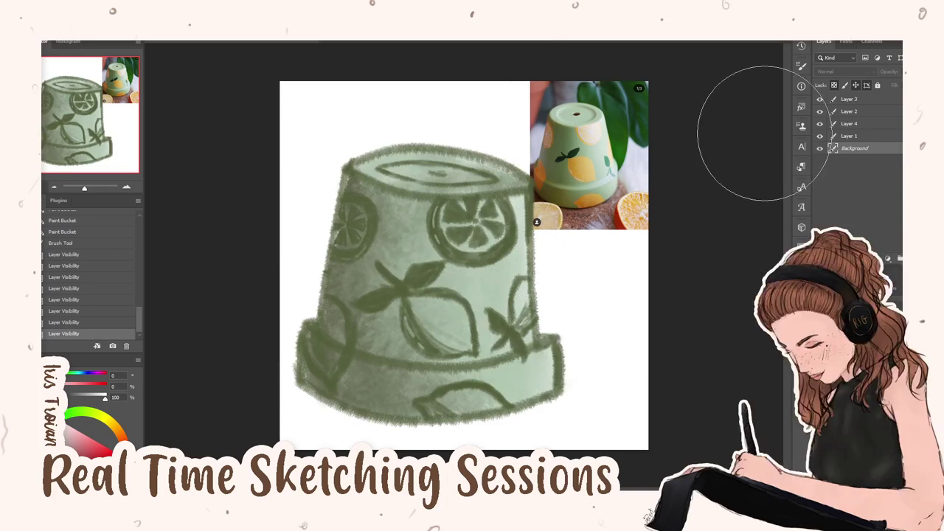
{"action": "left_click", "coordinate": [855, 136]}
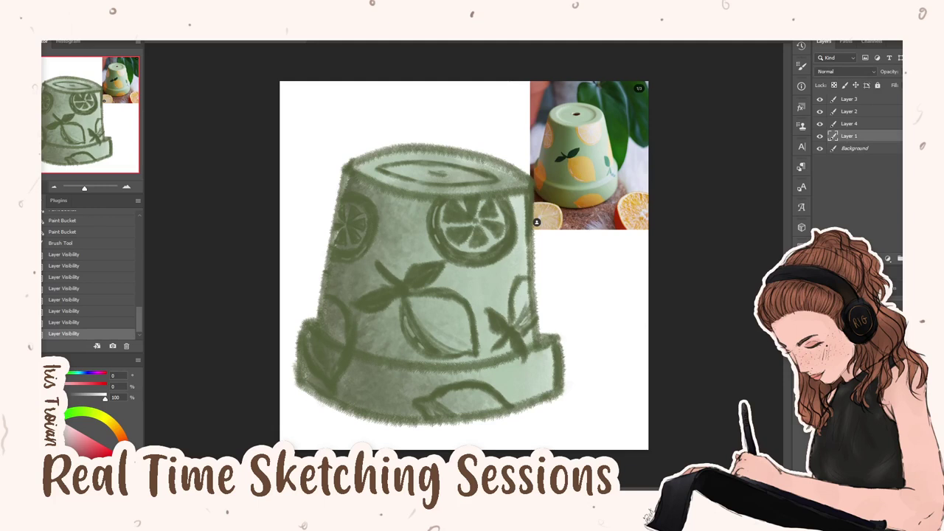
Add a new layer above Layer 4 and sample lemon yellow from the reference with a smaller brush
{"action": "left_click", "coordinate": [856, 123]}
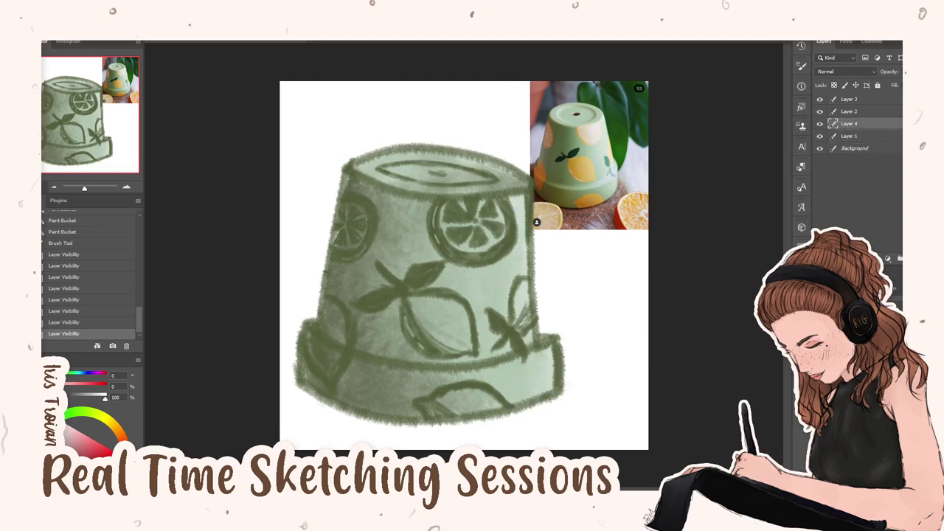
{"action": "left_click", "coordinate": [888, 259]}
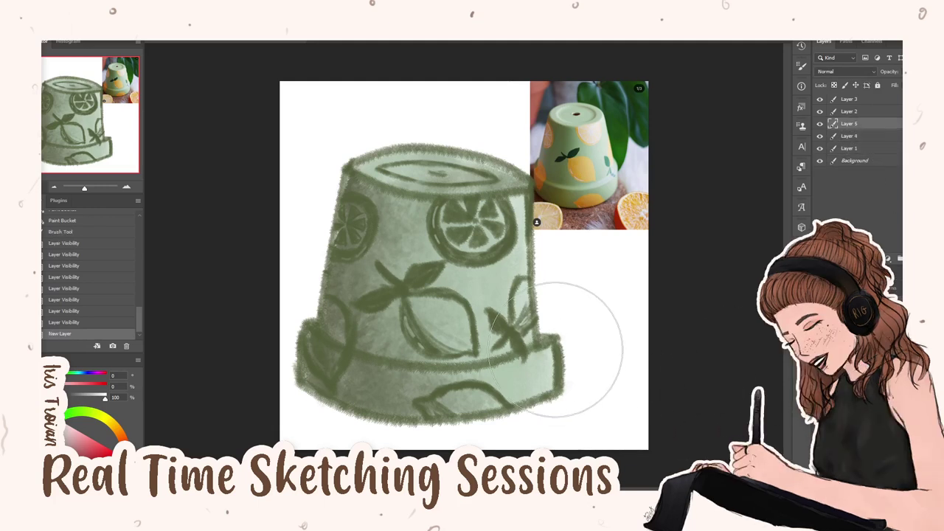
{"action": "left_click", "coordinate": [588, 167], "text": "alt"}
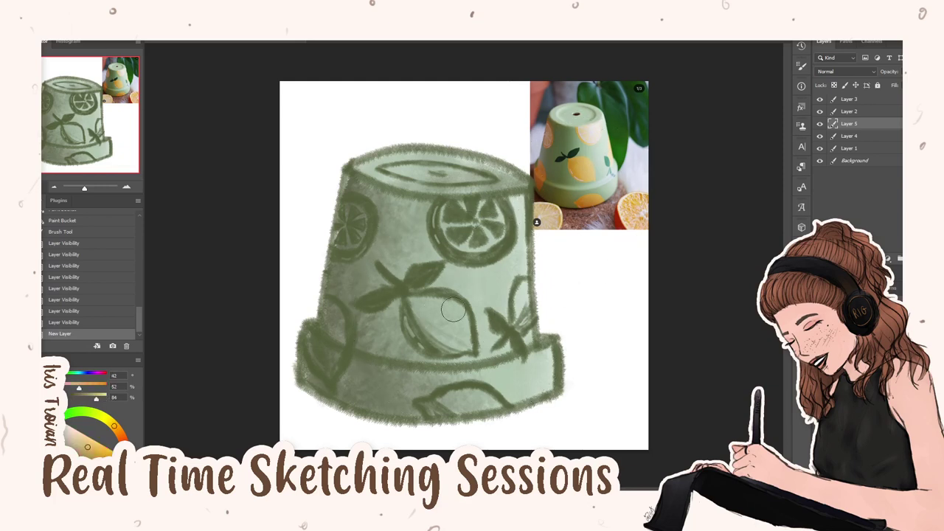
{"action": "key", "text": "bracketleft"}
{"action": "key", "text": "bracketleft"}
{"action": "key", "text": "bracketleft"}
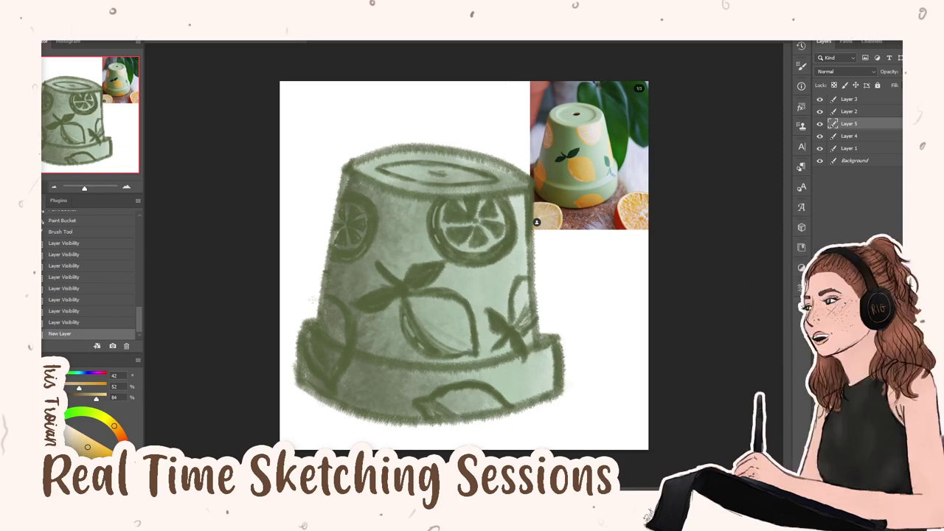
{"action": "key", "text": "ctrl+z"}
{"action": "mouse_move", "coordinate": [365, 299]}
{"action": "left_mouse_down"}
{"action": "mouse_move", "coordinate": [464, 349]}
{"action": "mouse_move", "coordinate": [456, 304]}
{"action": "mouse_move", "coordinate": [425, 300]}
{"action": "mouse_move", "coordinate": [459, 315]}
{"action": "mouse_move", "coordinate": [452, 325]}
{"action": "mouse_move", "coordinate": [424, 317]}
{"action": "left_mouse_up"}
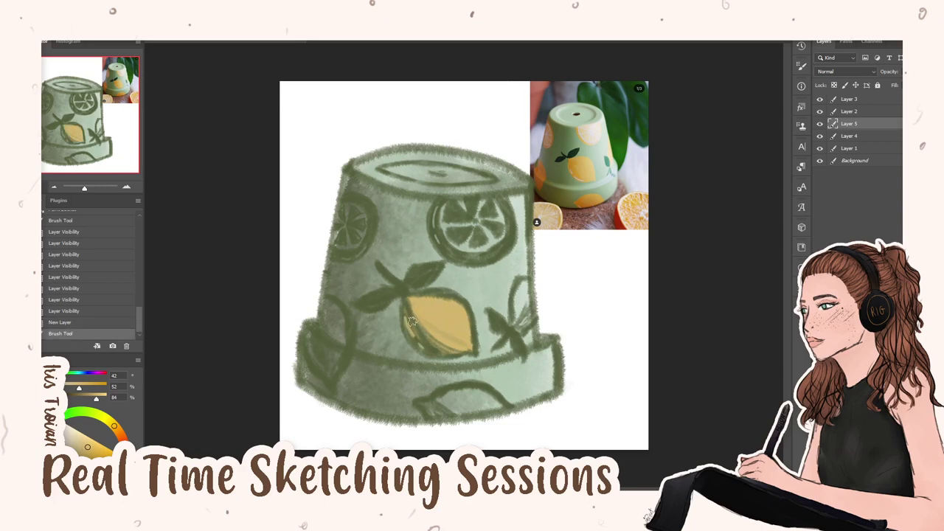
Fill the middle lemon with short yellow strokes
{"action": "left_click_drag", "start_coordinate": [416, 323], "coordinate": [440, 328]}
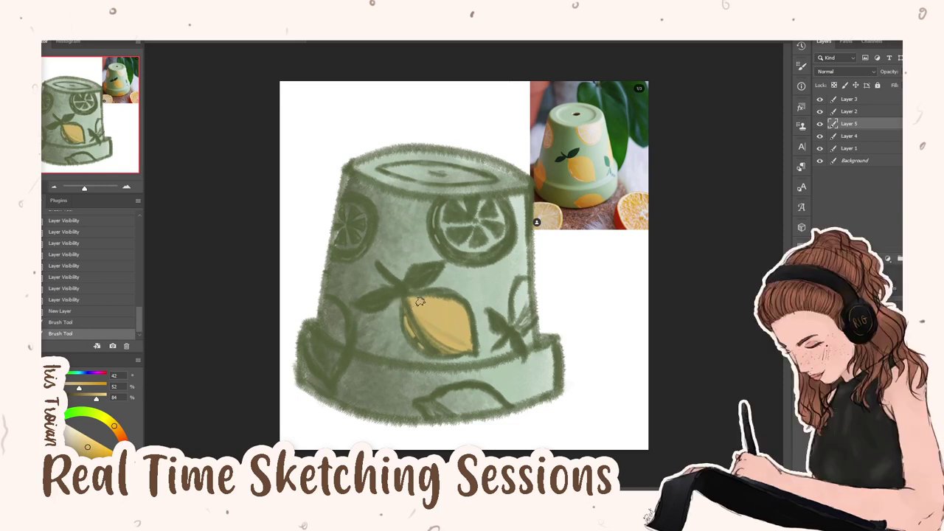
{"action": "left_click_drag", "start_coordinate": [432, 342], "coordinate": [447, 349]}
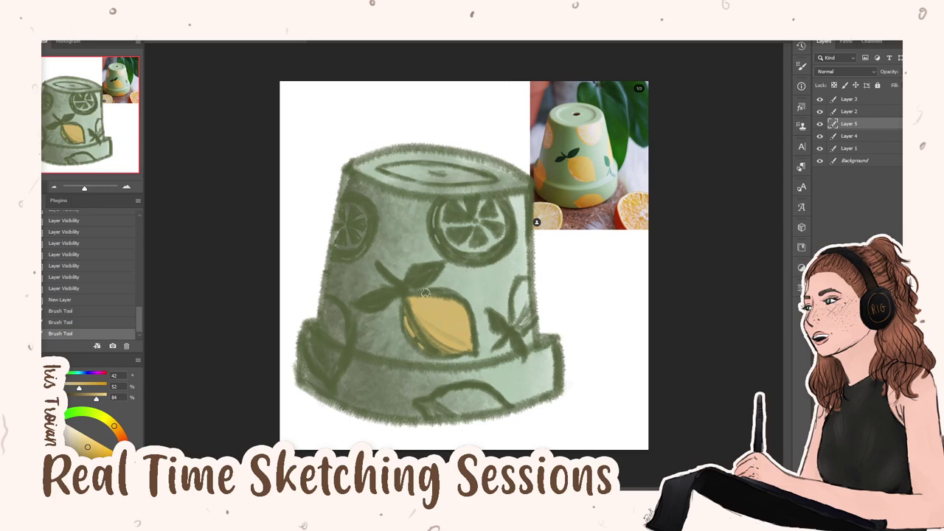
{"action": "left_click_drag", "start_coordinate": [421, 302], "coordinate": [450, 306]}
{"action": "left_click_drag", "start_coordinate": [439, 297], "coordinate": [457, 308]}
{"action": "mouse_move", "coordinate": [442, 299]}
{"action": "left_mouse_down"}
{"action": "mouse_move", "coordinate": [455, 310]}
{"action": "mouse_move", "coordinate": [449, 339]}
{"action": "mouse_move", "coordinate": [472, 335]}
{"action": "left_mouse_up"}
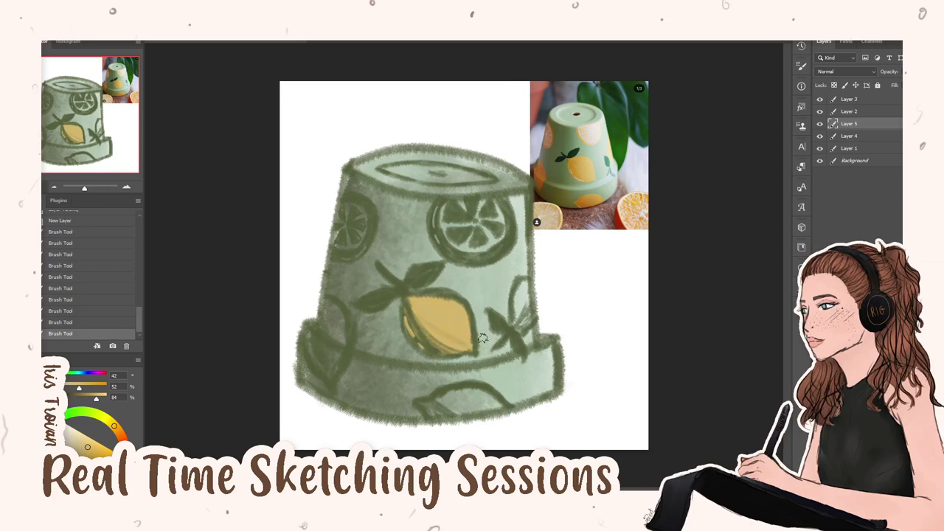
{"action": "left_click_drag", "start_coordinate": [527, 382], "coordinate": [536, 374]}
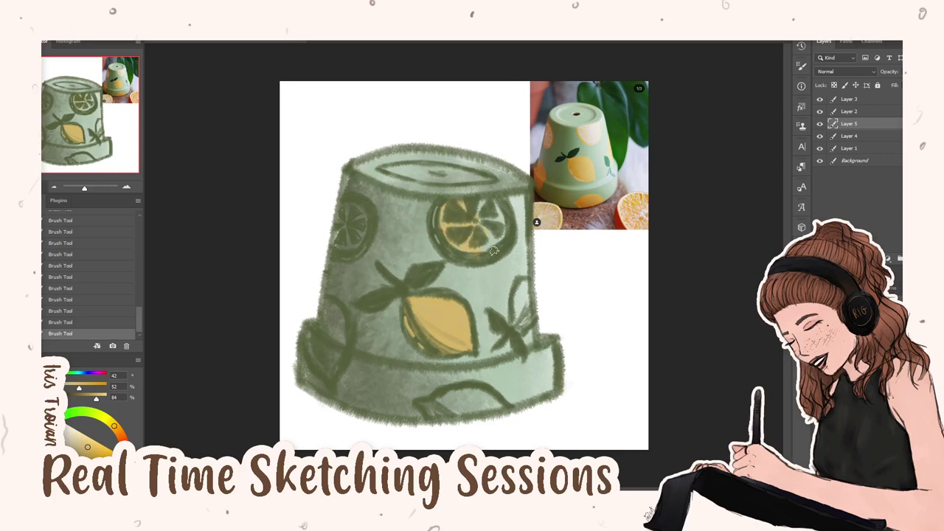
Paint yellow into the right-side lemon, retrying the strokes with the transparency lock toggled
{"action": "key", "text": "ctrl+z"}
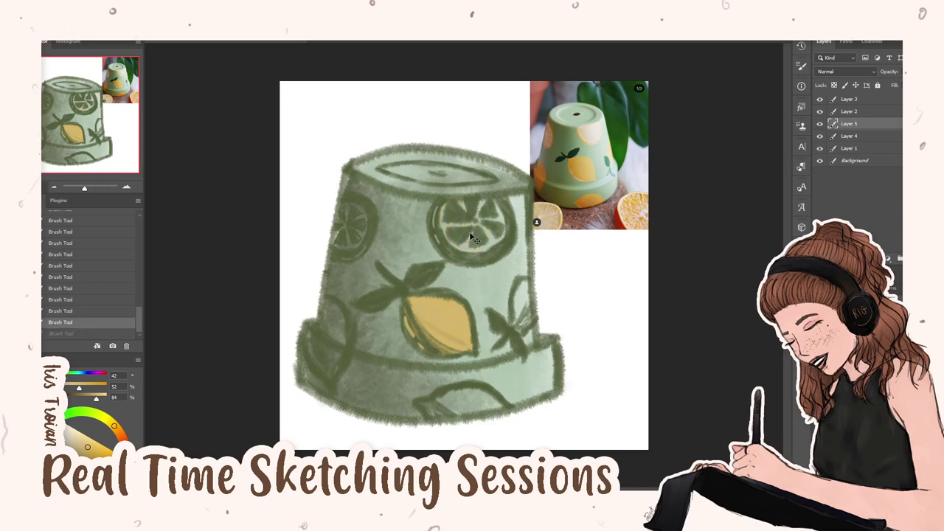
{"action": "mouse_move", "coordinate": [522, 313]}
{"action": "left_mouse_down"}
{"action": "mouse_move", "coordinate": [519, 293]}
{"action": "mouse_move", "coordinate": [523, 325]}
{"action": "left_mouse_up"}
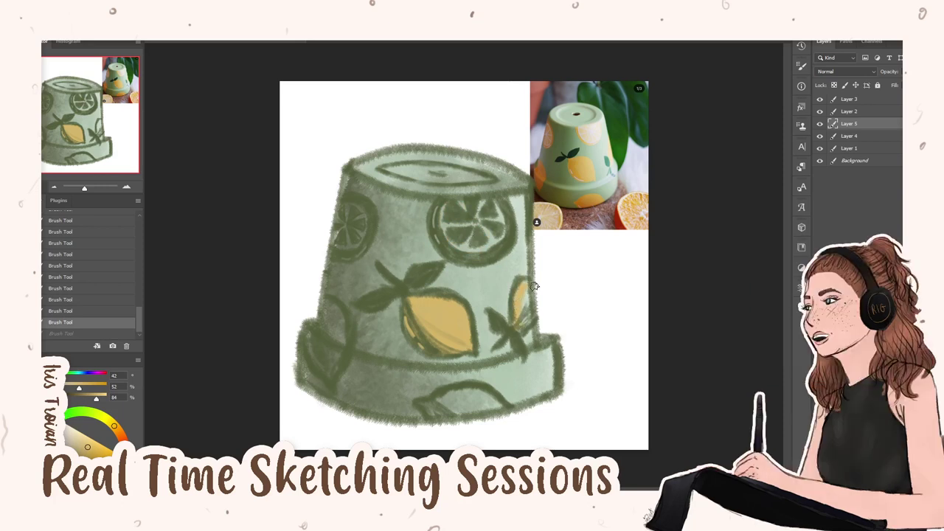
{"action": "key", "text": "ctrl+z"}
{"action": "left_click", "coordinate": [834, 84]}
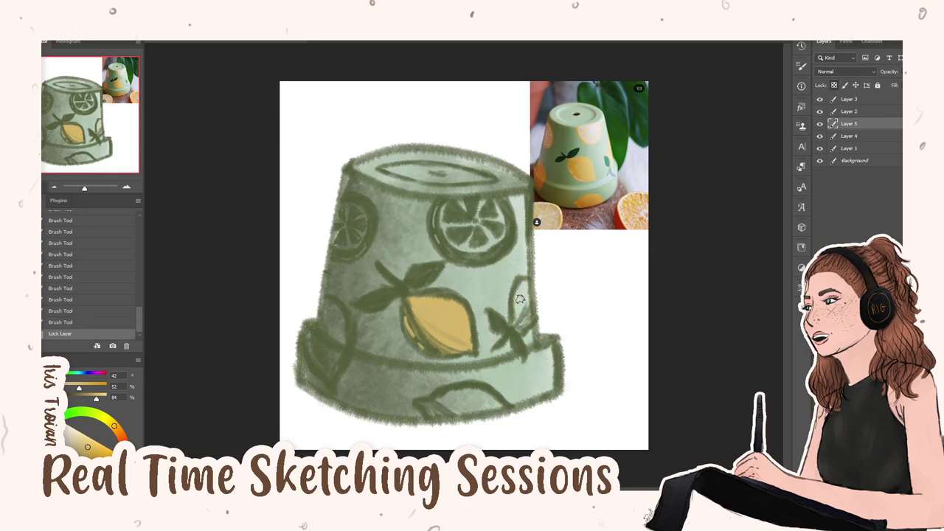
{"action": "left_click_drag", "start_coordinate": [520, 299], "coordinate": [517, 315]}
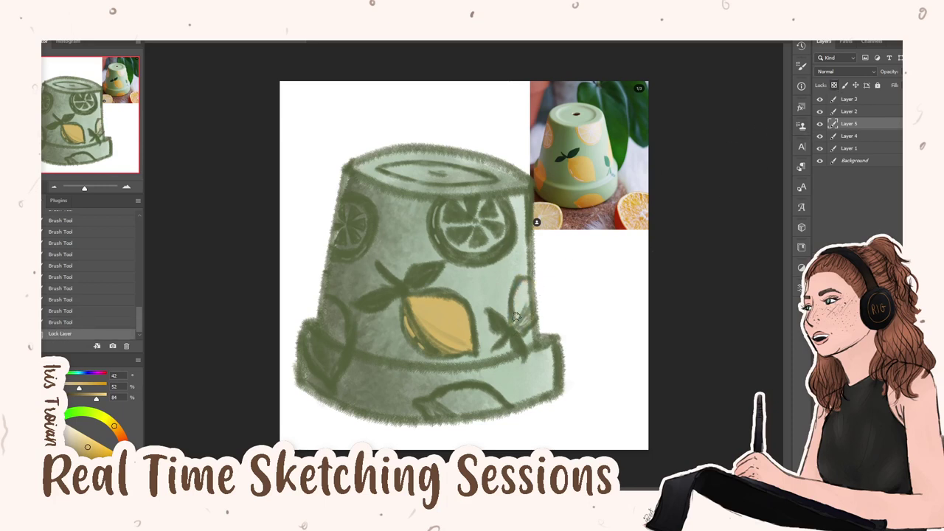
{"action": "left_click", "coordinate": [834, 85]}
{"action": "mouse_move", "coordinate": [528, 295]}
{"action": "left_mouse_down"}
{"action": "mouse_move", "coordinate": [523, 287]}
{"action": "mouse_move", "coordinate": [528, 319]}
{"action": "mouse_move", "coordinate": [517, 329]}
{"action": "left_mouse_up"}
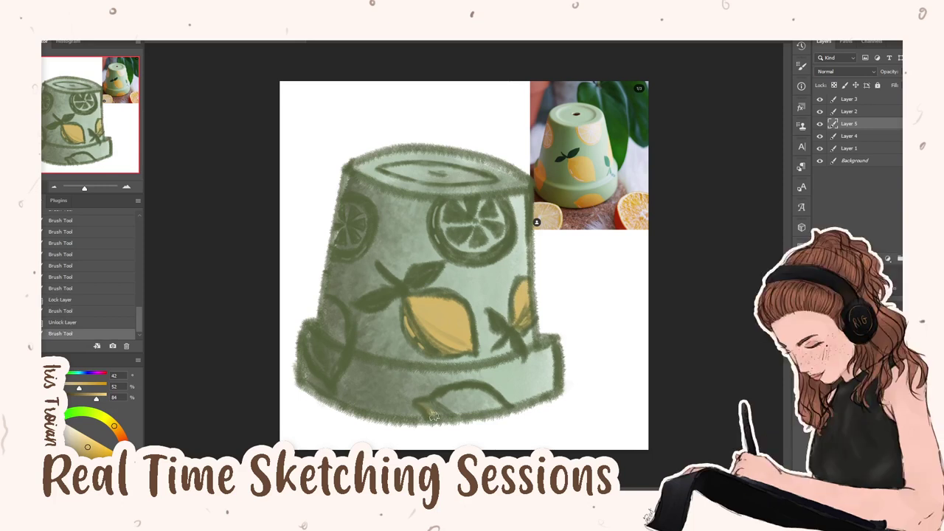
Colour the bottom lemon and the lower-left rim lemon yellow
{"action": "left_click_drag", "start_coordinate": [431, 411], "coordinate": [476, 413]}
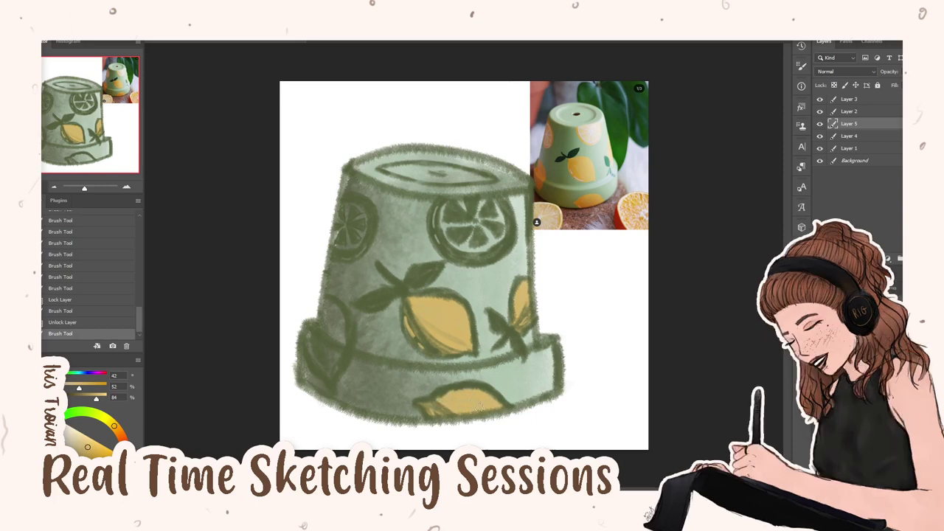
{"action": "left_click_drag", "start_coordinate": [478, 404], "coordinate": [464, 406]}
{"action": "mouse_move", "coordinate": [310, 331]}
{"action": "left_mouse_down"}
{"action": "mouse_move", "coordinate": [319, 360]}
{"action": "mouse_move", "coordinate": [336, 374]}
{"action": "mouse_move", "coordinate": [342, 334]}
{"action": "mouse_move", "coordinate": [331, 305]}
{"action": "mouse_move", "coordinate": [323, 329]}
{"action": "mouse_move", "coordinate": [335, 359]}
{"action": "left_mouse_up"}
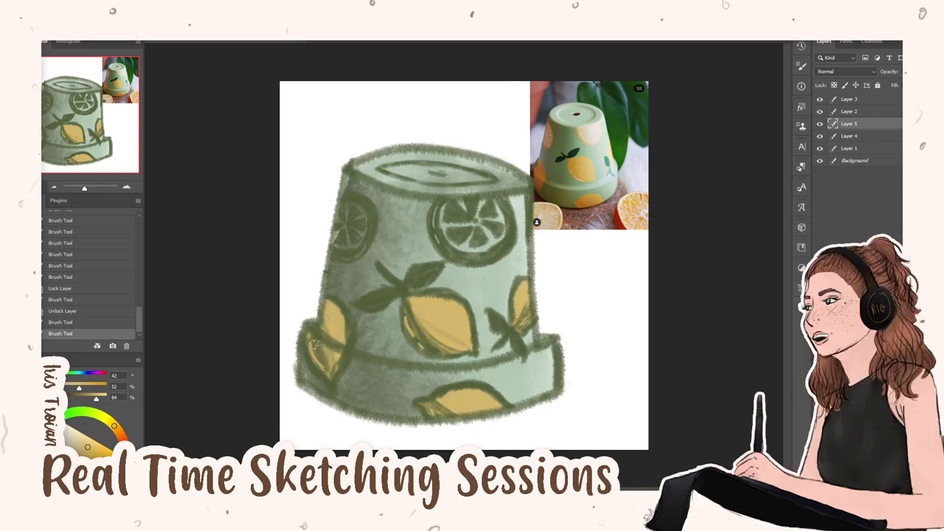
{"action": "left_click_drag", "start_coordinate": [311, 352], "coordinate": [328, 337]}
Select Layer 3, sample a warm orange from the reference, and trial-shade the central lemon, then undo it
{"action": "left_click", "coordinate": [854, 115]}
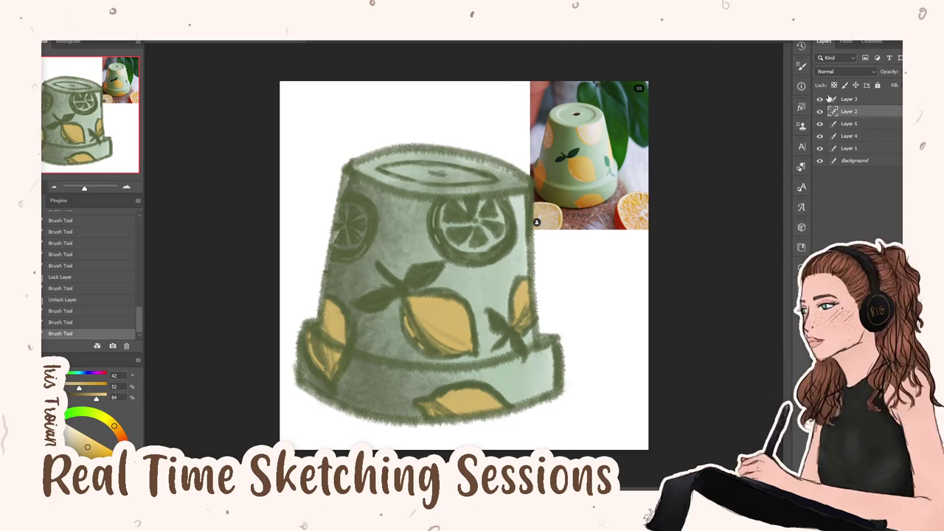
{"action": "left_click", "coordinate": [834, 85]}
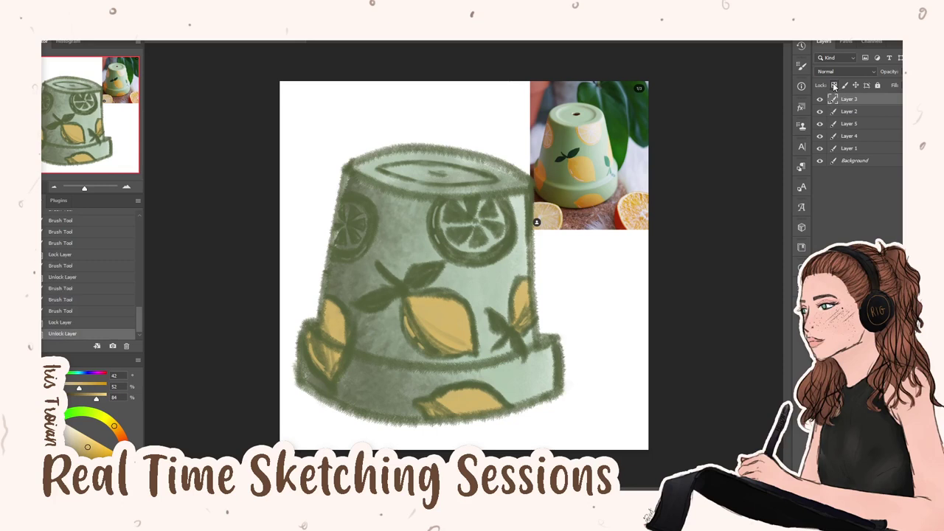
{"action": "left_click", "coordinate": [819, 100]}
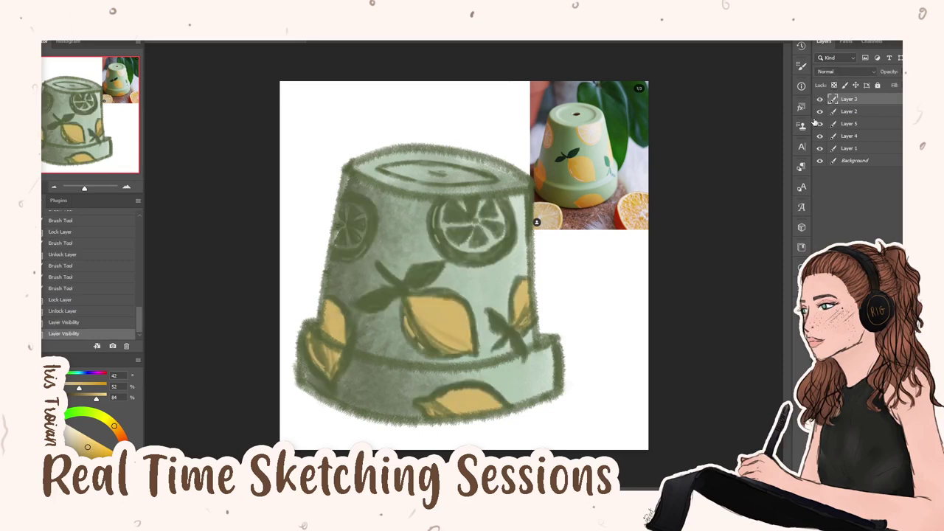
{"action": "left_click", "coordinate": [578, 171]}
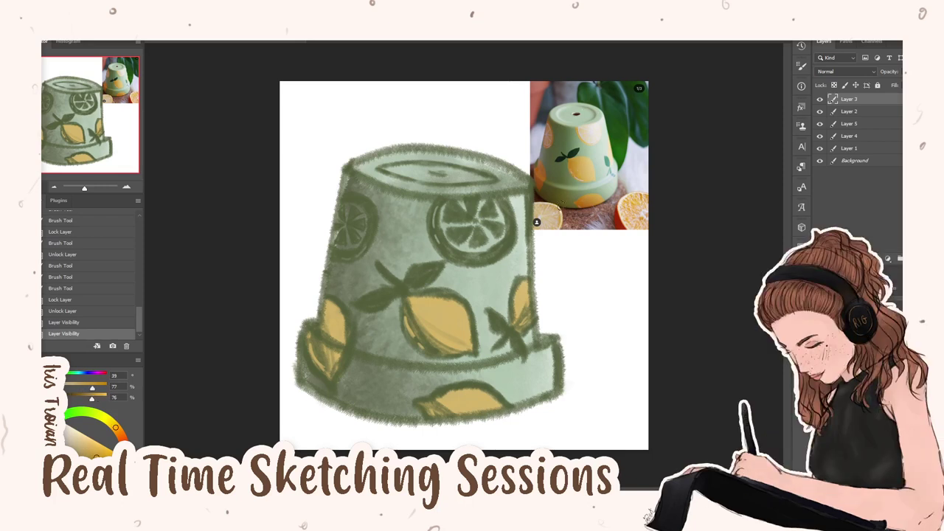
{"action": "mouse_move", "coordinate": [414, 309]}
{"action": "left_mouse_down"}
{"action": "mouse_move", "coordinate": [433, 344]}
{"action": "mouse_move", "coordinate": [402, 295]}
{"action": "mouse_move", "coordinate": [450, 324]}
{"action": "mouse_move", "coordinate": [398, 273]}
{"action": "mouse_move", "coordinate": [487, 295]}
{"action": "left_mouse_up"}
{"action": "key", "text": "ctrl+z"}
With transparency locked on Layer 3, recolour the green leaf and slice linework orange
{"action": "left_click", "coordinate": [834, 85]}
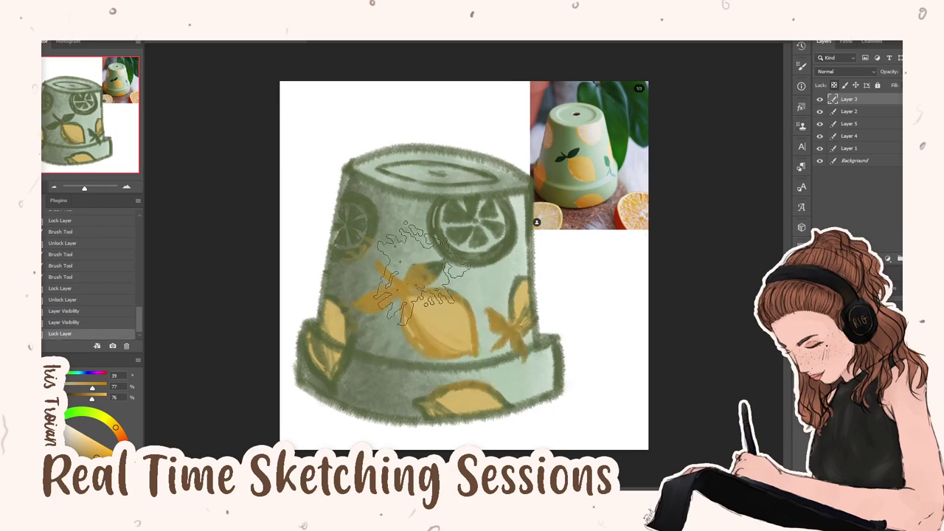
{"action": "mouse_move", "coordinate": [472, 222]}
{"action": "left_mouse_down"}
{"action": "mouse_move", "coordinate": [516, 310]}
{"action": "mouse_move", "coordinate": [472, 243]}
{"action": "mouse_move", "coordinate": [413, 192]}
{"action": "left_mouse_up"}
{"action": "left_click_drag", "start_coordinate": [354, 214], "coordinate": [325, 339]}
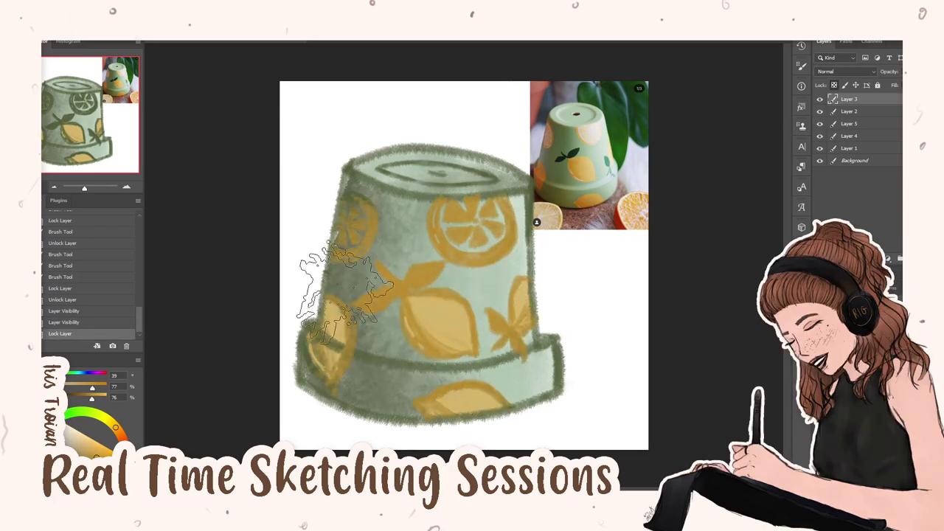
{"action": "left_click_drag", "start_coordinate": [325, 280], "coordinate": [391, 365]}
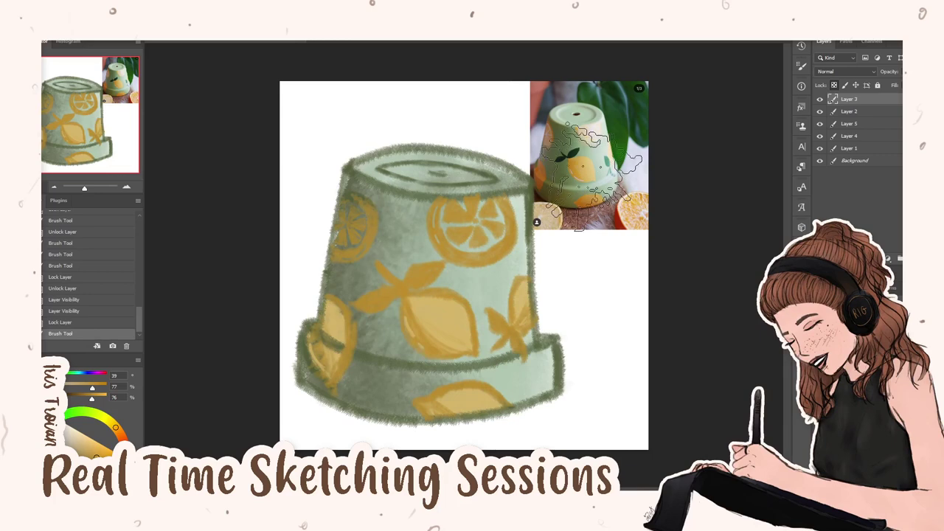
Repaint the lemons in a lighter lemon yellow sampled from the reference
{"action": "left_click", "coordinate": [587, 141], "text": "alt"}
{"action": "left_click", "coordinate": [590, 140], "text": "alt"}
{"action": "left_click_drag", "start_coordinate": [443, 214], "coordinate": [509, 236]}
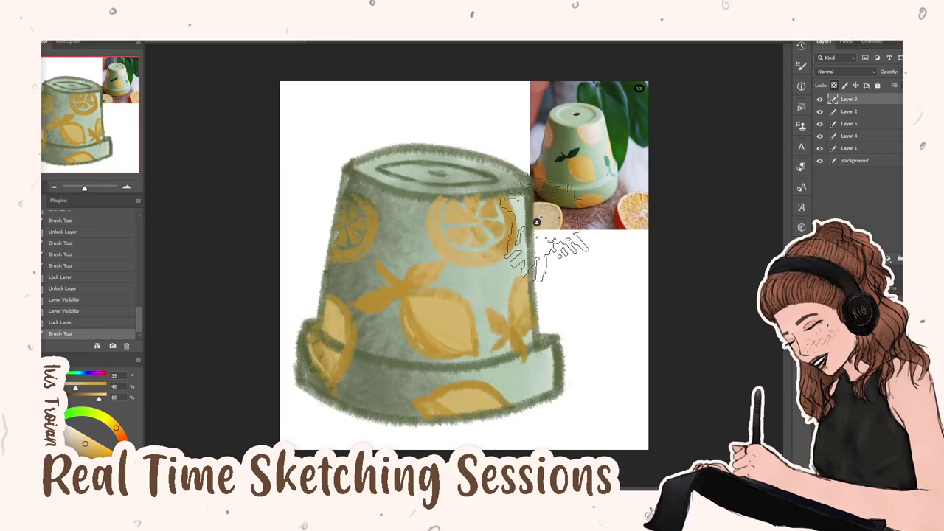
{"action": "left_click_drag", "start_coordinate": [516, 295], "coordinate": [442, 406]}
{"action": "mouse_move", "coordinate": [354, 221]}
{"action": "left_mouse_down"}
{"action": "mouse_move", "coordinate": [501, 324]}
{"action": "mouse_move", "coordinate": [398, 405]}
{"action": "left_mouse_up"}
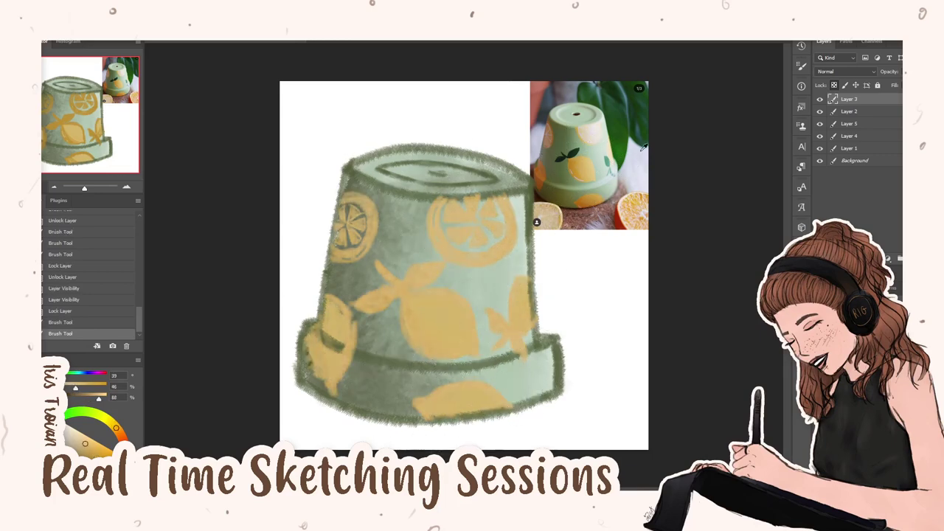
Outline the orange slices, lemons, leaves and butterfly in darker orange, adding segment lines
{"action": "left_click", "coordinate": [575, 168], "text": "alt"}
{"action": "left_click_drag", "start_coordinate": [442, 199], "coordinate": [502, 236]}
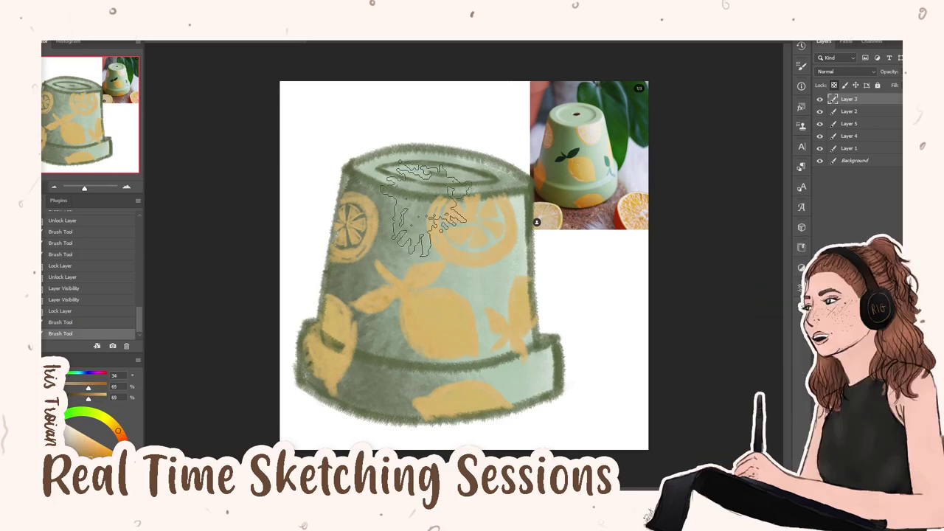
{"action": "left_click_drag", "start_coordinate": [369, 288], "coordinate": [516, 332]}
{"action": "left_click_drag", "start_coordinate": [508, 295], "coordinate": [531, 354]}
{"action": "mouse_move", "coordinate": [354, 206]}
{"action": "left_mouse_down"}
{"action": "mouse_move", "coordinate": [324, 236]}
{"action": "mouse_move", "coordinate": [365, 243]}
{"action": "left_mouse_up"}
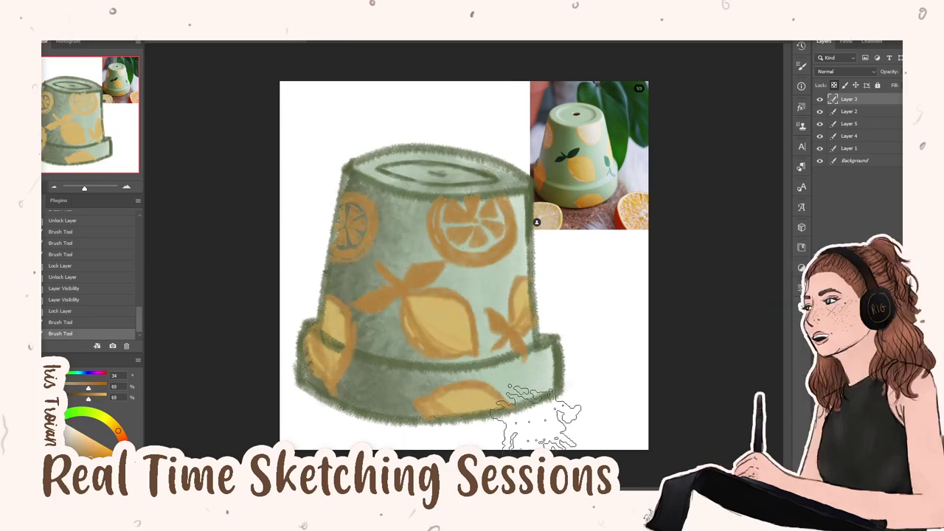
{"action": "left_click_drag", "start_coordinate": [309, 332], "coordinate": [336, 387]}
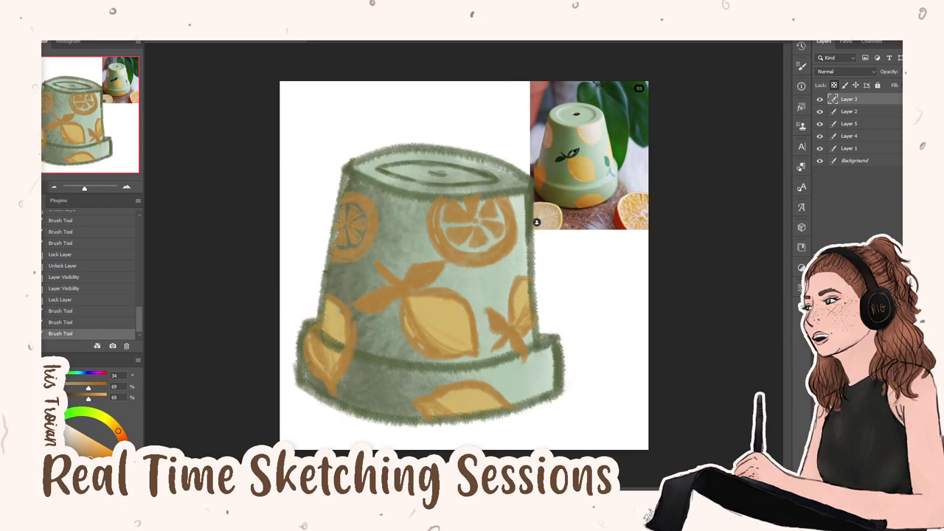
{"action": "left_click", "coordinate": [569, 152], "text": "alt"}
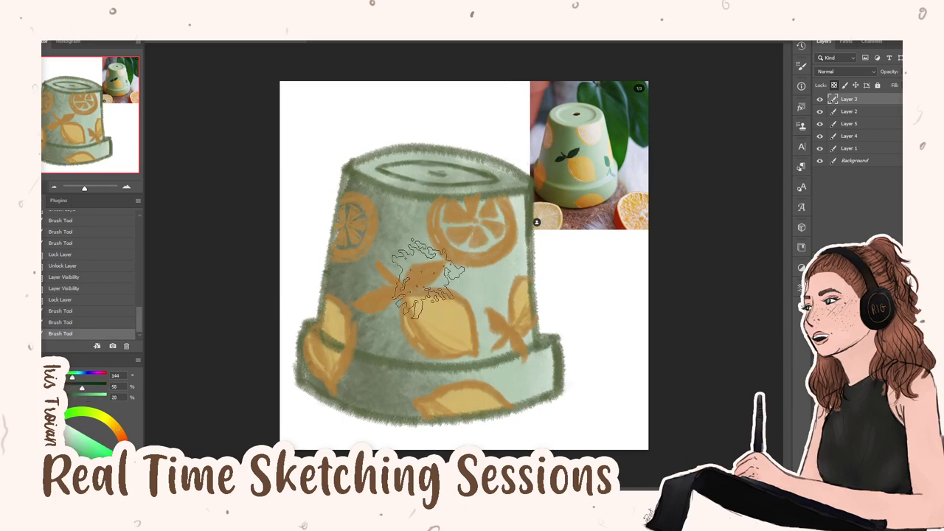
Paint dark green leaves above the central lemon, left of its stem, and beside the right lemon
{"action": "mouse_move", "coordinate": [377, 262]}
{"action": "left_mouse_down"}
{"action": "mouse_move", "coordinate": [404, 293]}
{"action": "mouse_move", "coordinate": [413, 269]}
{"action": "mouse_move", "coordinate": [435, 277]}
{"action": "mouse_move", "coordinate": [414, 274]}
{"action": "mouse_move", "coordinate": [442, 264]}
{"action": "left_mouse_up"}
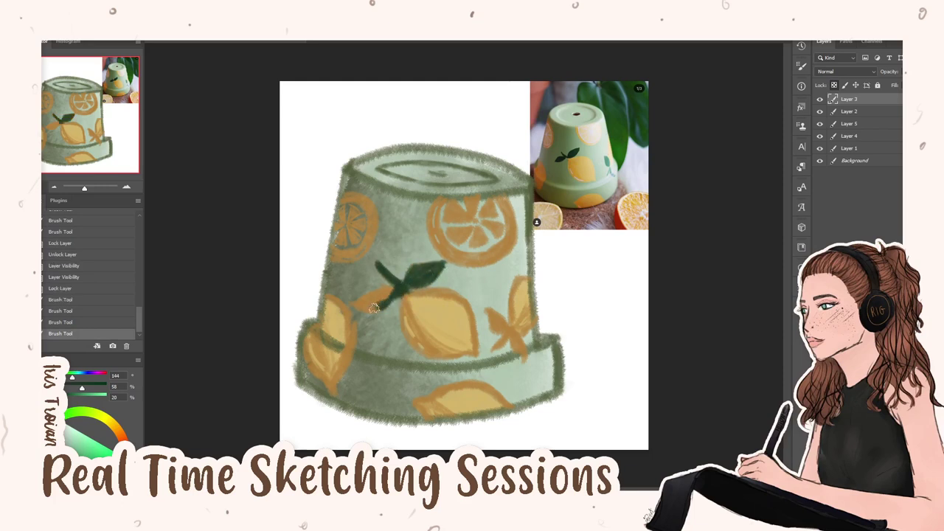
{"action": "mouse_move", "coordinate": [374, 308]}
{"action": "left_mouse_down"}
{"action": "mouse_move", "coordinate": [387, 289]}
{"action": "mouse_move", "coordinate": [354, 313]}
{"action": "mouse_move", "coordinate": [351, 297]}
{"action": "mouse_move", "coordinate": [376, 317]}
{"action": "left_mouse_up"}
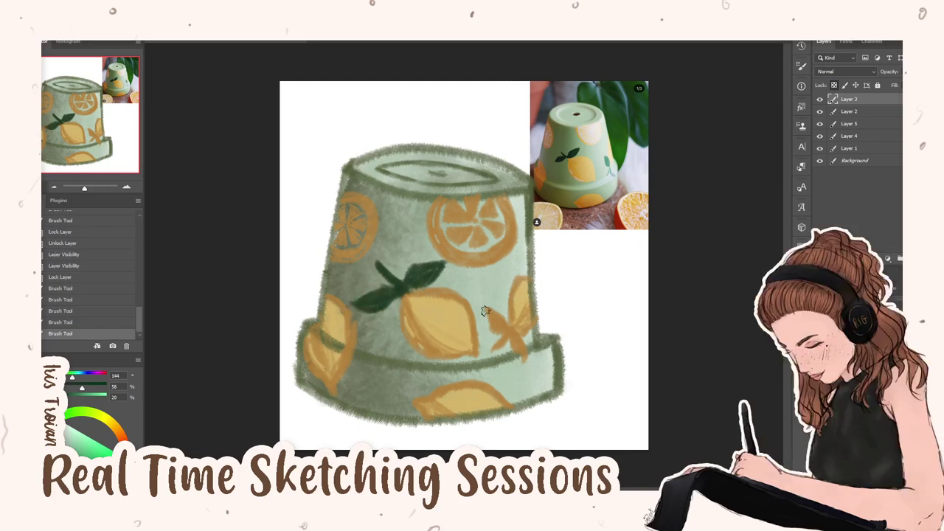
{"action": "mouse_move", "coordinate": [485, 311]}
{"action": "left_mouse_down"}
{"action": "mouse_move", "coordinate": [525, 360]}
{"action": "mouse_move", "coordinate": [528, 352]}
{"action": "left_mouse_up"}
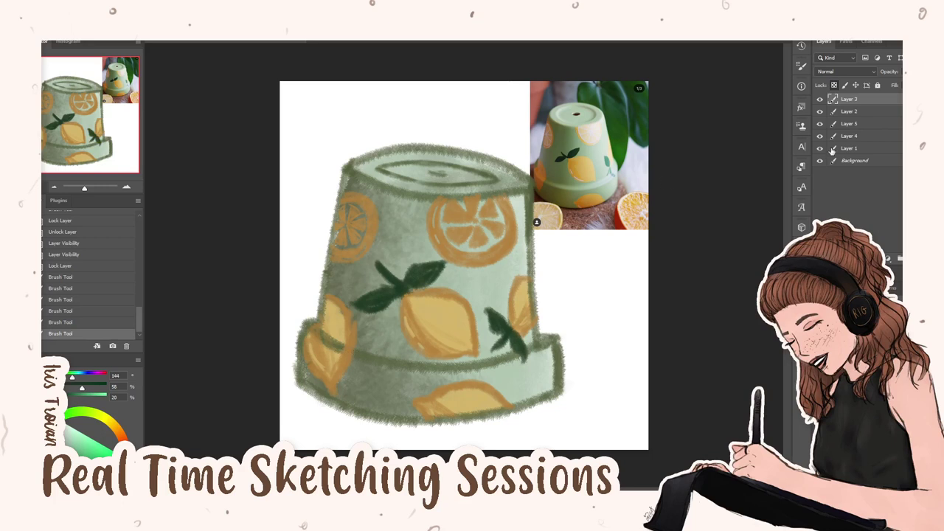
On Layer 2, remove a stray green spot and paint orange over the left lemon
{"action": "left_click", "coordinate": [866, 112]}
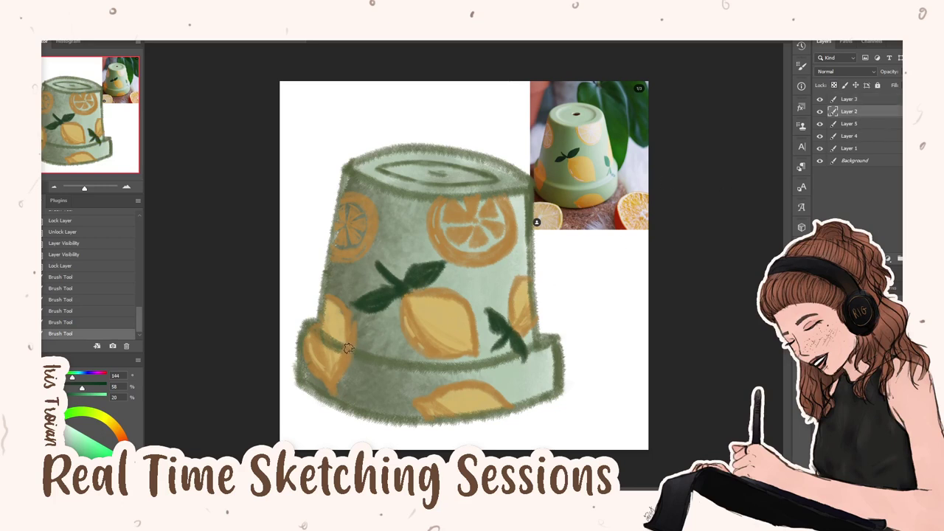
{"action": "left_click_drag", "start_coordinate": [330, 343], "coordinate": [334, 340]}
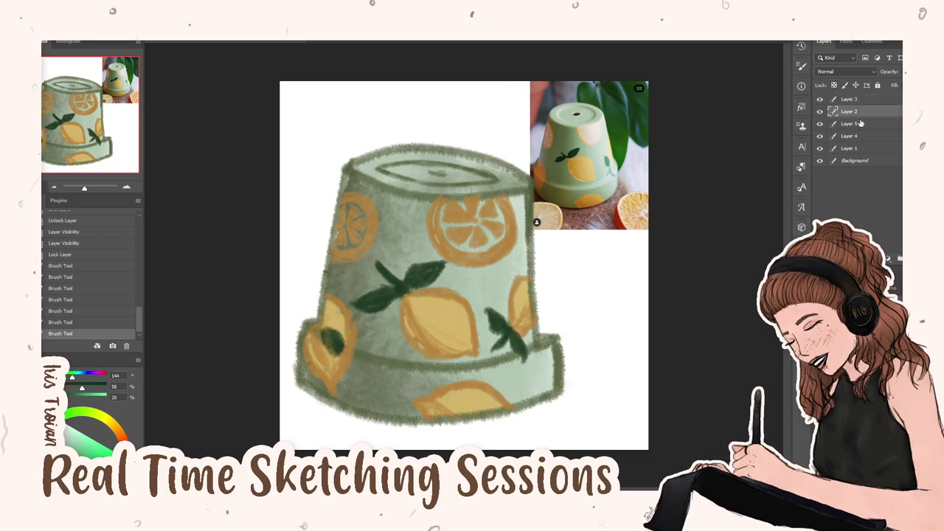
{"action": "key", "text": "ctrl+z"}
{"action": "key", "text": "slash"}
{"action": "left_click", "coordinate": [324, 353], "text": "alt"}
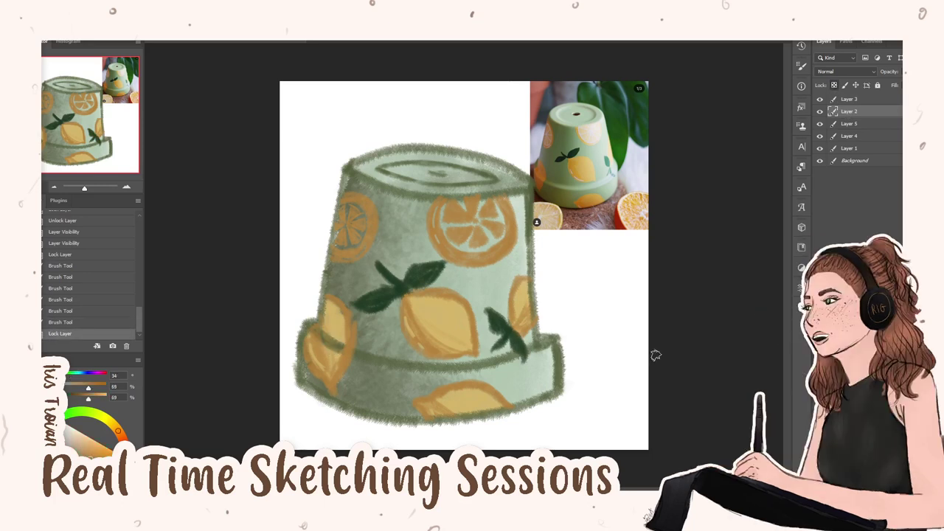
{"action": "left_click_drag", "start_coordinate": [326, 335], "coordinate": [331, 337]}
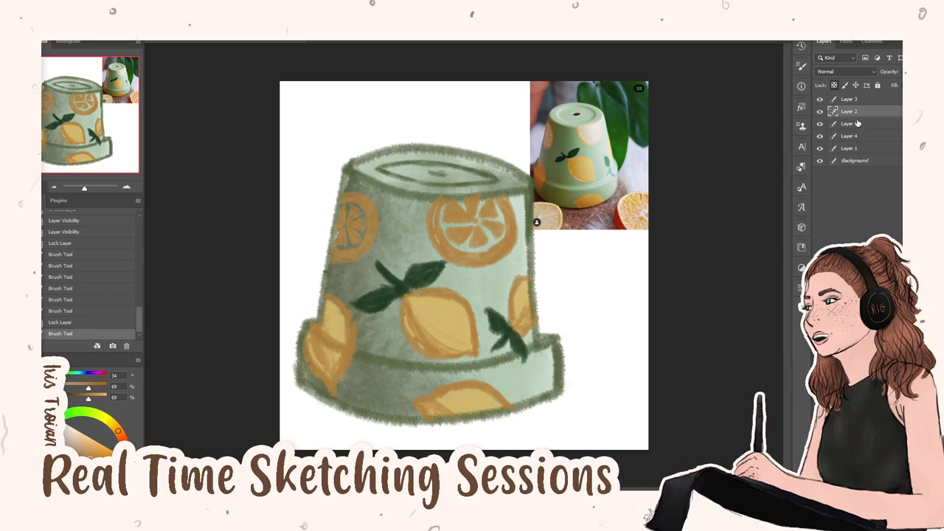
Shade the pot's left and lower-left edge in soft green sampled from the reference
{"action": "left_click", "coordinate": [848, 99]}
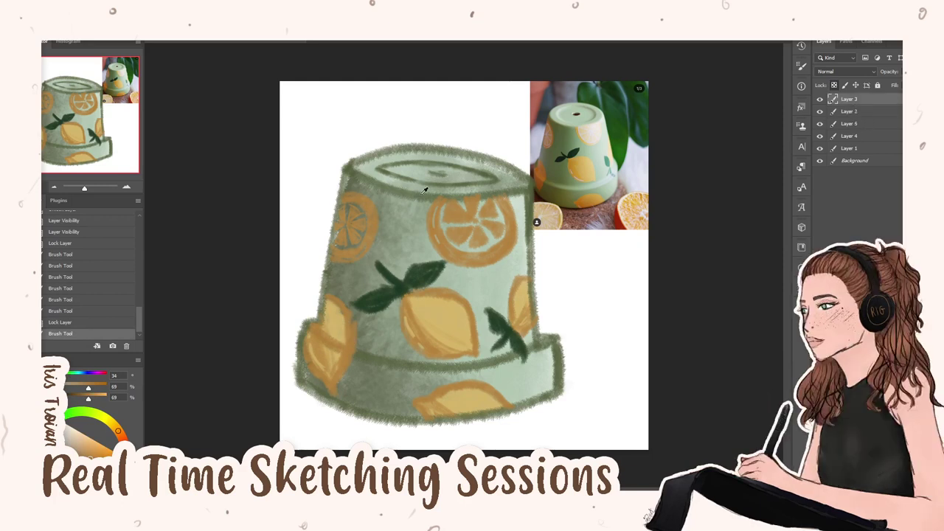
{"action": "left_click", "coordinate": [531, 219], "text": "alt"}
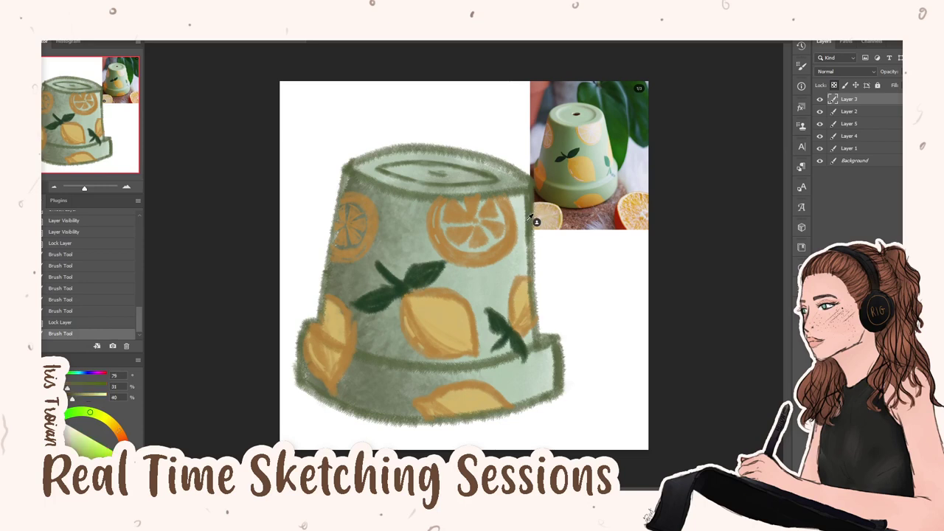
{"action": "left_click_drag", "start_coordinate": [336, 188], "coordinate": [333, 269]}
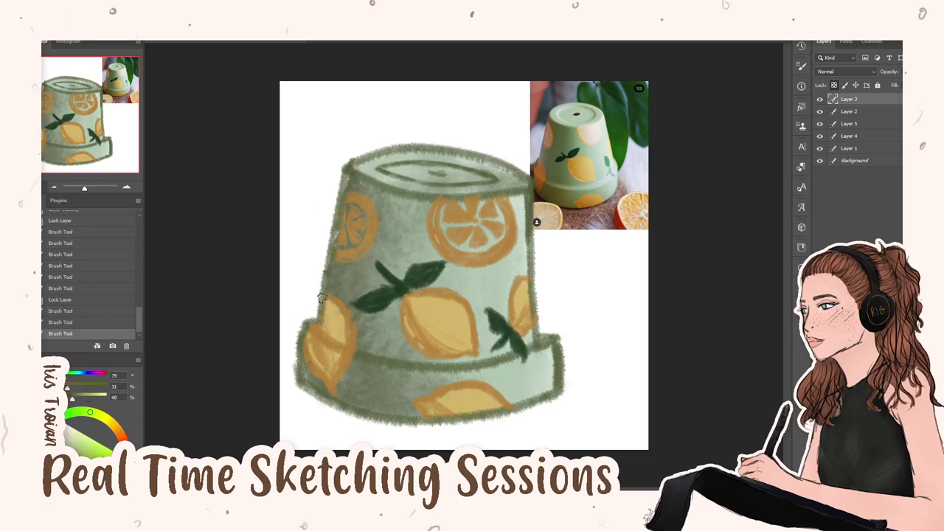
{"action": "mouse_move", "coordinate": [312, 318]}
{"action": "left_mouse_down"}
{"action": "mouse_move", "coordinate": [304, 328]}
{"action": "mouse_move", "coordinate": [318, 322]}
{"action": "left_mouse_up"}
{"action": "left_click", "coordinate": [863, 113]}
{"action": "mouse_move", "coordinate": [309, 329]}
{"action": "left_mouse_down"}
{"action": "mouse_move", "coordinate": [321, 323]}
{"action": "mouse_move", "coordinate": [310, 329]}
{"action": "left_mouse_up"}
{"action": "left_click_drag", "start_coordinate": [317, 320], "coordinate": [308, 329]}
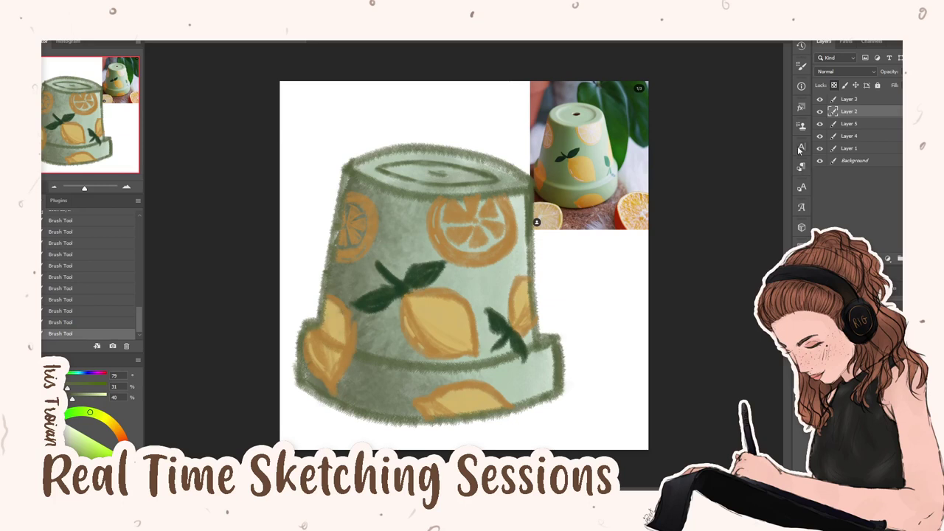
{"action": "left_click", "coordinate": [851, 99]}
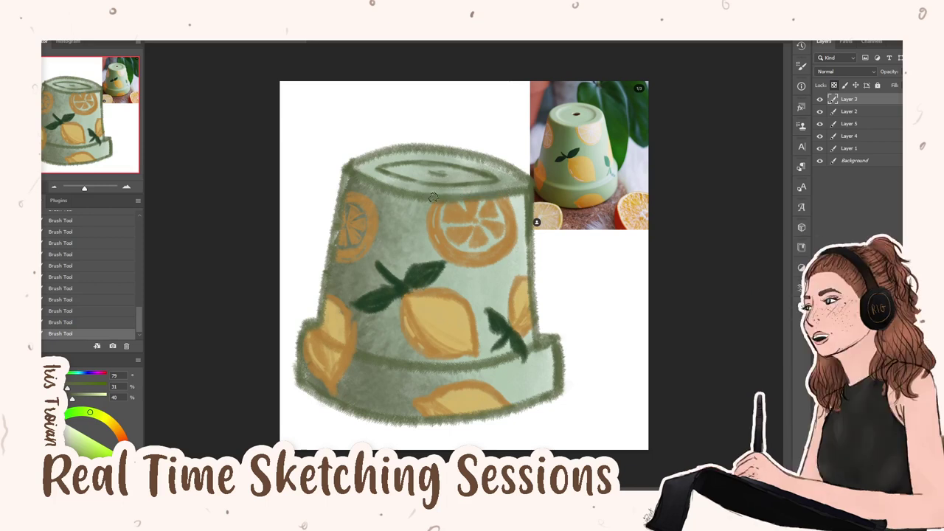
Toggle the outline sketch and Layer 5 visibility to check the painting, leaving Layer 5 active
{"action": "left_click", "coordinate": [819, 111]}
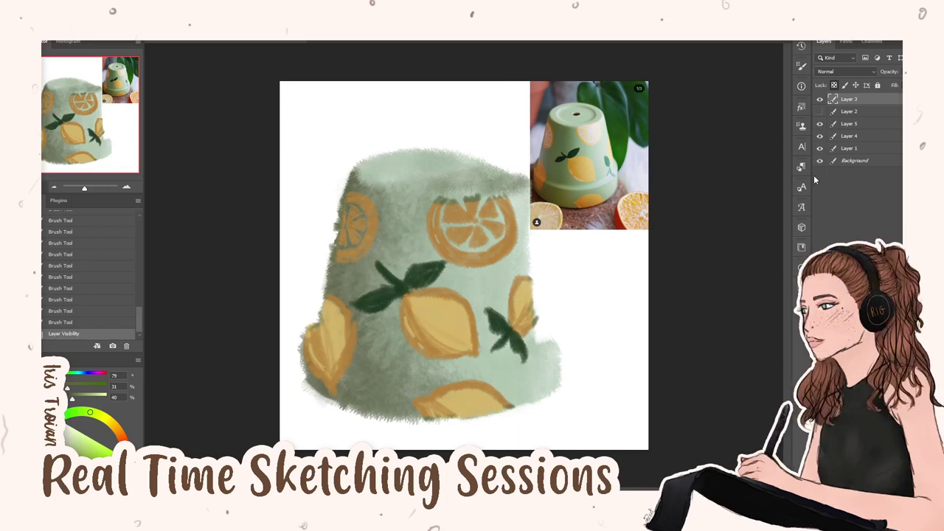
{"action": "left_click", "coordinate": [820, 111]}
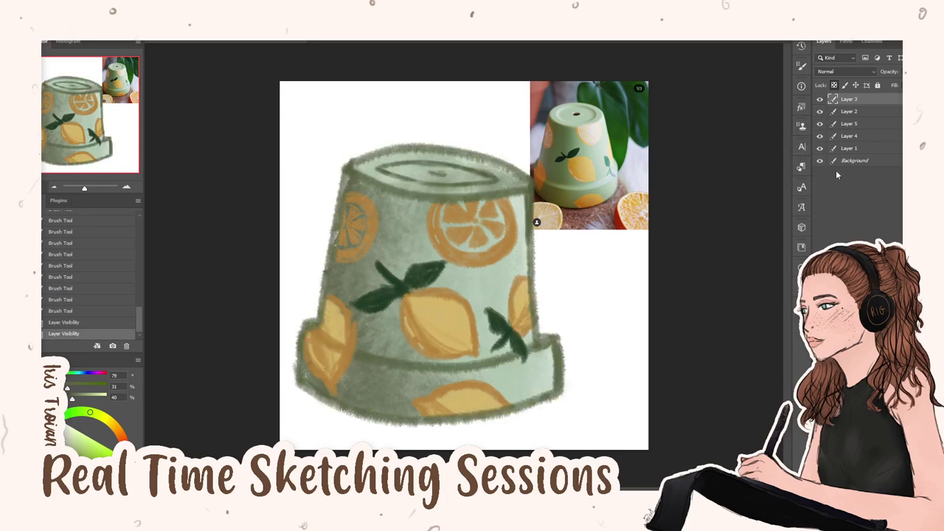
{"action": "left_click", "coordinate": [859, 126]}
{"action": "left_click", "coordinate": [819, 124]}
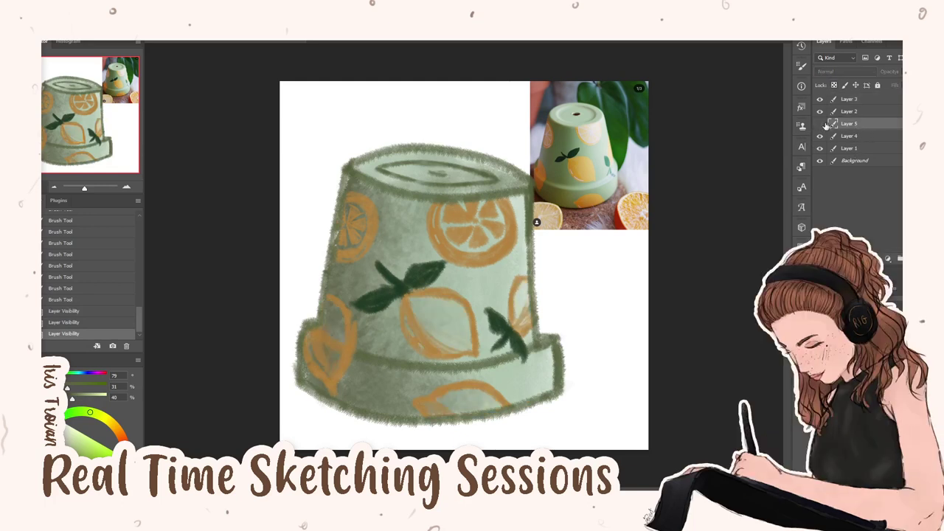
Paint a near-white highlight on the top rim and white segment lines into both orange slices
{"action": "left_click", "coordinate": [594, 128]}
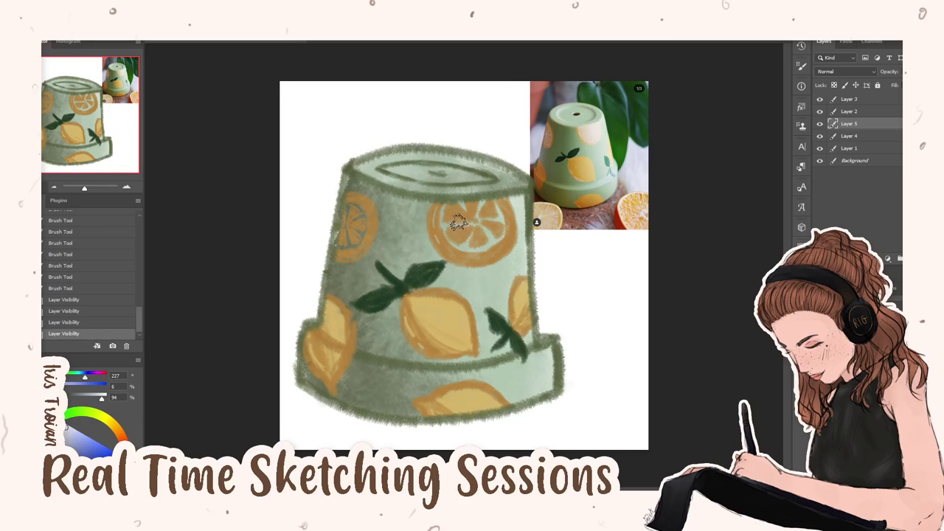
{"action": "left_click_drag", "start_coordinate": [413, 172], "coordinate": [479, 172]}
{"action": "left_click_drag", "start_coordinate": [460, 216], "coordinate": [446, 212]}
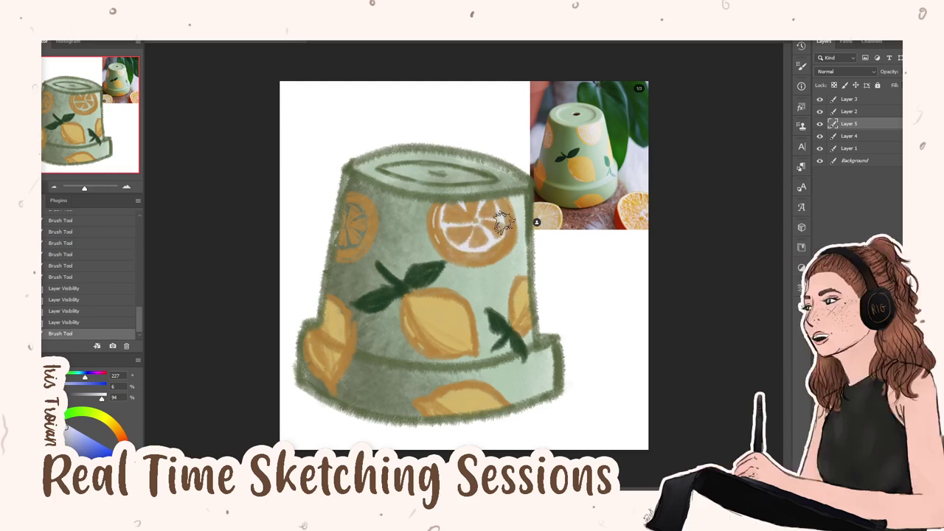
{"action": "left_click_drag", "start_coordinate": [506, 234], "coordinate": [509, 226]}
{"action": "mouse_move", "coordinate": [353, 214]}
{"action": "left_mouse_down"}
{"action": "mouse_move", "coordinate": [341, 255]}
{"action": "mouse_move", "coordinate": [358, 229]}
{"action": "left_mouse_up"}
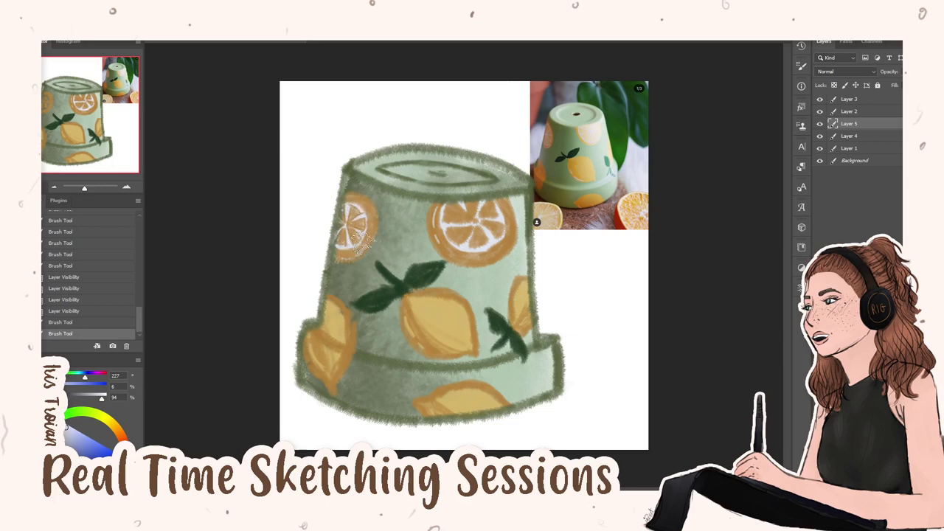
{"action": "left_click_drag", "start_coordinate": [358, 238], "coordinate": [351, 210]}
{"action": "left_click_drag", "start_coordinate": [330, 322], "coordinate": [335, 314]}
{"action": "key", "text": "ctrl+z"}
{"action": "key", "text": "ctrl+z"}
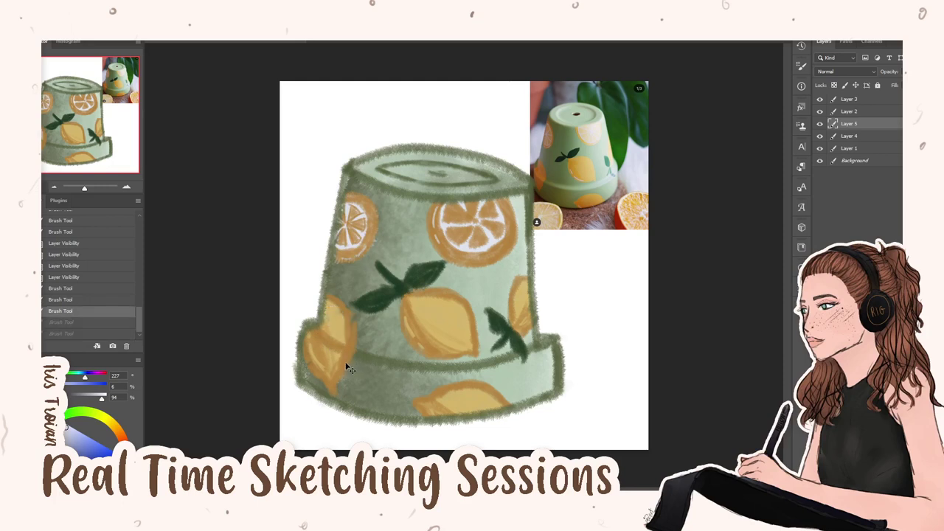
Touch up the left lemon in yellow and add pale blue-white highlights to the lemons
{"action": "left_click", "coordinate": [339, 320], "text": "alt"}
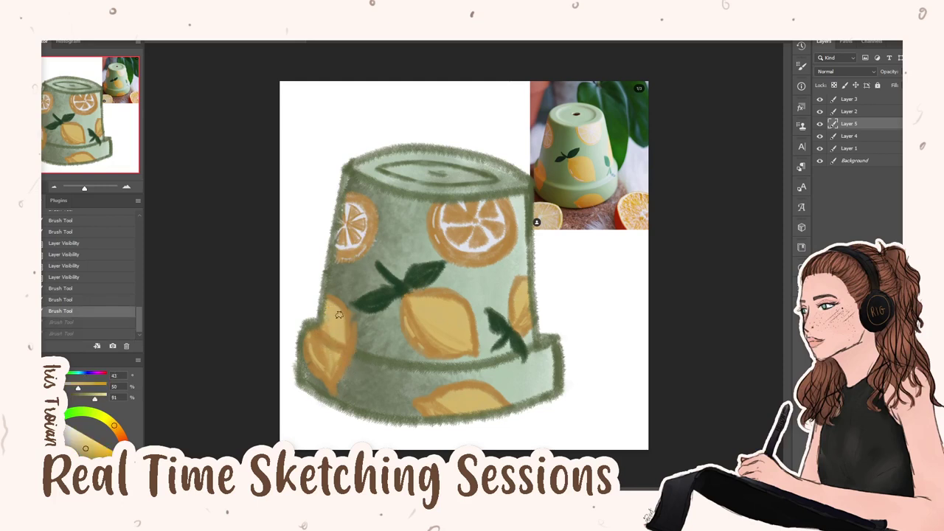
{"action": "left_click_drag", "start_coordinate": [324, 334], "coordinate": [317, 360]}
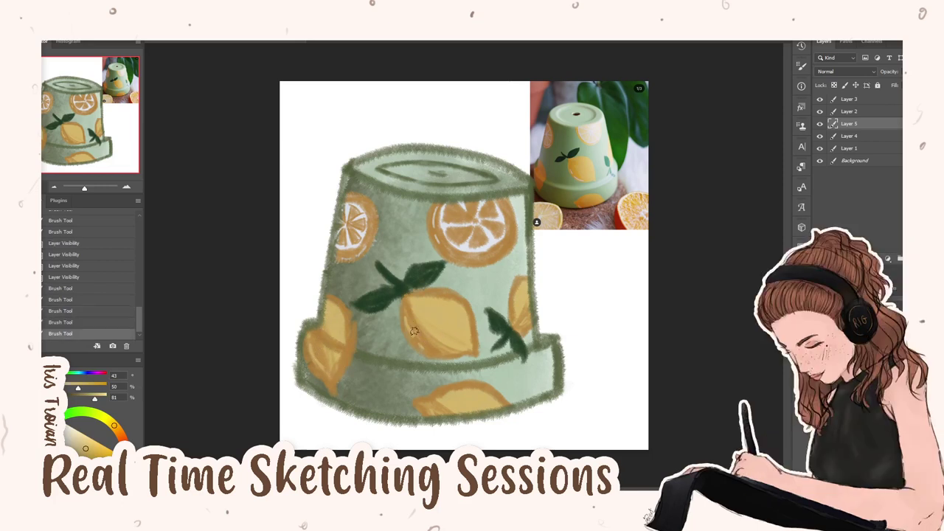
{"action": "mouse_move", "coordinate": [413, 331]}
{"action": "left_mouse_down"}
{"action": "mouse_move", "coordinate": [427, 324]}
{"action": "mouse_move", "coordinate": [407, 321]}
{"action": "mouse_move", "coordinate": [419, 338]}
{"action": "left_mouse_up"}
{"action": "left_click", "coordinate": [492, 234], "text": "alt"}
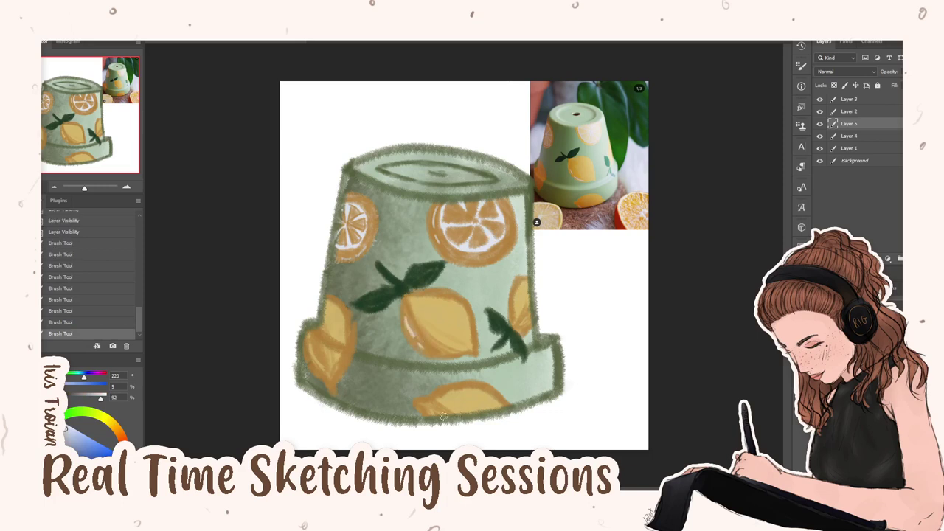
{"action": "left_click_drag", "start_coordinate": [435, 415], "coordinate": [443, 417]}
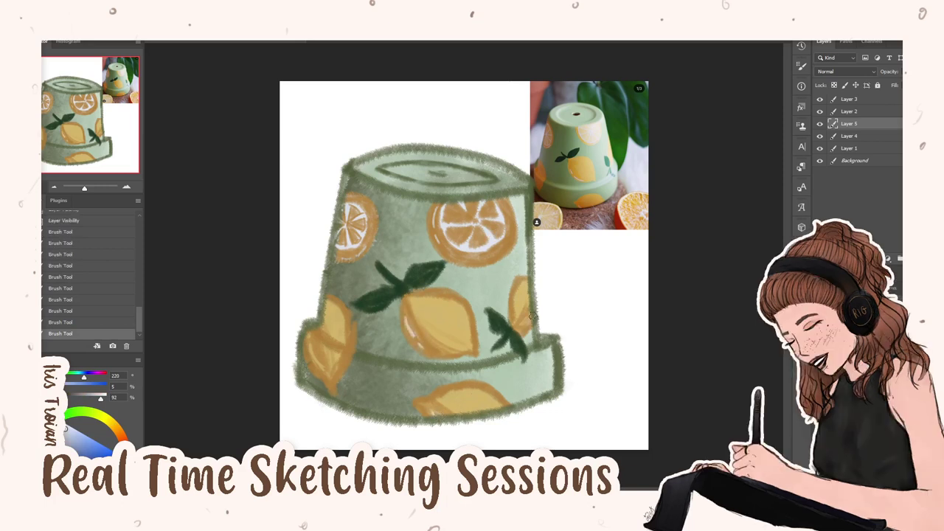
{"action": "left_click_drag", "start_coordinate": [533, 315], "coordinate": [522, 325]}
{"action": "left_click_drag", "start_coordinate": [308, 338], "coordinate": [329, 369]}
Lock transparent pixels and shade the upper and left orange slices in warm tan
{"action": "left_click", "coordinate": [834, 86]}
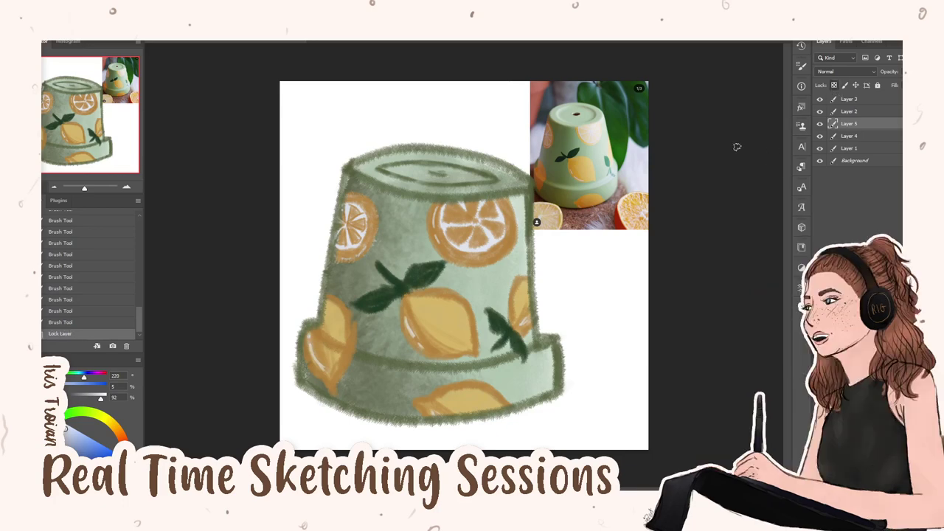
{"action": "left_click", "coordinate": [591, 141]}
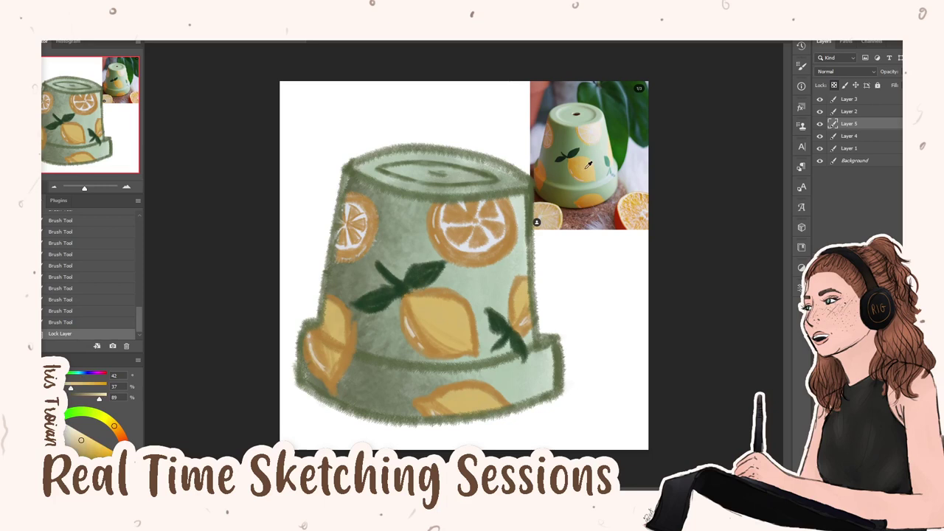
{"action": "left_click_drag", "start_coordinate": [588, 164], "coordinate": [583, 168]}
{"action": "mouse_move", "coordinate": [459, 220]}
{"action": "left_mouse_down"}
{"action": "mouse_move", "coordinate": [448, 200]}
{"action": "mouse_move", "coordinate": [498, 249]}
{"action": "left_mouse_up"}
{"action": "left_click_drag", "start_coordinate": [463, 226], "coordinate": [498, 243]}
{"action": "mouse_move", "coordinate": [479, 215]}
{"action": "left_mouse_down"}
{"action": "mouse_move", "coordinate": [504, 236]}
{"action": "mouse_move", "coordinate": [472, 214]}
{"action": "mouse_move", "coordinate": [491, 251]}
{"action": "left_mouse_up"}
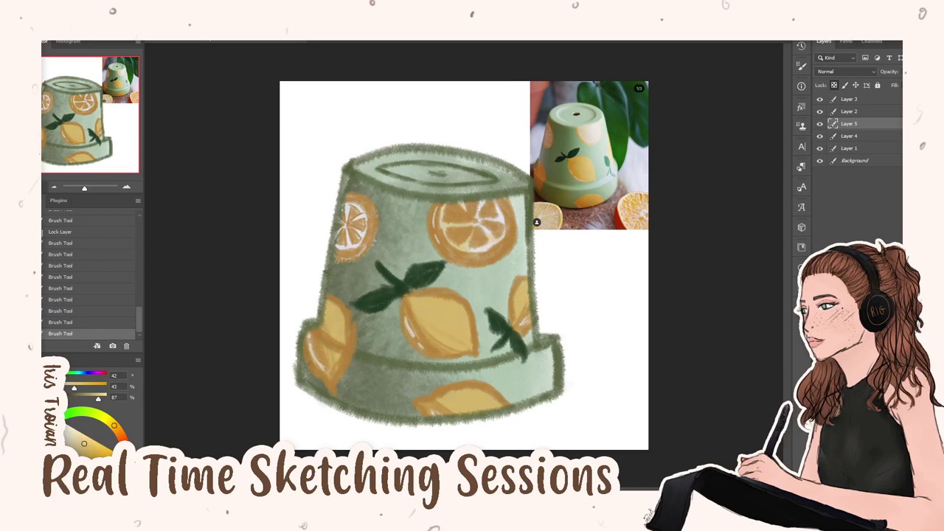
{"action": "left_click_drag", "start_coordinate": [480, 231], "coordinate": [476, 250]}
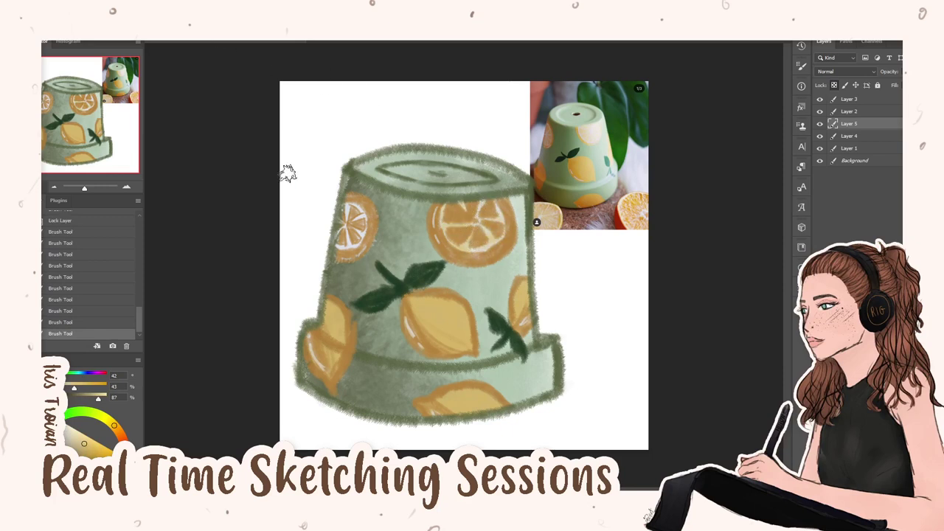
{"action": "left_click_drag", "start_coordinate": [359, 197], "coordinate": [357, 217]}
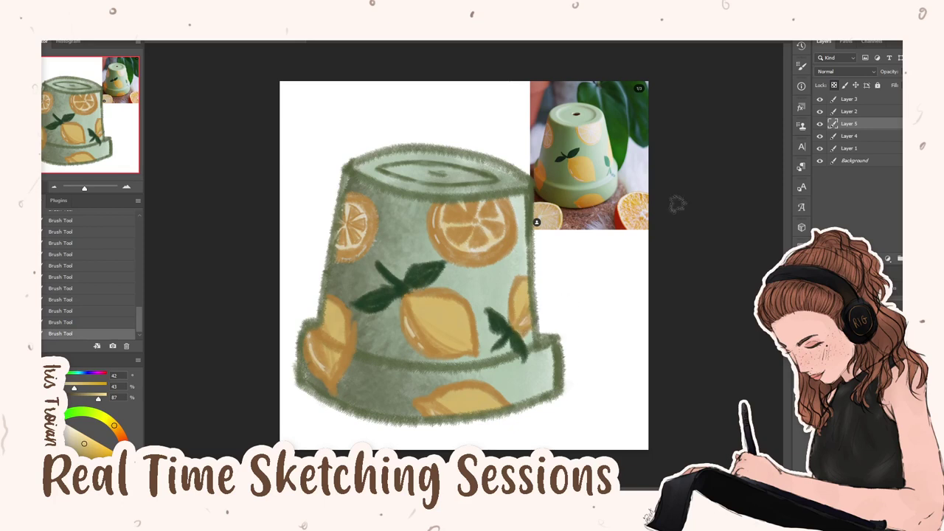
Unlock transparency and blend the middle and left lemons with strokes of sampled lemon colour
{"action": "left_click", "coordinate": [834, 85]}
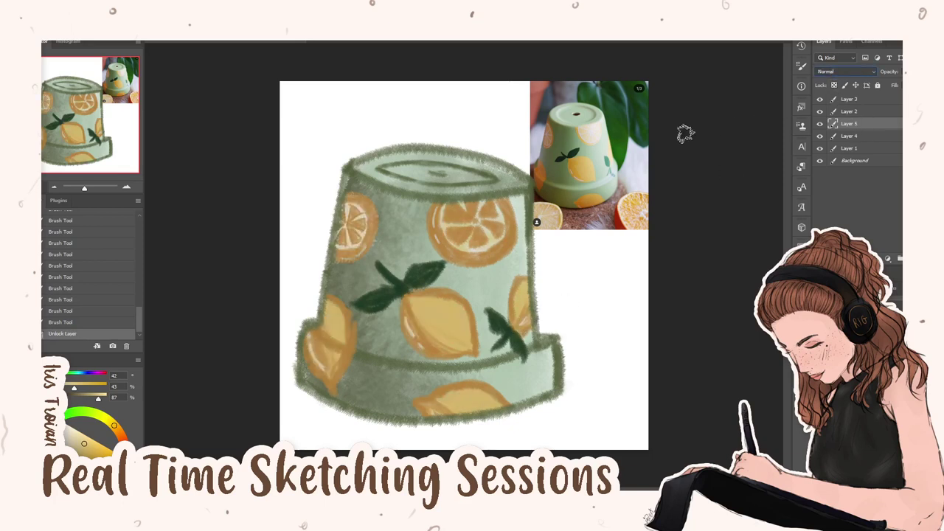
{"action": "left_click", "coordinate": [426, 325], "text": "alt"}
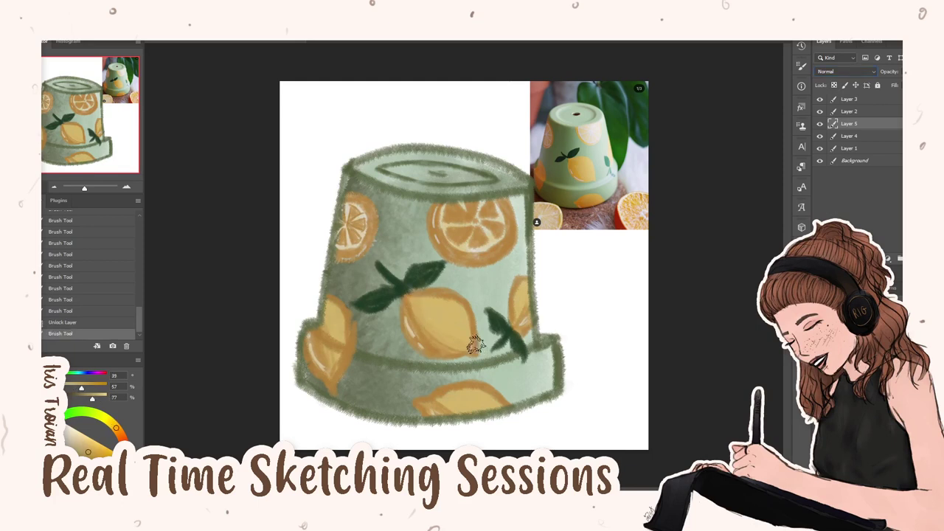
{"action": "left_click_drag", "start_coordinate": [465, 352], "coordinate": [436, 316]}
{"action": "mouse_move", "coordinate": [417, 301]}
{"action": "left_mouse_down"}
{"action": "mouse_move", "coordinate": [456, 342]}
{"action": "mouse_move", "coordinate": [448, 332]}
{"action": "mouse_move", "coordinate": [481, 332]}
{"action": "mouse_move", "coordinate": [472, 331]}
{"action": "left_mouse_up"}
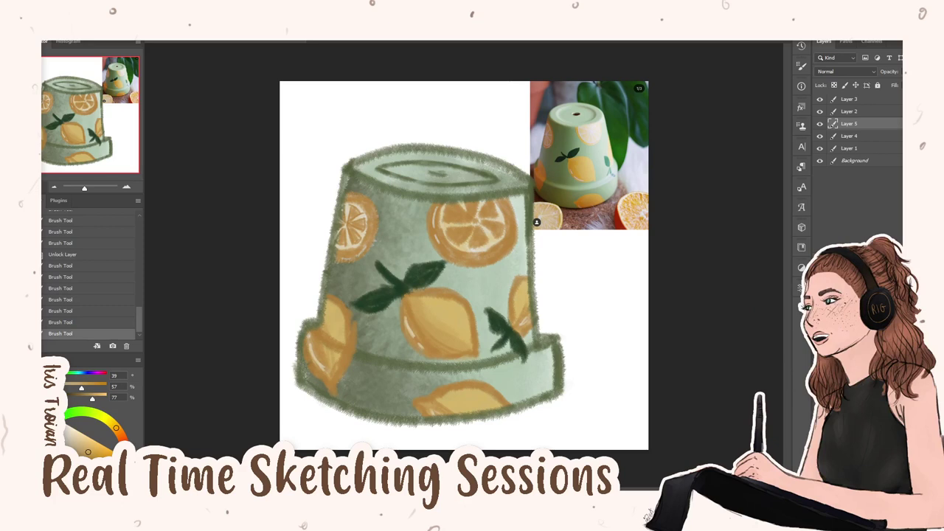
{"action": "mouse_move", "coordinate": [318, 329]}
{"action": "left_mouse_down"}
{"action": "mouse_move", "coordinate": [330, 328]}
{"action": "mouse_move", "coordinate": [329, 357]}
{"action": "left_mouse_up"}
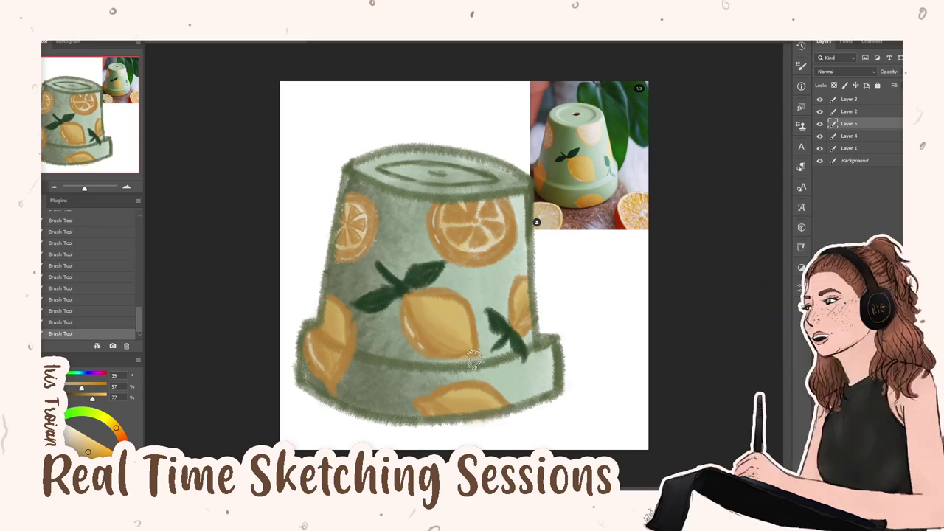
{"action": "left_click", "coordinate": [587, 199], "text": "alt"}
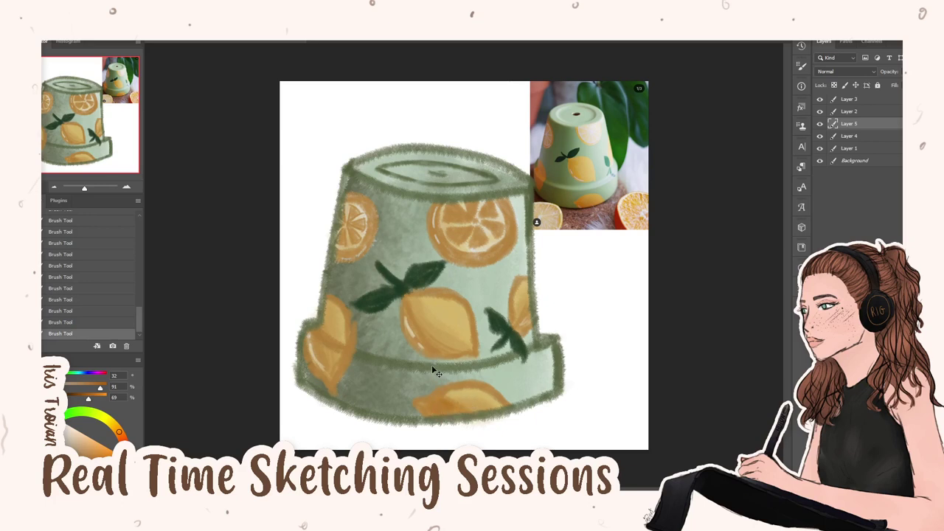
Undo the stray stroke, dab the bottom lemon, and sample a warm tone from the reference
{"action": "key", "text": "ctrl+z"}
{"action": "key", "text": "ctrl+z"}
{"action": "key", "text": "ctrl+z"}
{"action": "key", "text": "ctrl+z"}
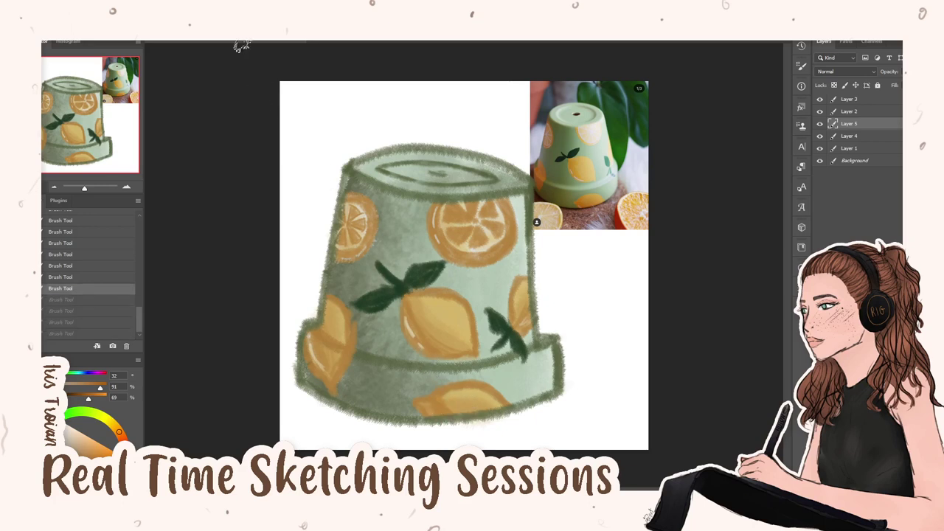
{"action": "left_click", "coordinate": [429, 404]}
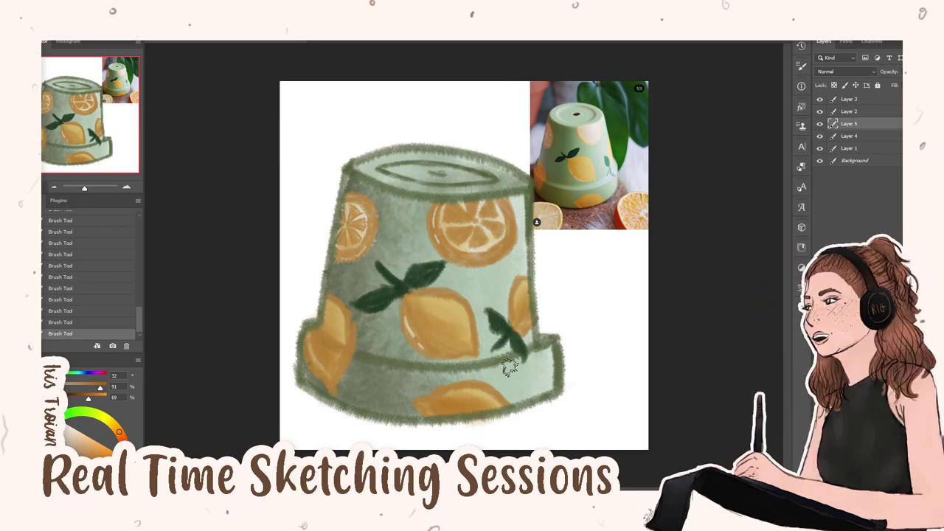
{"action": "left_click", "coordinate": [591, 157], "text": "alt"}
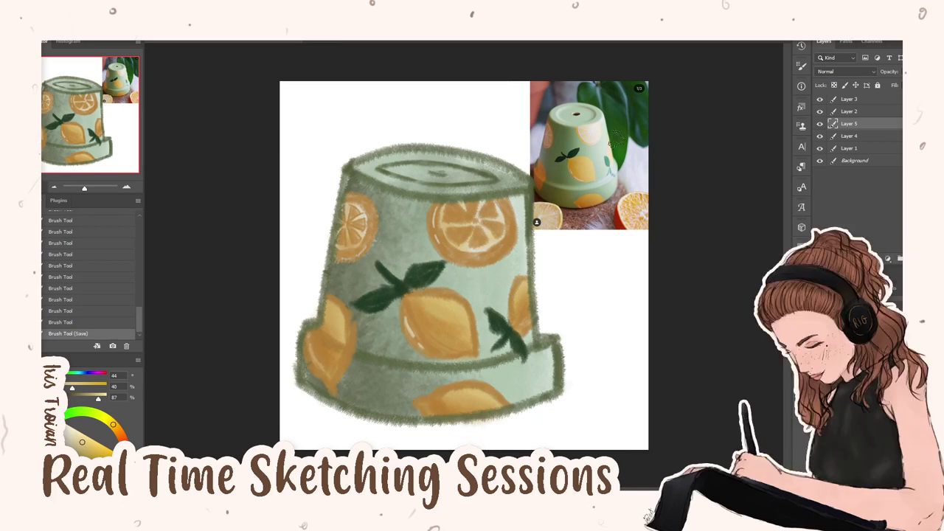
{"action": "left_click", "coordinate": [849, 136]}
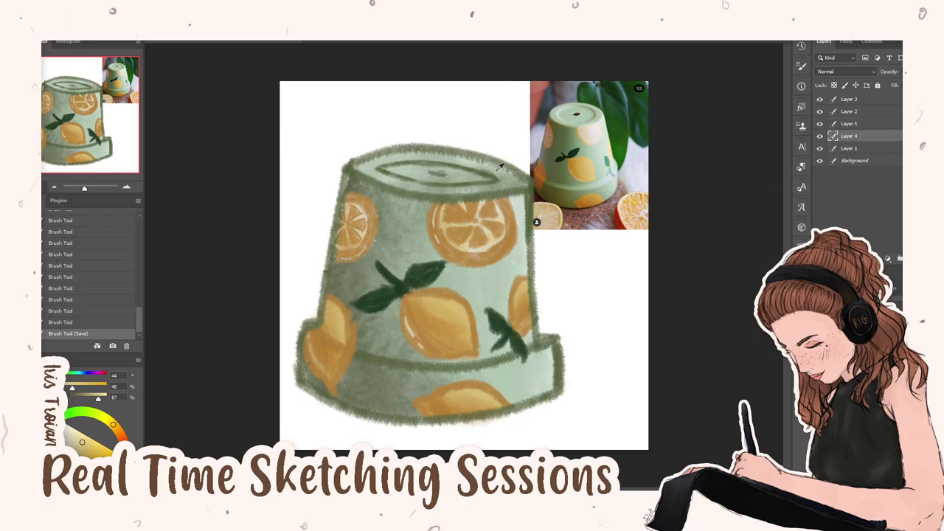
On Layer 4, paint green along the pot's right rim, toggling Layers 2 and 3 to check
{"action": "left_click", "coordinate": [499, 167], "text": "alt"}
{"action": "left_click_drag", "start_coordinate": [468, 158], "coordinate": [516, 190]}
{"action": "left_click_drag", "start_coordinate": [512, 181], "coordinate": [522, 183]}
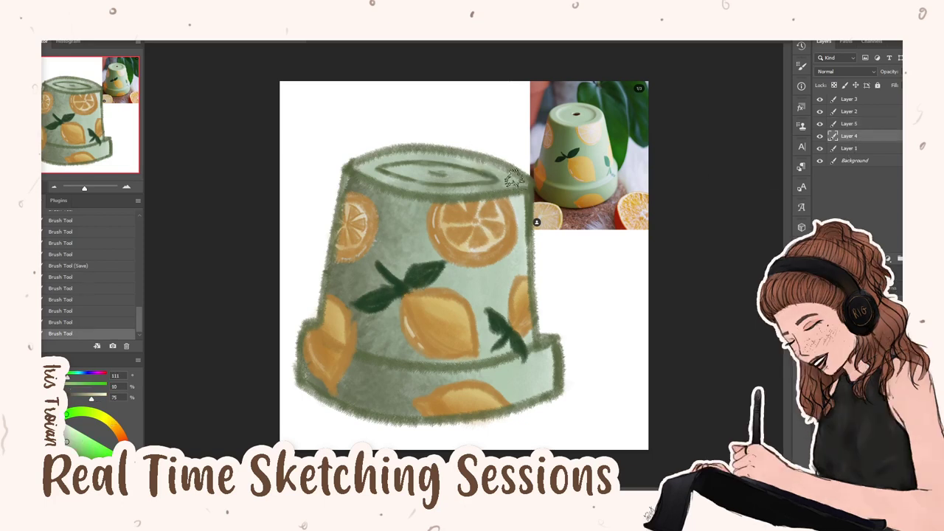
{"action": "left_click", "coordinate": [820, 111]}
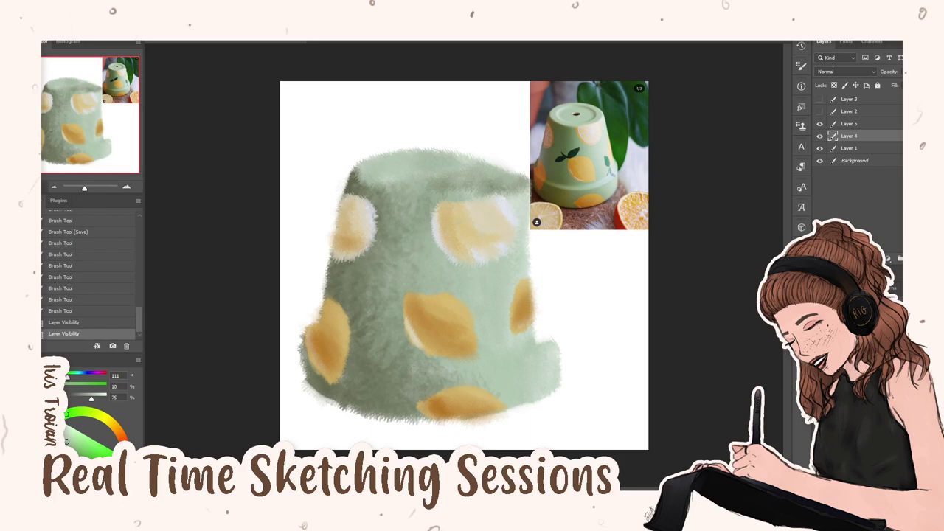
{"action": "left_click", "coordinate": [819, 99]}
{"action": "left_click", "coordinate": [820, 111]}
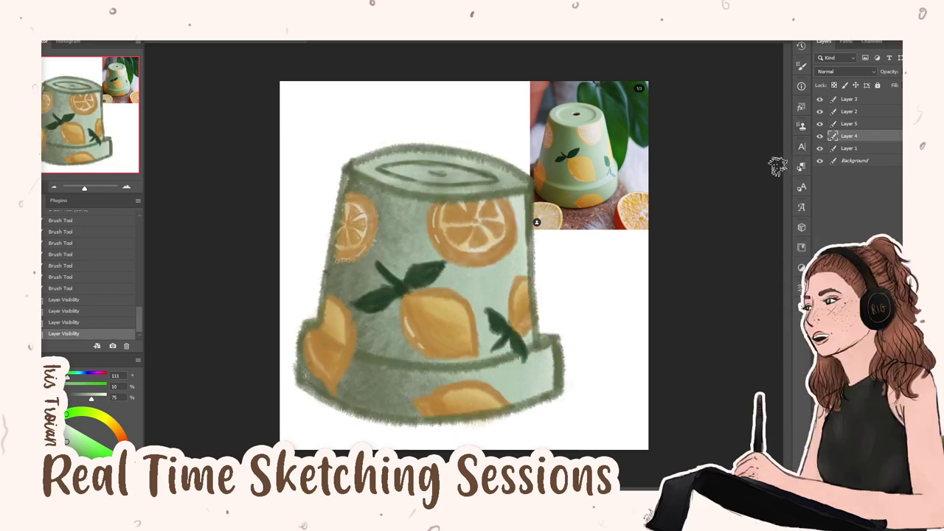
On Layer 2, repaint the left lemon in a warmer orange
{"action": "left_click", "coordinate": [859, 111]}
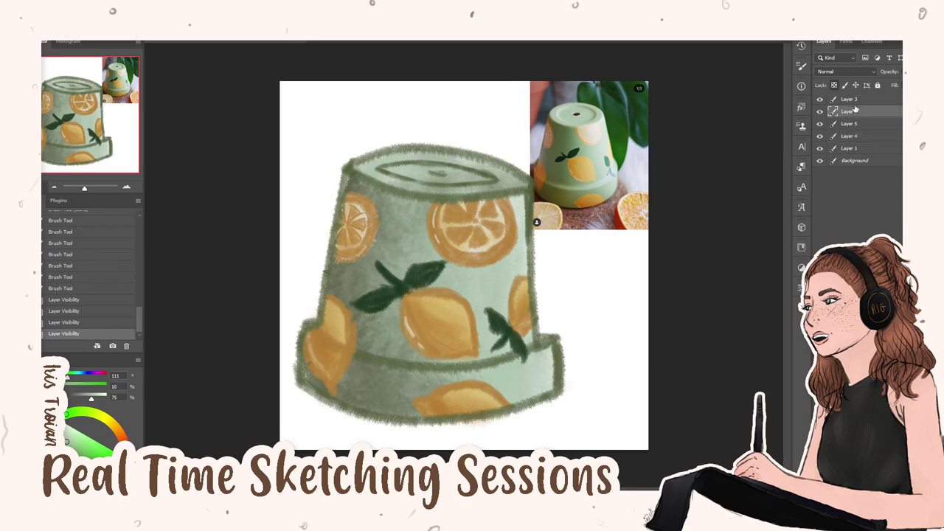
{"action": "left_click", "coordinate": [443, 404], "text": "alt"}
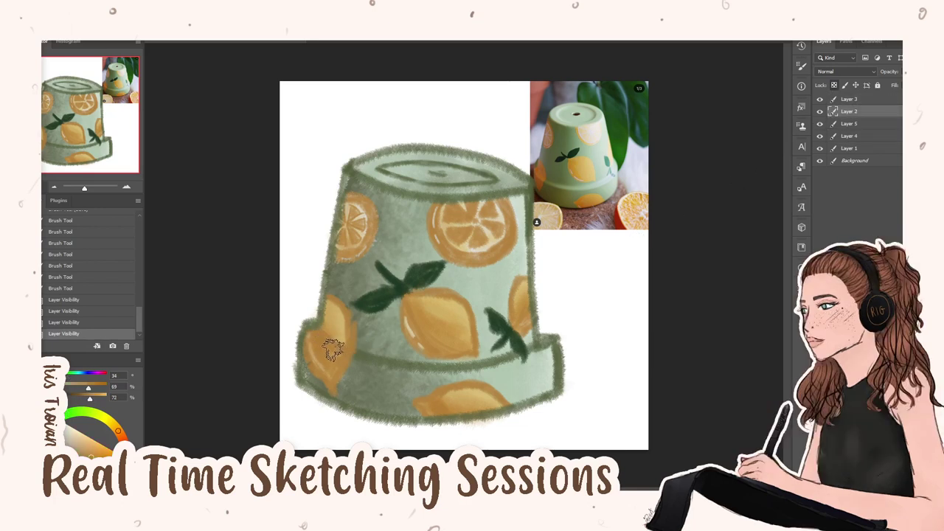
{"action": "left_click_drag", "start_coordinate": [333, 350], "coordinate": [362, 365]}
{"action": "mouse_move", "coordinate": [340, 328]}
{"action": "left_mouse_down"}
{"action": "mouse_move", "coordinate": [317, 347]}
{"action": "mouse_move", "coordinate": [346, 360]}
{"action": "mouse_move", "coordinate": [316, 341]}
{"action": "mouse_move", "coordinate": [289, 373]}
{"action": "left_mouse_up"}
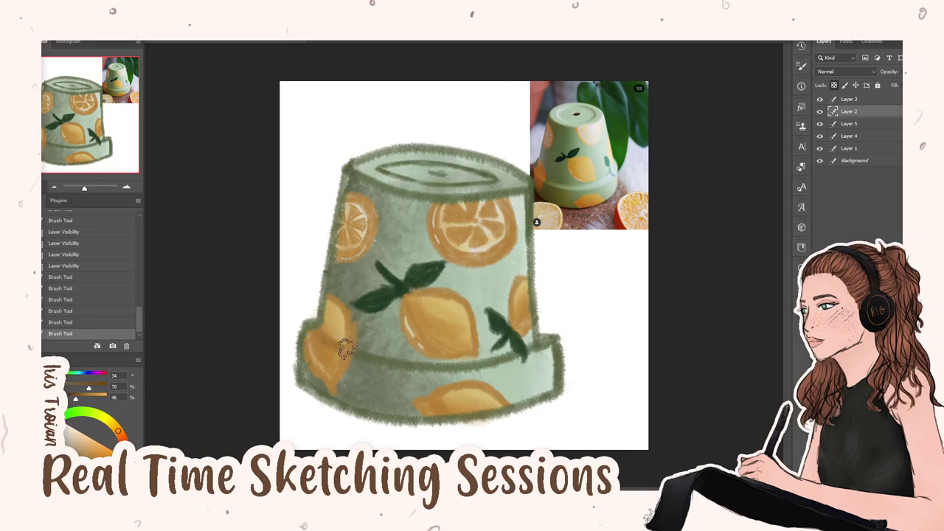
{"action": "mouse_move", "coordinate": [333, 341]}
{"action": "left_mouse_down"}
{"action": "mouse_move", "coordinate": [309, 336]}
{"action": "mouse_move", "coordinate": [308, 354]}
{"action": "mouse_move", "coordinate": [309, 332]}
{"action": "left_mouse_up"}
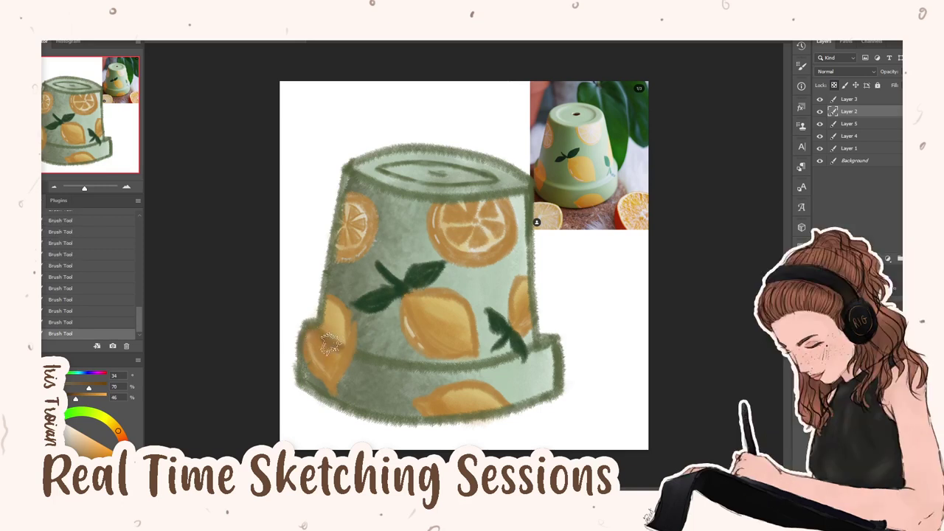
{"action": "left_click", "coordinate": [849, 99]}
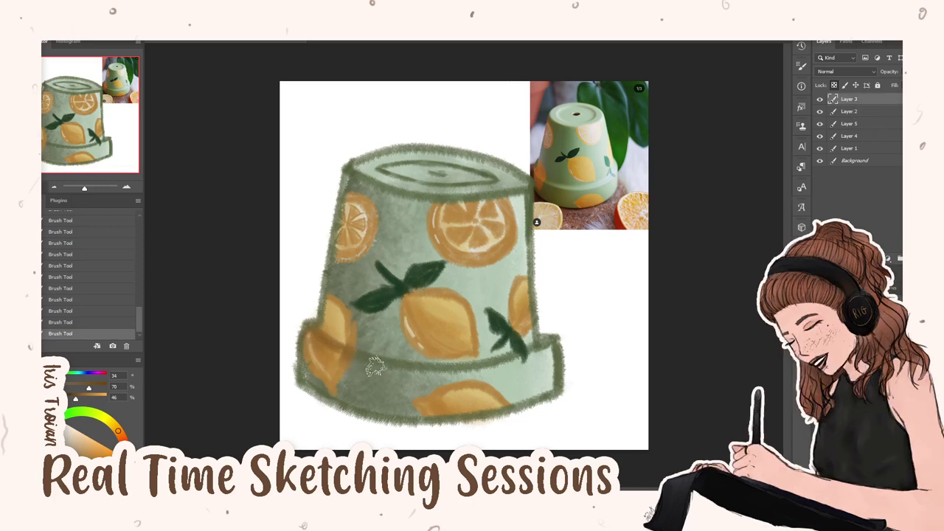
Sample the leaf's dark green and add small dark-green strokes to the right-side leaf
{"action": "left_click", "coordinate": [353, 333], "text": "alt"}
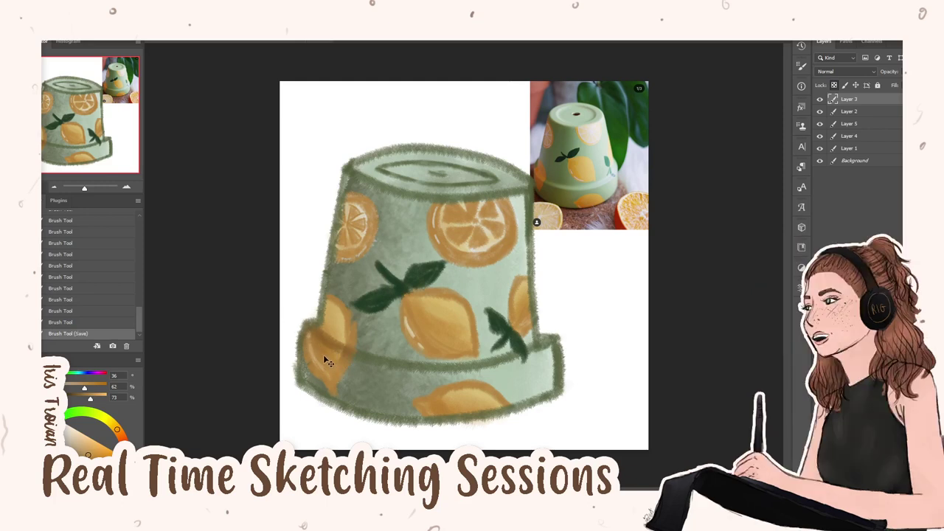
{"action": "key", "text": "ctrl+a"}
{"action": "left_click", "coordinate": [403, 289], "text": "alt"}
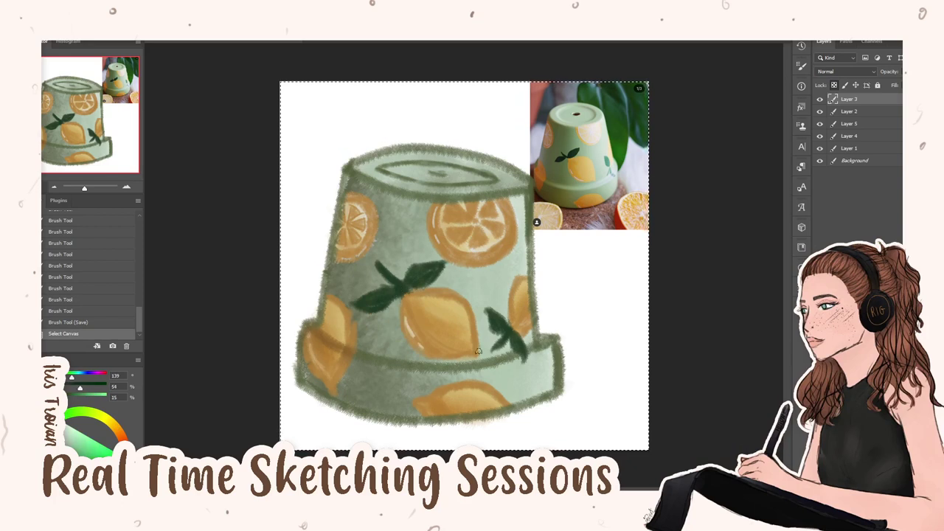
{"action": "left_click_drag", "start_coordinate": [519, 354], "coordinate": [521, 356]}
{"action": "left_click_drag", "start_coordinate": [520, 356], "coordinate": [516, 355]}
{"action": "left_click_drag", "start_coordinate": [514, 355], "coordinate": [523, 348]}
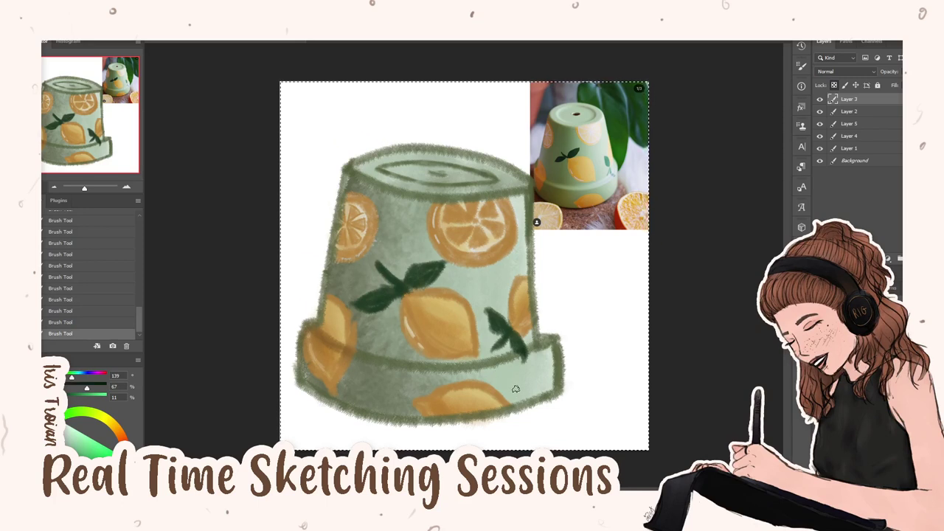
Hide the reference photo, group Layers 2–5, duplicate the group, hide the original, and merge the copy
{"action": "left_click", "coordinate": [869, 232]}
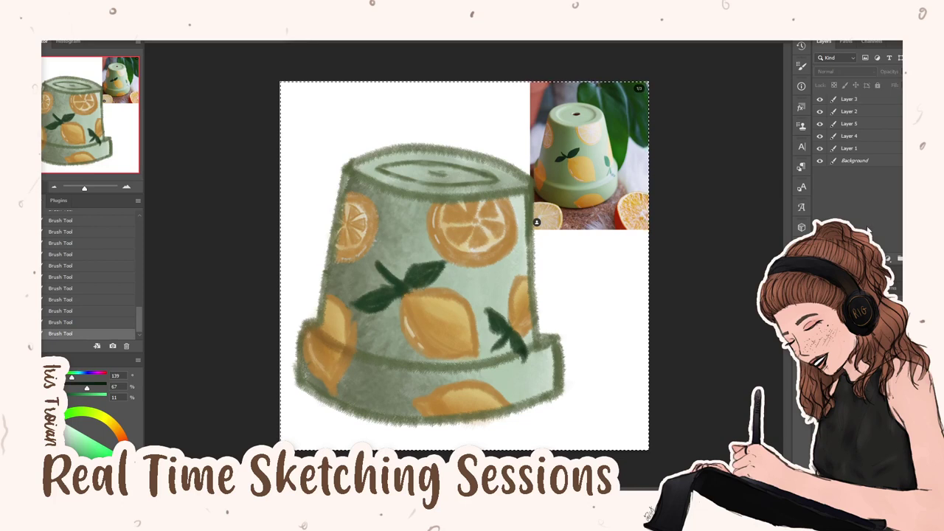
{"action": "key", "text": "ctrl+d"}
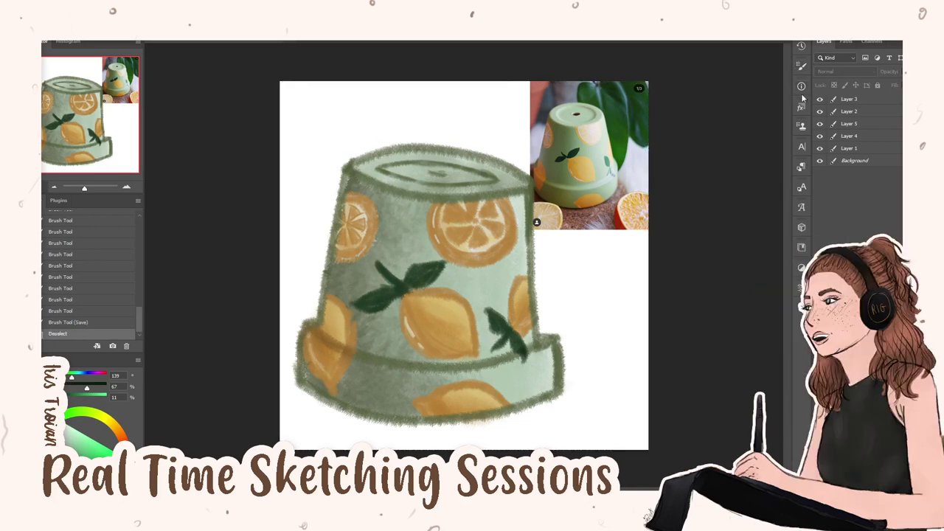
{"action": "left_click", "coordinate": [819, 161]}
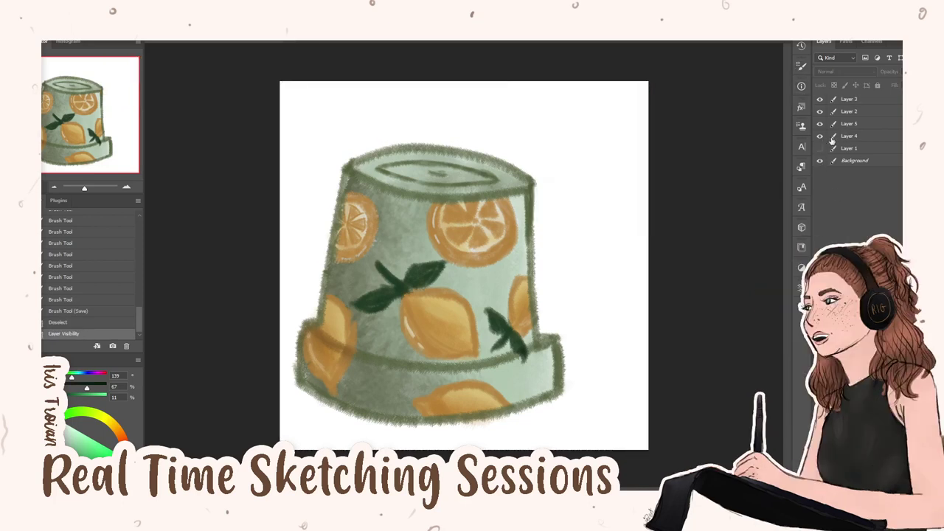
{"action": "left_click", "coordinate": [857, 100]}
{"action": "left_click", "coordinate": [869, 139], "text": "shift"}
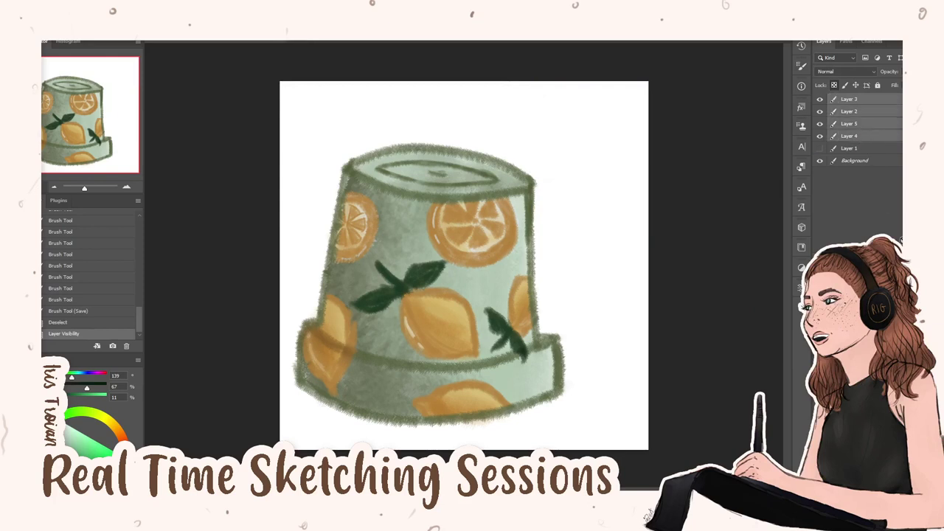
{"action": "key", "text": "ctrl+g"}
{"action": "key", "text": "ctrl+j"}
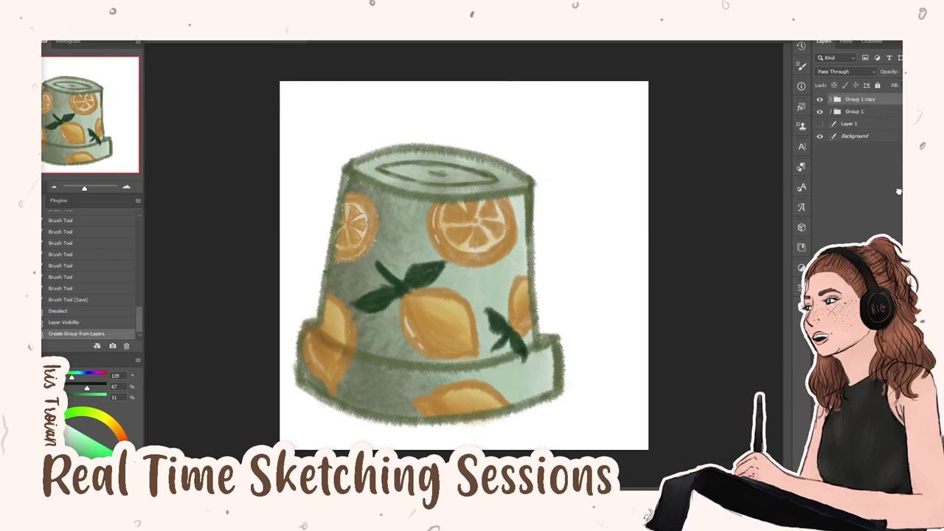
{"action": "left_click", "coordinate": [819, 111]}
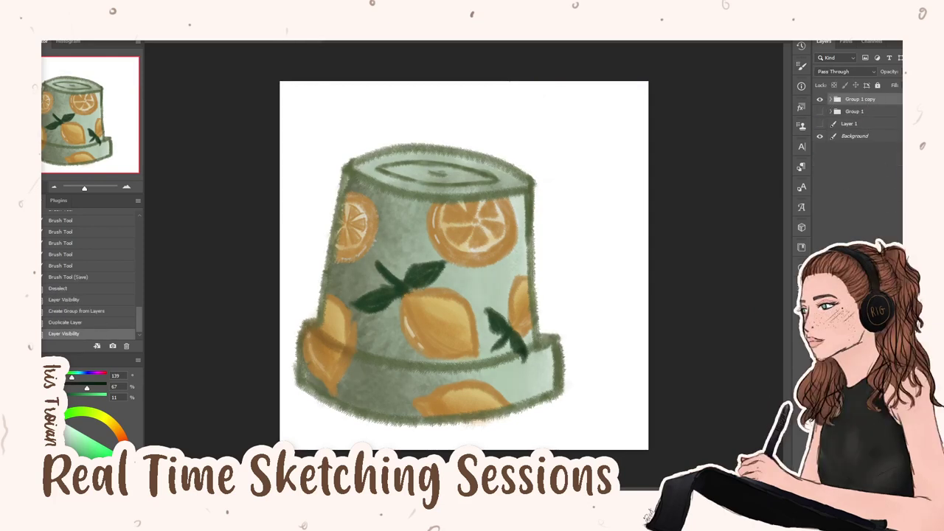
{"action": "key", "text": "ctrl+e"}
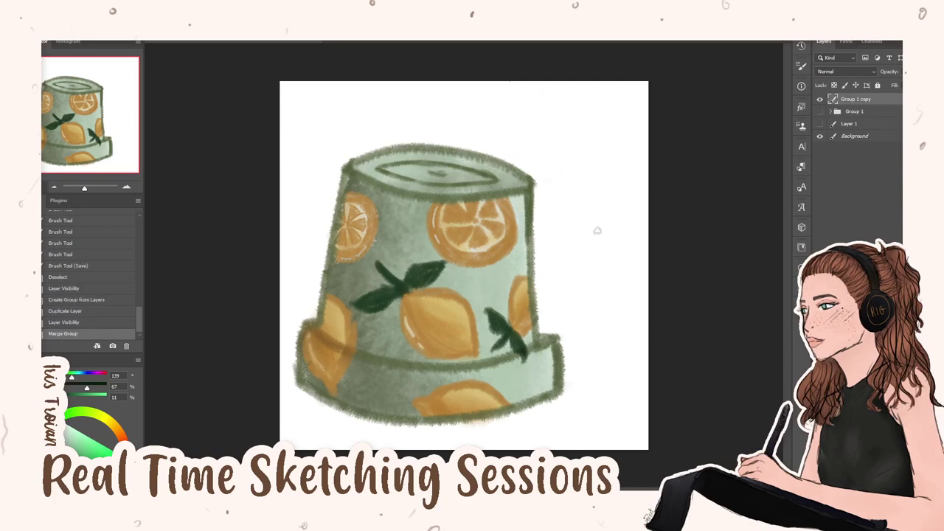
Move the merged pot toward the page centre and erase stray marks around it
{"action": "key", "text": "ctrl+t"}
{"action": "mouse_move", "coordinate": [432, 253]}
{"action": "left_mouse_down"}
{"action": "mouse_move", "coordinate": [466, 237]}
{"action": "mouse_move", "coordinate": [455, 241]}
{"action": "mouse_move", "coordinate": [454, 231]}
{"action": "left_mouse_up"}
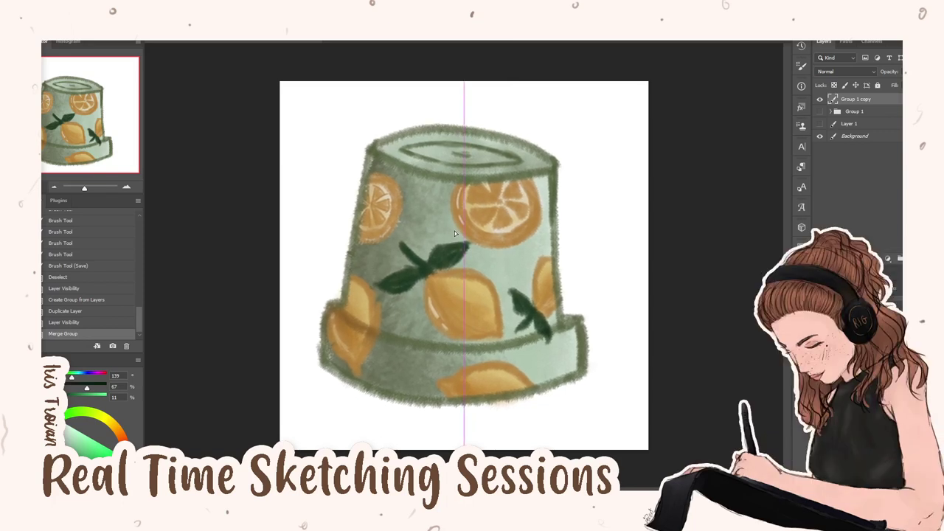
{"action": "left_click_drag", "start_coordinate": [454, 231], "coordinate": [451, 249]}
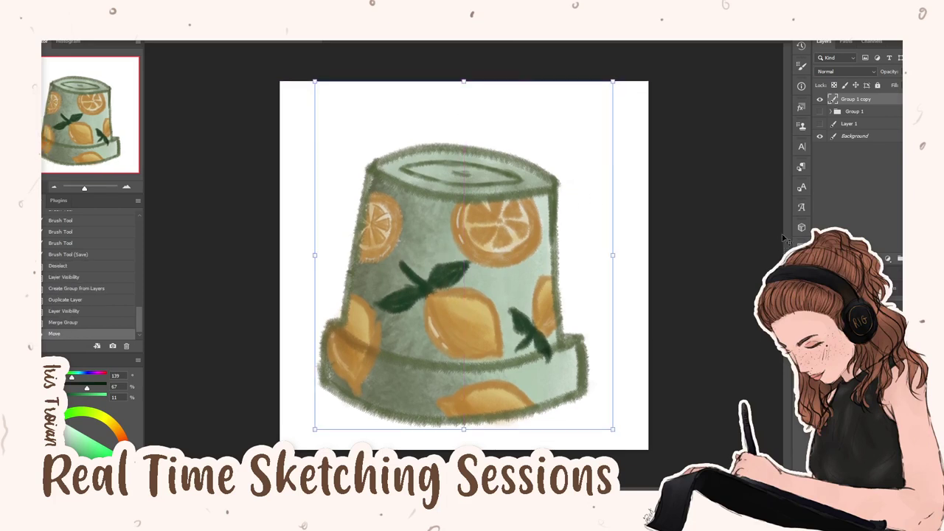
{"action": "key", "text": "b"}
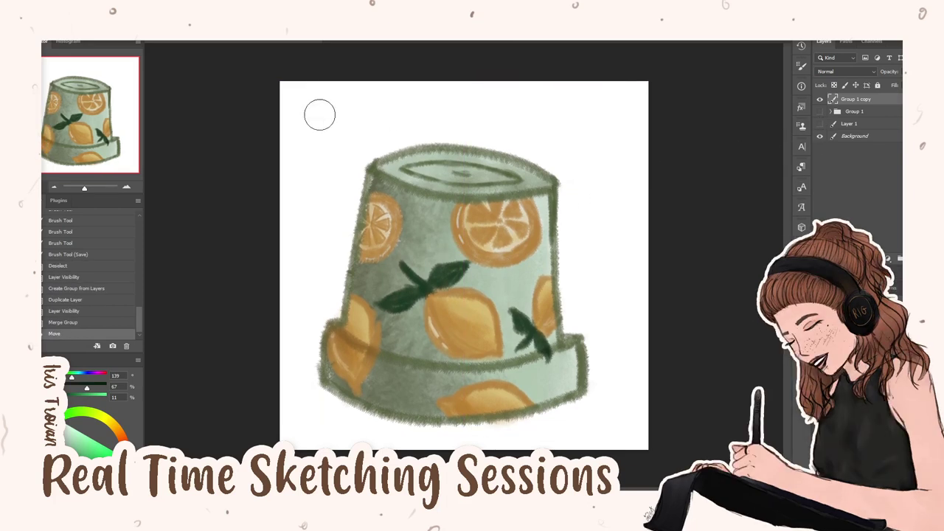
{"action": "key", "text": "bracketright"}
{"action": "key", "text": "bracketright"}
{"action": "key", "text": "bracketright"}
{"action": "key", "text": "bracketright"}
{"action": "key", "text": "bracketright"}
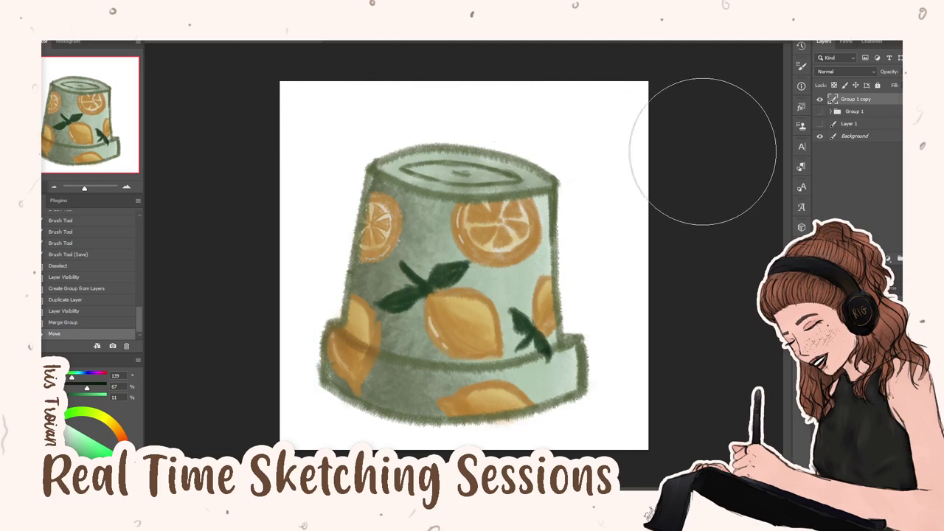
{"action": "left_click", "coordinate": [702, 151]}
{"action": "key", "text": "v"}
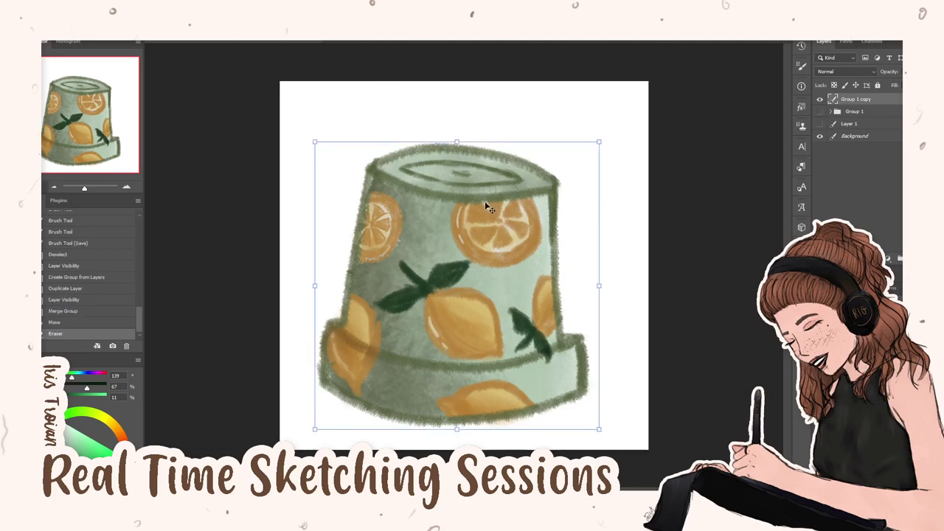
{"action": "key", "text": "w"}
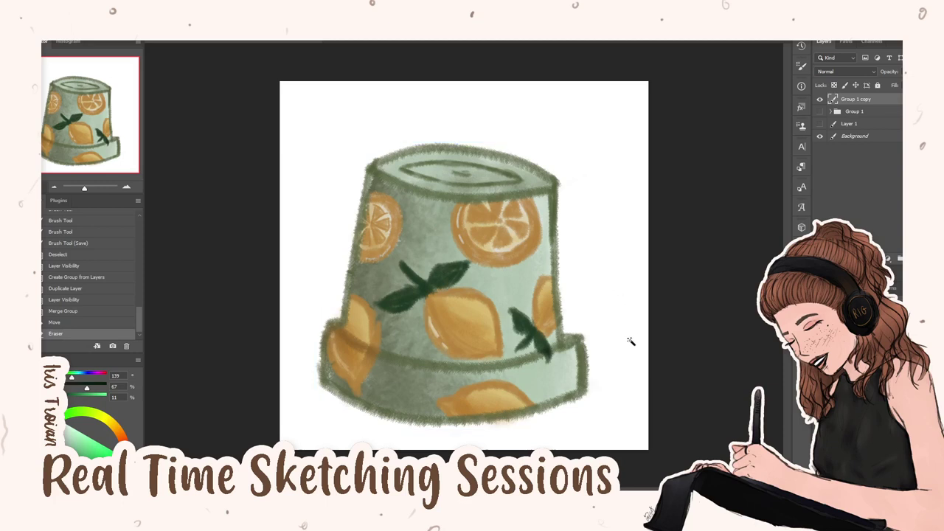
{"action": "key", "text": "e"}
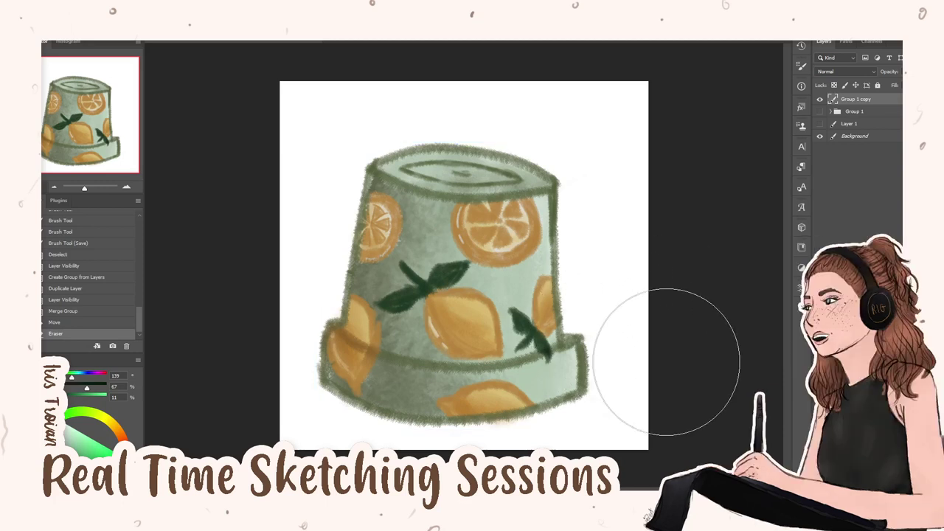
{"action": "left_click_drag", "start_coordinate": [666, 403], "coordinate": [695, 400]}
Nudge the pot into final position and add a new empty layer for the signature
{"action": "key", "text": "v"}
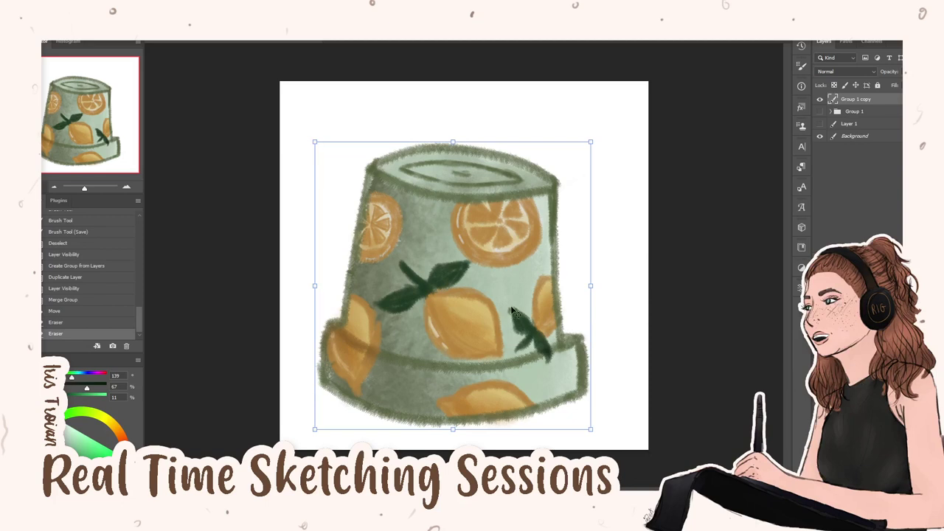
{"action": "mouse_move", "coordinate": [516, 312]}
{"action": "left_mouse_down"}
{"action": "mouse_move", "coordinate": [525, 293]}
{"action": "mouse_move", "coordinate": [542, 291]}
{"action": "mouse_move", "coordinate": [340, 293]}
{"action": "mouse_move", "coordinate": [568, 296]}
{"action": "mouse_move", "coordinate": [518, 294]}
{"action": "mouse_move", "coordinate": [545, 296]}
{"action": "mouse_move", "coordinate": [533, 295]}
{"action": "left_mouse_up"}
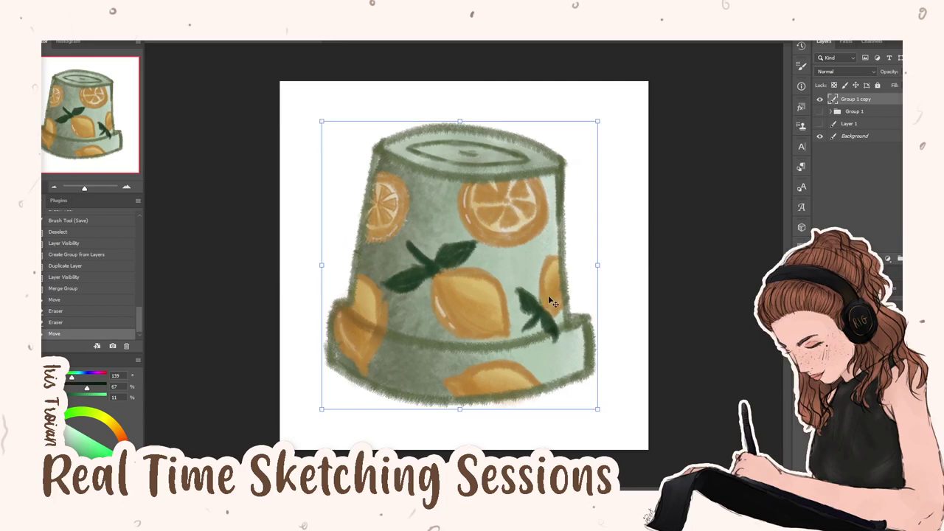
{"action": "key", "text": "Right"}
{"action": "key", "text": "Right"}
{"action": "key", "text": "Right"}
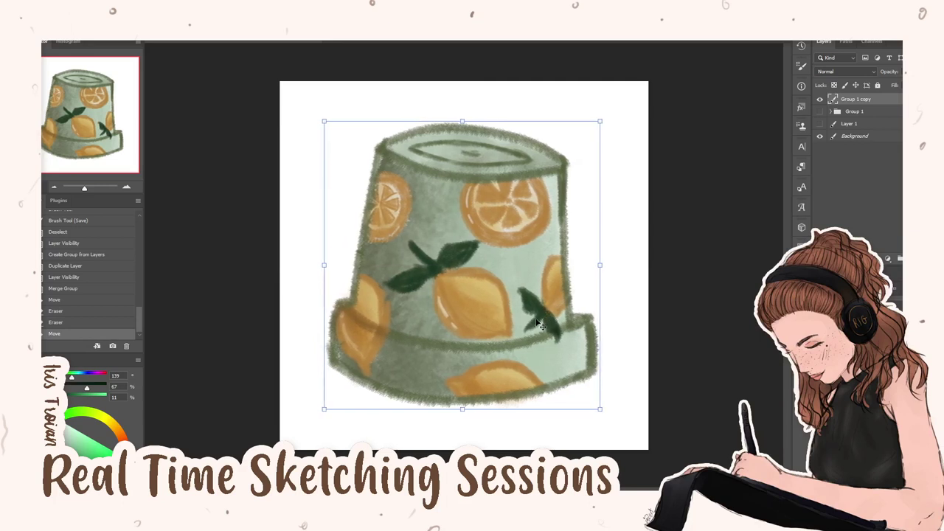
{"action": "key", "text": "Escape"}
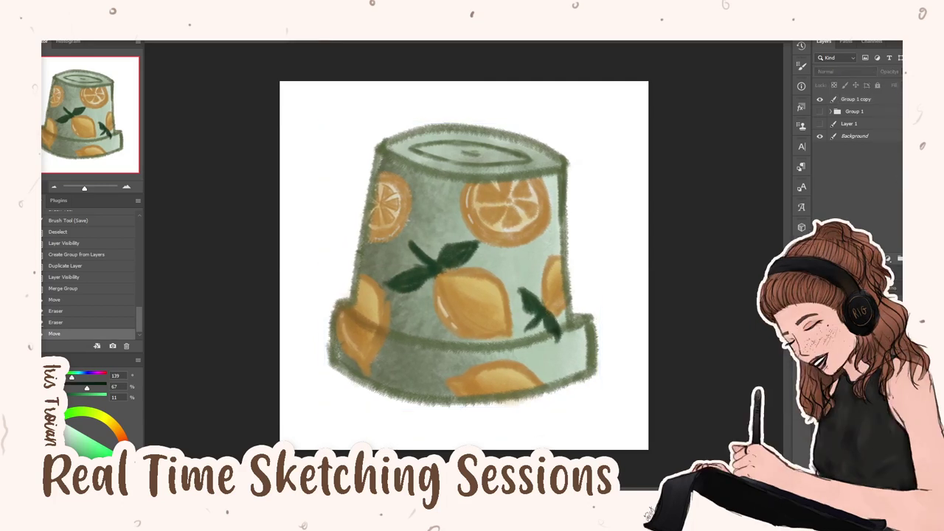
{"action": "key", "text": "ctrl+shift+alt+n"}
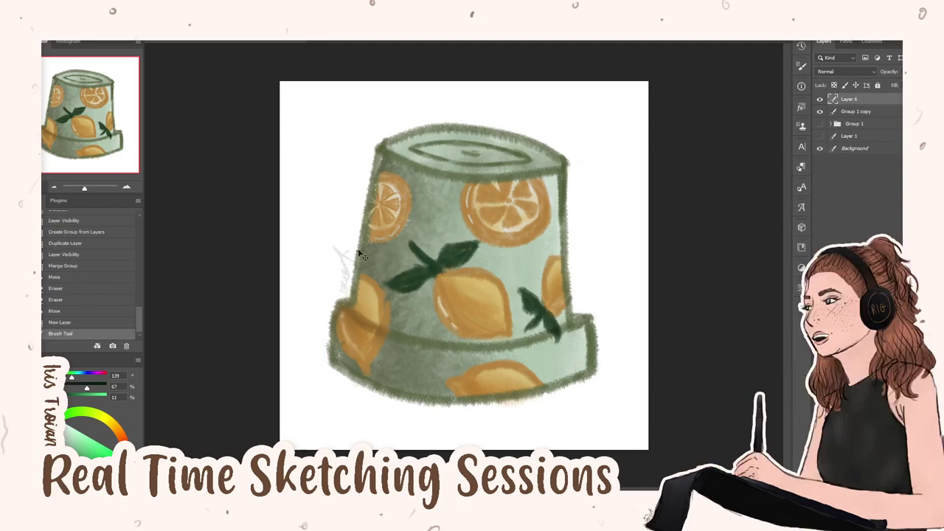
Try a first signature scribble beside the pot, then undo it
{"action": "left_click_drag", "start_coordinate": [333, 246], "coordinate": [345, 292]}
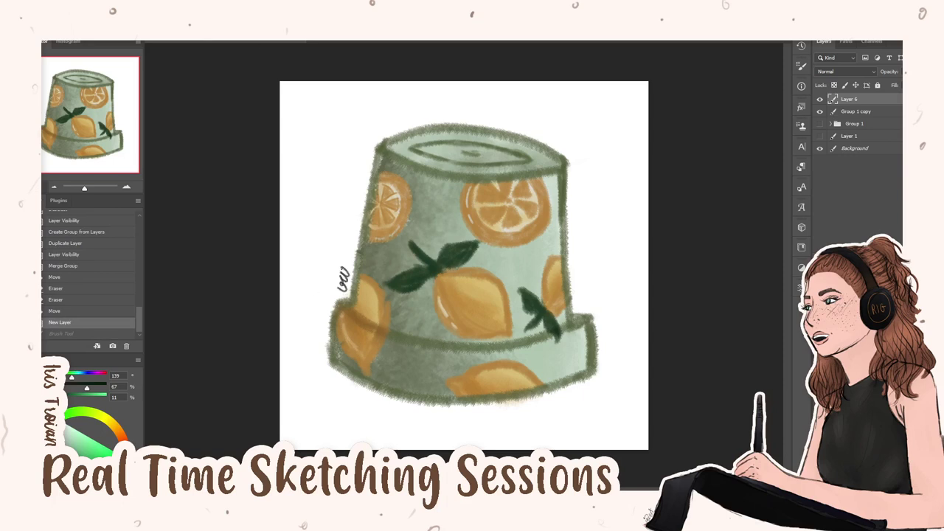
{"action": "left_click_drag", "start_coordinate": [340, 255], "coordinate": [350, 264]}
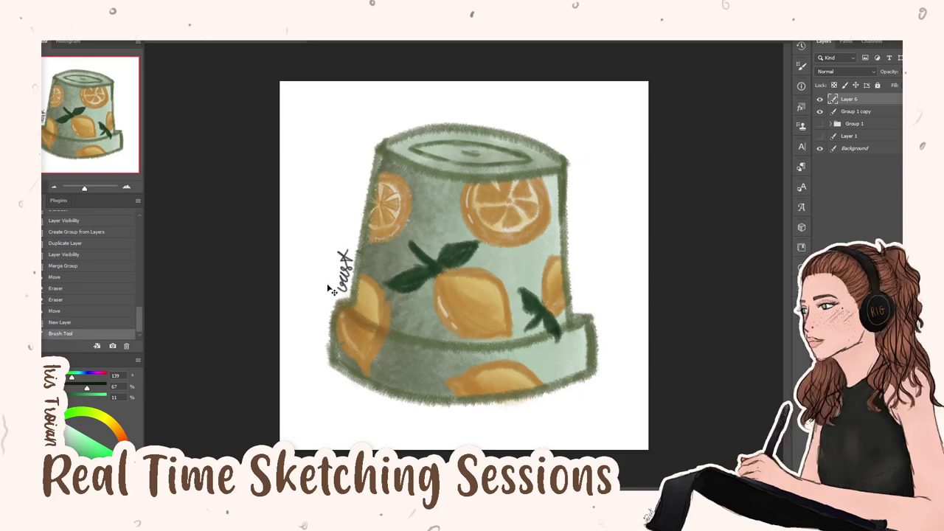
{"action": "key", "text": "ctrl+z"}
Rotate and zoom the view, then handwrite the signature along the pot's top edge
{"action": "left_click_drag", "start_coordinate": [297, 246], "coordinate": [264, 96]}
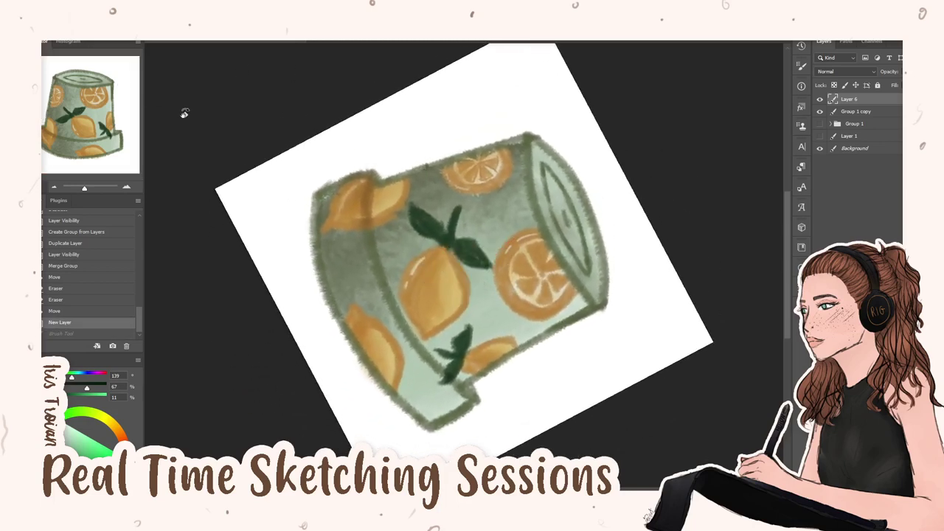
{"action": "key", "text": "ctrl+plus"}
{"action": "key", "text": "ctrl+plus"}
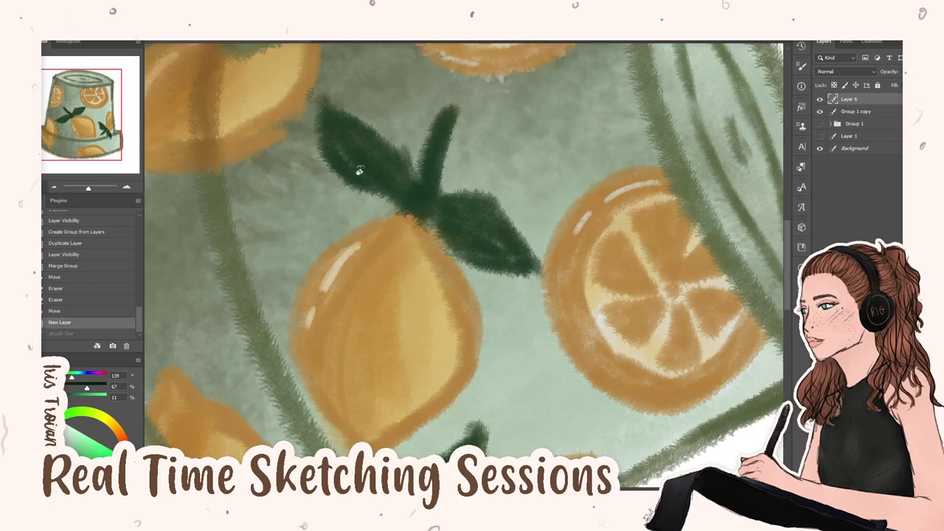
{"action": "left_click_drag", "start_coordinate": [359, 171], "coordinate": [349, 254]}
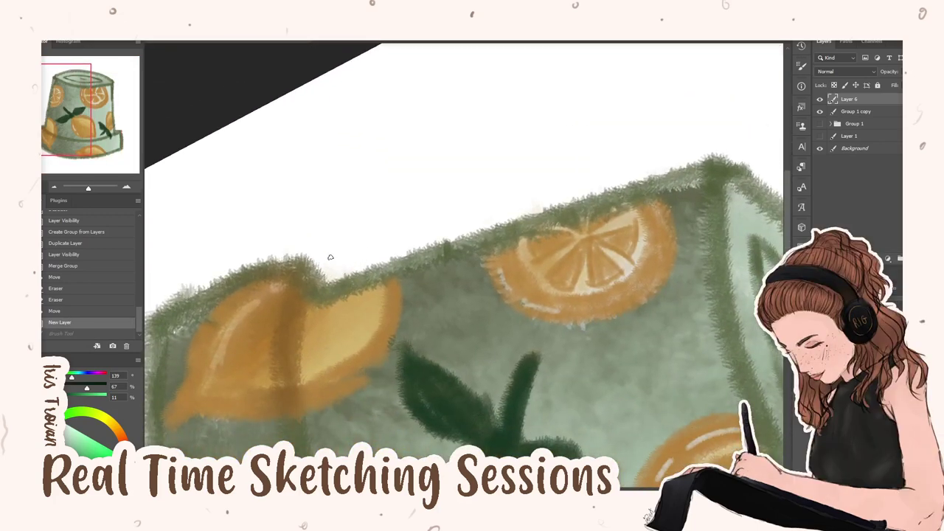
{"action": "mouse_move", "coordinate": [335, 248]}
{"action": "left_mouse_down"}
{"action": "mouse_move", "coordinate": [363, 238]}
{"action": "mouse_move", "coordinate": [384, 256]}
{"action": "mouse_move", "coordinate": [399, 212]}
{"action": "mouse_move", "coordinate": [417, 214]}
{"action": "mouse_move", "coordinate": [429, 238]}
{"action": "mouse_move", "coordinate": [449, 235]}
{"action": "left_mouse_up"}
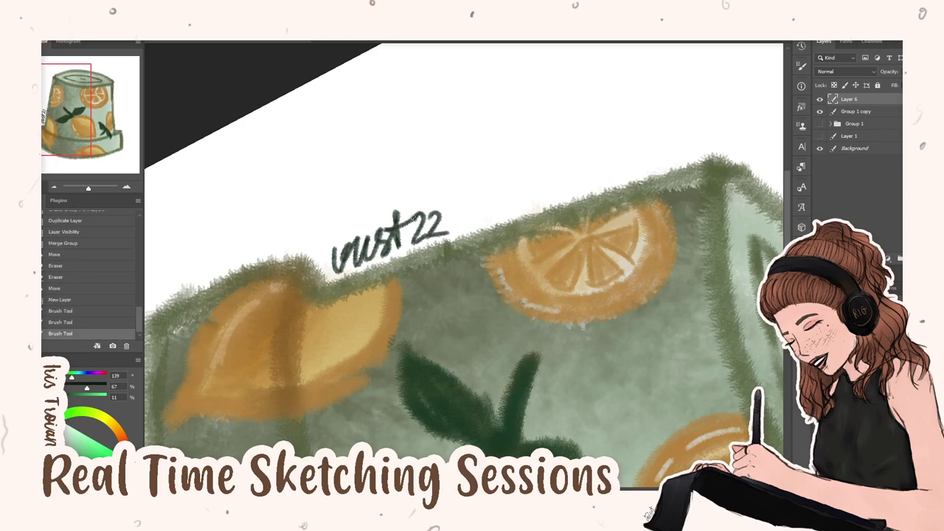
{"action": "key", "text": "ctrl+z"}
{"action": "key", "text": "ctrl+z"}
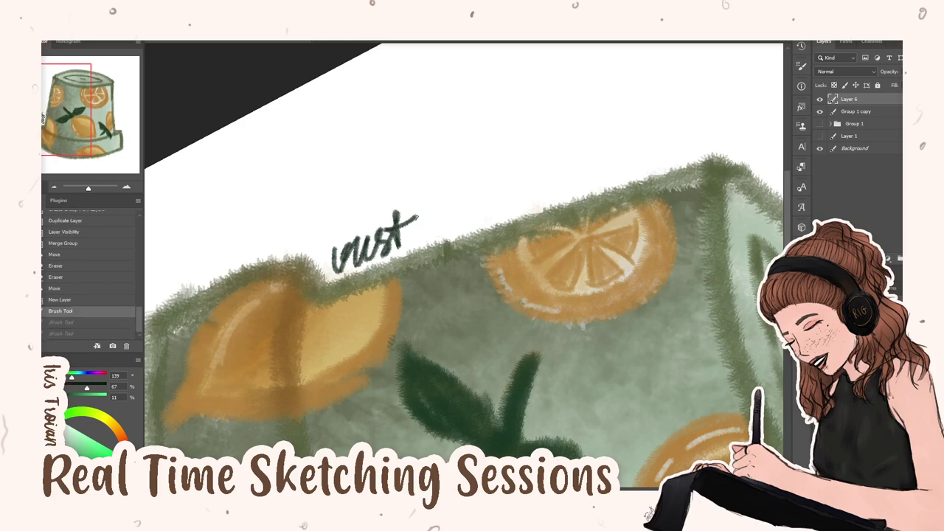
{"action": "mouse_move", "coordinate": [415, 219]}
{"action": "left_mouse_down"}
{"action": "mouse_move", "coordinate": [443, 239]}
{"action": "mouse_move", "coordinate": [459, 215]}
{"action": "mouse_move", "coordinate": [466, 234]}
{"action": "left_mouse_up"}
{"action": "left_click_drag", "start_coordinate": [331, 236], "coordinate": [375, 223]}
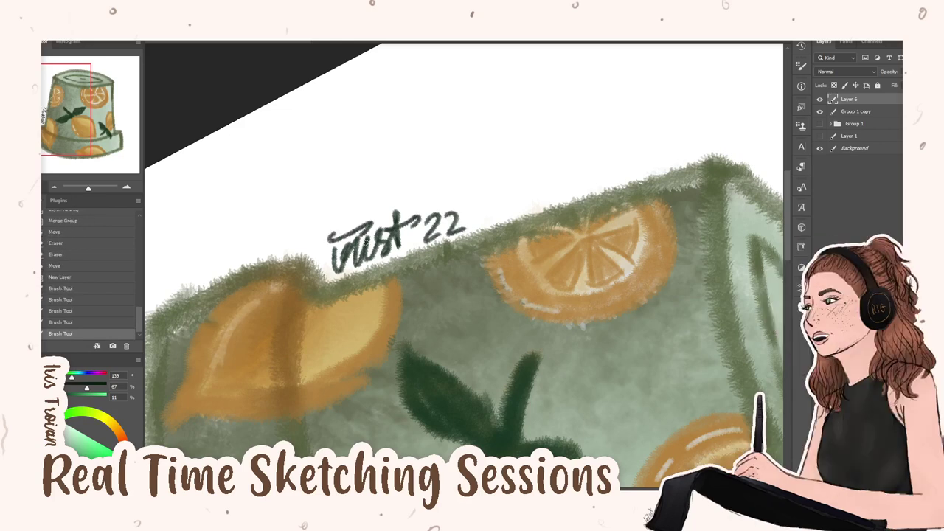
{"action": "left_click", "coordinate": [54, 187]}
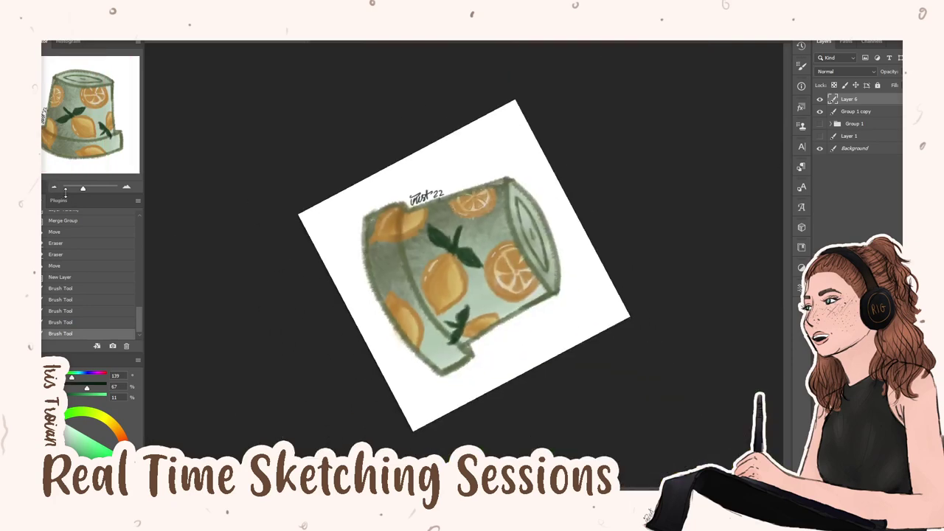
Transform the signature slightly down onto the pot's edge, then restore the upright, full view
{"action": "key", "text": "ctrl+t"}
{"action": "left_click", "coordinate": [126, 187]}
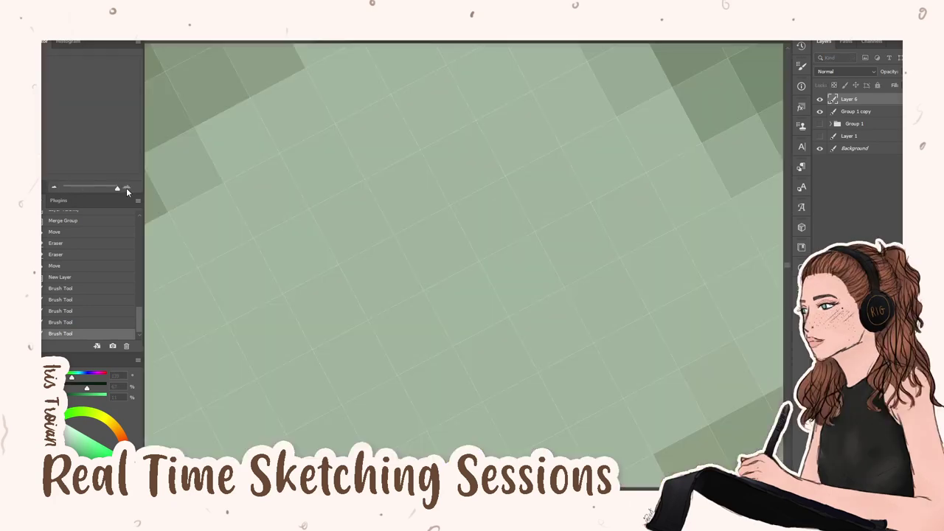
{"action": "mouse_move", "coordinate": [116, 187]}
{"action": "left_mouse_down"}
{"action": "mouse_move", "coordinate": [82, 184]}
{"action": "mouse_move", "coordinate": [89, 187]}
{"action": "left_mouse_up"}
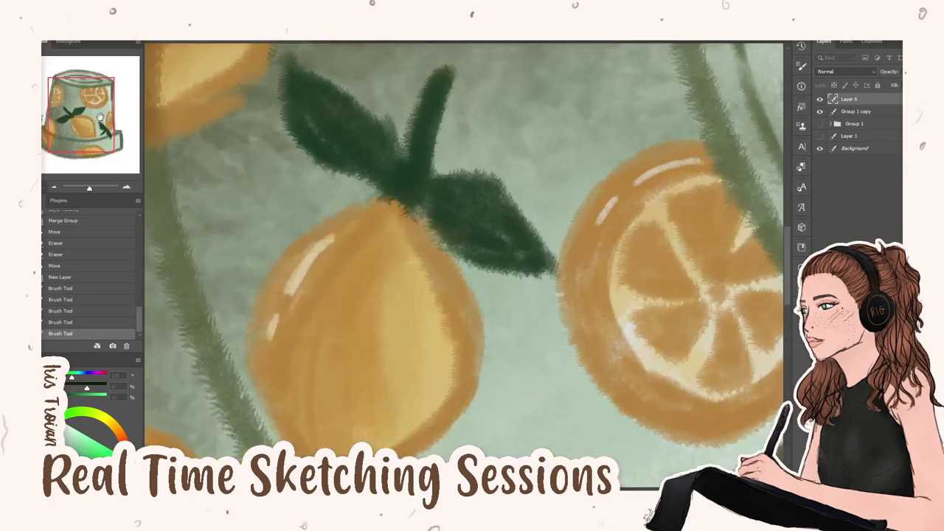
{"action": "left_click_drag", "start_coordinate": [100, 117], "coordinate": [78, 122]}
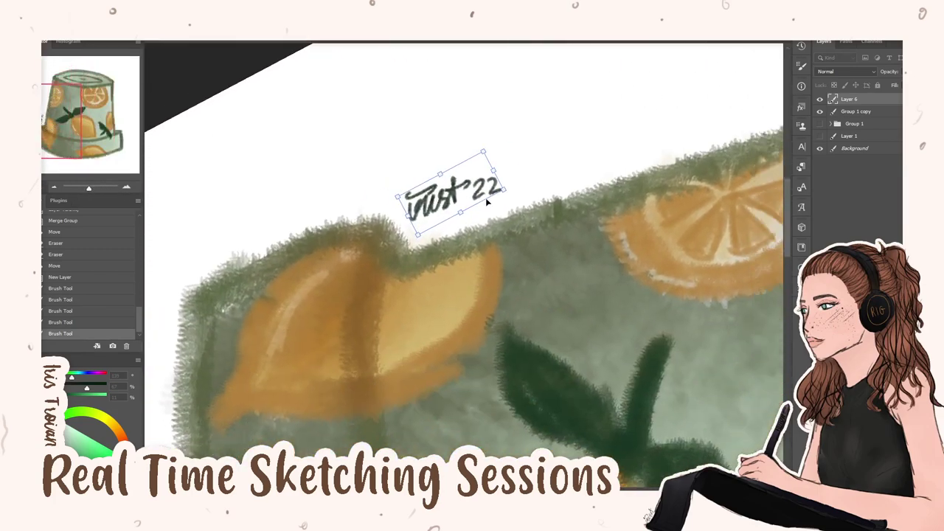
{"action": "left_click_drag", "start_coordinate": [472, 212], "coordinate": [472, 215]}
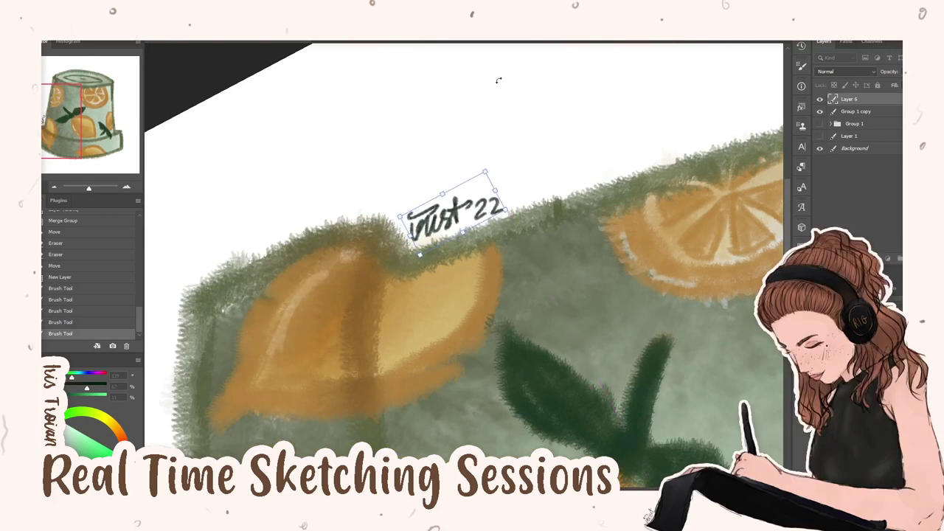
{"action": "key", "text": "Return"}
{"action": "left_click", "coordinate": [54, 187]}
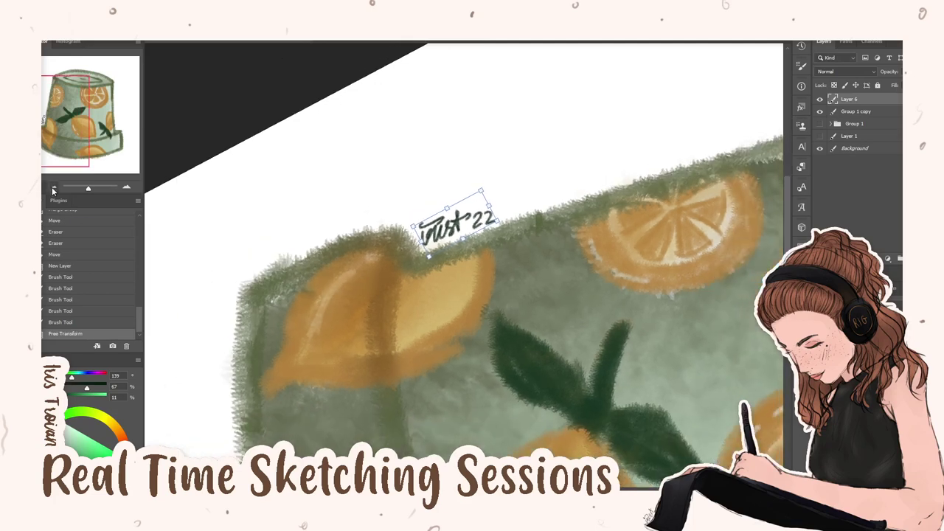
{"action": "left_click", "coordinate": [53, 188]}
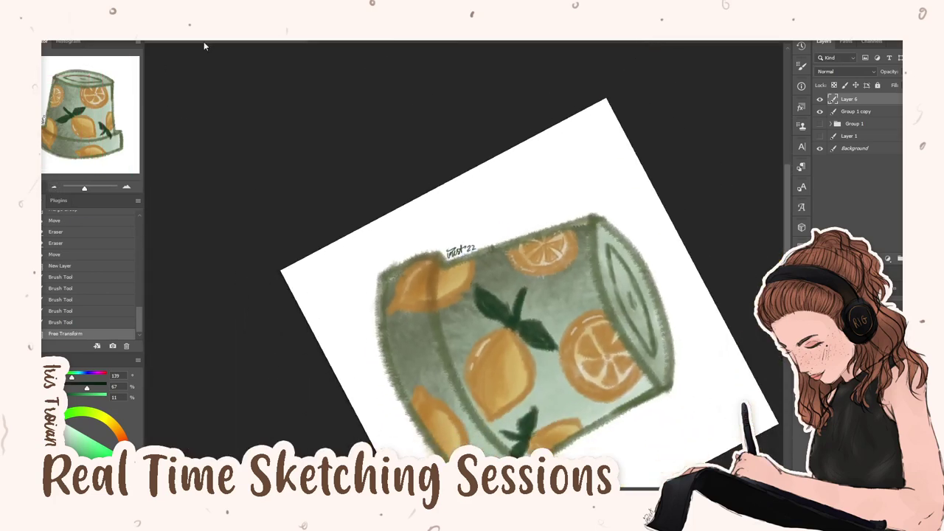
{"action": "key", "text": "Escape"}
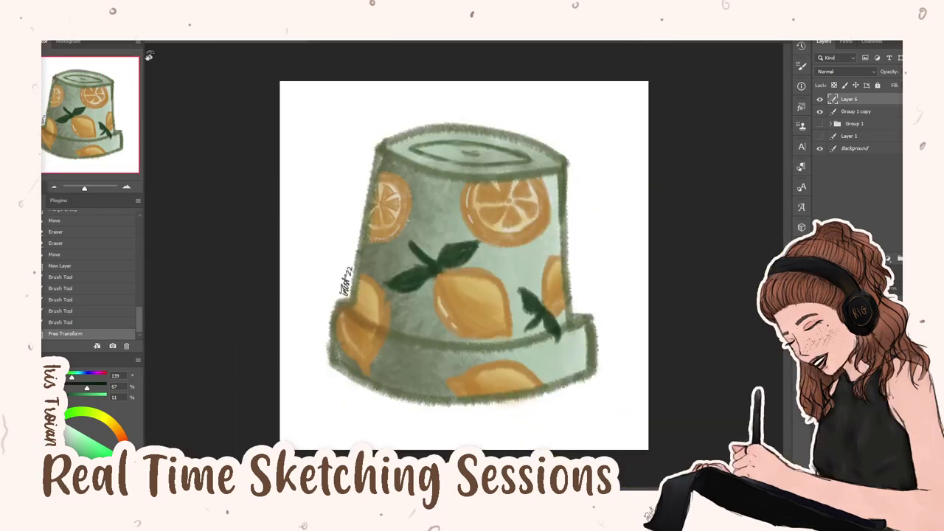
Nudge the signature on Layer 6 one step right, then deselect the layer
{"action": "left_click", "coordinate": [867, 207]}
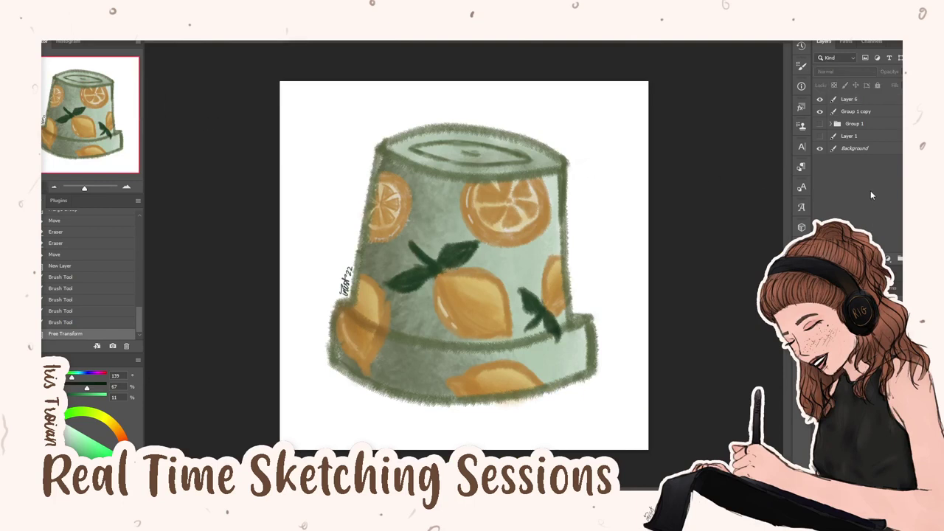
{"action": "left_click", "coordinate": [867, 101]}
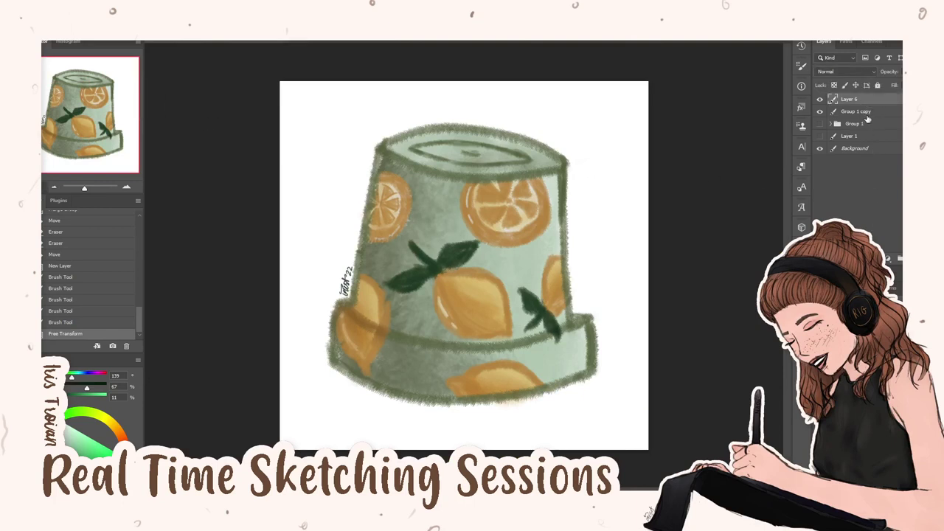
{"action": "key", "text": "Right"}
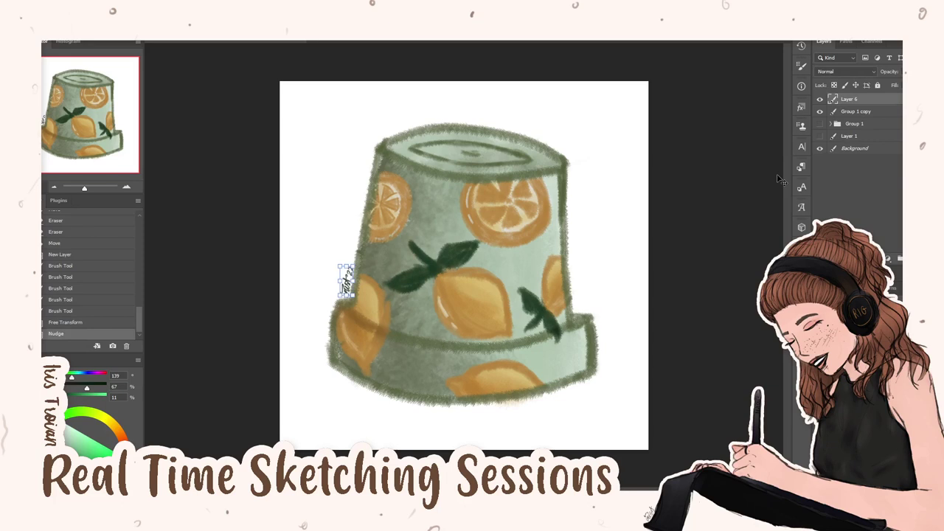
{"action": "left_click", "coordinate": [824, 204]}
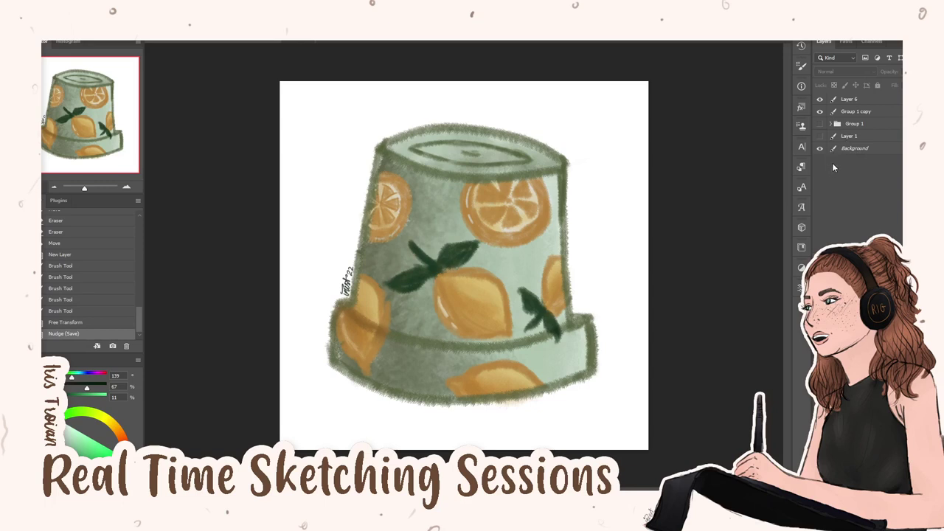
Add a layer above Group 1, hide the white Background, and dab white near the top-left
{"action": "left_click", "coordinate": [851, 152]}
{"action": "left_click", "coordinate": [867, 124]}
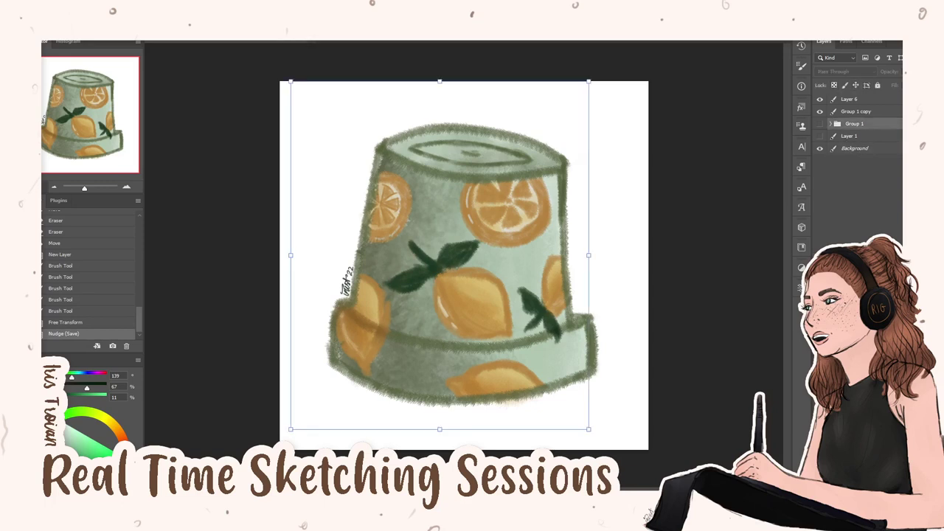
{"action": "key", "text": "ctrl+alt+shift+n"}
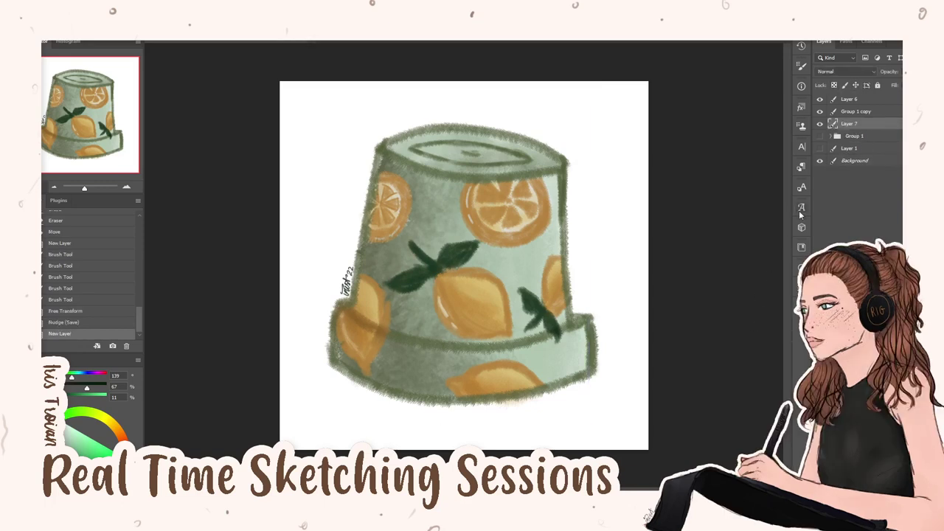
{"action": "left_click", "coordinate": [819, 161]}
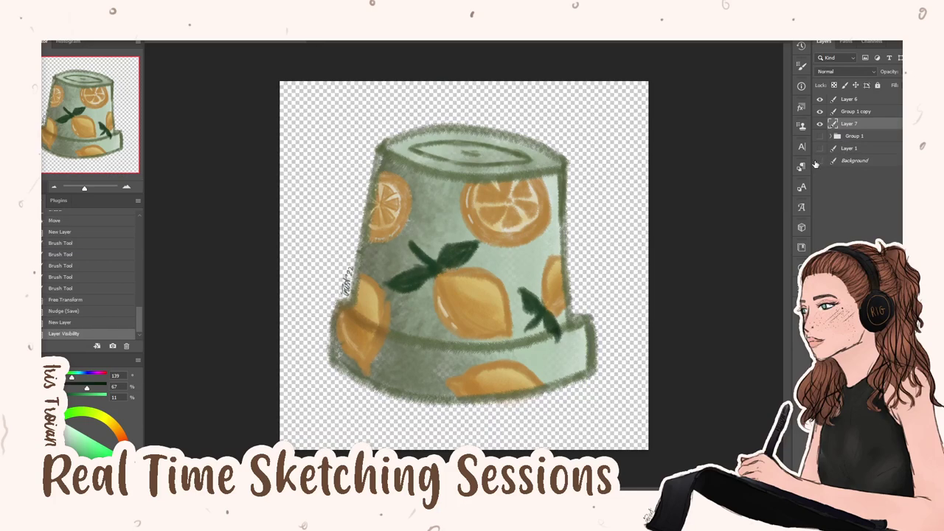
{"action": "key", "text": "x"}
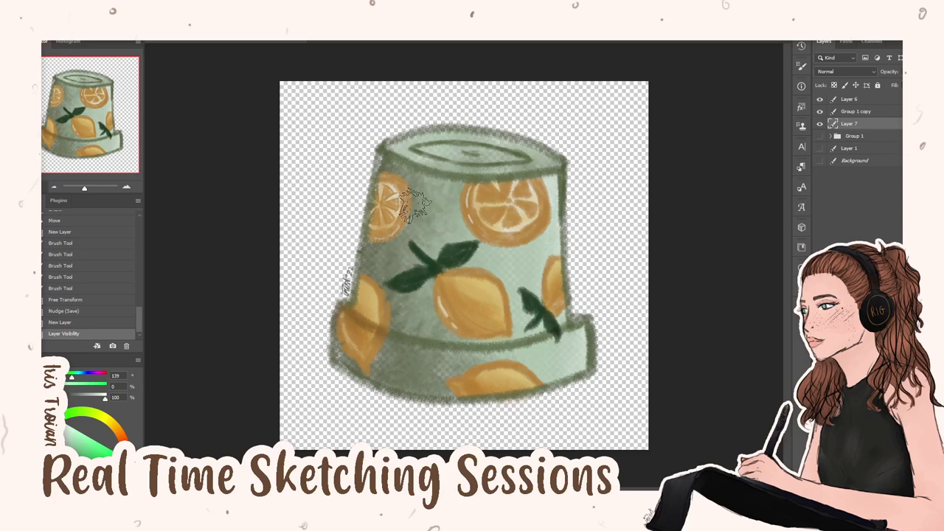
{"action": "left_click", "coordinate": [382, 170]}
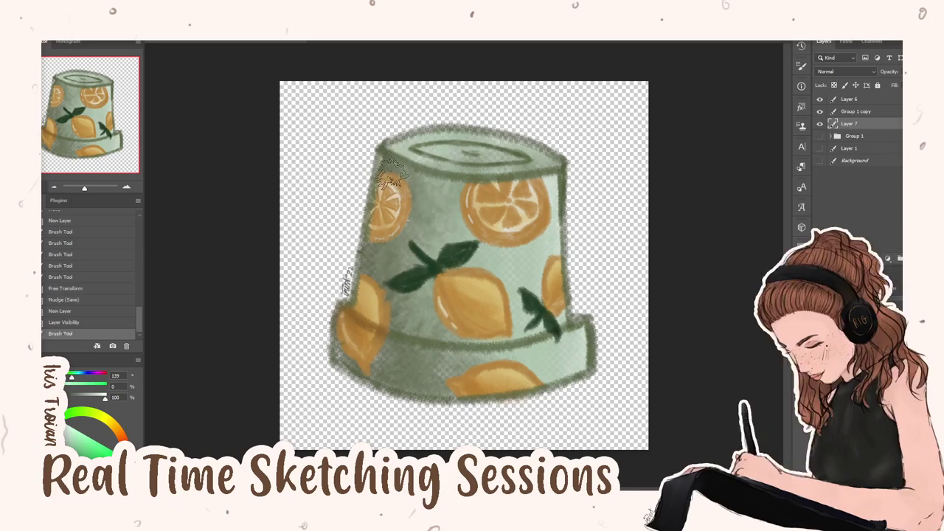
Paint soft white strokes along the pot's upper rim, left side and right edge
{"action": "left_click_drag", "start_coordinate": [391, 176], "coordinate": [385, 168]}
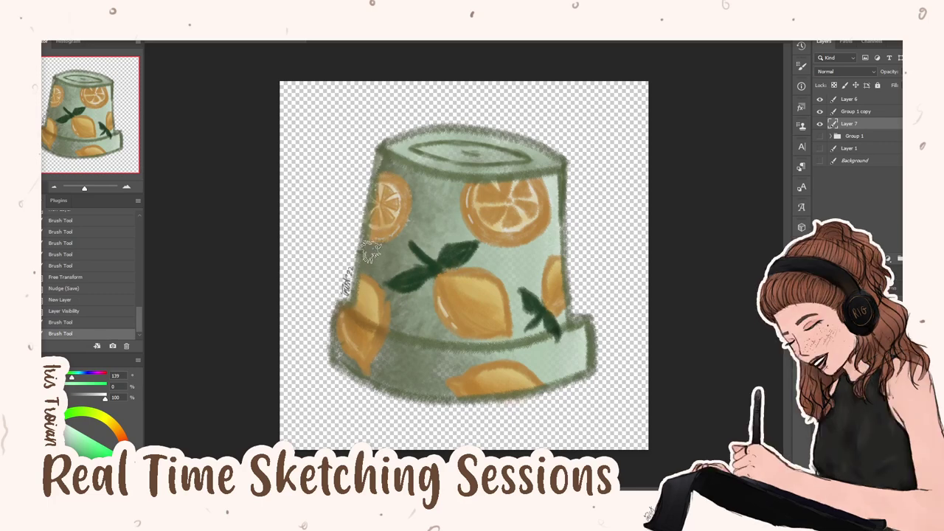
{"action": "left_click_drag", "start_coordinate": [363, 313], "coordinate": [360, 322]}
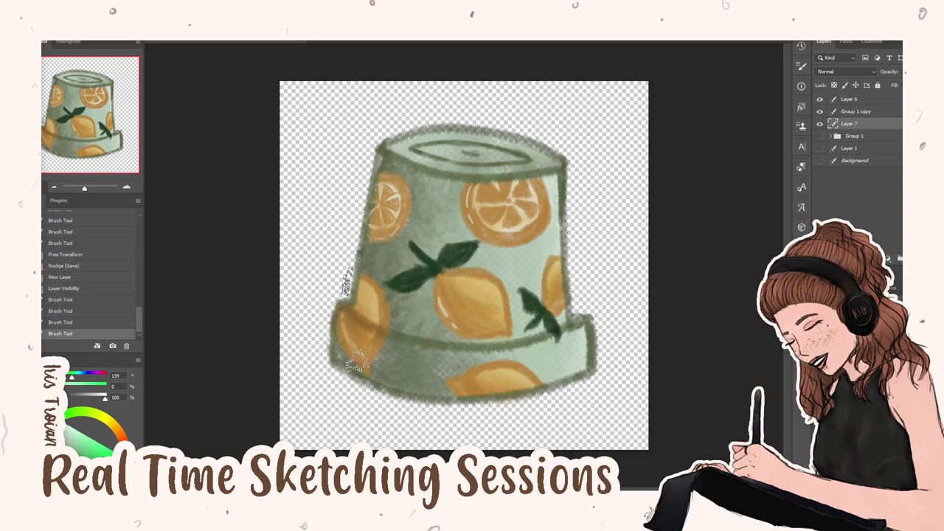
{"action": "mouse_move", "coordinate": [353, 365]}
{"action": "left_mouse_down"}
{"action": "mouse_move", "coordinate": [358, 372]}
{"action": "mouse_move", "coordinate": [348, 360]}
{"action": "left_mouse_up"}
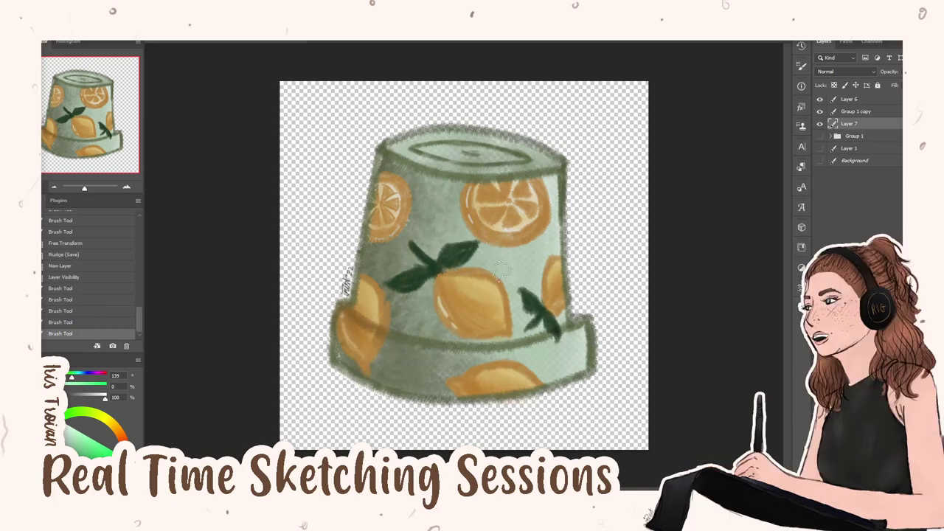
{"action": "left_click_drag", "start_coordinate": [487, 222], "coordinate": [469, 184]}
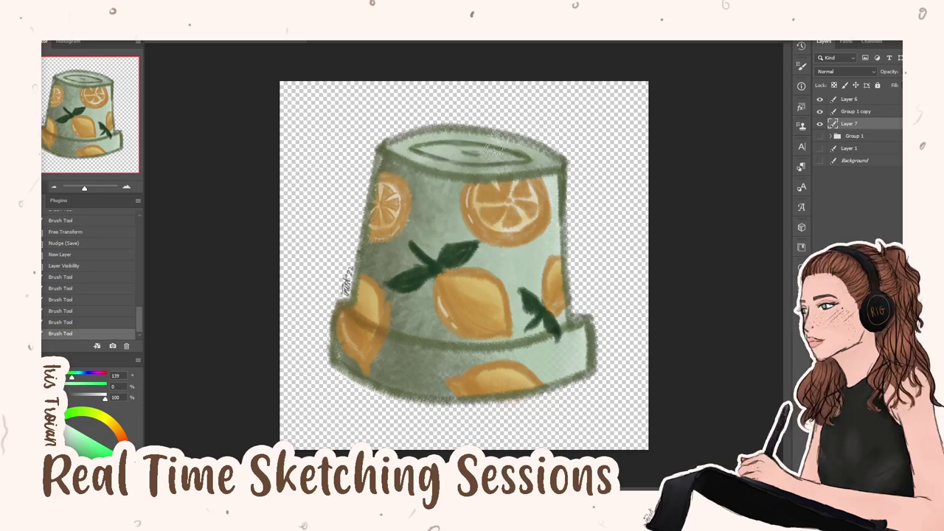
{"action": "left_click_drag", "start_coordinate": [542, 159], "coordinate": [556, 174]}
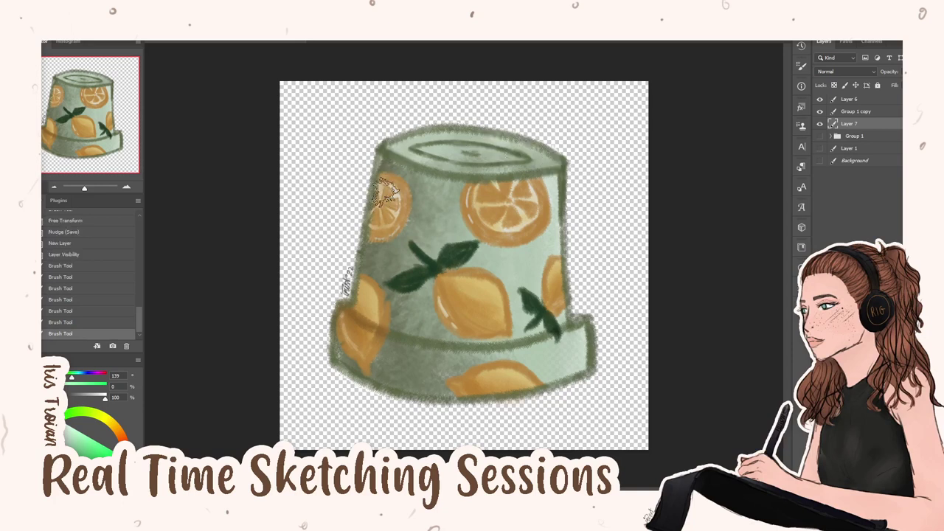
{"action": "left_click_drag", "start_coordinate": [390, 153], "coordinate": [383, 203]}
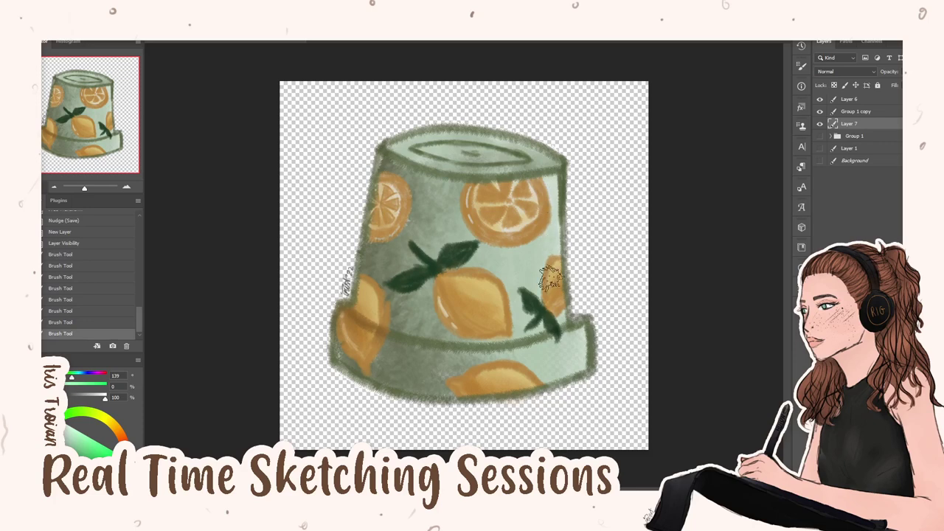
{"action": "left_click_drag", "start_coordinate": [562, 314], "coordinate": [566, 275]}
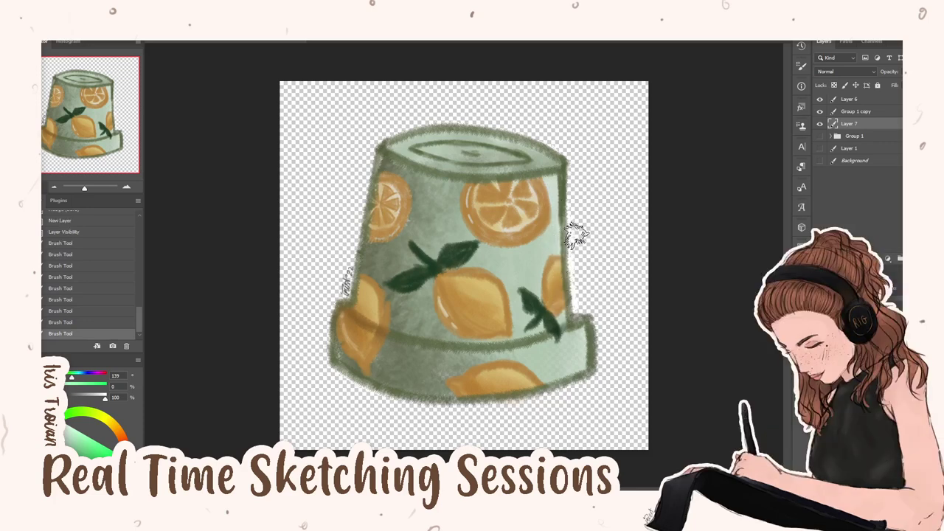
Erase an overdone patch at the lower right, paint along the bottom rim, and select Layer 6
{"action": "key", "text": "bracketright"}
{"action": "key", "text": "bracketright"}
{"action": "key", "text": "bracketright"}
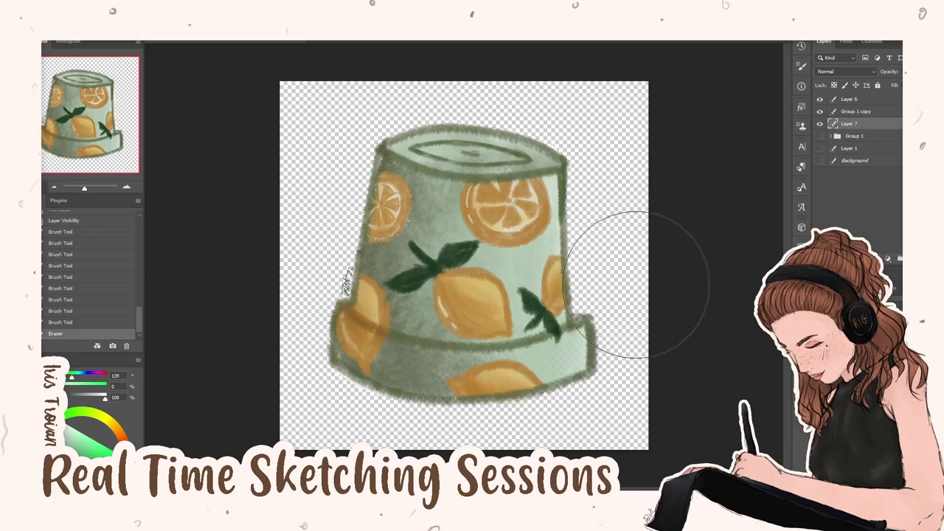
{"action": "key", "text": "e"}
{"action": "mouse_move", "coordinate": [632, 273]}
{"action": "left_mouse_down"}
{"action": "mouse_move", "coordinate": [549, 339]}
{"action": "mouse_move", "coordinate": [536, 380]}
{"action": "left_mouse_up"}
{"action": "key", "text": "bracketleft"}
{"action": "key", "text": "bracketleft"}
{"action": "key", "text": "bracketleft"}
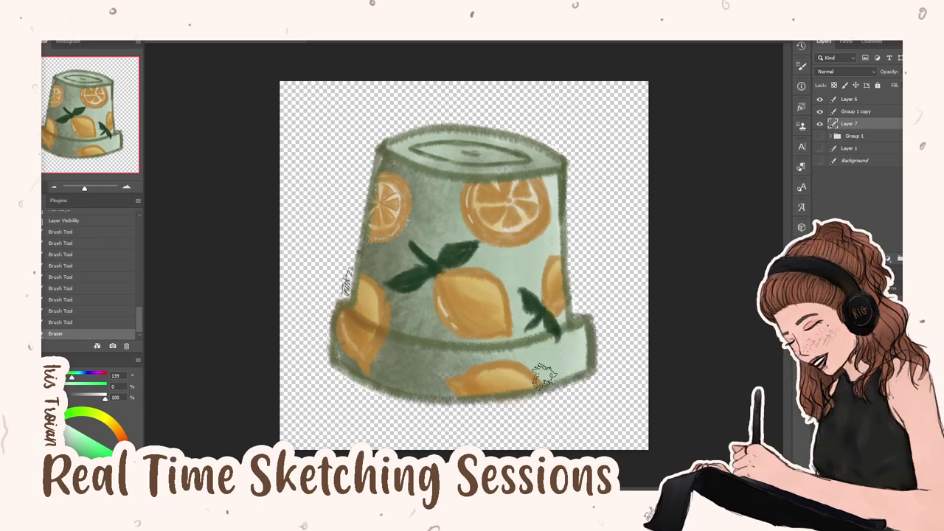
{"action": "key", "text": "b"}
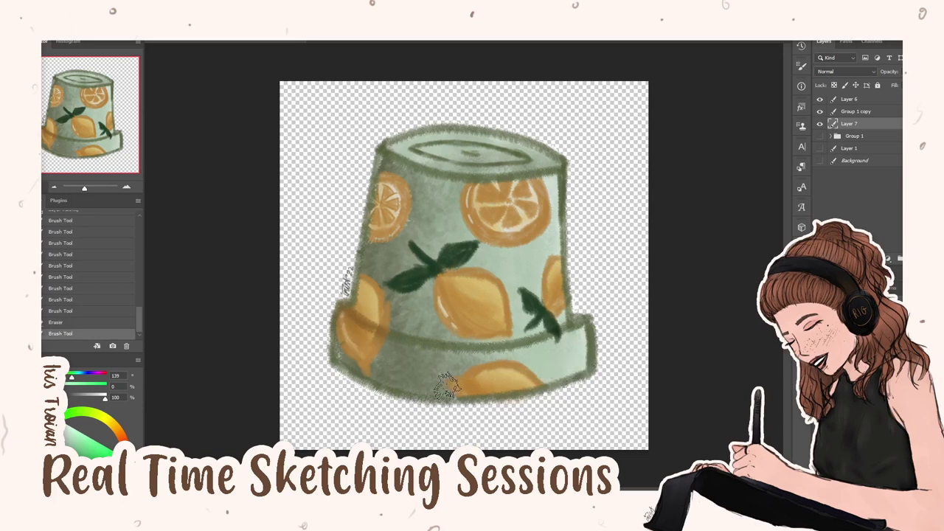
{"action": "left_click_drag", "start_coordinate": [446, 385], "coordinate": [435, 383]}
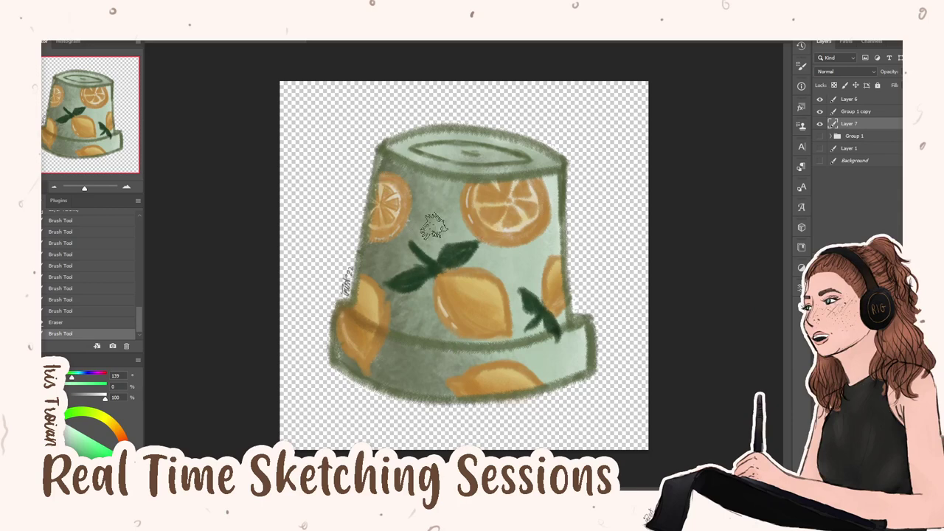
{"action": "left_click_drag", "start_coordinate": [465, 301], "coordinate": [454, 356]}
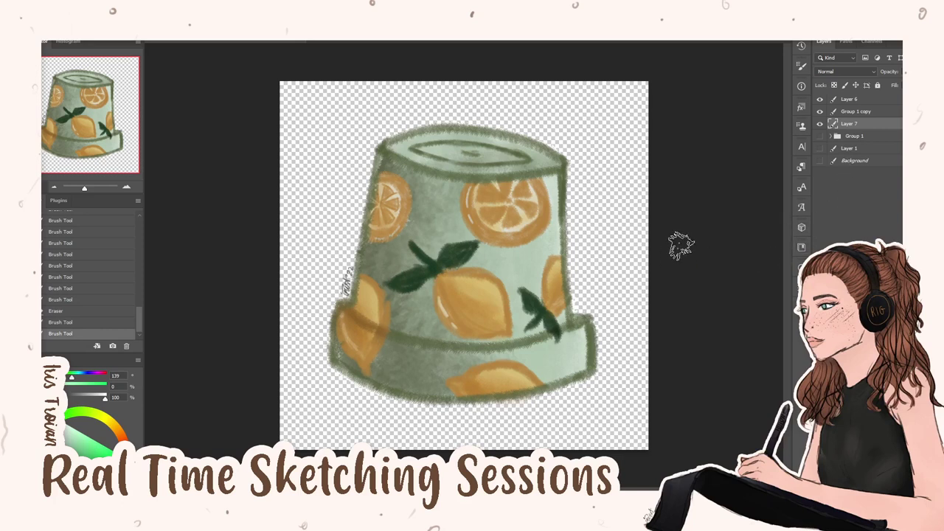
{"action": "left_click", "coordinate": [858, 102]}
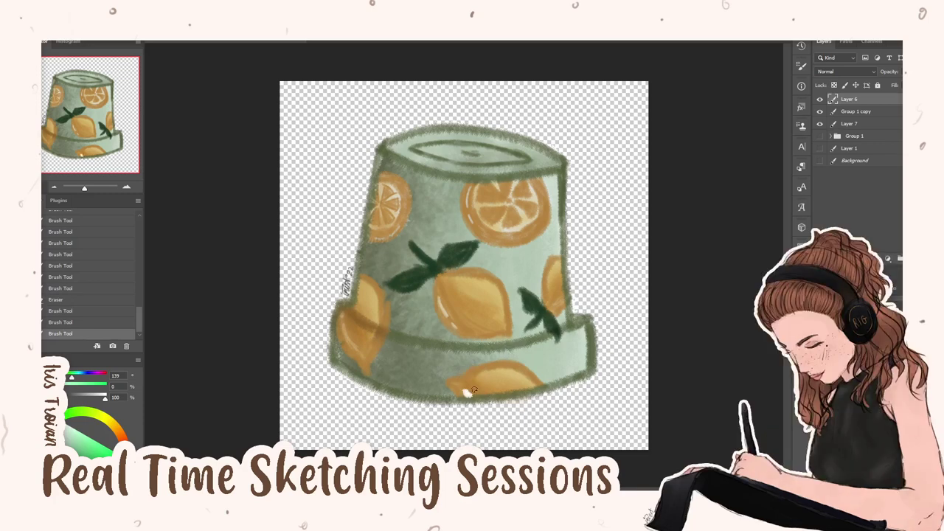
Dab white highlights on the pot and central lemon, then save the document
{"action": "key", "text": "ctrl+z"}
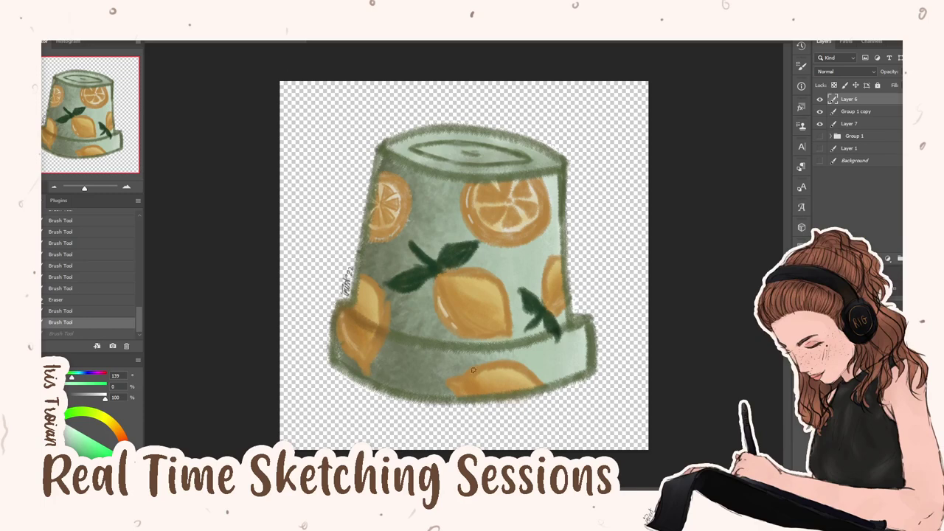
{"action": "left_click_drag", "start_coordinate": [464, 391], "coordinate": [479, 399]}
{"action": "key", "text": "ctrl+z"}
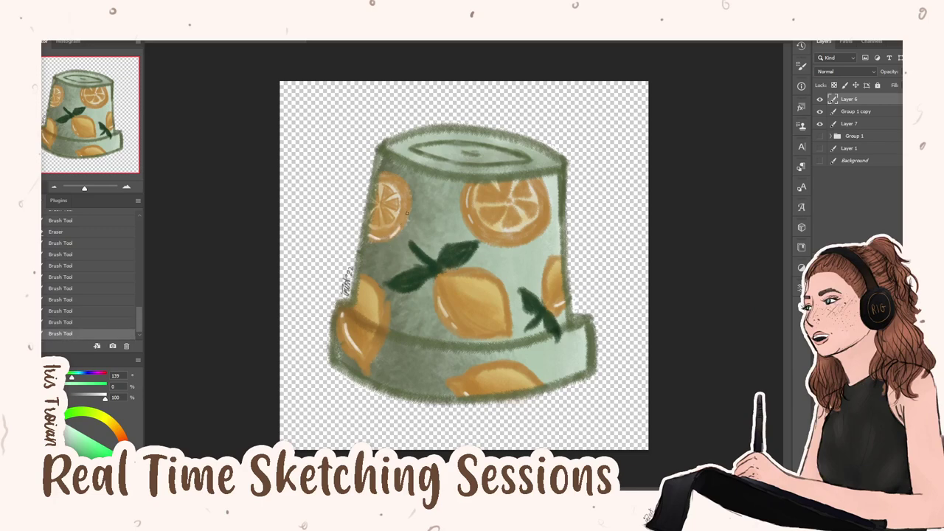
{"action": "left_click", "coordinate": [469, 209]}
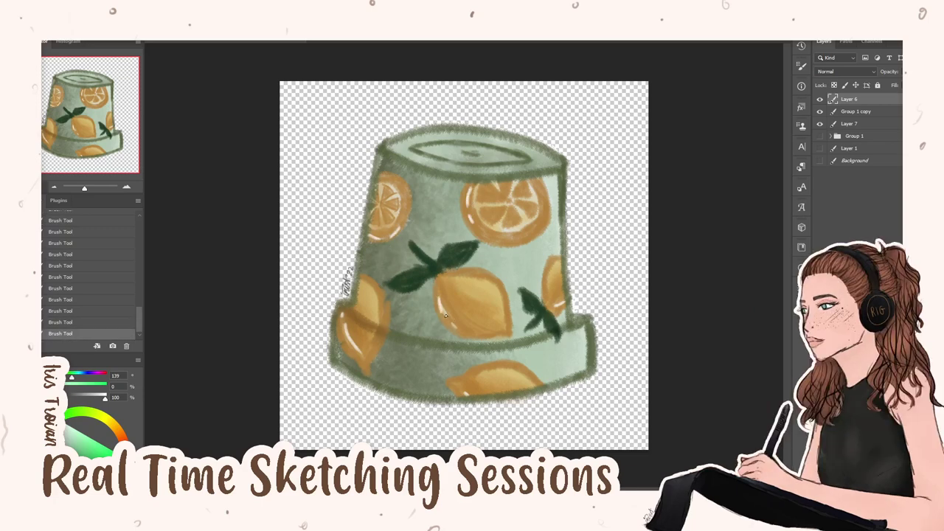
{"action": "left_click_drag", "start_coordinate": [440, 299], "coordinate": [444, 315]}
{"action": "key", "text": "ctrl+s"}
Add small highlights on the top rim and brim's right edge, plus a stroke across the left lemon
{"action": "mouse_move", "coordinate": [400, 144]}
{"action": "left_mouse_down"}
{"action": "mouse_move", "coordinate": [418, 140]}
{"action": "mouse_move", "coordinate": [401, 152]}
{"action": "mouse_move", "coordinate": [410, 154]}
{"action": "left_mouse_up"}
{"action": "left_click_drag", "start_coordinate": [580, 358], "coordinate": [579, 361]}
{"action": "left_click_drag", "start_coordinate": [542, 347], "coordinate": [528, 344]}
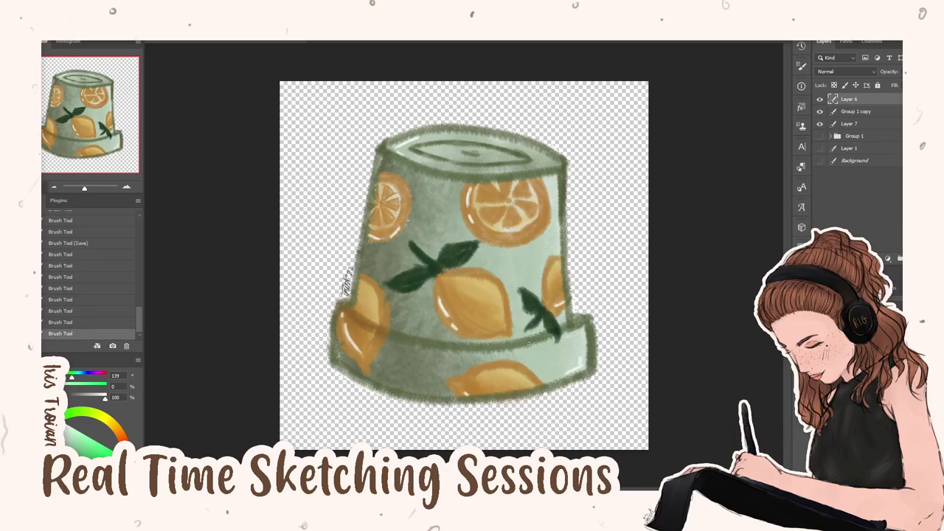
{"action": "left_click_drag", "start_coordinate": [343, 320], "coordinate": [369, 331]}
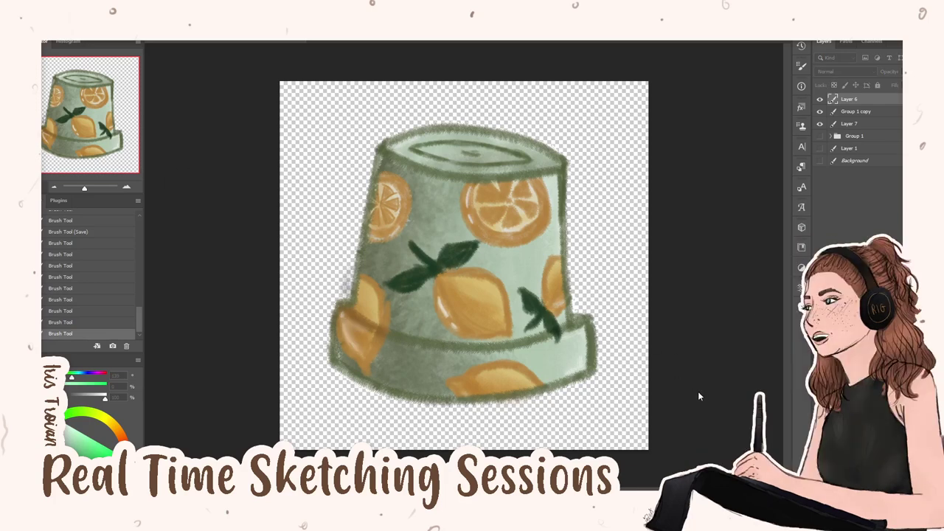
Apply the Gaussian blur, dab touch-up paint on the lemons and pot, and save
{"action": "key", "text": "Return"}
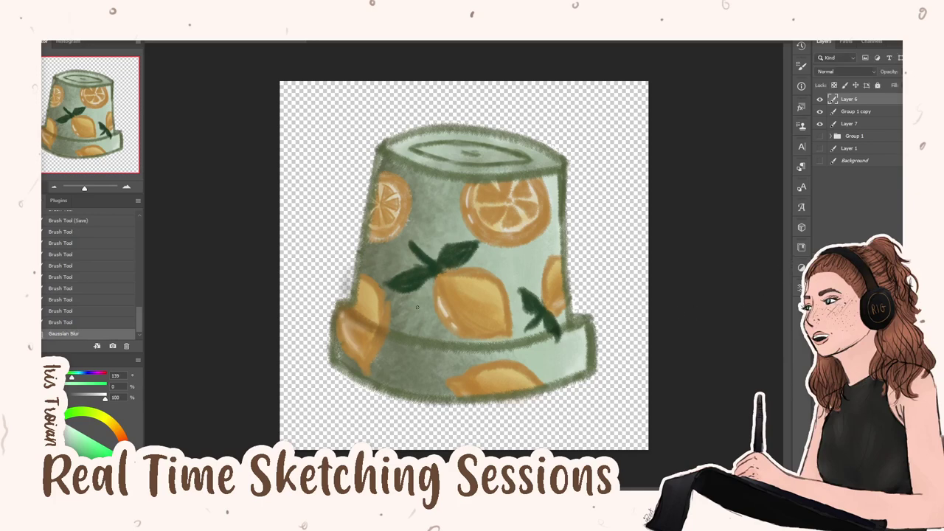
{"action": "left_click", "coordinate": [400, 223]}
{"action": "left_click", "coordinate": [379, 239]}
{"action": "left_click", "coordinate": [468, 193]}
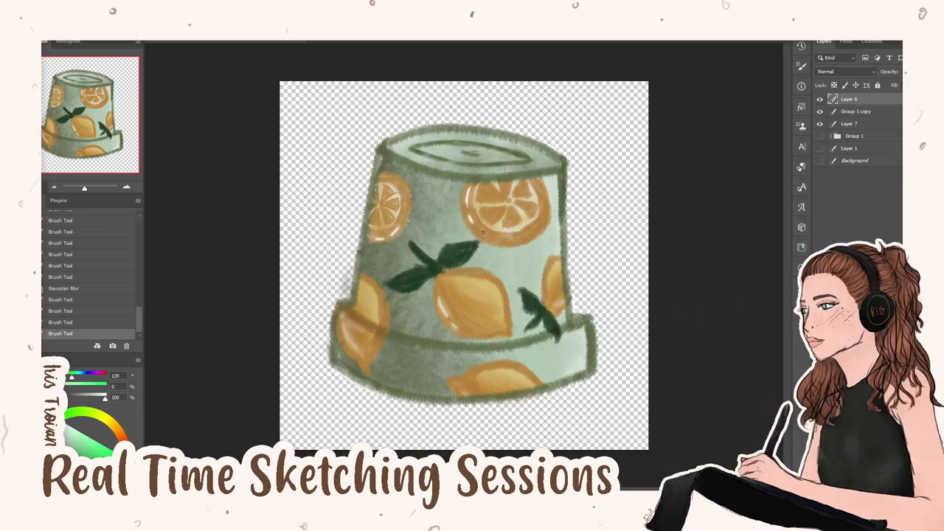
{"action": "left_click", "coordinate": [471, 219]}
{"action": "left_click_drag", "start_coordinate": [553, 301], "coordinate": [572, 296]}
{"action": "left_click_drag", "start_coordinate": [464, 389], "coordinate": [483, 398]}
{"action": "mouse_move", "coordinate": [350, 318]}
{"action": "left_mouse_down"}
{"action": "mouse_move", "coordinate": [342, 323]}
{"action": "mouse_move", "coordinate": [354, 347]}
{"action": "left_mouse_up"}
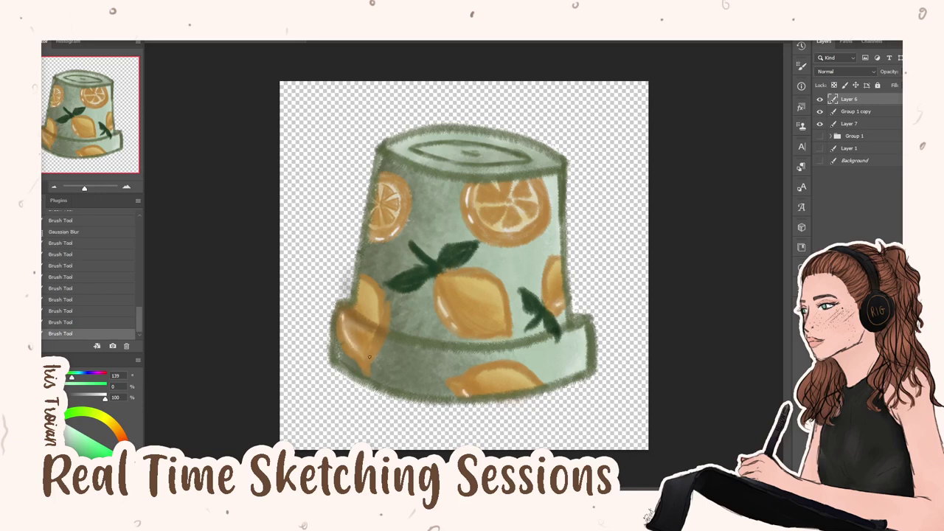
{"action": "left_click", "coordinate": [452, 325]}
{"action": "key", "text": "ctrl+s"}
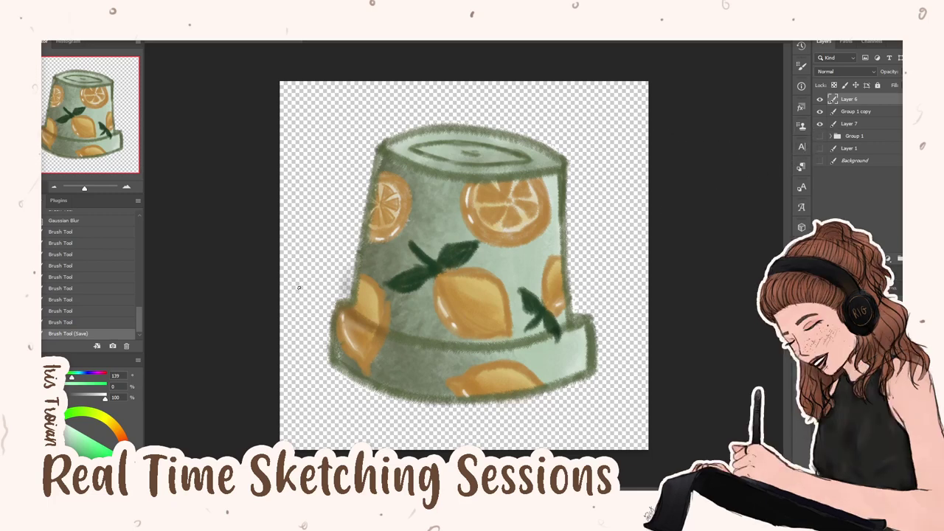
Revert to an earlier history state and start lassoing around the signature
{"action": "left_click", "coordinate": [98, 213]}
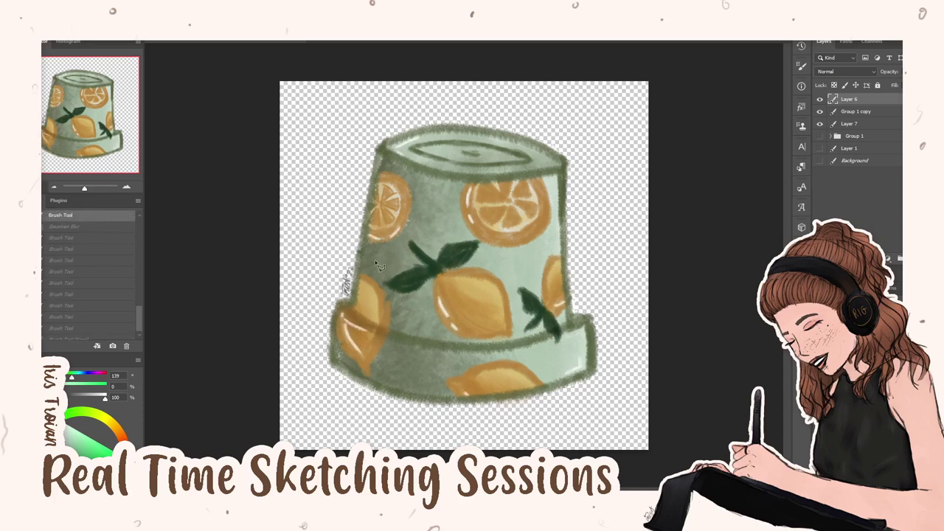
{"action": "left_click_drag", "start_coordinate": [337, 267], "coordinate": [338, 305]}
{"action": "left_click_drag", "start_coordinate": [361, 260], "coordinate": [341, 264]}
Redo the polygonal lasso selection tightly around the signature
{"action": "left_click", "coordinate": [341, 264]}
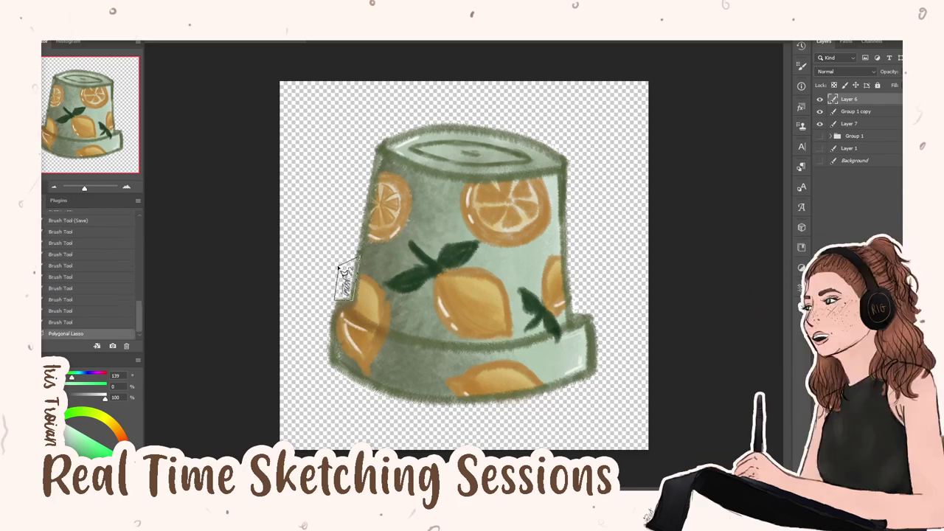
{"action": "key", "text": "ctrl+z"}
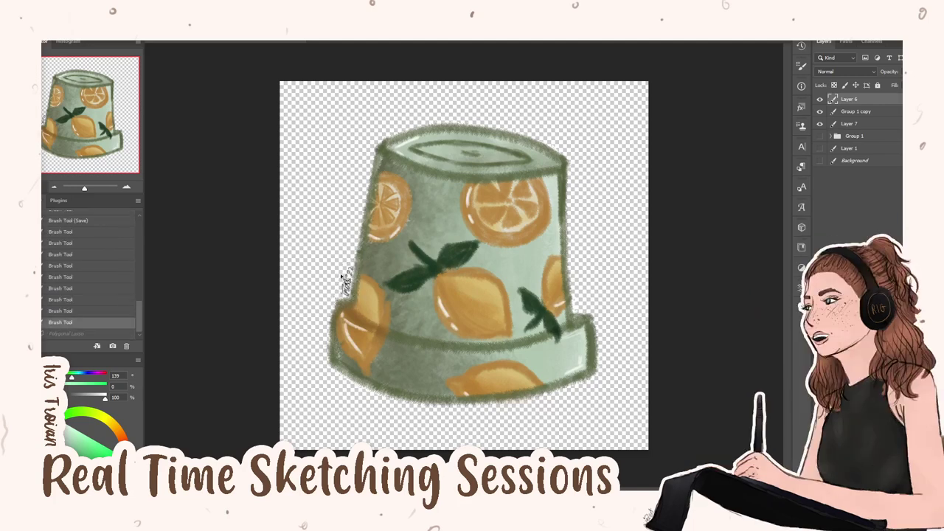
{"action": "left_click", "coordinate": [341, 261]}
{"action": "left_click", "coordinate": [334, 296]}
{"action": "left_click", "coordinate": [354, 306]}
{"action": "left_click", "coordinate": [342, 264]}
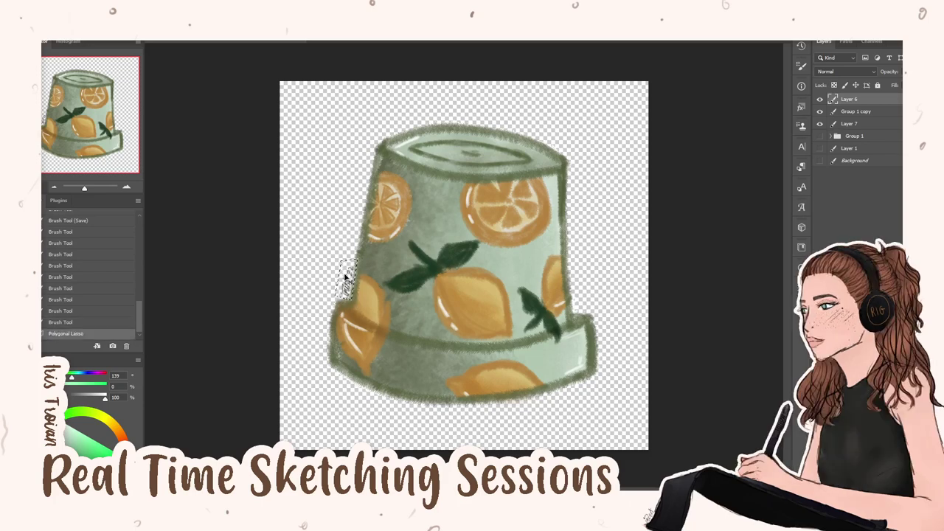
Cut and paste the signature to its own layer at the pot's left edge, then Gaussian-blur the pot
{"action": "key", "text": "ctrl+x"}
{"action": "key", "text": "ctrl+v"}
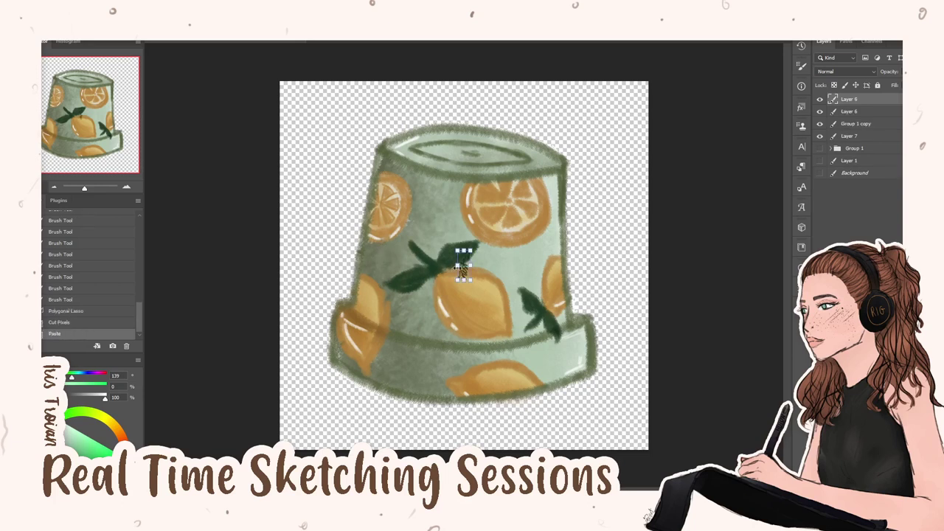
{"action": "mouse_move", "coordinate": [458, 282]}
{"action": "left_mouse_down"}
{"action": "mouse_move", "coordinate": [369, 298]}
{"action": "mouse_move", "coordinate": [346, 288]}
{"action": "left_mouse_up"}
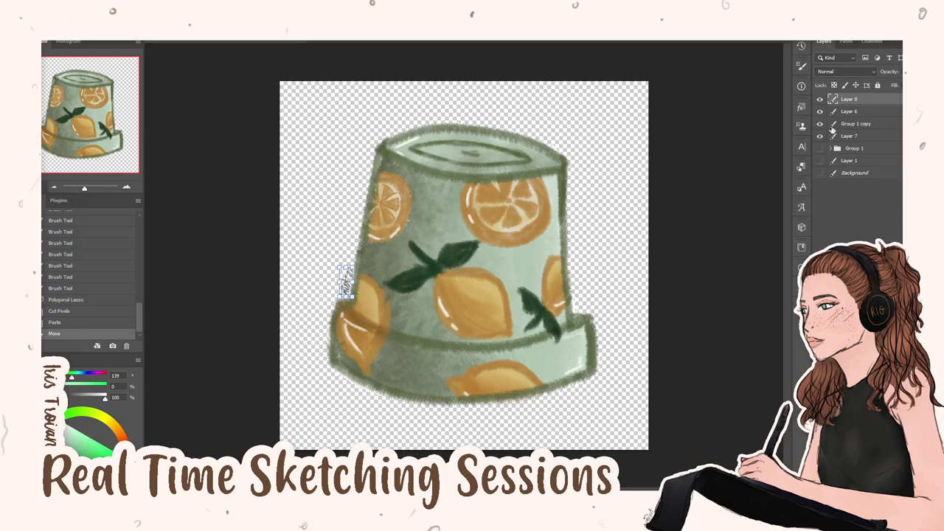
{"action": "left_click", "coordinate": [849, 112]}
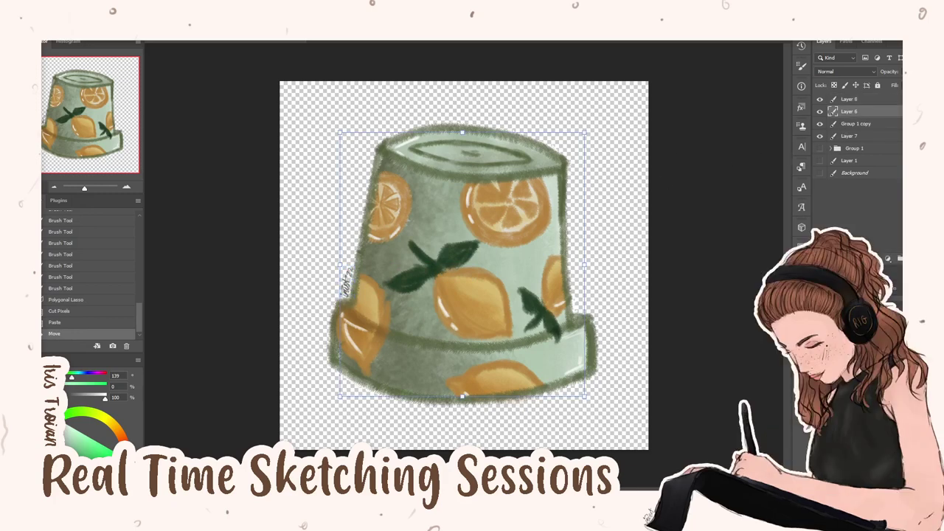
{"action": "key", "text": "ctrl+f"}
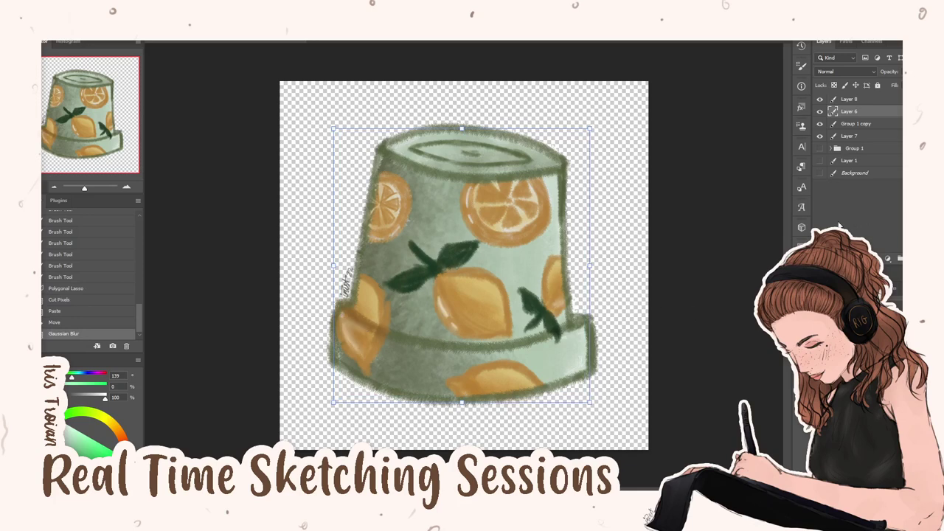
Try a few brush strokes on the pot, undo them, and restore the Gaussian blur
{"action": "key", "text": "b"}
{"action": "mouse_move", "coordinate": [391, 233]}
{"action": "left_mouse_down"}
{"action": "mouse_move", "coordinate": [401, 211]}
{"action": "mouse_move", "coordinate": [410, 215]}
{"action": "mouse_move", "coordinate": [402, 231]}
{"action": "left_mouse_up"}
{"action": "left_click_drag", "start_coordinate": [469, 188], "coordinate": [468, 205]}
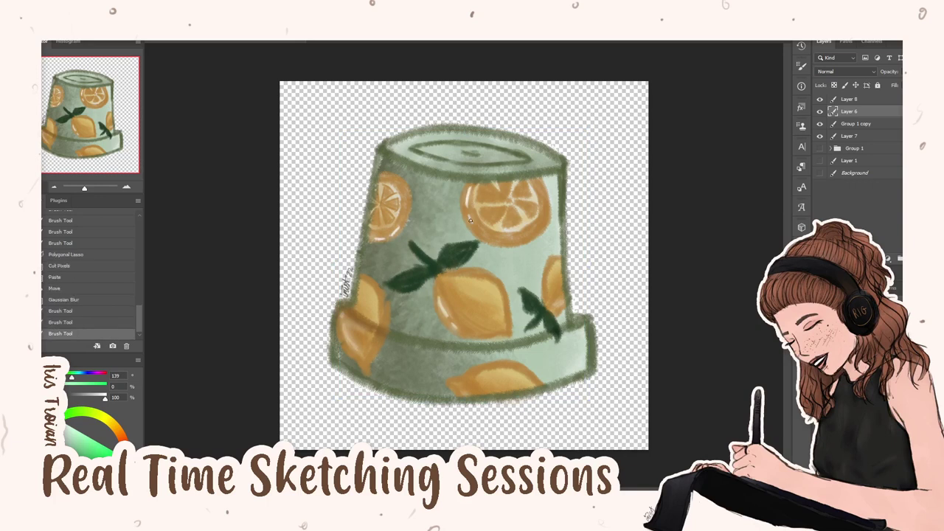
{"action": "key", "text": "ctrl+z"}
{"action": "key", "text": "ctrl+z"}
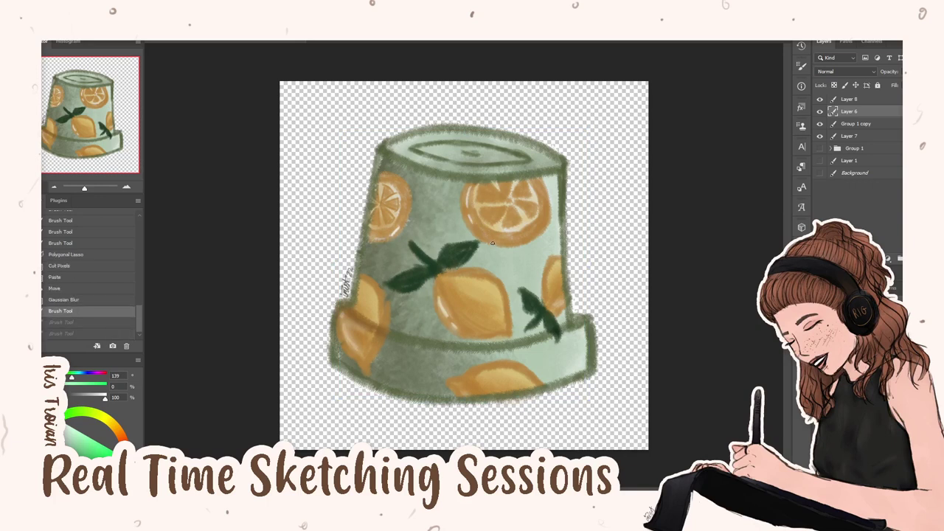
{"action": "key", "text": "ctrl+z"}
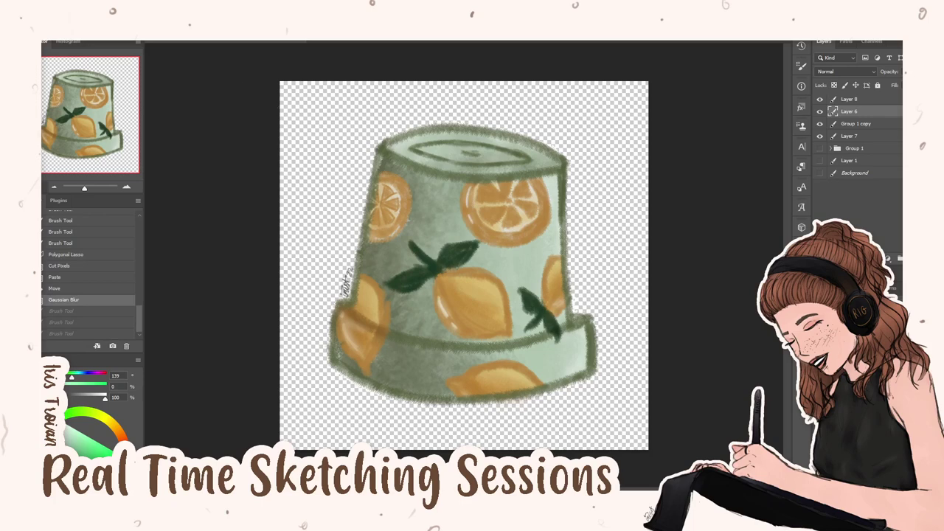
{"action": "key", "text": "ctrl+z"}
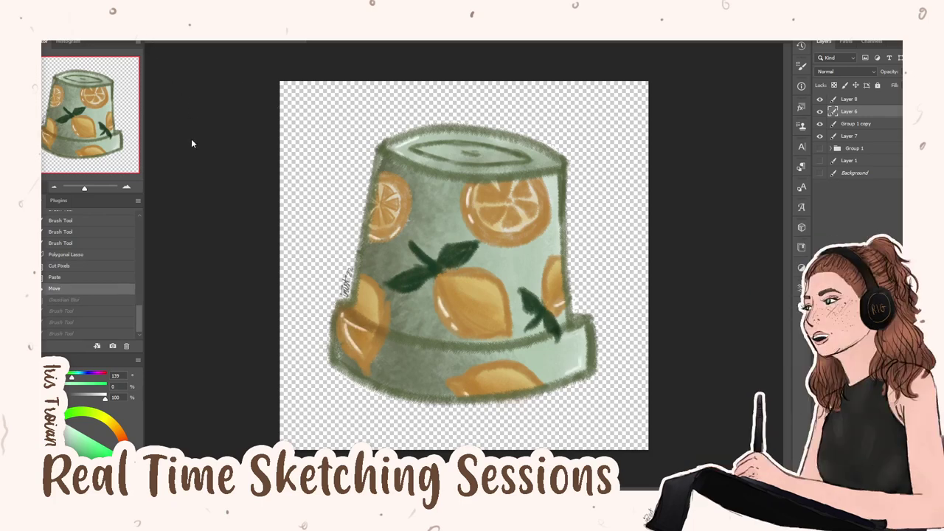
{"action": "left_click", "coordinate": [562, 212]}
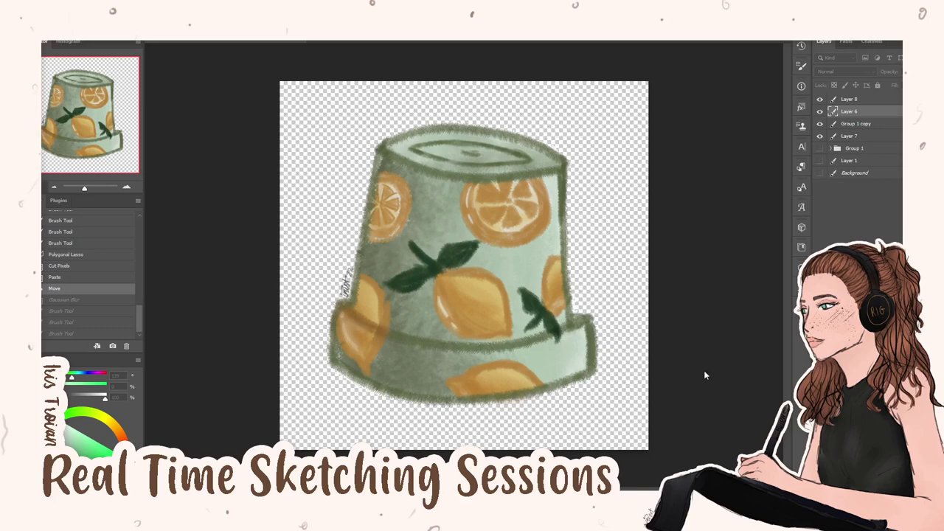
{"action": "key", "text": "ctrl+shift+z"}
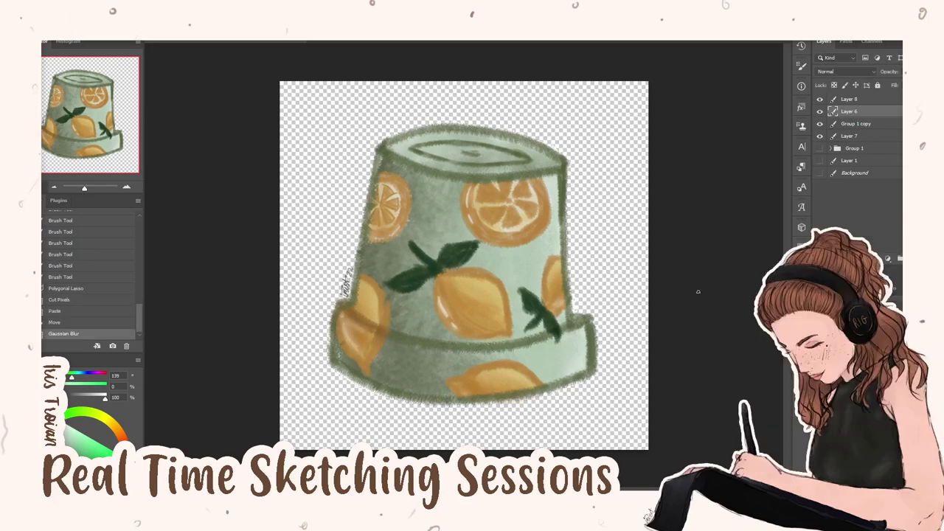
Lightly repaint over the lemons on the lower-left, upper, right and bottom of the pot
{"action": "left_click_drag", "start_coordinate": [347, 339], "coordinate": [348, 330]}
{"action": "key", "text": "ctrl+z"}
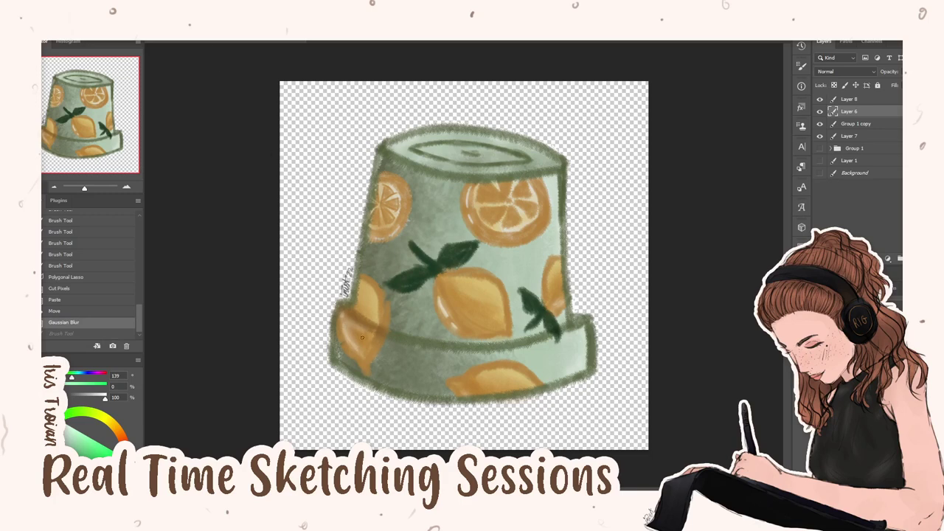
{"action": "mouse_move", "coordinate": [342, 325]}
{"action": "left_mouse_down"}
{"action": "mouse_move", "coordinate": [357, 336]}
{"action": "mouse_move", "coordinate": [360, 321]}
{"action": "left_mouse_up"}
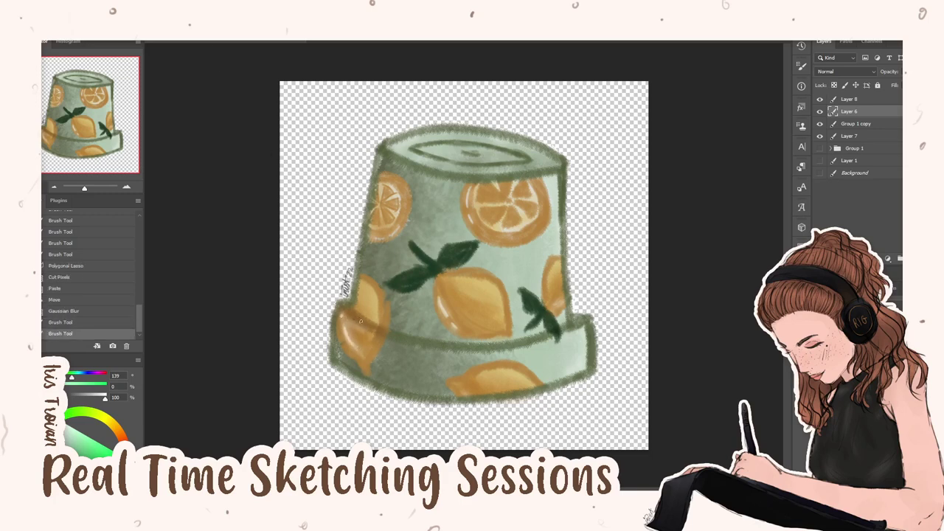
{"action": "mouse_move", "coordinate": [392, 233]}
{"action": "left_mouse_down"}
{"action": "mouse_move", "coordinate": [381, 237]}
{"action": "mouse_move", "coordinate": [472, 219]}
{"action": "left_mouse_up"}
{"action": "mouse_move", "coordinate": [557, 305]}
{"action": "left_mouse_down"}
{"action": "mouse_move", "coordinate": [570, 303]}
{"action": "mouse_move", "coordinate": [541, 336]}
{"action": "left_mouse_up"}
{"action": "left_click_drag", "start_coordinate": [474, 382], "coordinate": [469, 396]}
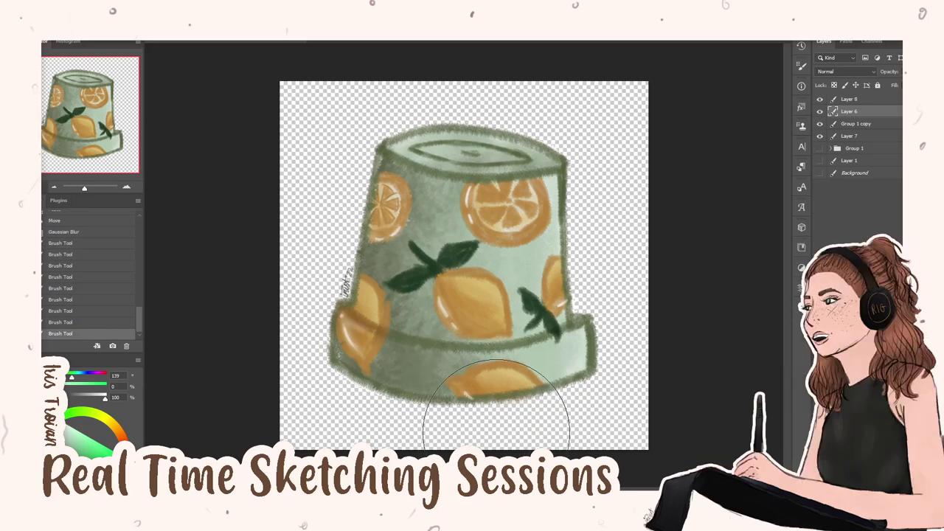
Erase small bits at the pot's bottom and right edge with a smaller brush, then save
{"action": "key", "text": "bracketleft"}
{"action": "key", "text": "bracketleft"}
{"action": "key", "text": "bracketleft"}
{"action": "key", "text": "e"}
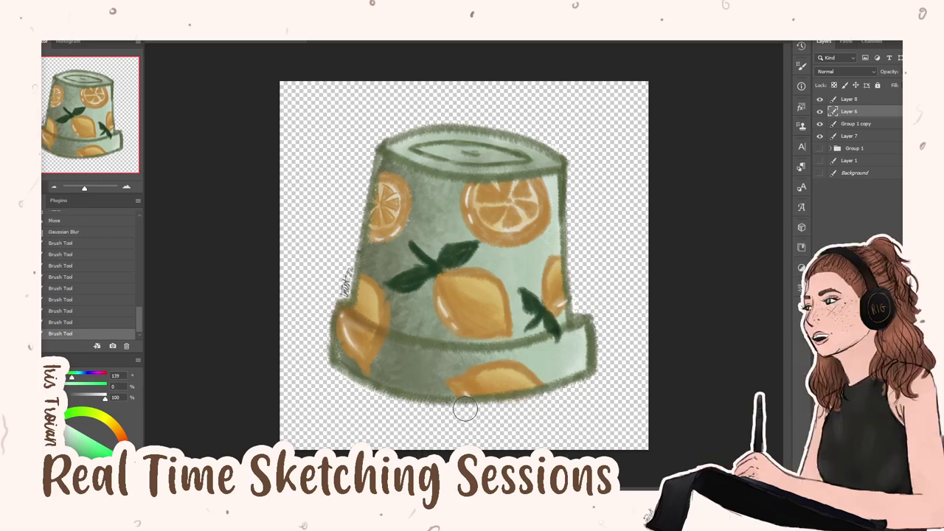
{"action": "left_click_drag", "start_coordinate": [466, 409], "coordinate": [483, 405]}
{"action": "left_click_drag", "start_coordinate": [580, 299], "coordinate": [582, 314]}
{"action": "key", "text": "ctrl+s"}
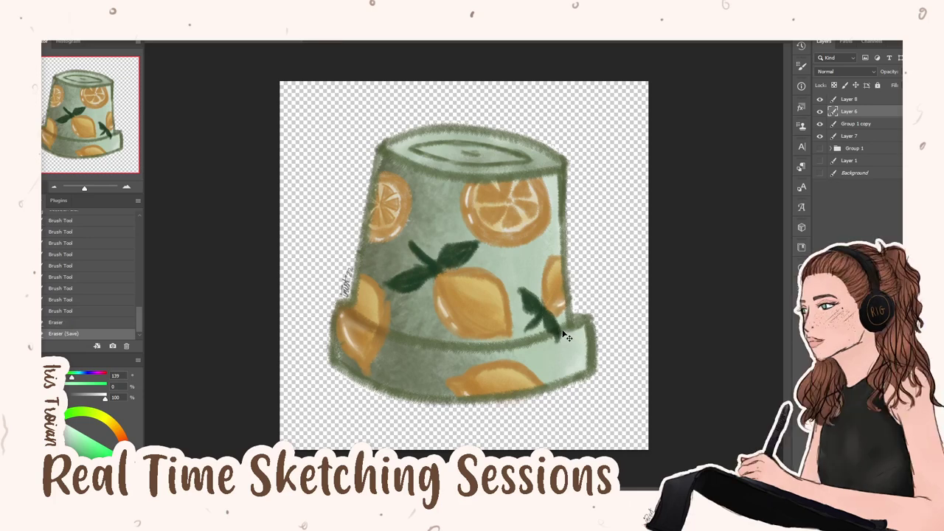
Deselect the pot layer and toggle the Layer 1 reference photo on, off, and back on
{"action": "left_click", "coordinate": [848, 205]}
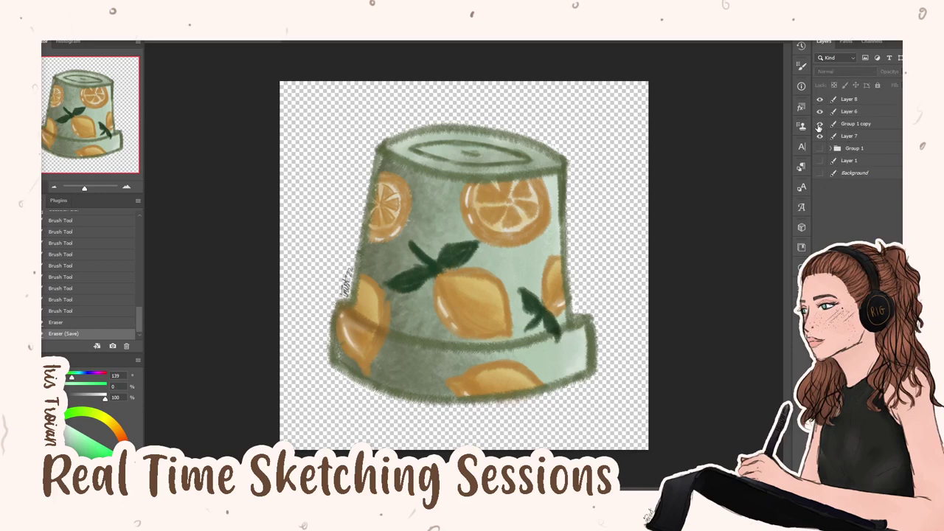
{"action": "left_click", "coordinate": [819, 160]}
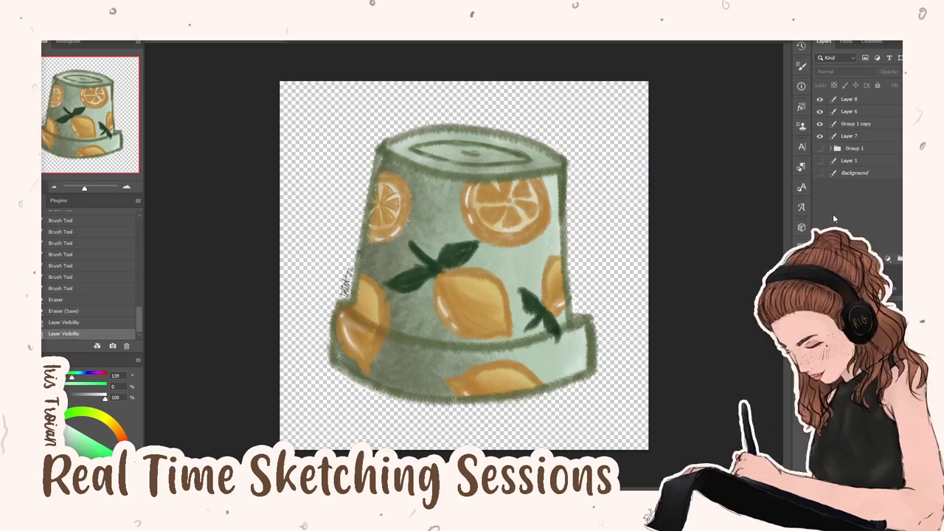
{"action": "left_click", "coordinate": [820, 160]}
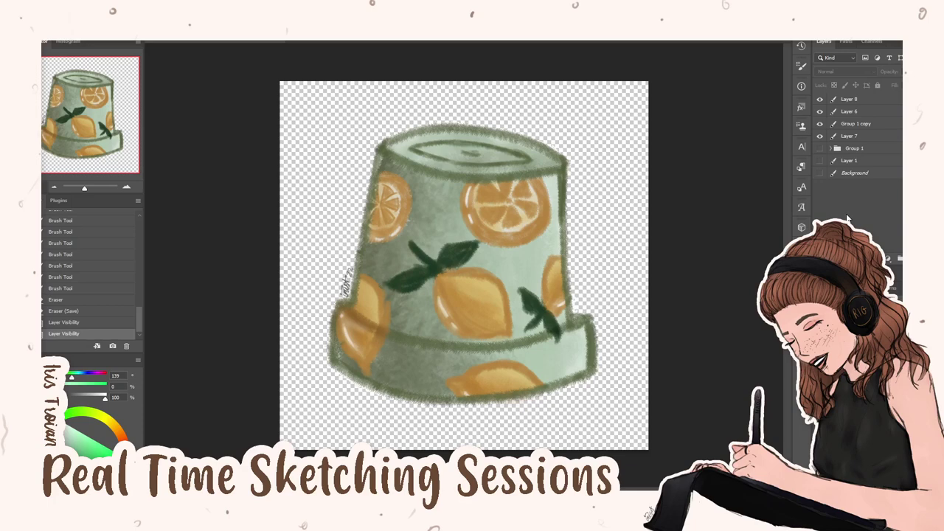
{"action": "left_click", "coordinate": [819, 160]}
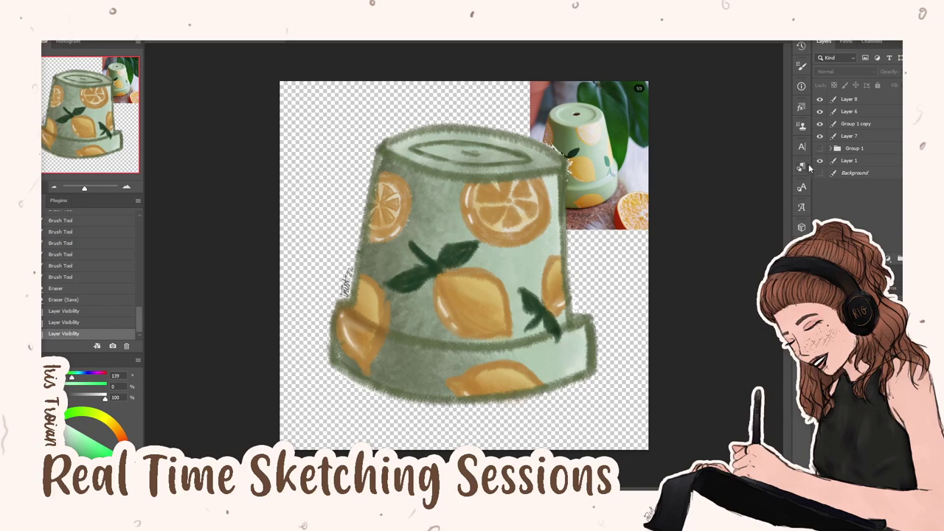
Toggle the pot and signature layers to check them, hide the reference photo, and save
{"action": "left_click", "coordinate": [819, 124]}
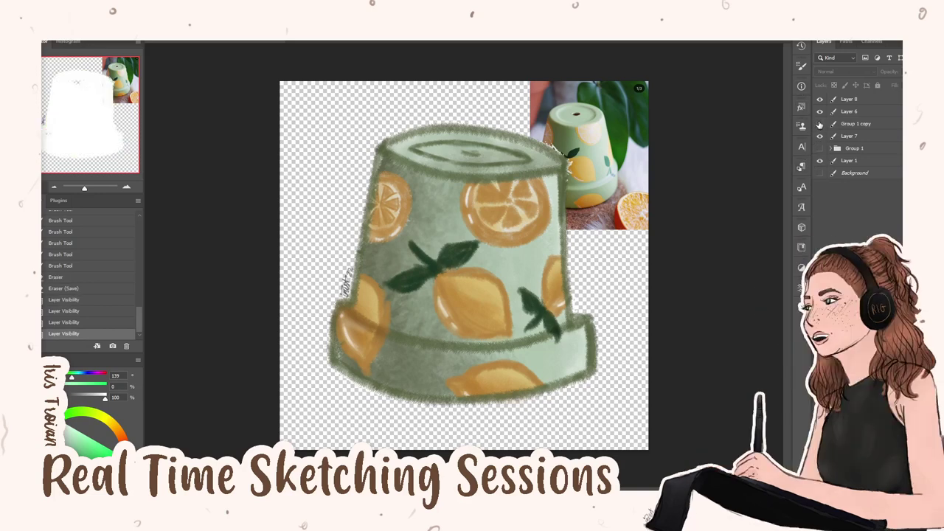
{"action": "left_click", "coordinate": [820, 123]}
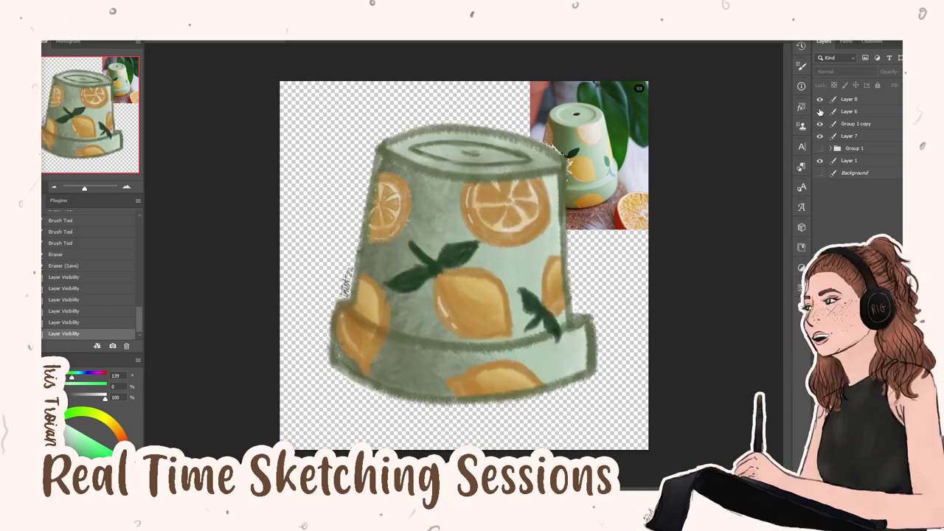
{"action": "left_click", "coordinate": [819, 111]}
{"action": "left_click", "coordinate": [821, 99]}
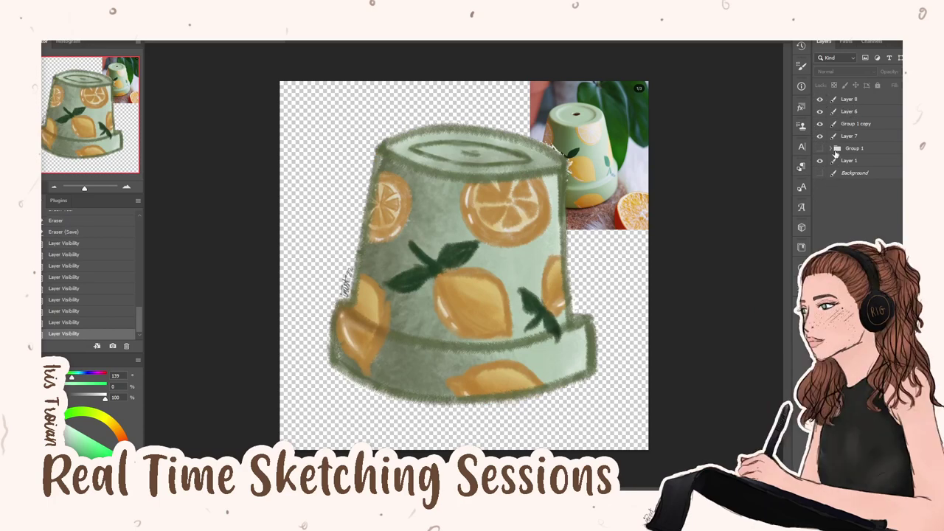
{"action": "left_click", "coordinate": [818, 183]}
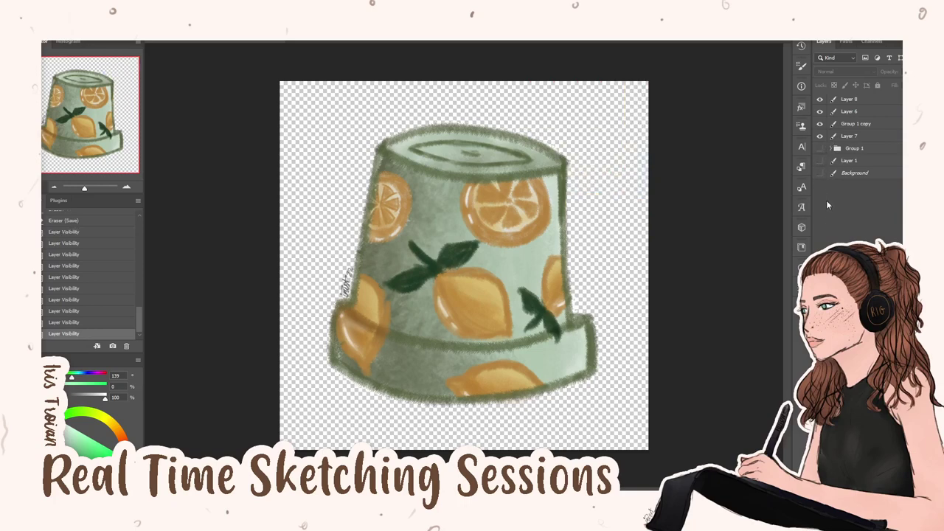
{"action": "key", "text": "ctrl+s"}
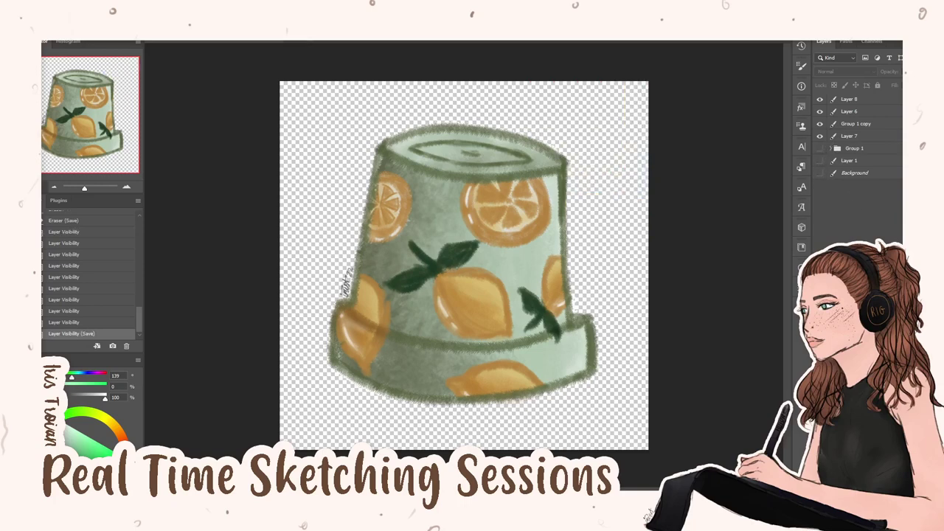
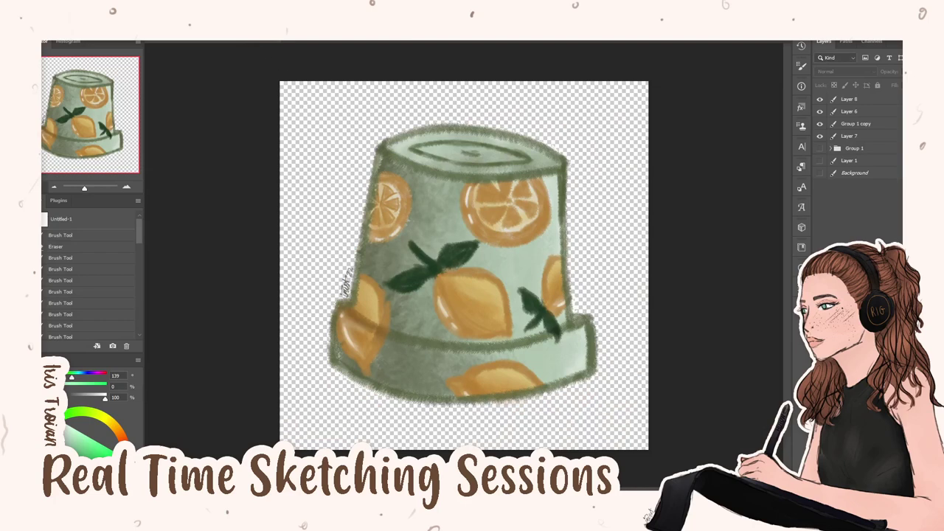
{"action": "key", "text": "r"}
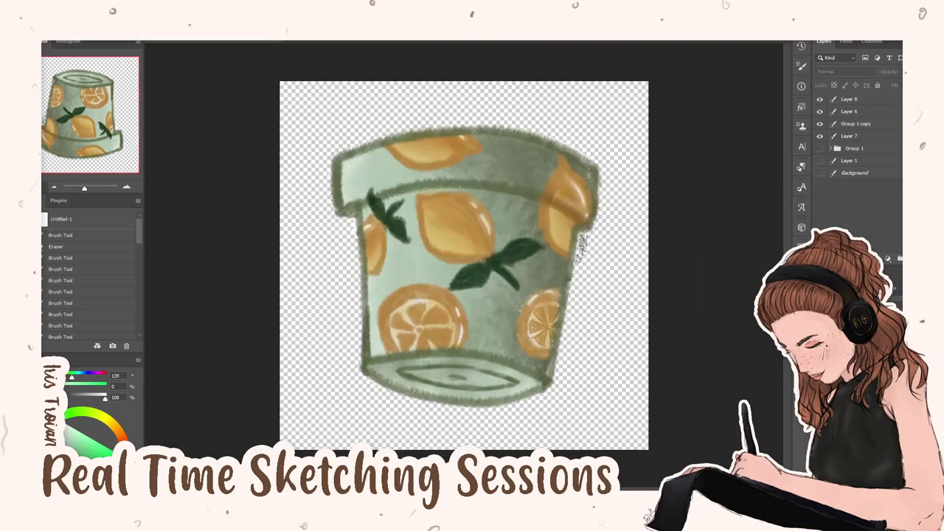
{"action": "left_click_drag", "start_coordinate": [701, 392], "coordinate": [227, 137]}
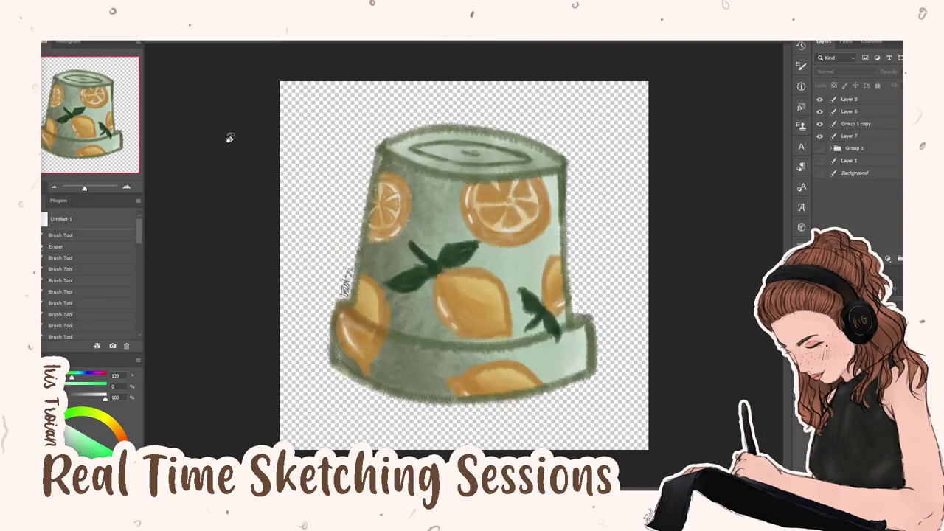